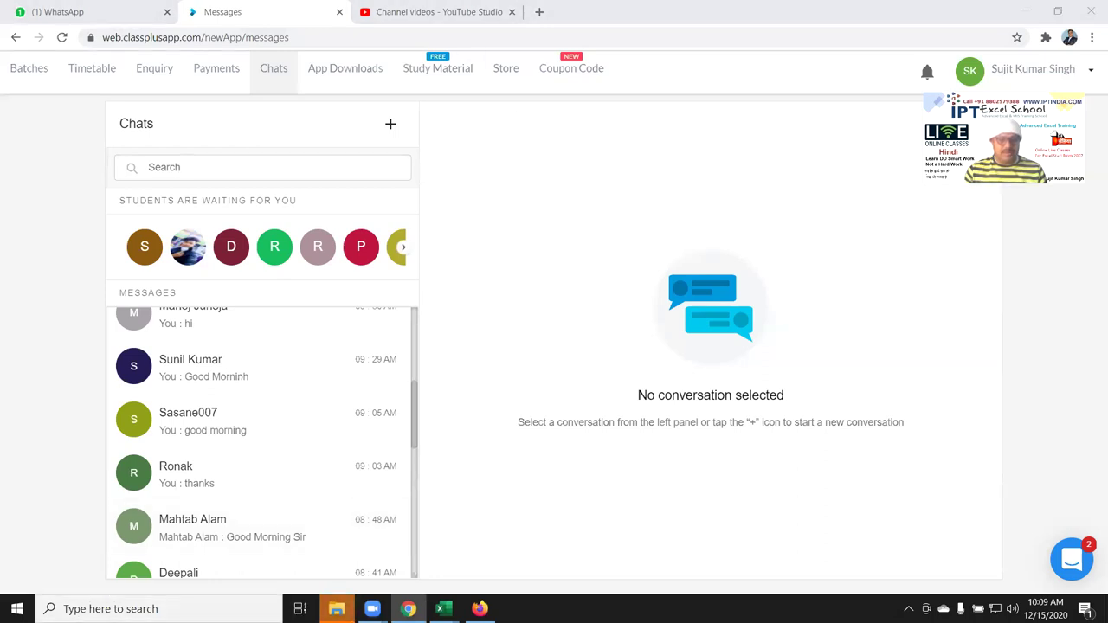
Switch from Chrome's Classplus messages to the member emails workbook via the Excel taskbar preview
{"action": "left_click", "coordinate": [337, 609]}
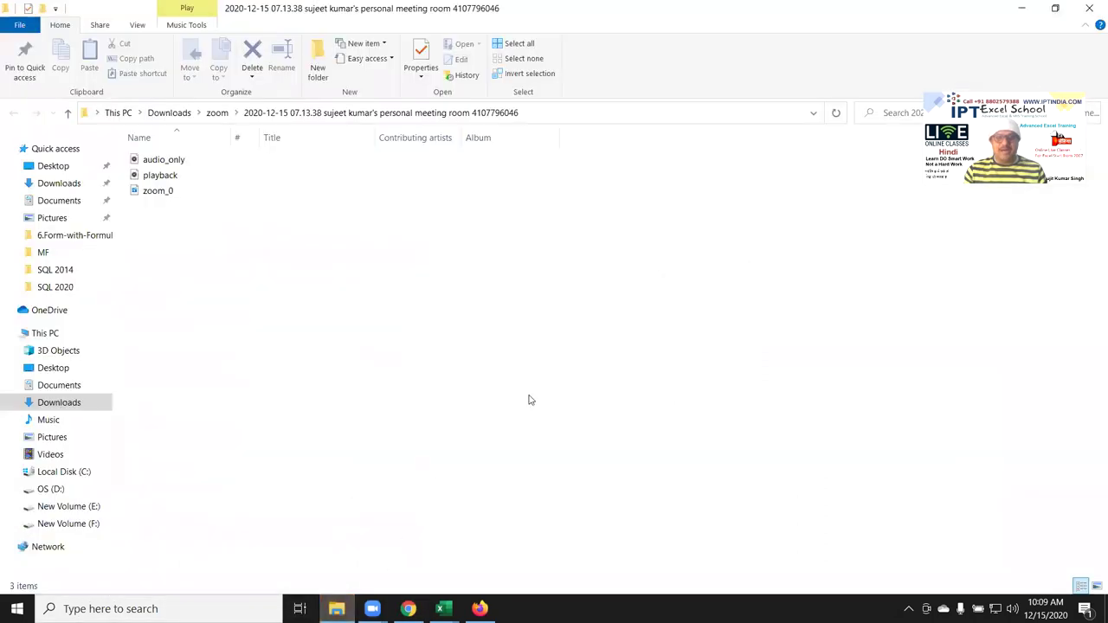
{"action": "left_click", "coordinate": [336, 608]}
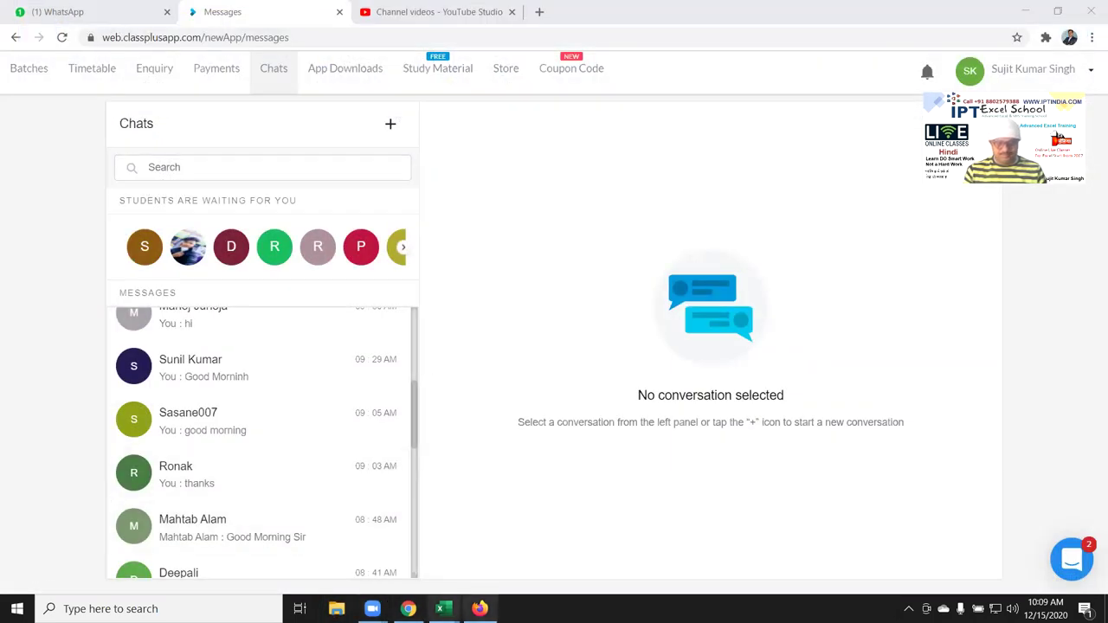
{"action": "mouse_move", "coordinate": [447, 606]}
{"action": "left_click", "coordinate": [470, 566]}
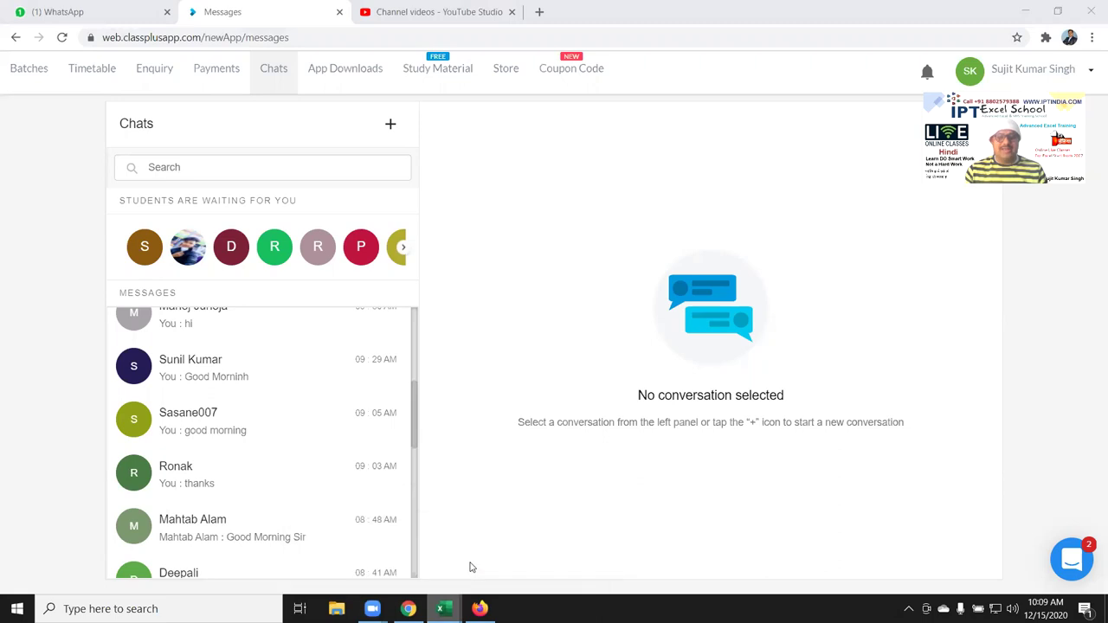
Close the email draft opened from the Everest Industries email link without saving
{"action": "left_click", "coordinate": [420, 284]}
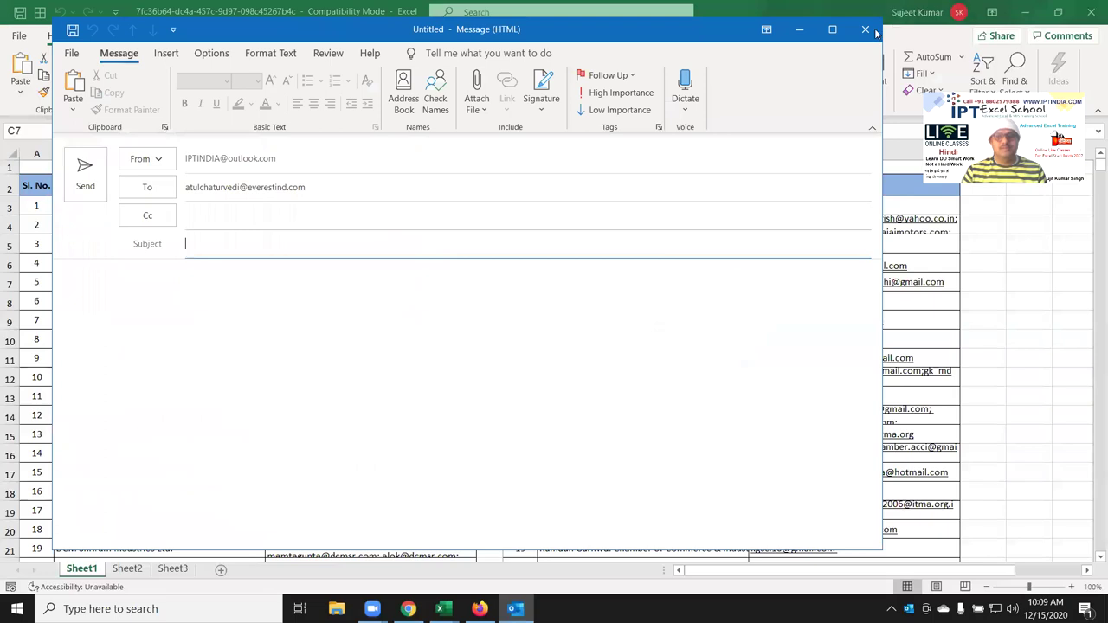
{"action": "left_click", "coordinate": [870, 31]}
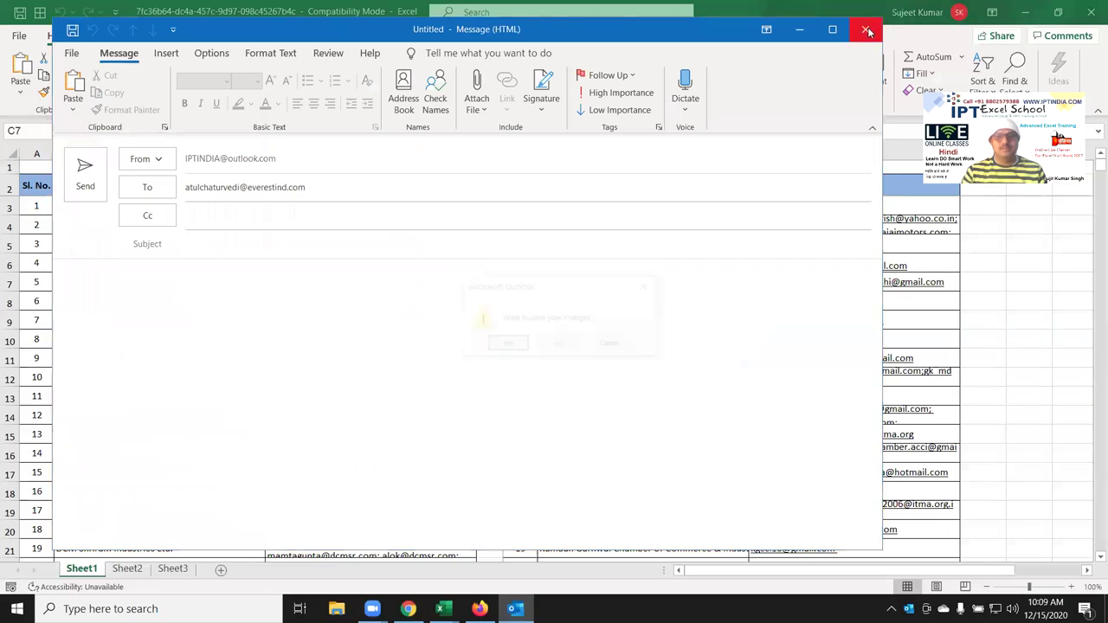
{"action": "left_click", "coordinate": [575, 348]}
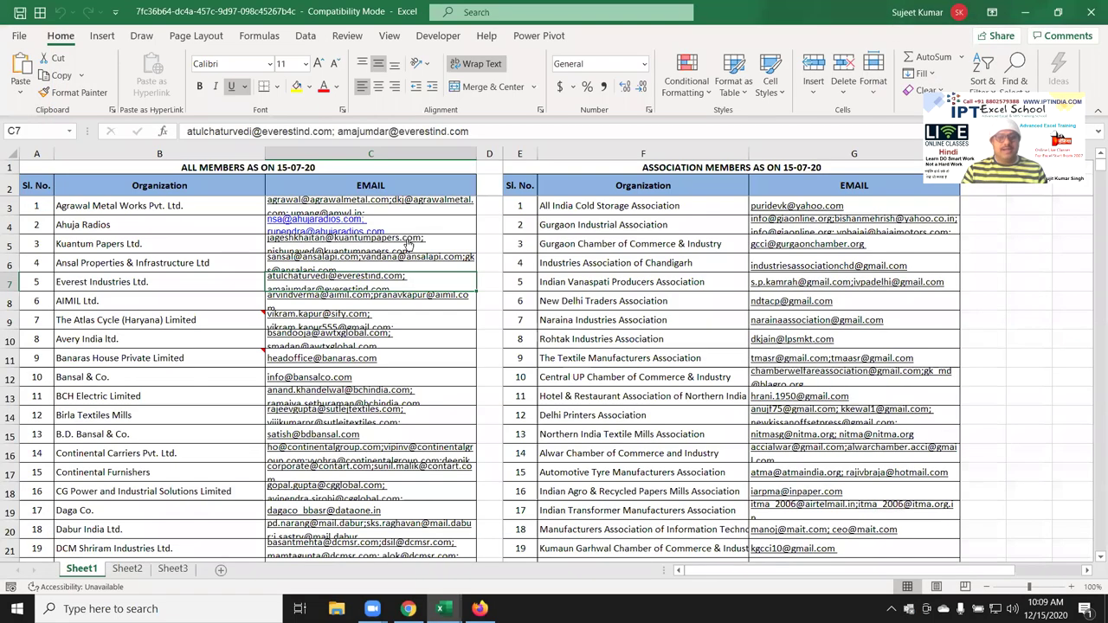
Enlarge row 3 so all Agrawal Metal Works emails in C3 show, then inspect C3
{"action": "left_click", "coordinate": [238, 179]}
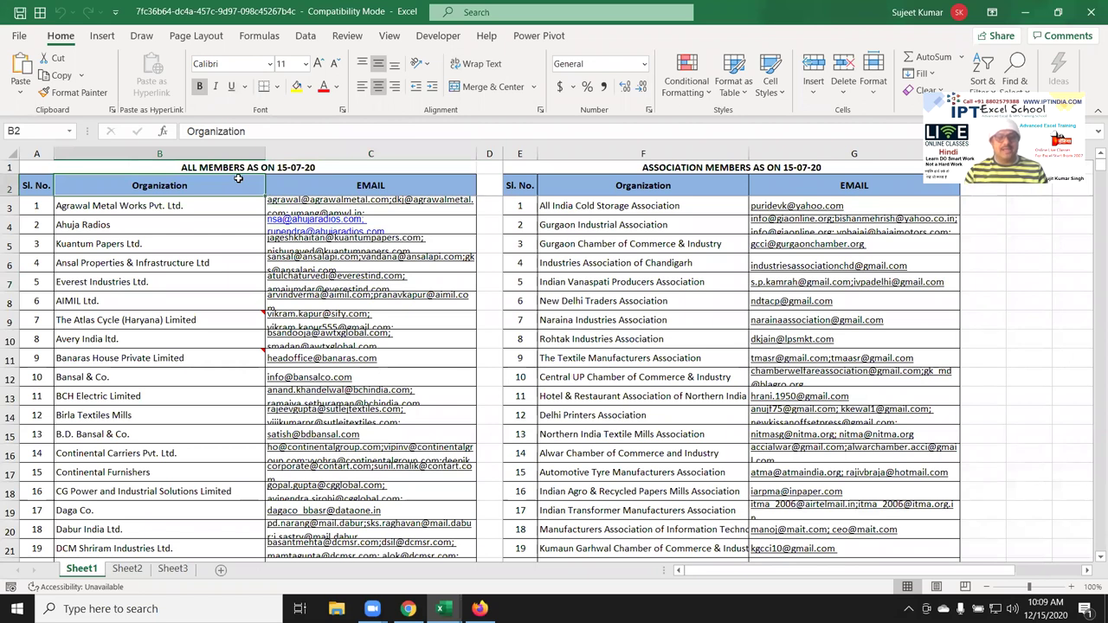
{"action": "left_click", "coordinate": [394, 187]}
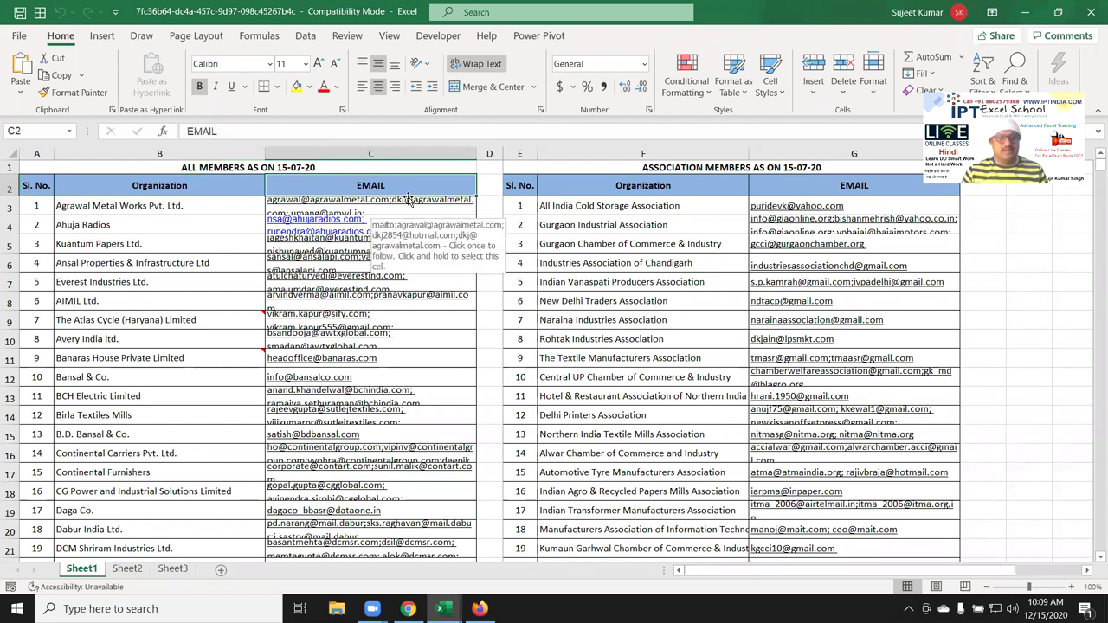
{"action": "left_click", "coordinate": [337, 131]}
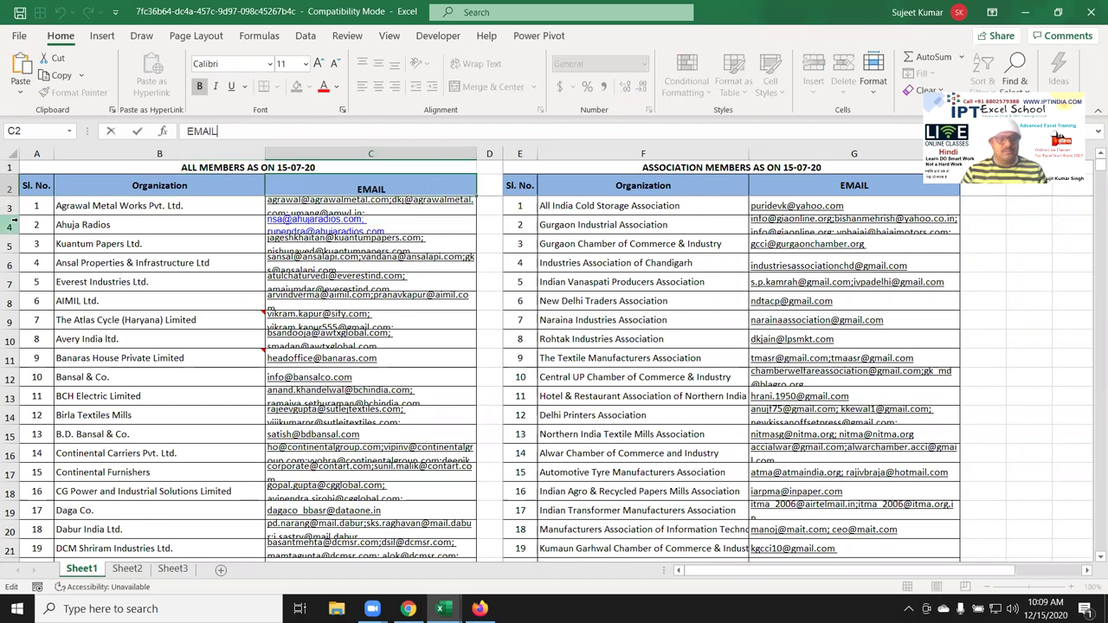
{"action": "left_click", "coordinate": [135, 206]}
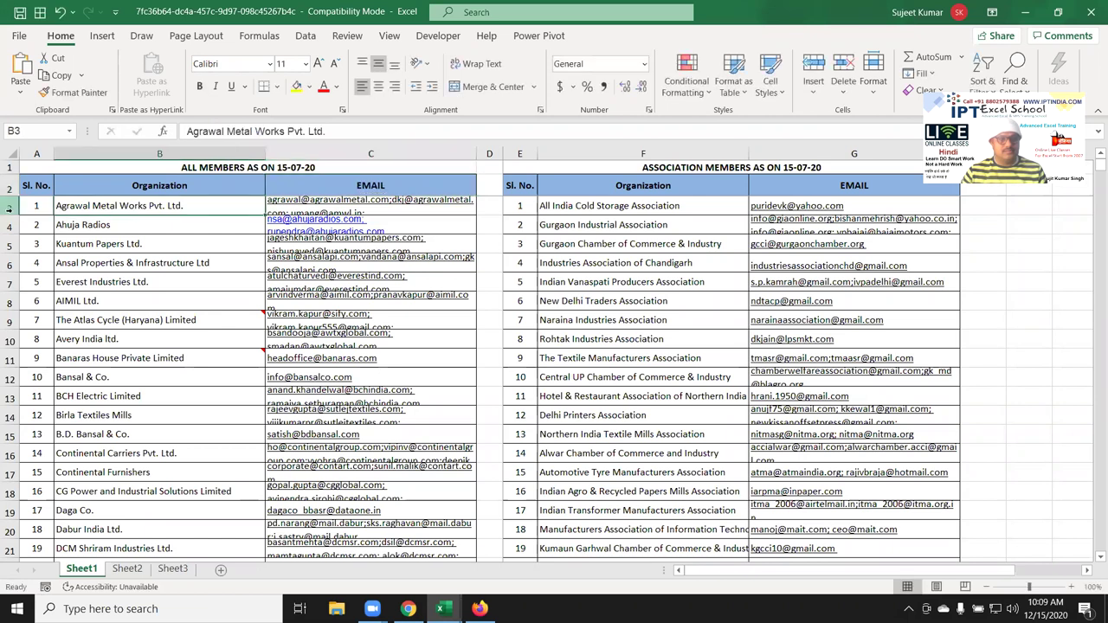
{"action": "left_click_drag", "start_coordinate": [12, 215], "coordinate": [16, 243]}
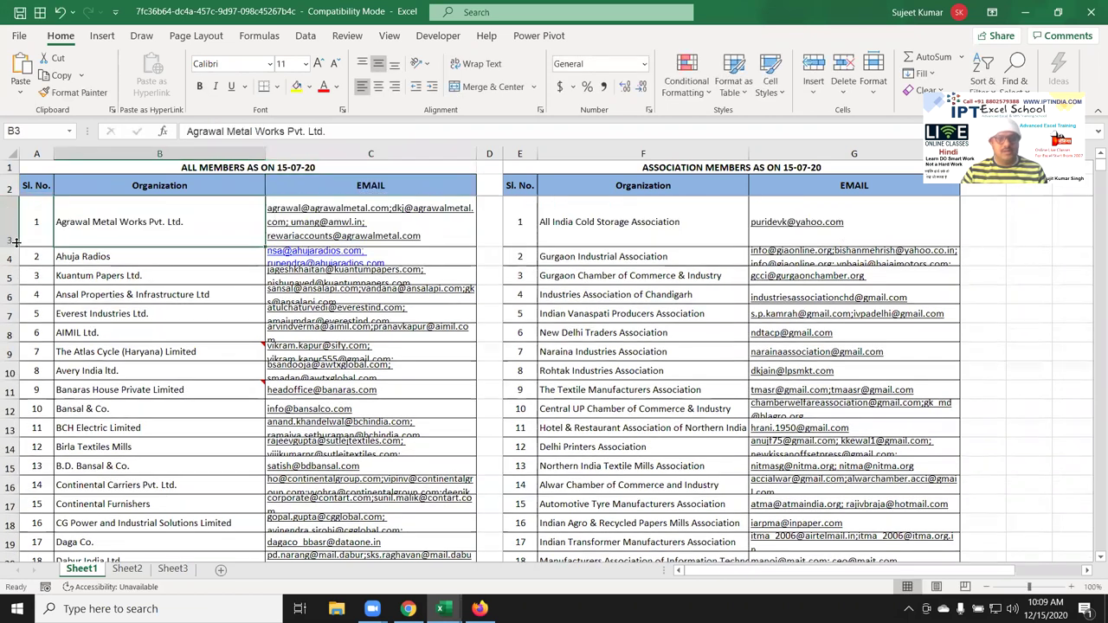
{"action": "left_click", "coordinate": [387, 222]}
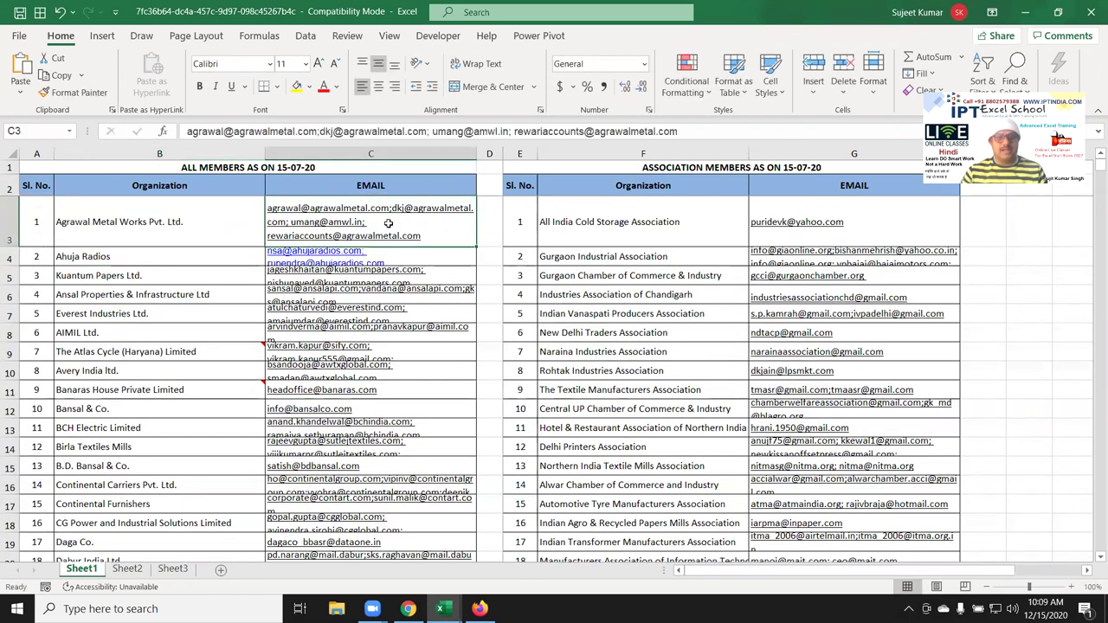
{"action": "double_click", "coordinate": [388, 222]}
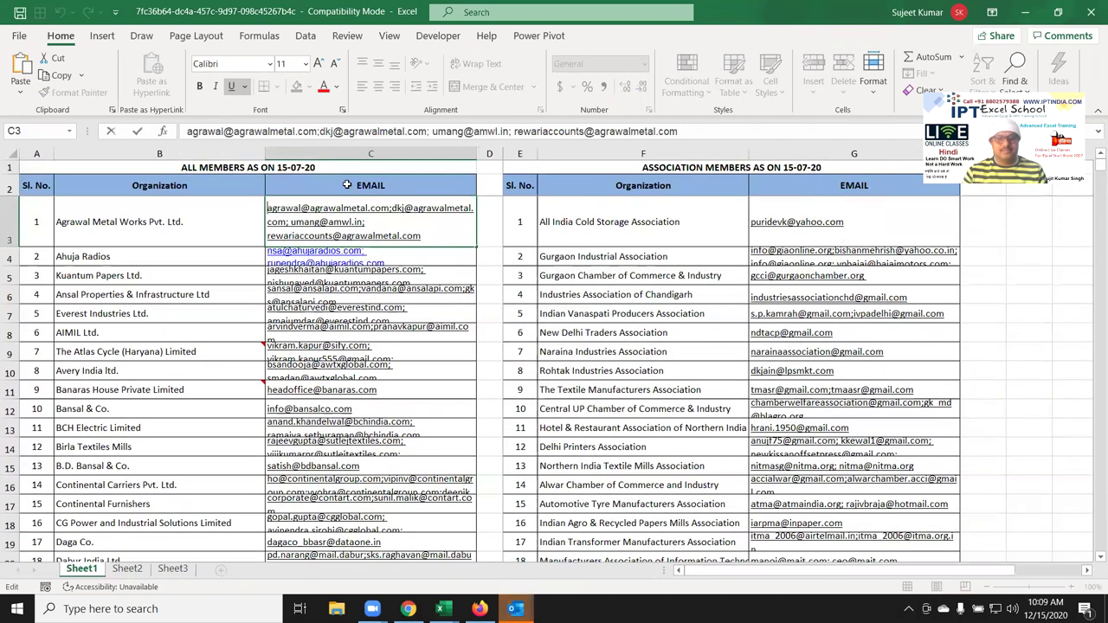
{"action": "left_click", "coordinate": [495, 223]}
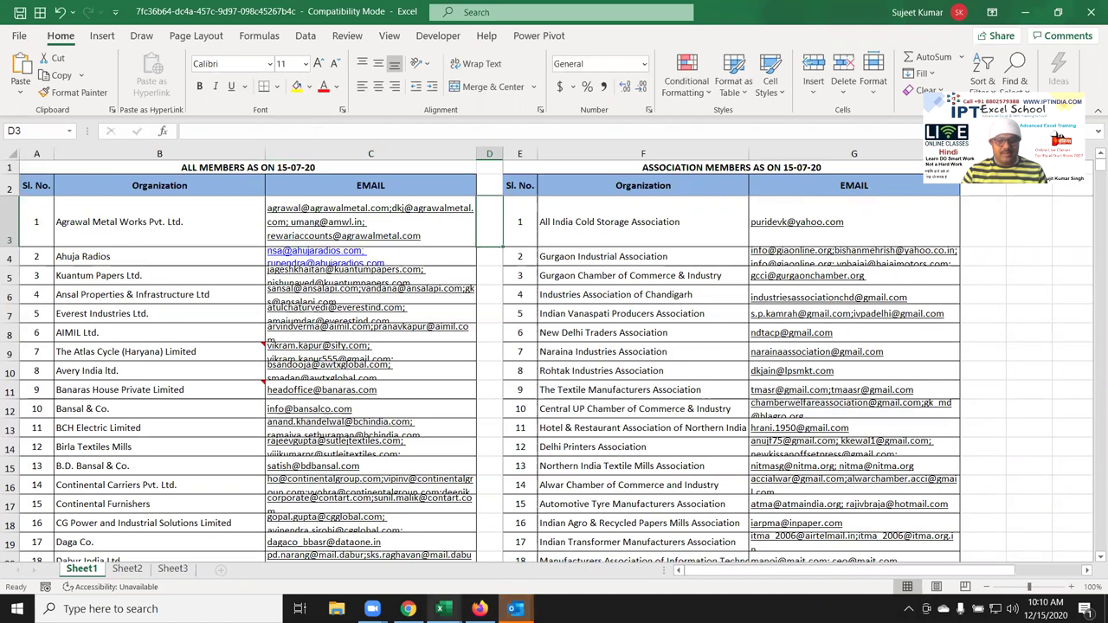
{"action": "mouse_move", "coordinate": [442, 609]}
{"action": "left_click", "coordinate": [407, 578]}
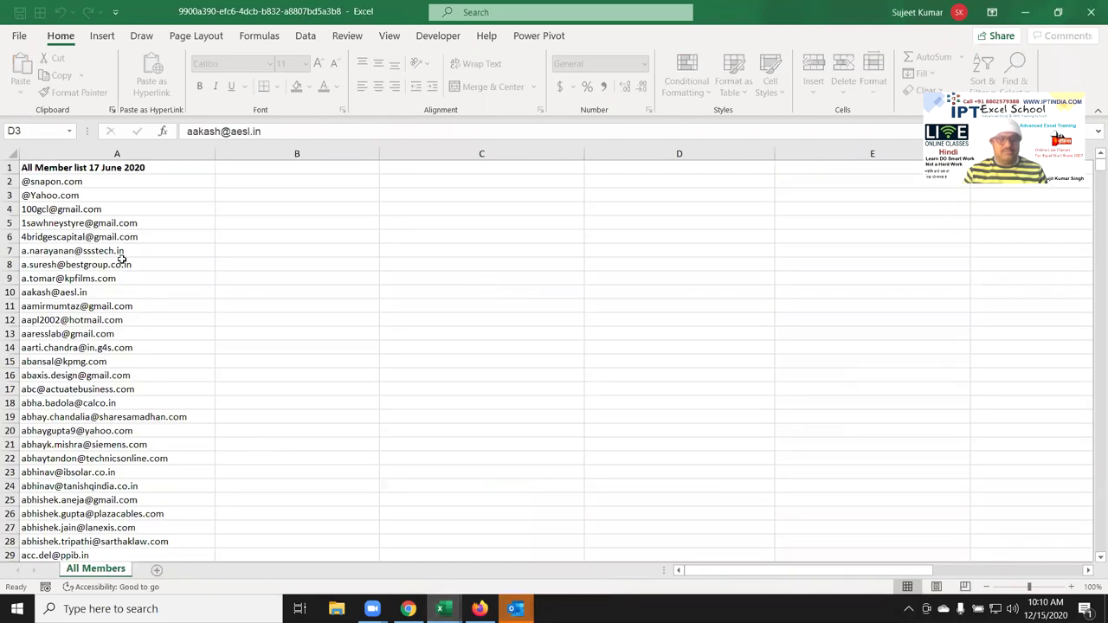
{"action": "left_click", "coordinate": [106, 209]}
{"action": "left_click_drag", "start_coordinate": [108, 338], "coordinate": [108, 428]}
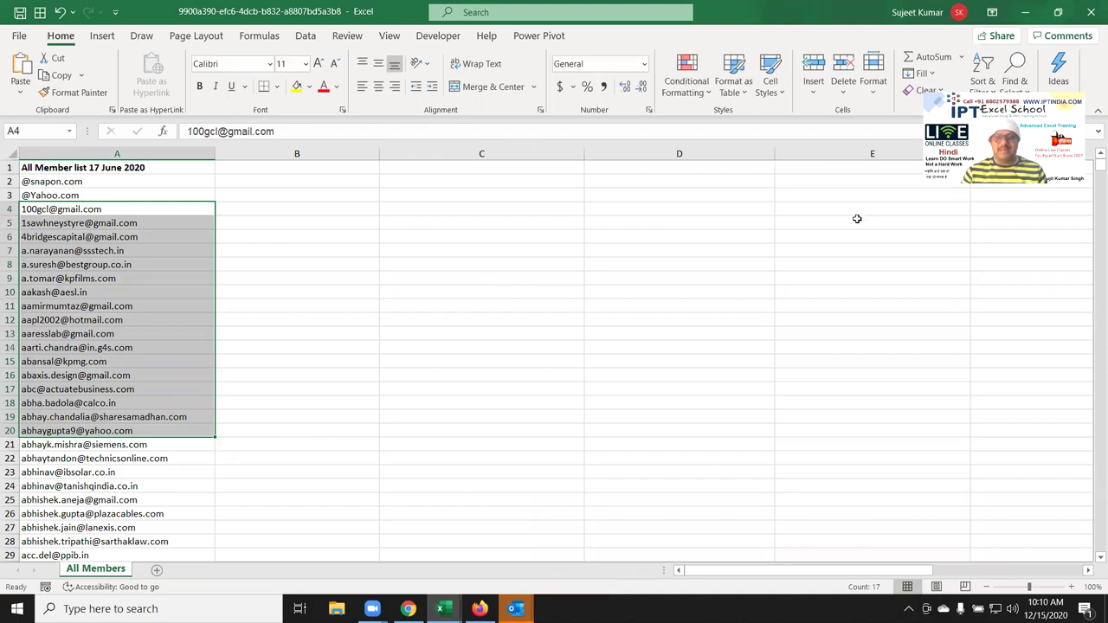
{"action": "left_click", "coordinate": [755, 261]}
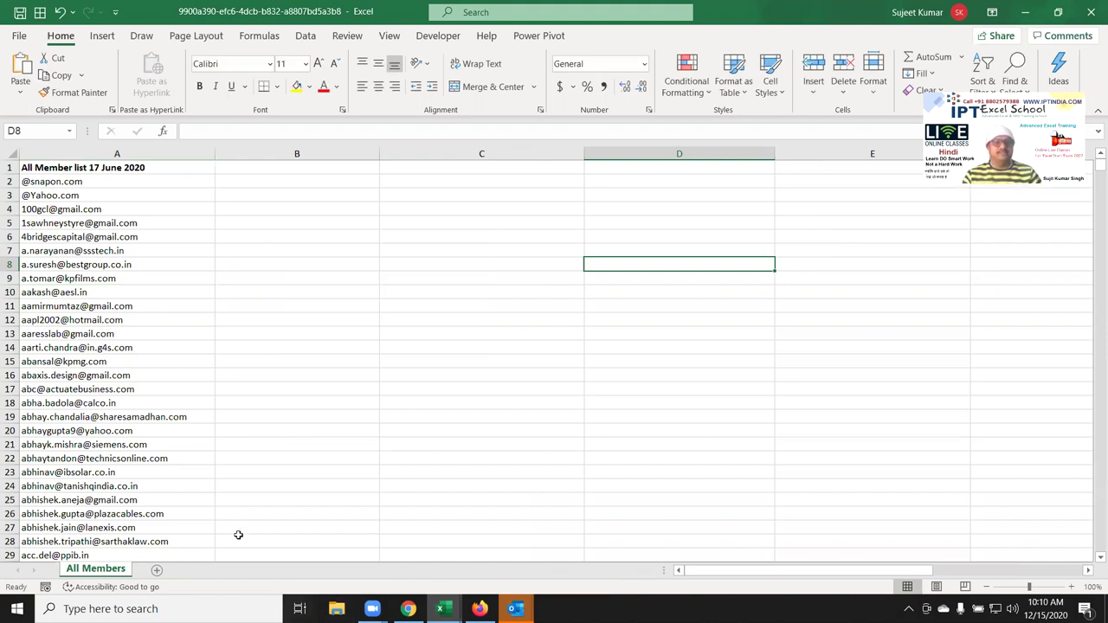
{"action": "left_click", "coordinate": [198, 345]}
{"action": "left_click", "coordinate": [143, 221]}
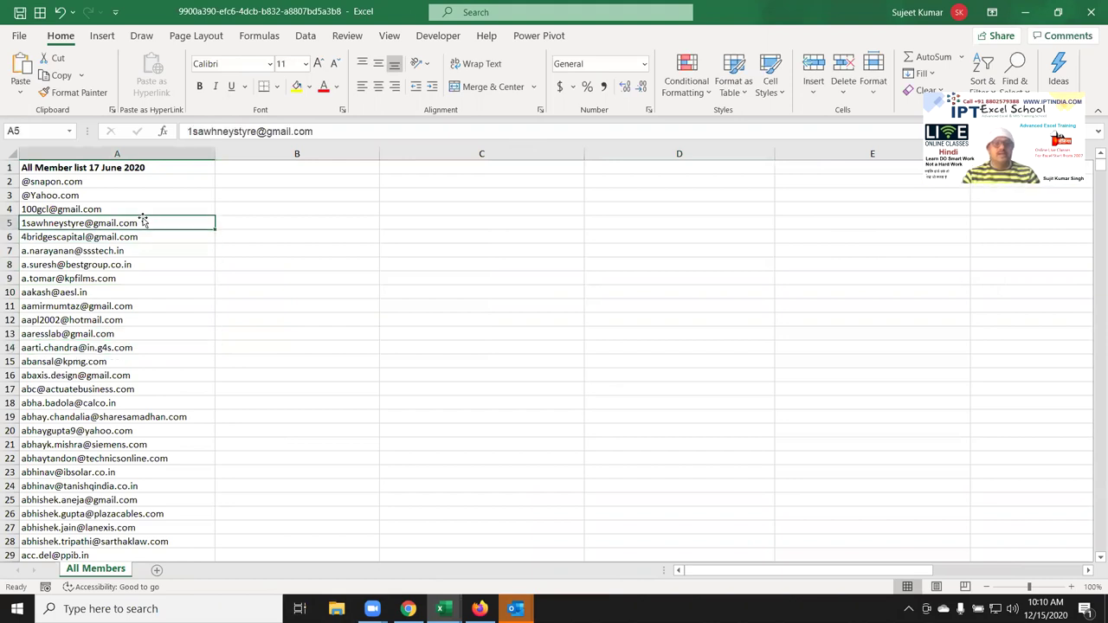
{"action": "left_click", "coordinate": [865, 29]}
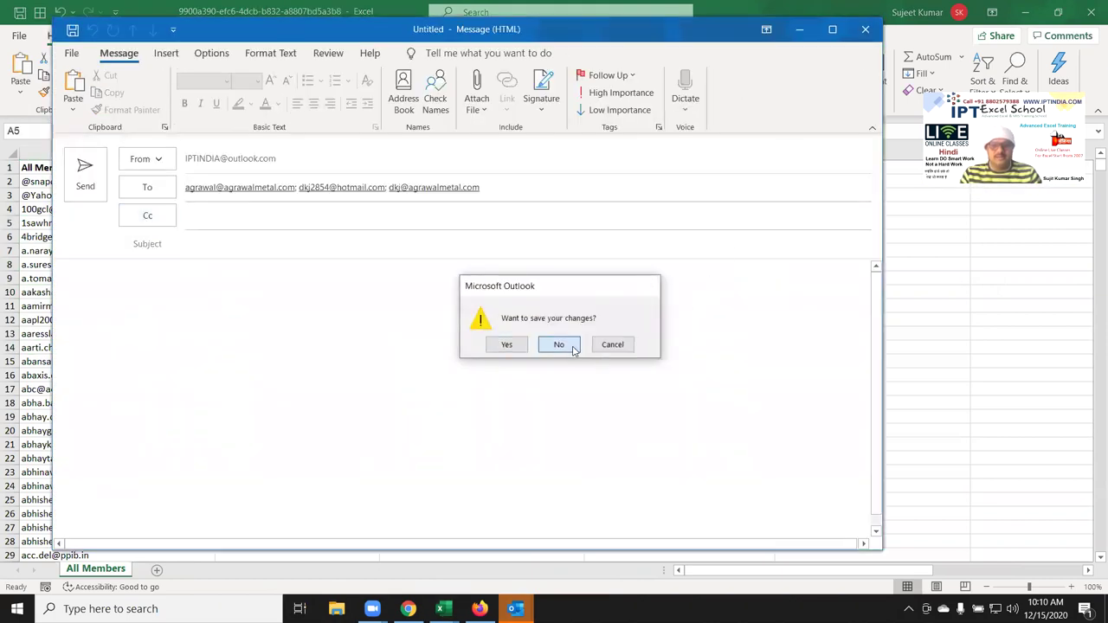
{"action": "left_click", "coordinate": [559, 344]}
{"action": "mouse_move", "coordinate": [515, 609]}
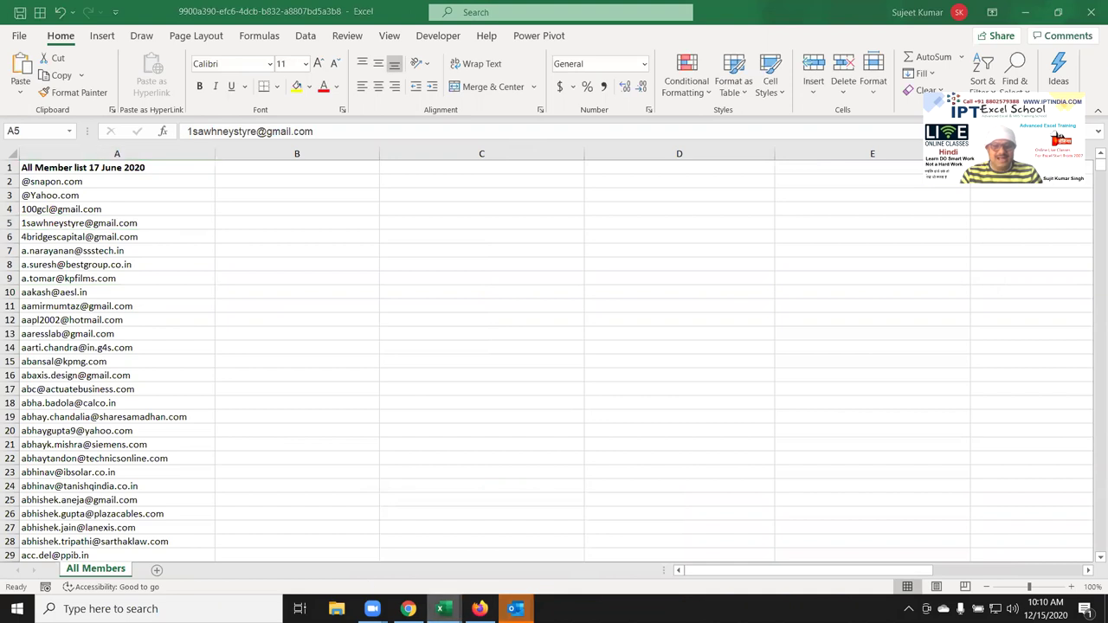
{"action": "mouse_move", "coordinate": [442, 608]}
{"action": "left_click", "coordinate": [525, 565]}
Copy the EMAIL column C into column A of a new blank workbook
{"action": "left_click", "coordinate": [366, 312]}
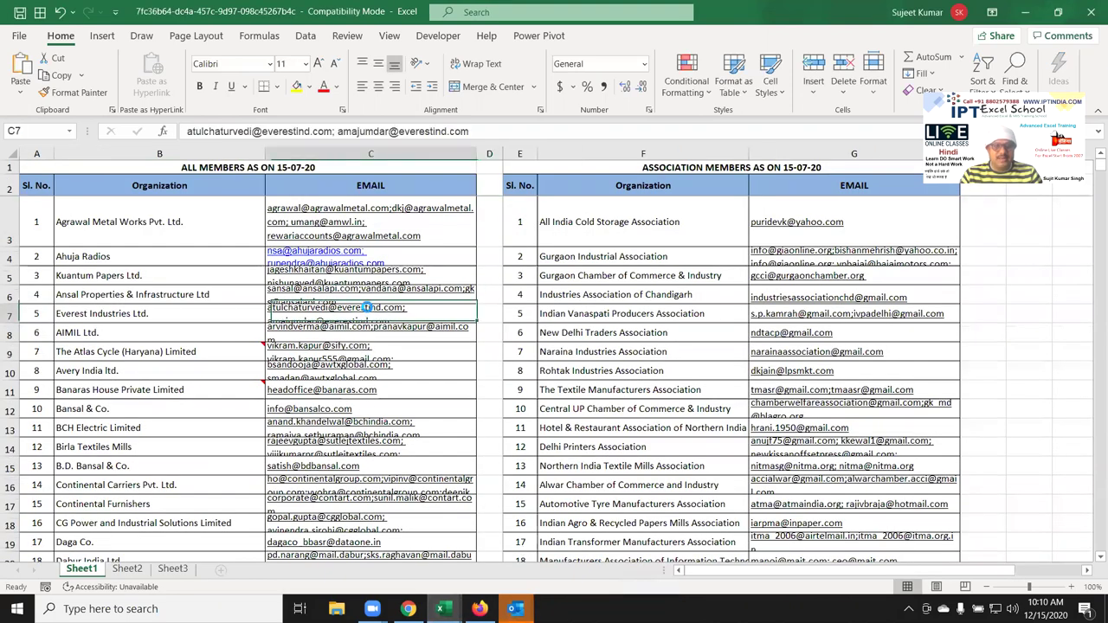
{"action": "key", "text": "Up"}
{"action": "key", "text": "Up"}
{"action": "key", "text": "Up"}
{"action": "key", "text": "Up"}
{"action": "key", "text": "Up"}
{"action": "key", "text": "Up"}
{"action": "key", "text": "Down"}
{"action": "key", "text": "Down"}
{"action": "key", "text": "Down"}
{"action": "key", "text": "Down"}
{"action": "key", "text": "Down"}
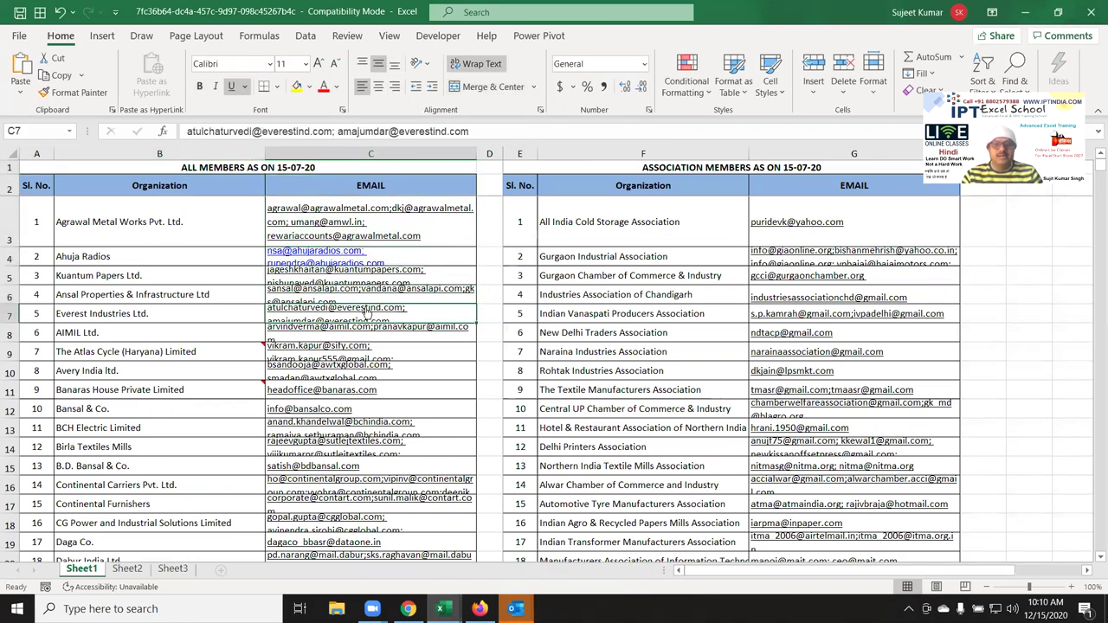
{"action": "left_click", "coordinate": [361, 154]}
{"action": "key", "text": "ctrl+c"}
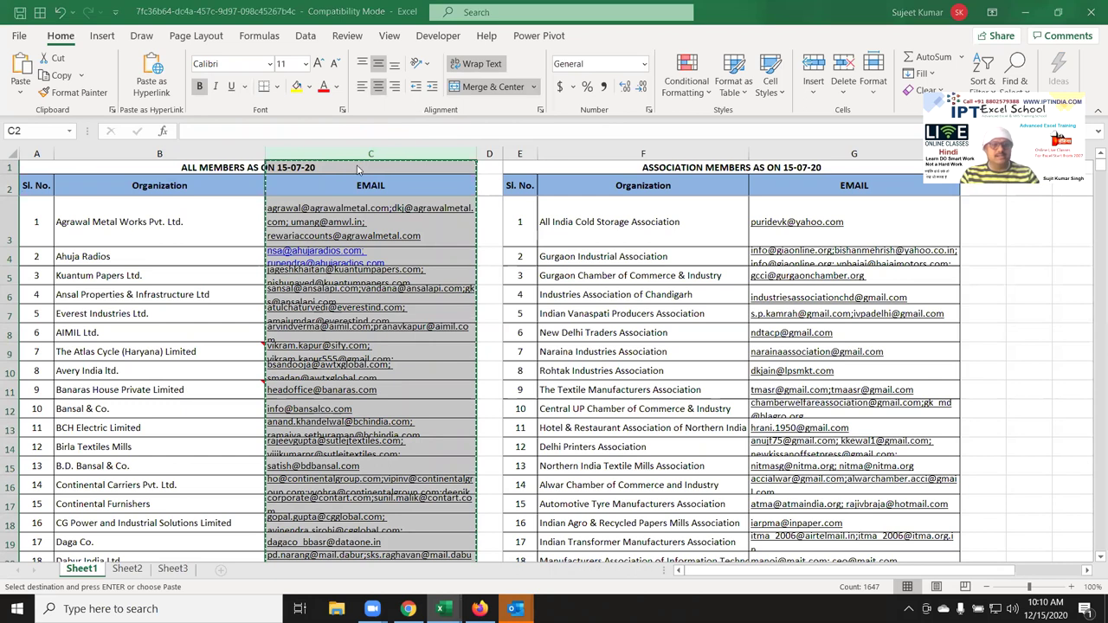
{"action": "key", "text": "ctrl+n"}
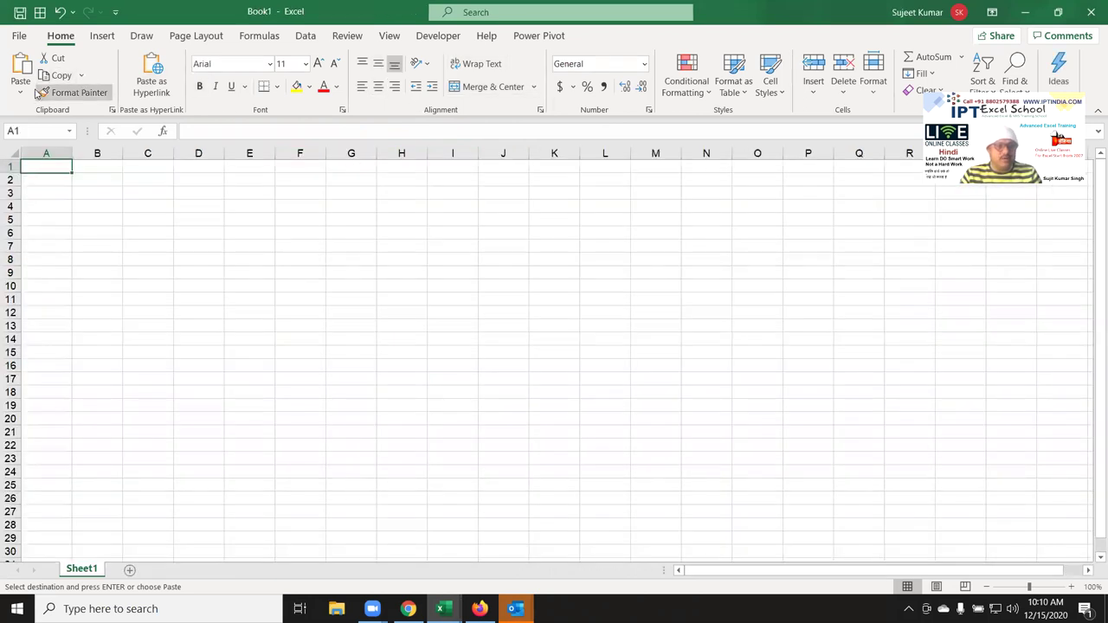
{"action": "left_click", "coordinate": [19, 89]}
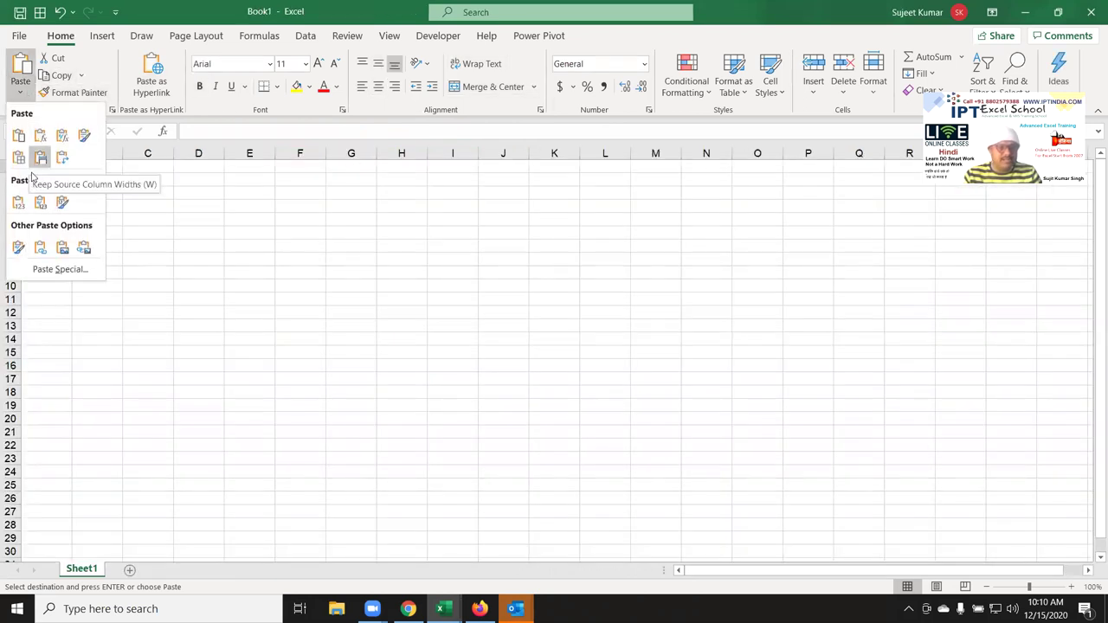
{"action": "left_click", "coordinate": [18, 202]}
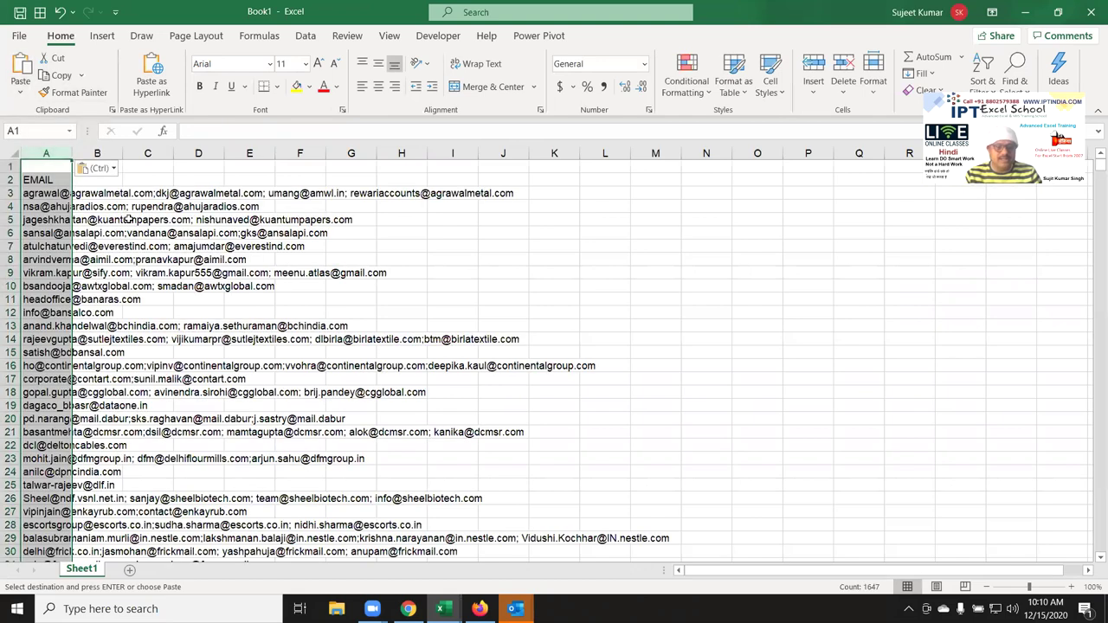
Close the source workbook without saving, and close the All Member list workbook
{"action": "key", "text": "alt+Tab"}
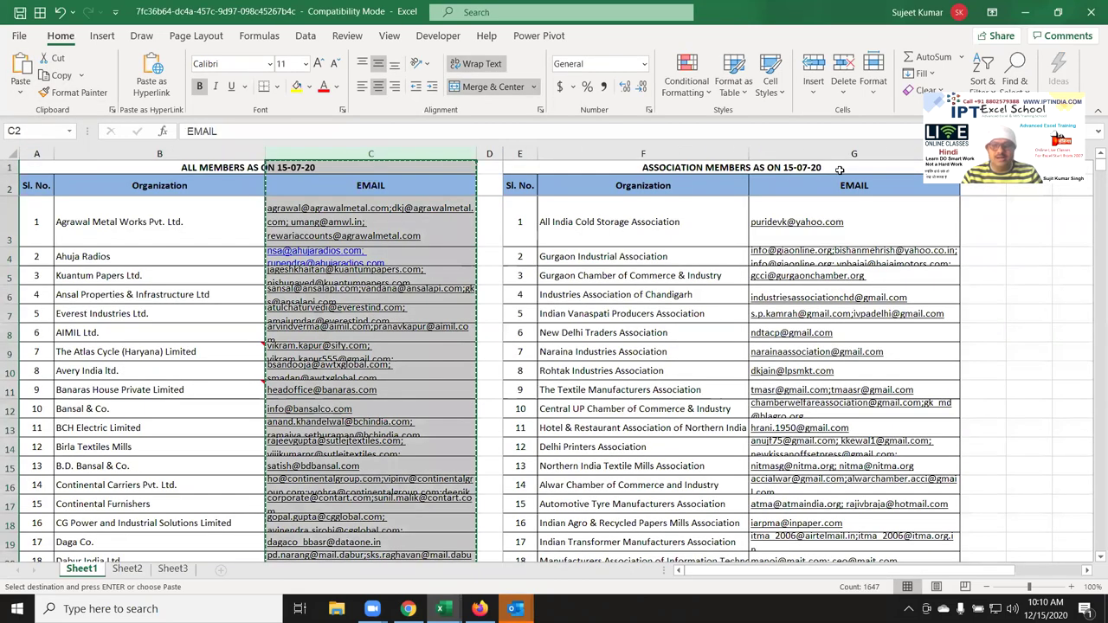
{"action": "key", "text": "Escape"}
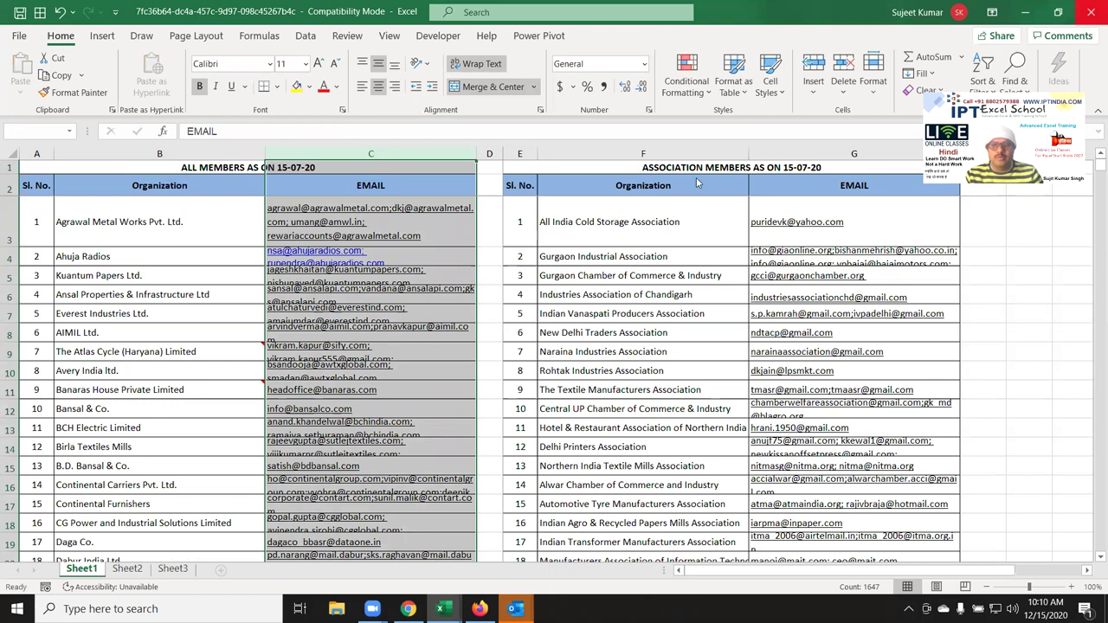
{"action": "key", "text": "ctrl+w"}
{"action": "left_click", "coordinate": [558, 328]}
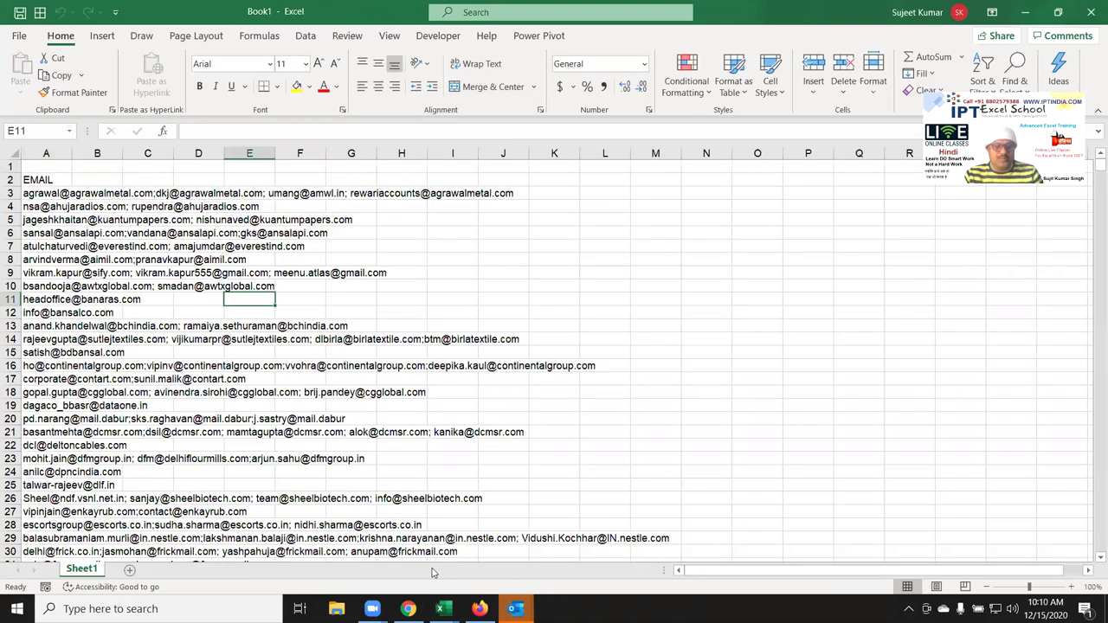
{"action": "mouse_move", "coordinate": [442, 608]}
{"action": "left_click", "coordinate": [403, 528]}
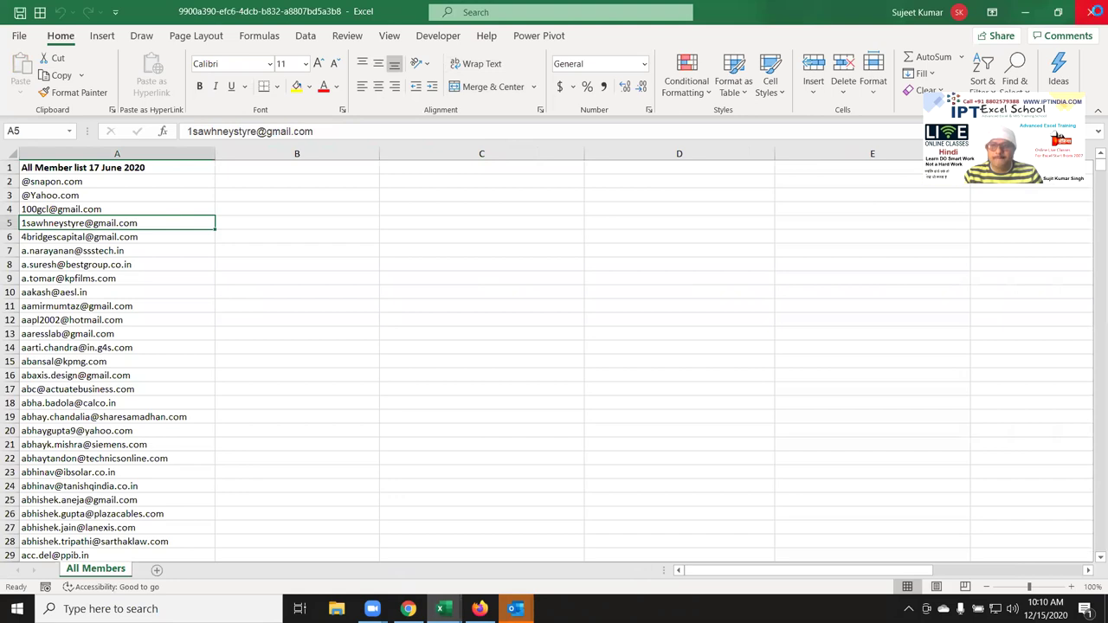
{"action": "left_click", "coordinate": [1093, 12]}
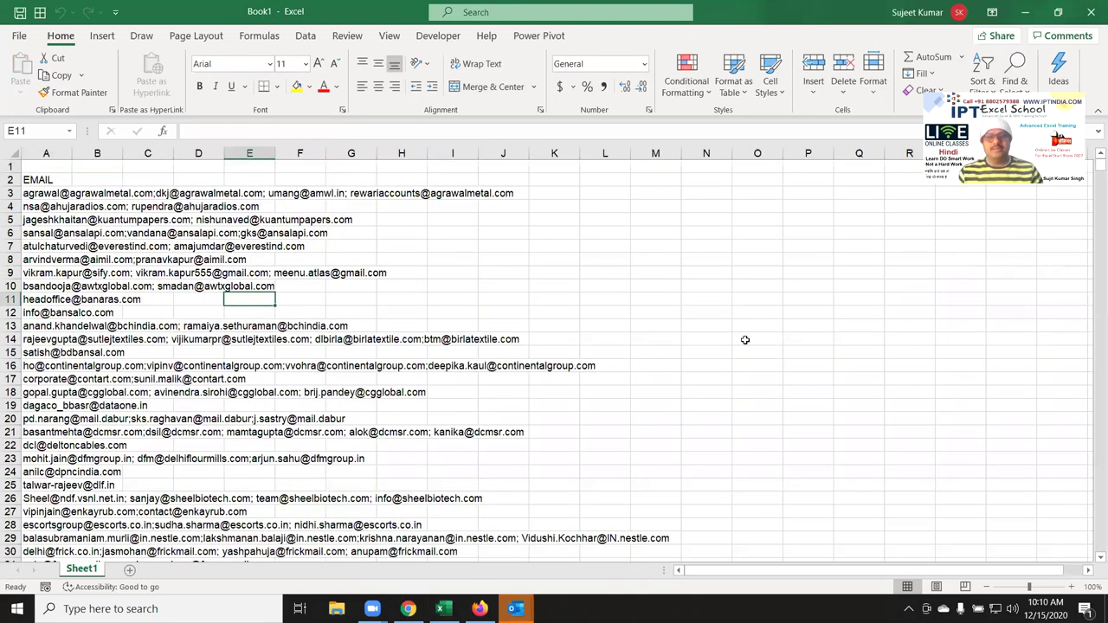
Copy Sheet1's email column A and paste it into a new Sheet2
{"action": "left_click", "coordinate": [47, 156]}
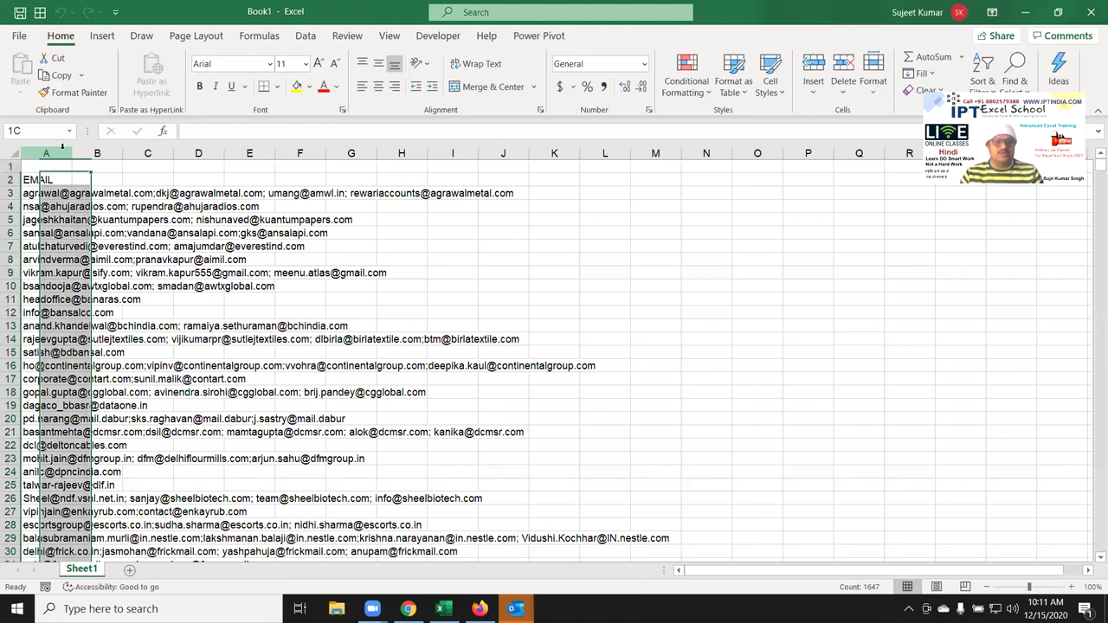
{"action": "key", "text": "ctrl+c"}
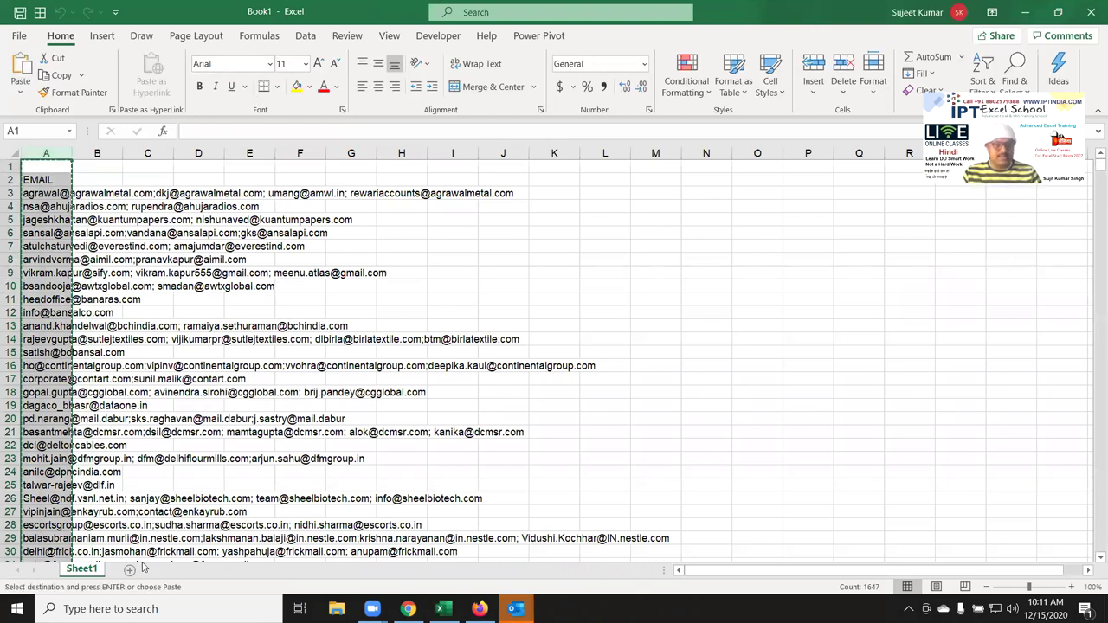
{"action": "left_click", "coordinate": [130, 570]}
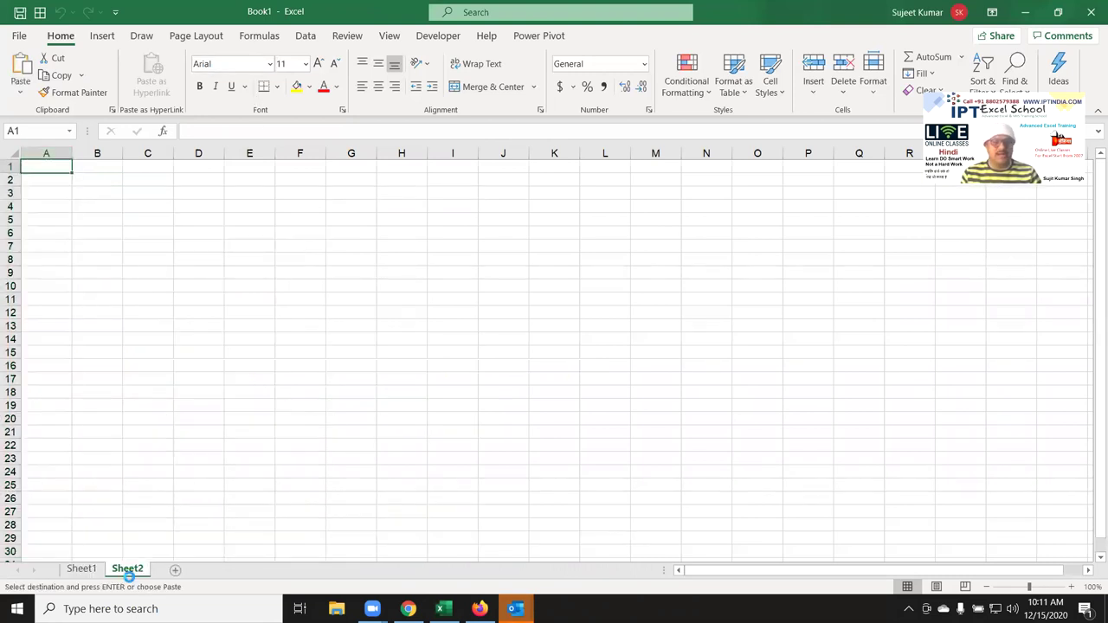
{"action": "key", "text": "ctrl+v"}
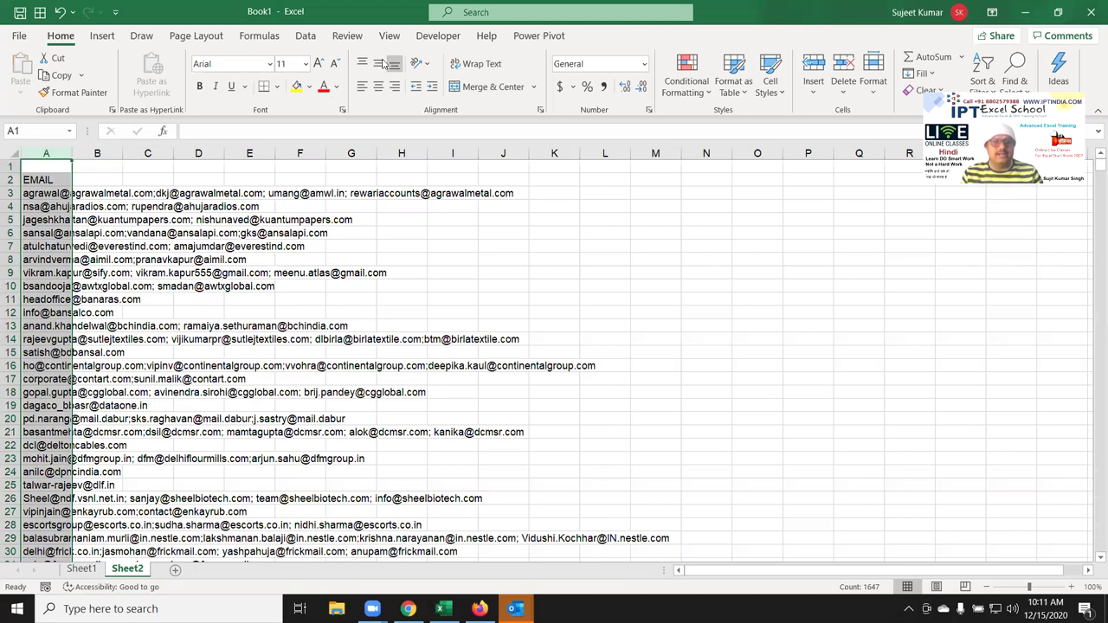
Split the emails with Text to Columns, Delimited, using Semicolon and Other ';'
{"action": "left_click", "coordinate": [304, 35]}
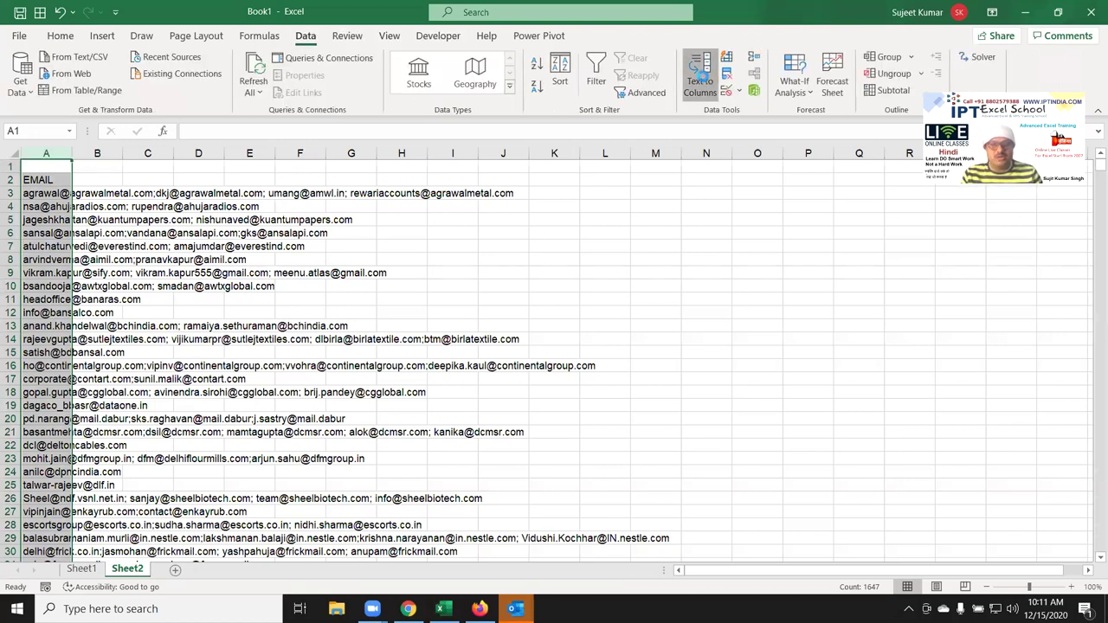
{"action": "left_click", "coordinate": [701, 71]}
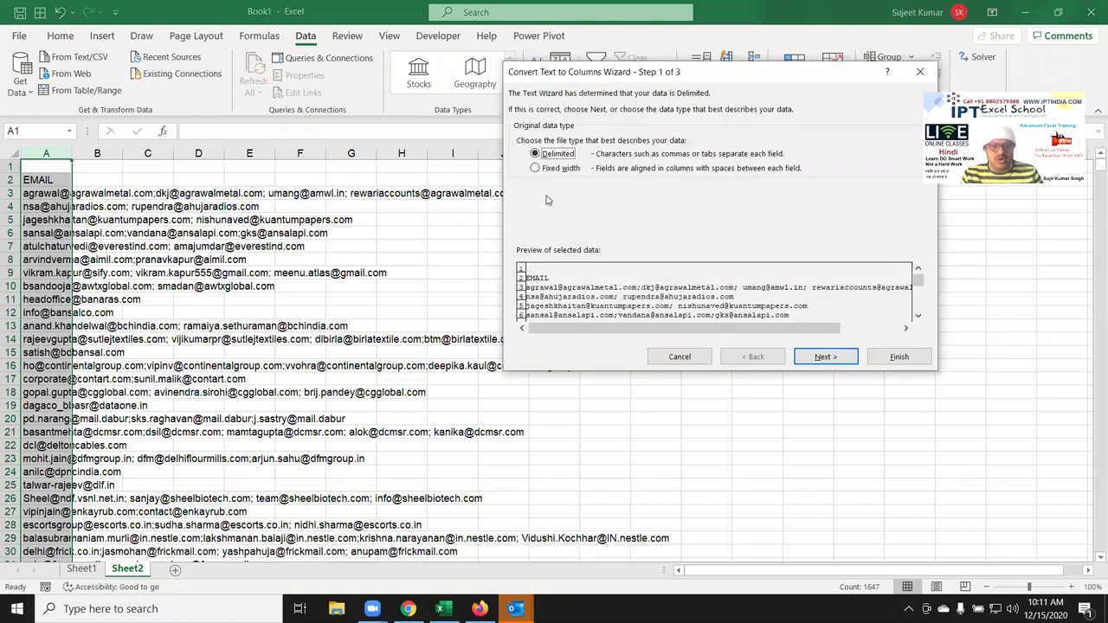
{"action": "left_click", "coordinate": [818, 362]}
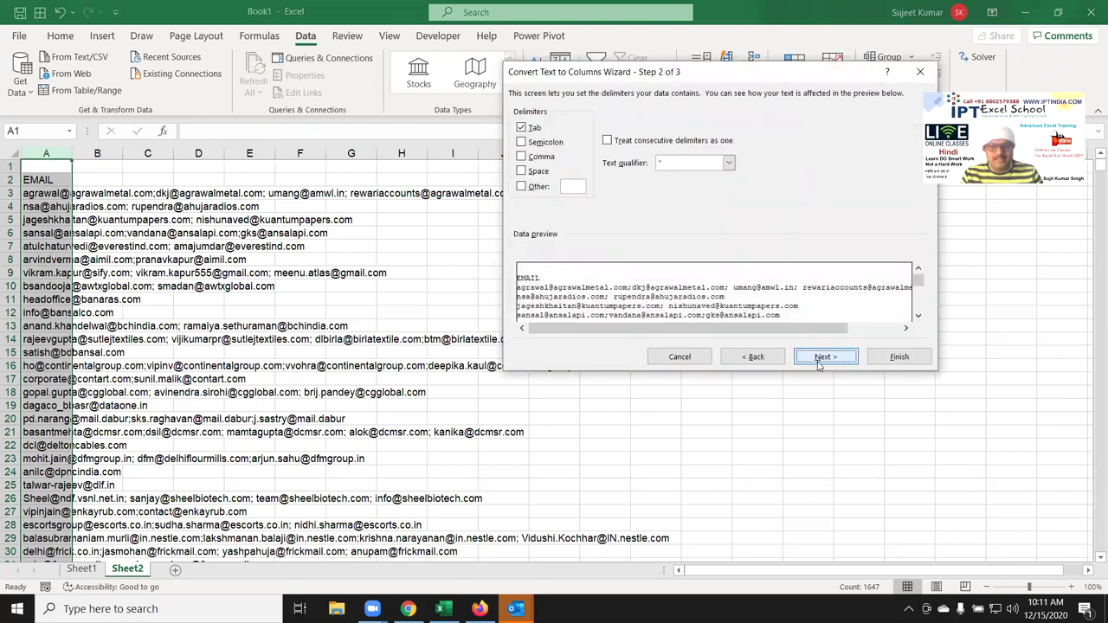
{"action": "left_click", "coordinate": [534, 188]}
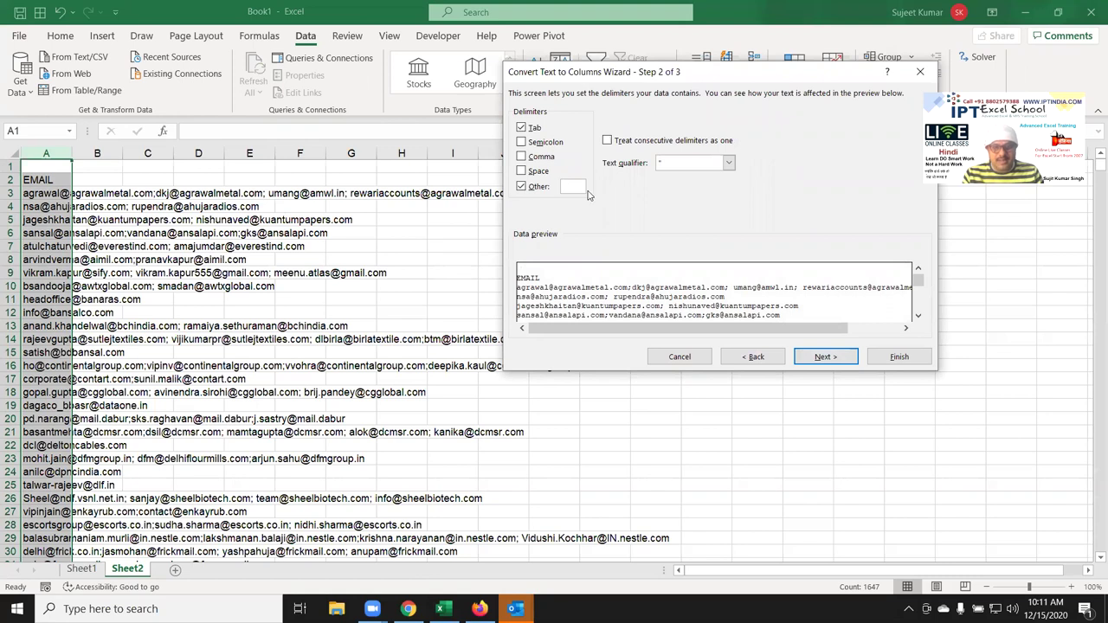
{"action": "type", "text": ";"}
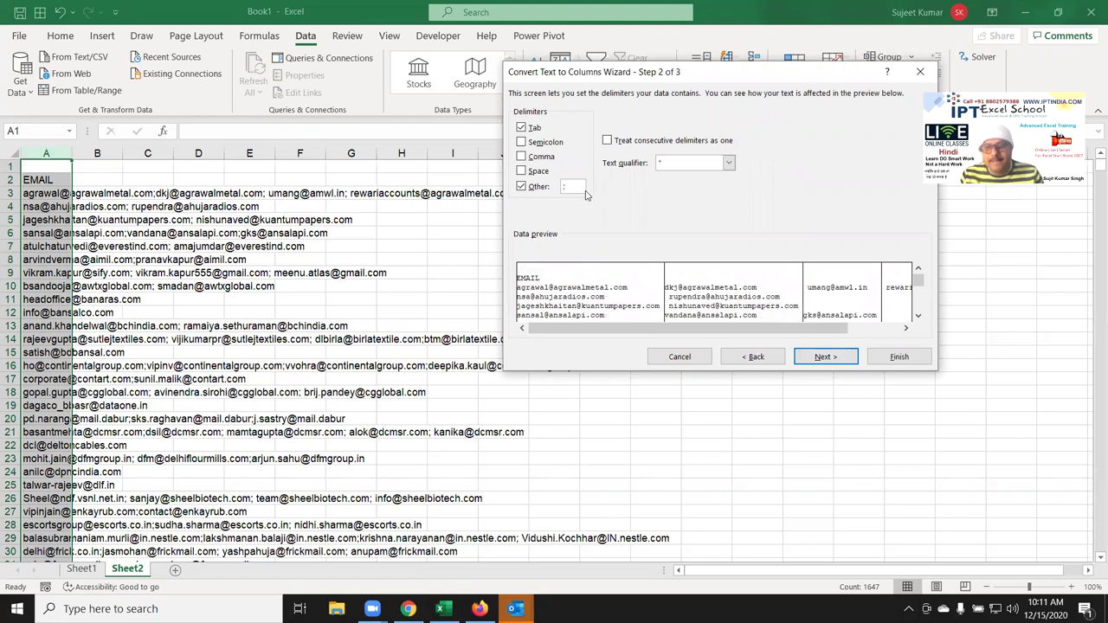
{"action": "left_click", "coordinate": [545, 142]}
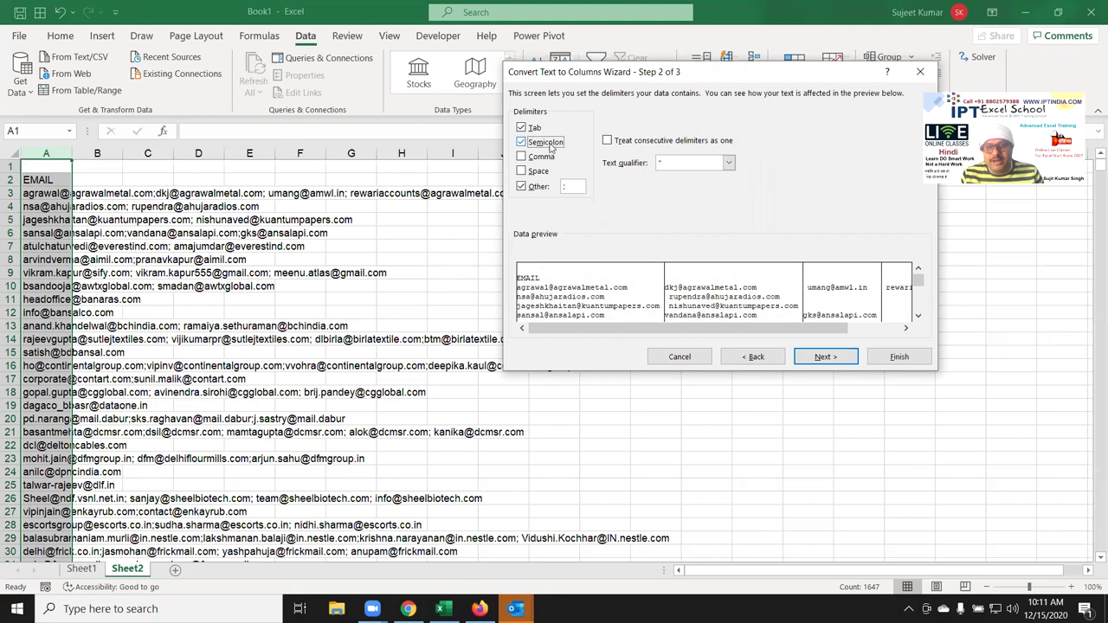
{"action": "left_click", "coordinate": [819, 357]}
{"action": "left_click", "coordinate": [900, 357]}
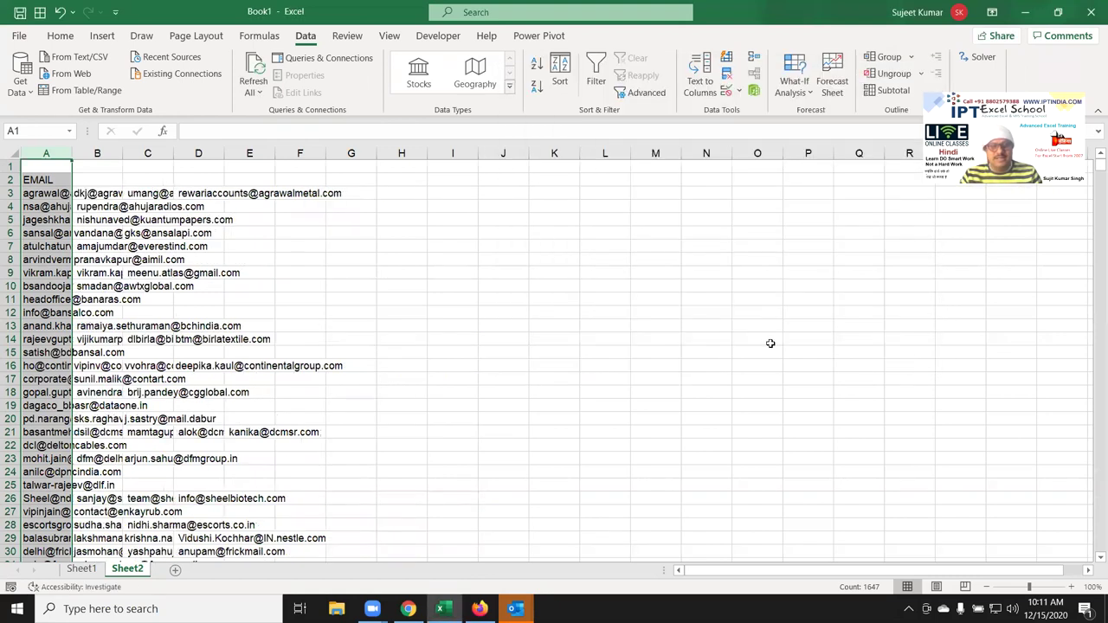
Autofit columns B and C to the split emails and review the results
{"action": "double_click", "coordinate": [125, 159]}
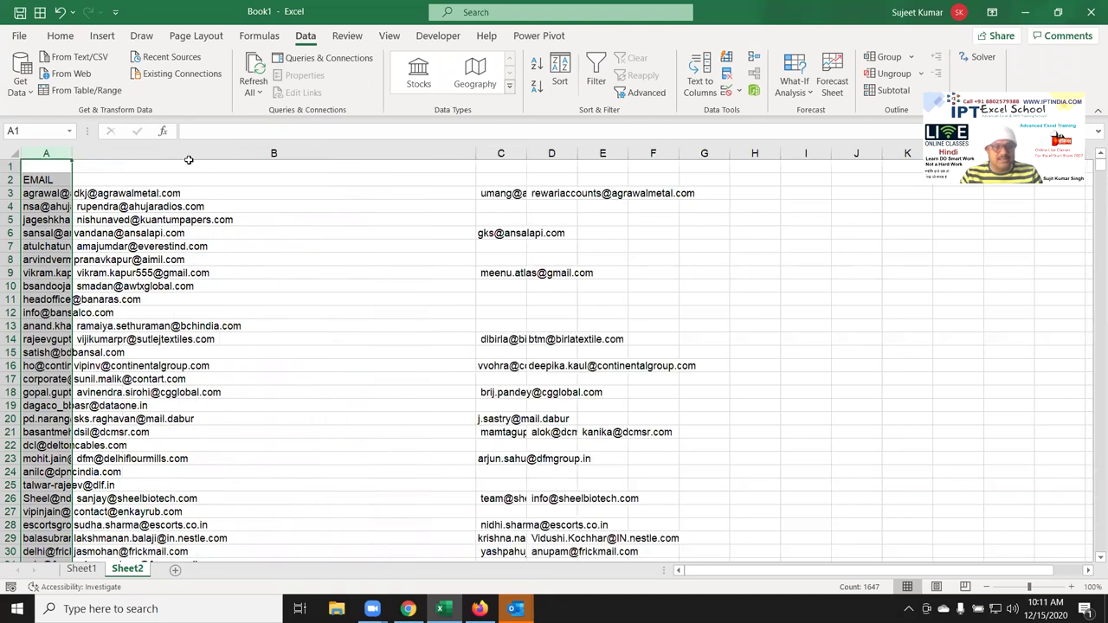
{"action": "double_click", "coordinate": [526, 153]}
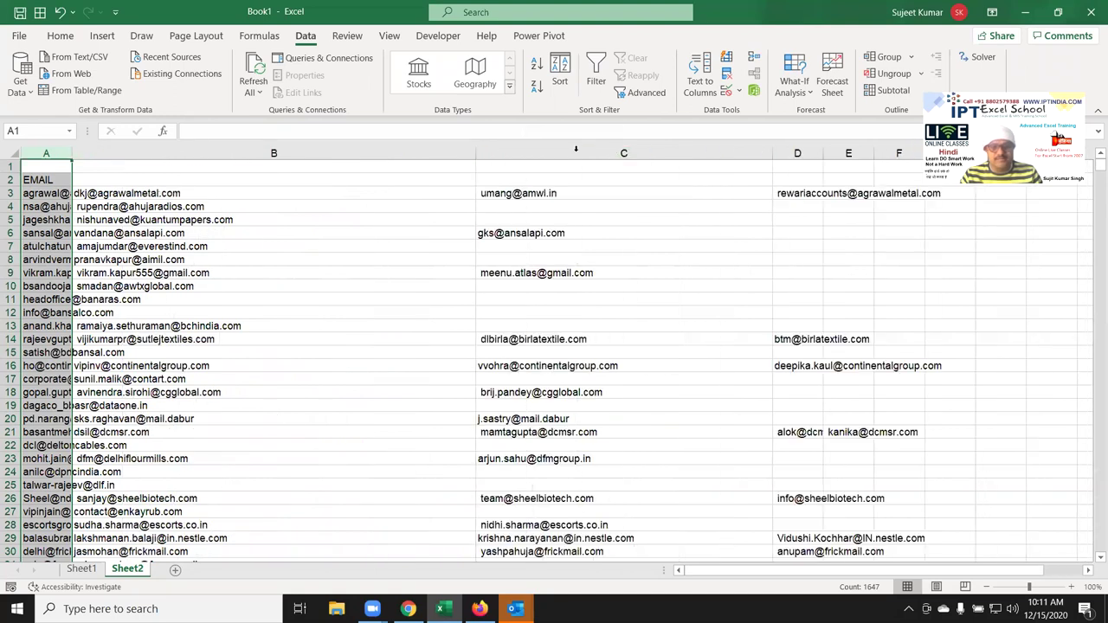
{"action": "left_click", "coordinate": [224, 194]}
{"action": "scroll", "coordinate": [709, 378], "scroll_direction": "down", "scroll_amount": 10}
{"action": "scroll", "coordinate": [698, 408], "scroll_direction": "down", "scroll_amount": 5}
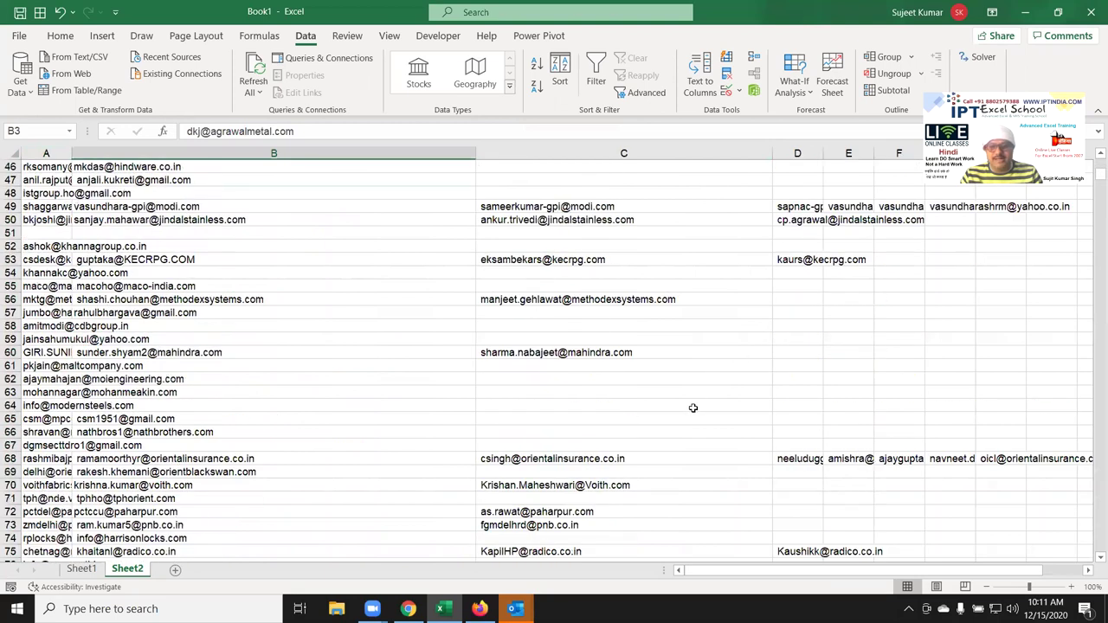
{"action": "scroll", "coordinate": [693, 408], "scroll_direction": "down", "scroll_amount": 1}
{"action": "scroll", "coordinate": [693, 408], "scroll_direction": "up", "scroll_amount": 5}
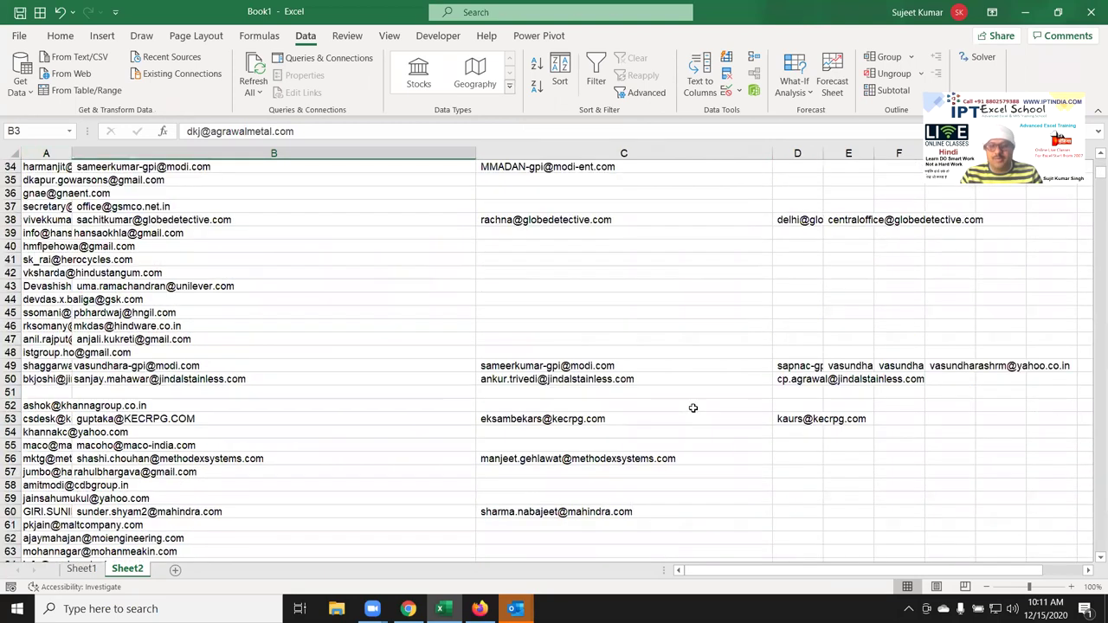
{"action": "scroll", "coordinate": [693, 408], "scroll_direction": "up", "scroll_amount": 8}
{"action": "scroll", "coordinate": [693, 408], "scroll_direction": "up", "scroll_amount": 2}
{"action": "scroll", "coordinate": [693, 407], "scroll_direction": "up", "scroll_amount": 1}
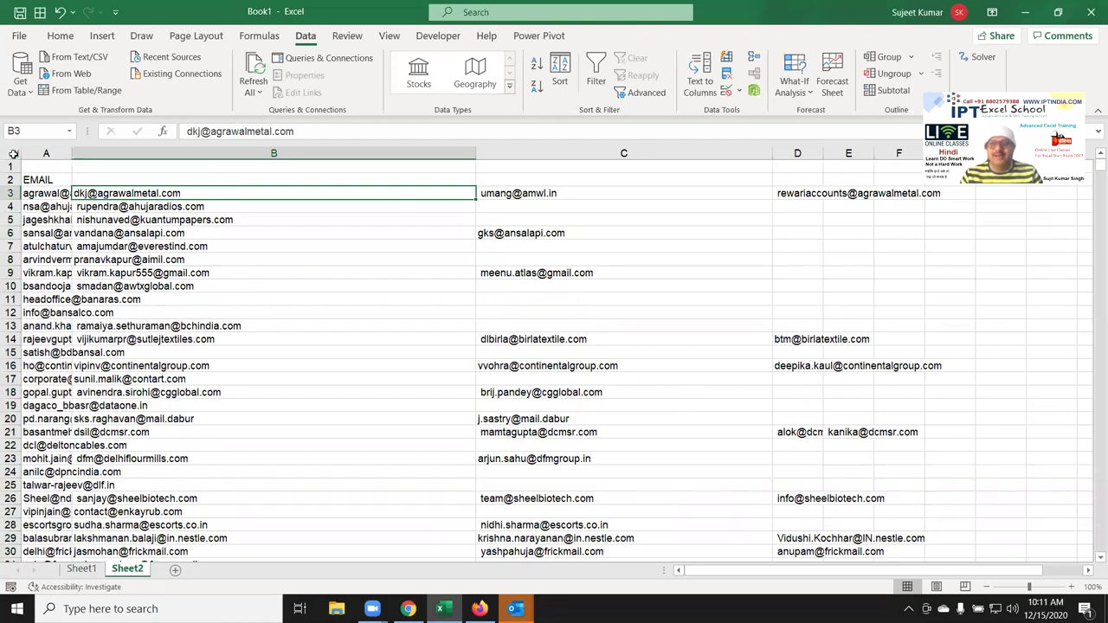
Autofit column A, select row 3's three split emails, and return to Sheet1
{"action": "left_click", "coordinate": [54, 180]}
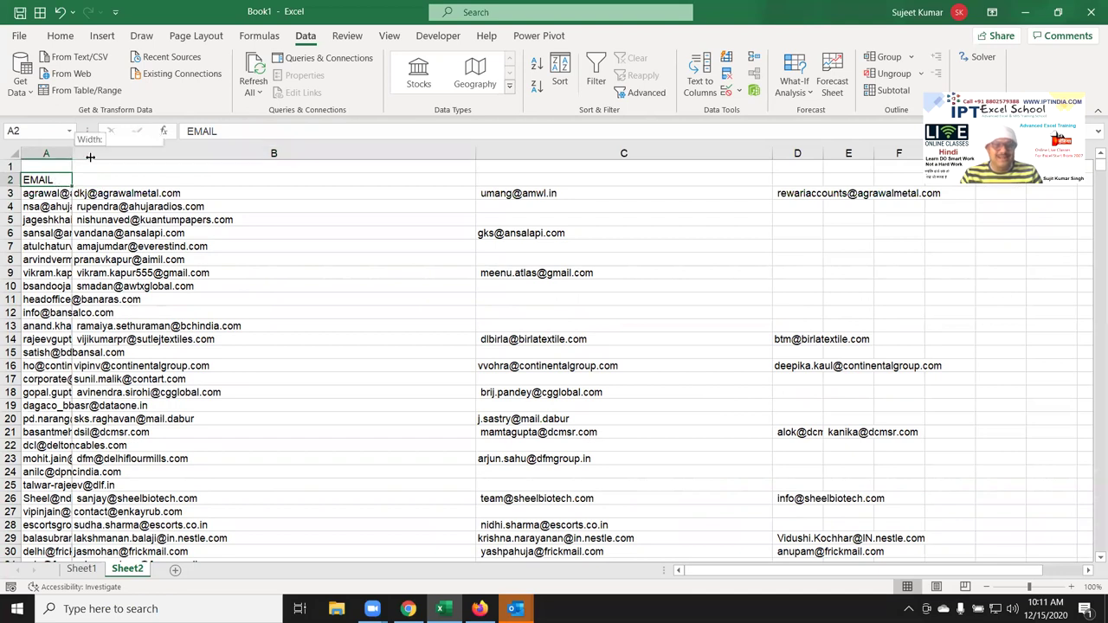
{"action": "left_click_drag", "start_coordinate": [74, 152], "coordinate": [106, 152]}
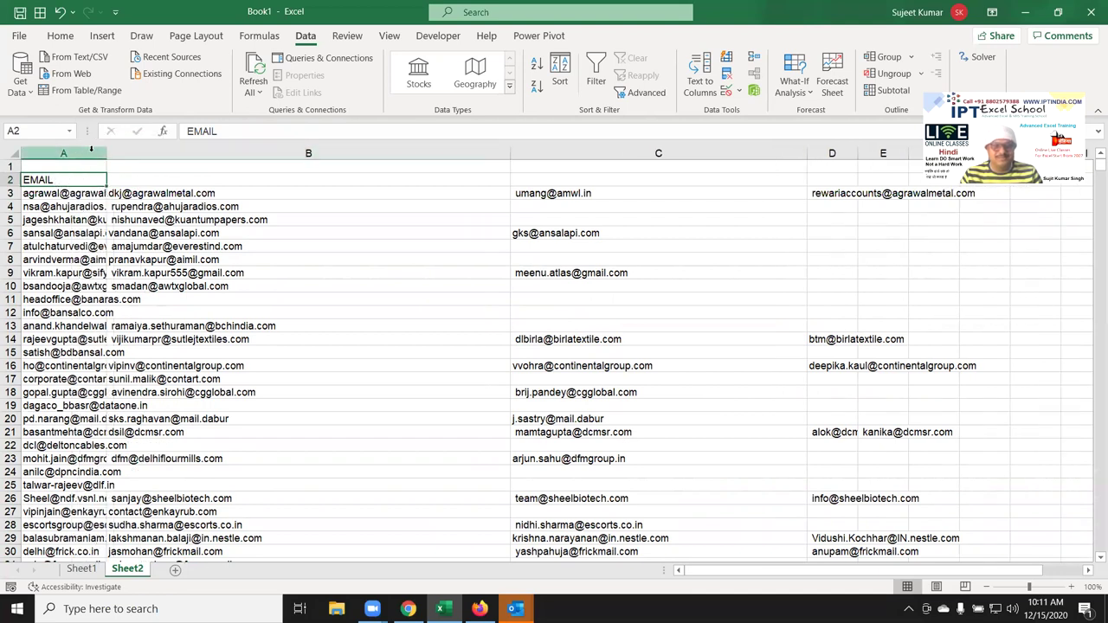
{"action": "double_click", "coordinate": [108, 152]}
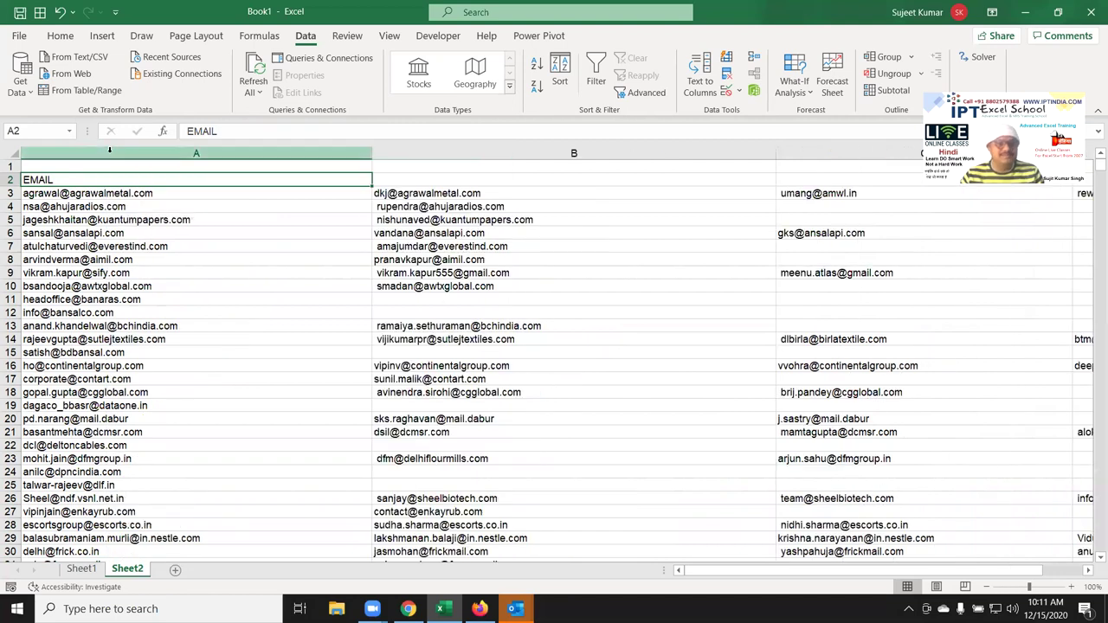
{"action": "scroll", "coordinate": [254, 238], "scroll_direction": "down", "scroll_amount": 4}
{"action": "scroll", "coordinate": [255, 243], "scroll_direction": "down", "scroll_amount": 1}
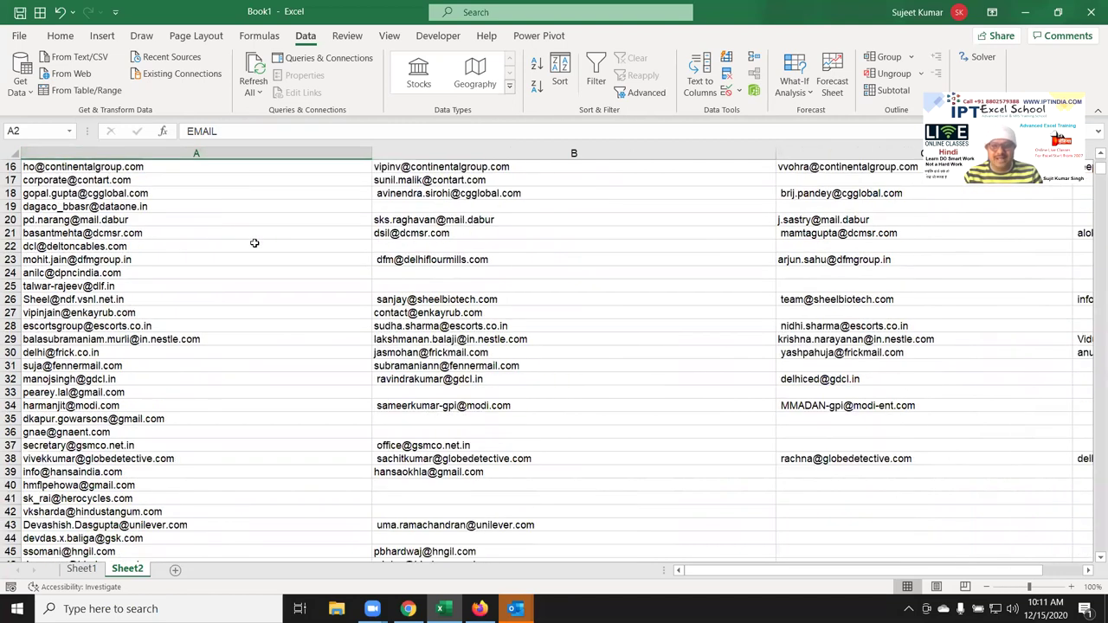
{"action": "scroll", "coordinate": [255, 243], "scroll_direction": "up", "scroll_amount": 5}
{"action": "left_click_drag", "start_coordinate": [182, 194], "coordinate": [896, 193]}
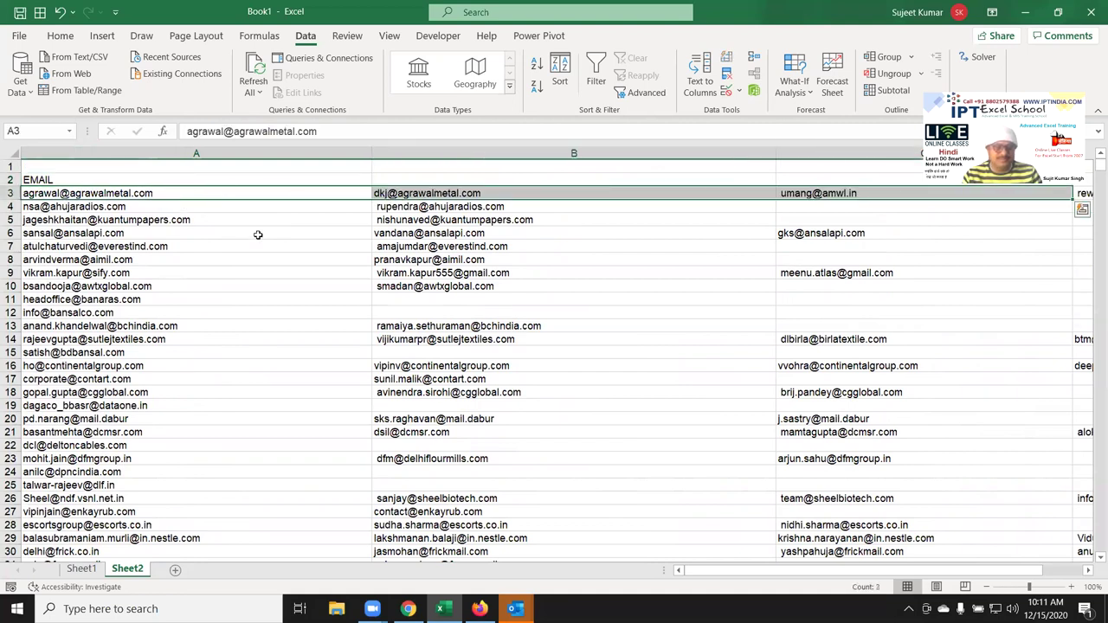
{"action": "left_click", "coordinate": [81, 569]}
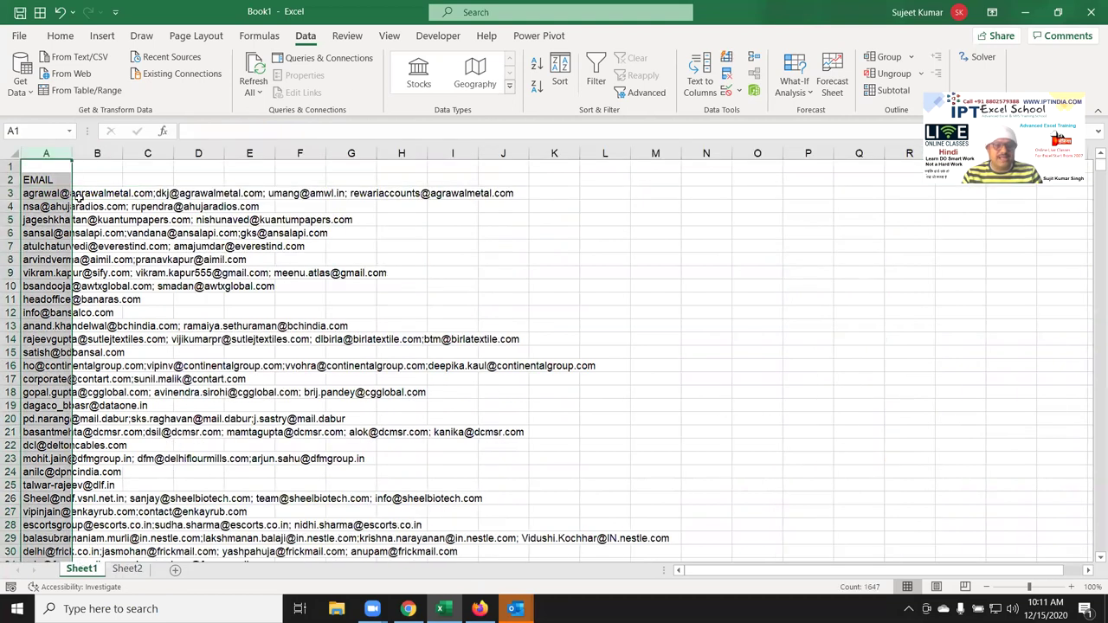
{"action": "double_click", "coordinate": [74, 154]}
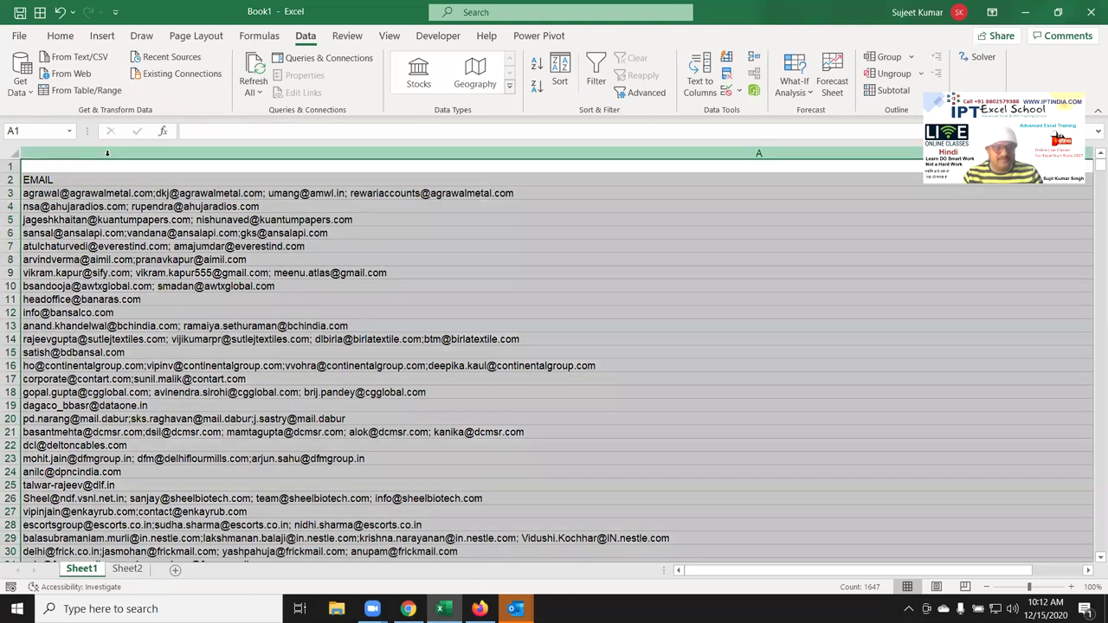
{"action": "key", "text": "ctrl+z"}
{"action": "left_click", "coordinate": [169, 206]}
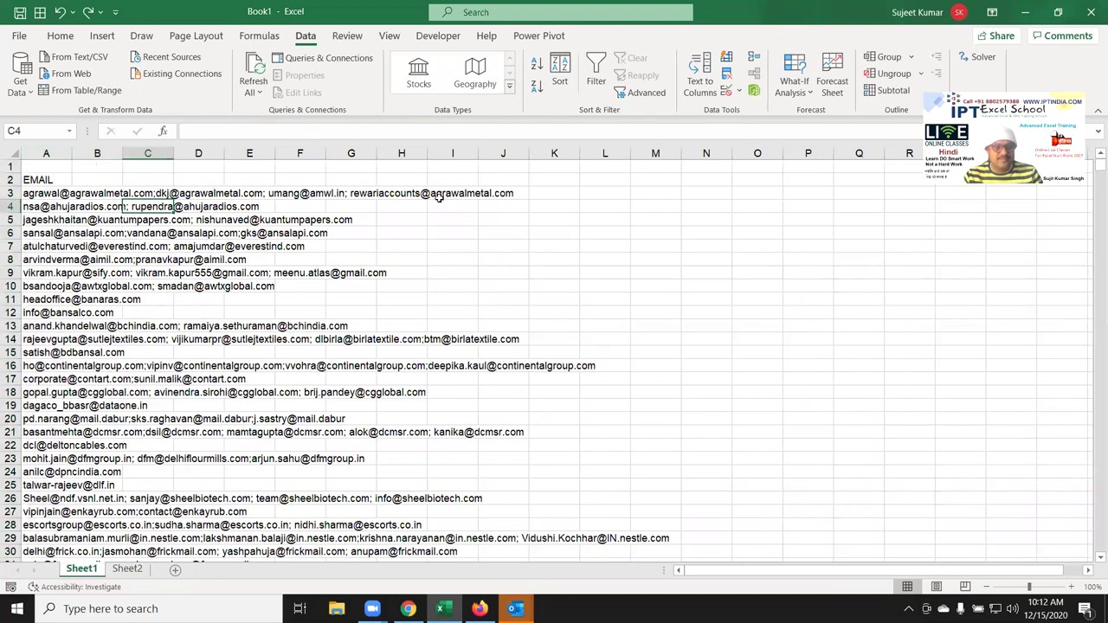
{"action": "left_click", "coordinate": [807, 166]}
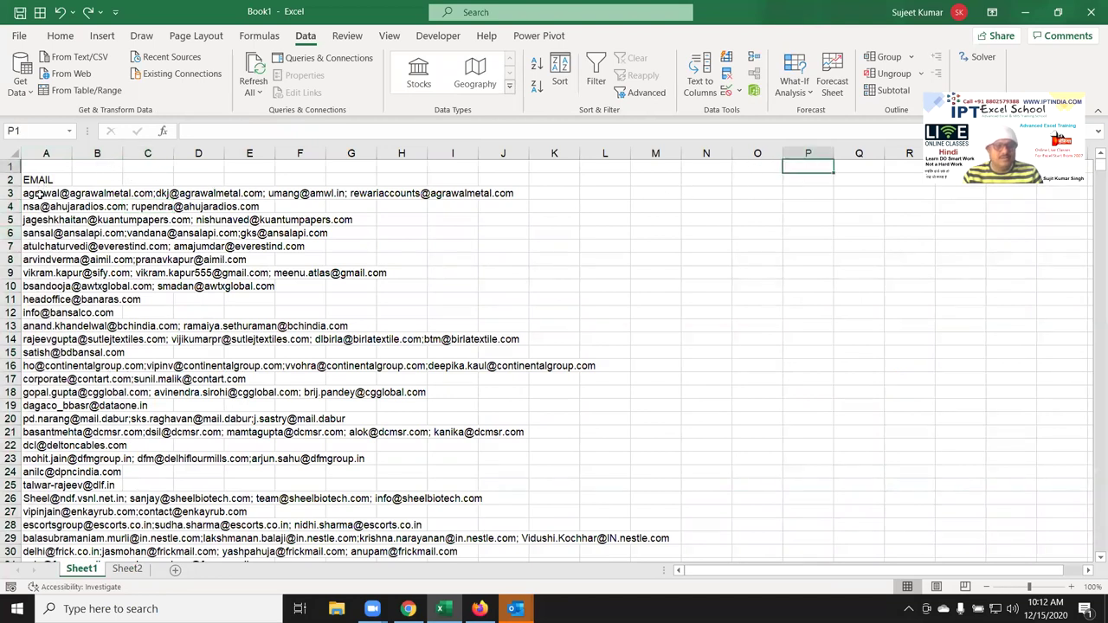
{"action": "left_click_drag", "start_coordinate": [39, 194], "coordinate": [40, 208]}
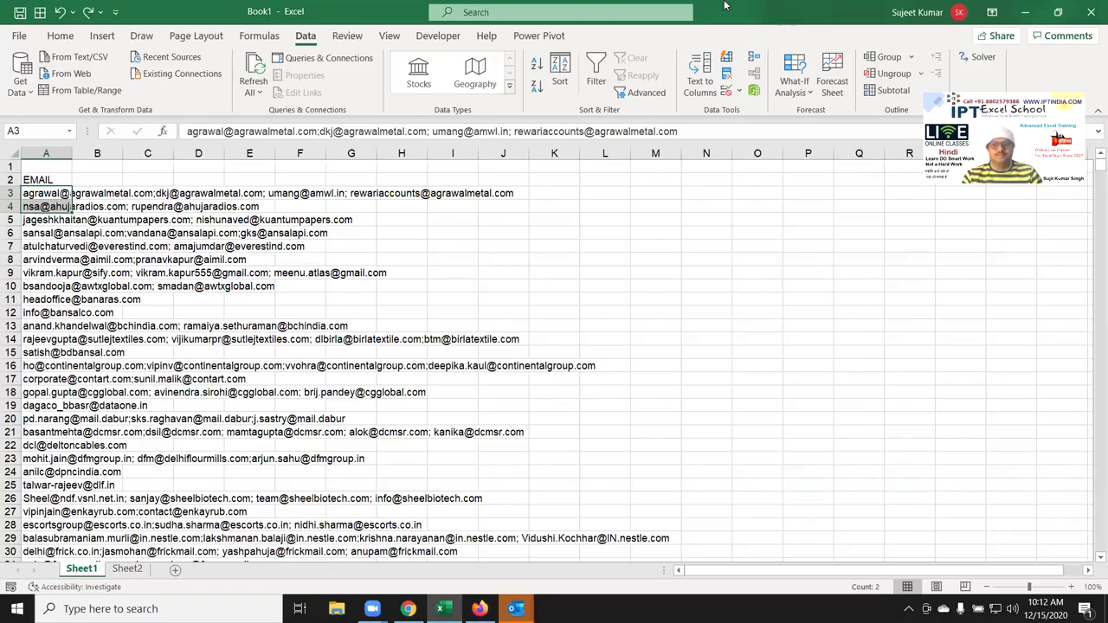
{"action": "left_click", "coordinate": [147, 232]}
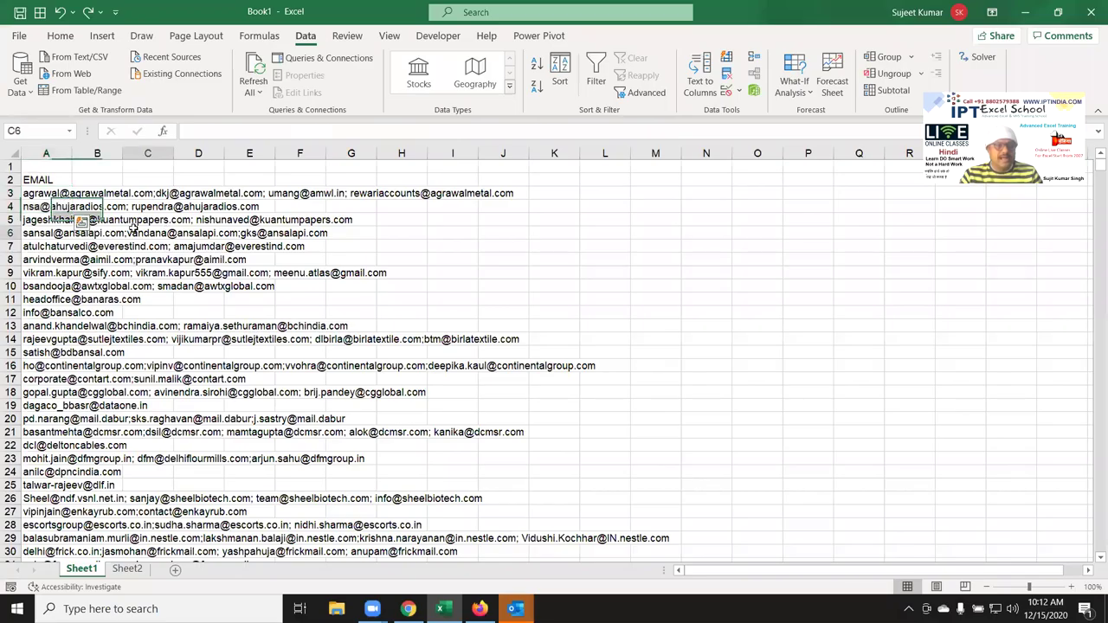
{"action": "left_click", "coordinate": [54, 192]}
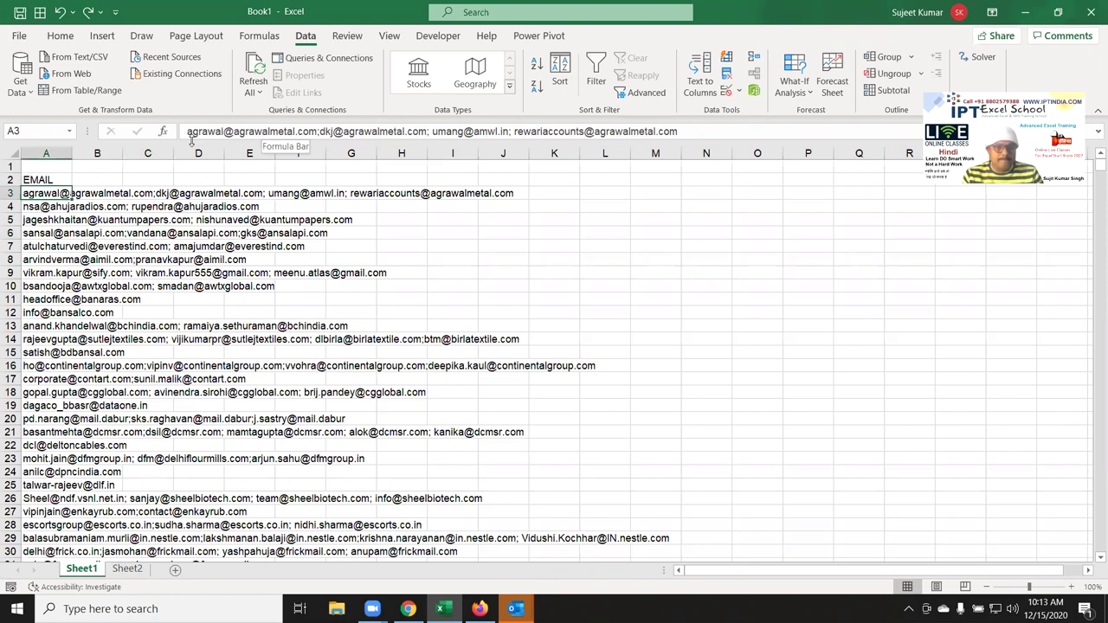
On Sheet2, copy the split emails in B3:B10 and scroll through them
{"action": "left_click", "coordinate": [122, 568]}
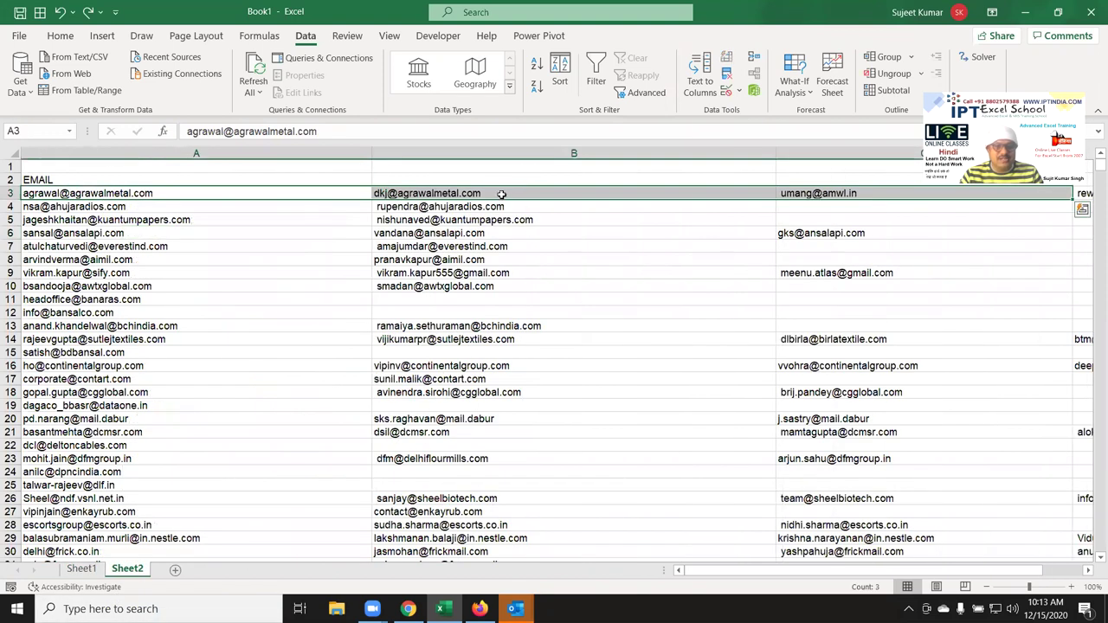
{"action": "left_click", "coordinate": [504, 192]}
{"action": "left_click", "coordinate": [445, 286], "text": "shift"}
{"action": "key", "text": "ctrl+c"}
{"action": "scroll", "coordinate": [53, 461], "scroll_direction": "down", "scroll_amount": 5}
{"action": "scroll", "coordinate": [54, 461], "scroll_direction": "down", "scroll_amount": 10}
{"action": "scroll", "coordinate": [54, 461], "scroll_direction": "up", "scroll_amount": 8}
{"action": "scroll", "coordinate": [54, 461], "scroll_direction": "up", "scroll_amount": 5}
{"action": "scroll", "coordinate": [54, 460], "scroll_direction": "up", "scroll_amount": 2}
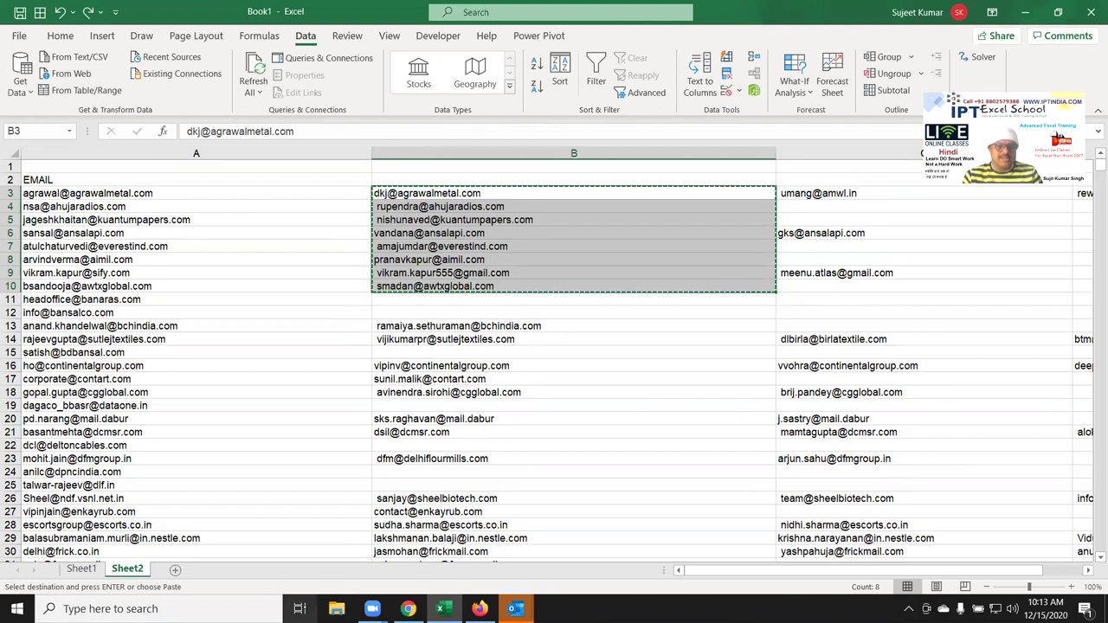
Review column A's emails, then on Sheet1 widen column A slightly and select A3
{"action": "left_click", "coordinate": [440, 608]}
{"action": "left_click", "coordinate": [440, 609]}
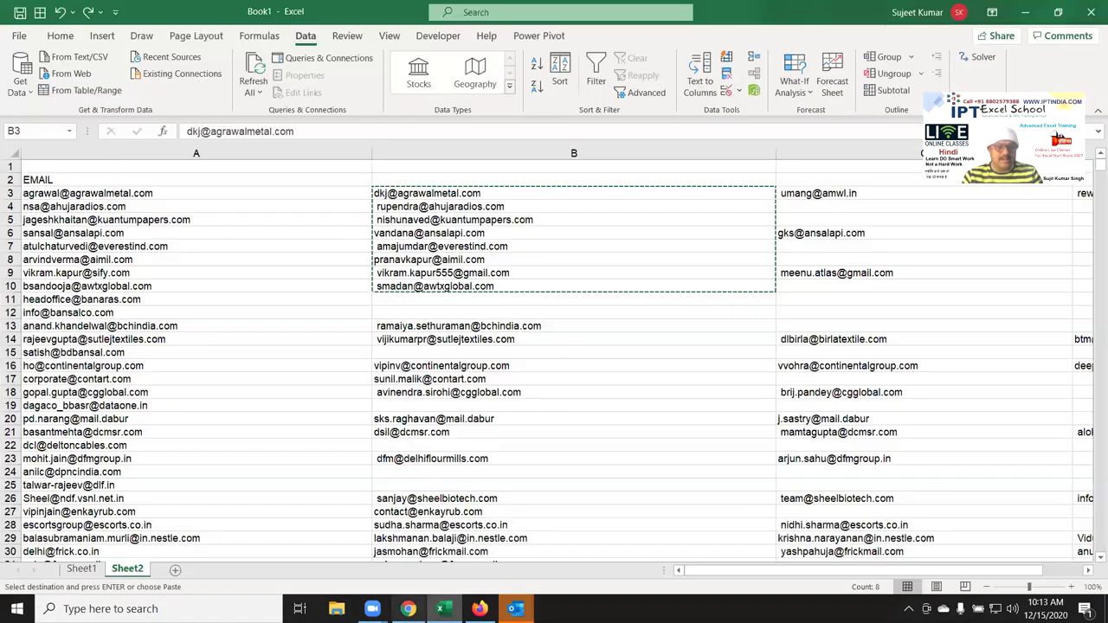
{"action": "mouse_move", "coordinate": [112, 188]}
{"action": "left_mouse_down"}
{"action": "mouse_move", "coordinate": [76, 270]}
{"action": "mouse_move", "coordinate": [77, 247]}
{"action": "left_mouse_up"}
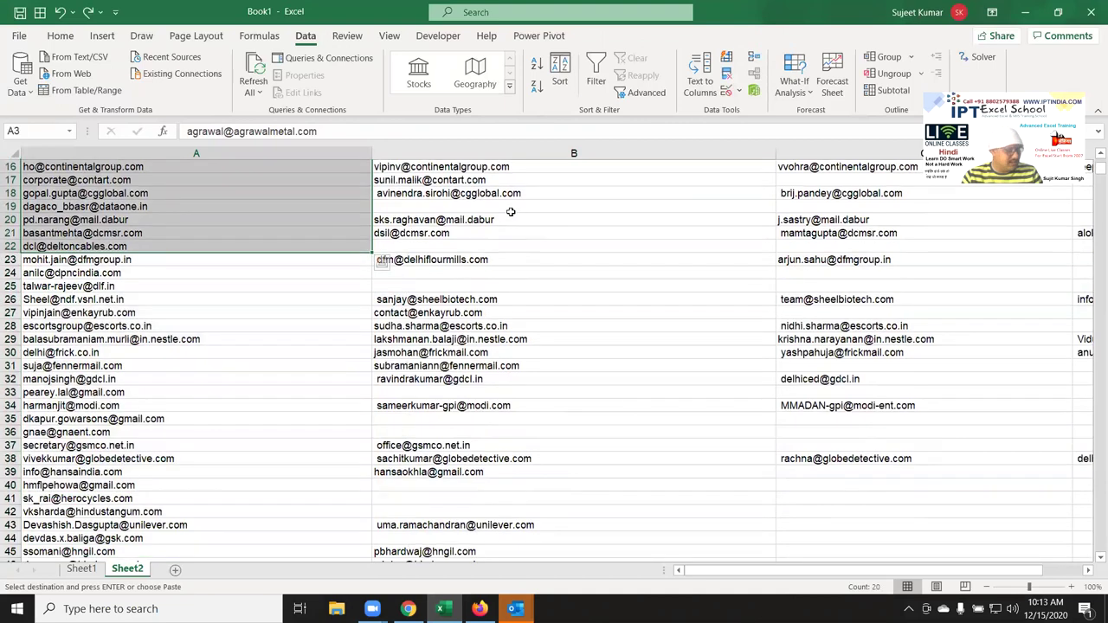
{"action": "scroll", "coordinate": [161, 343], "scroll_direction": "up", "scroll_amount": 5}
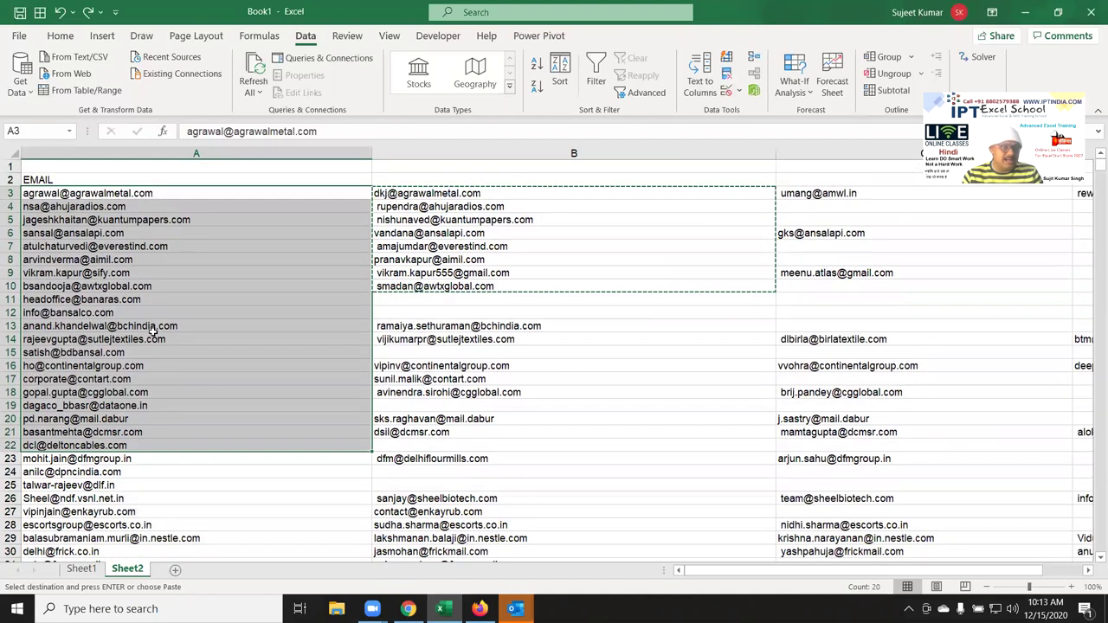
{"action": "left_click", "coordinate": [147, 298]}
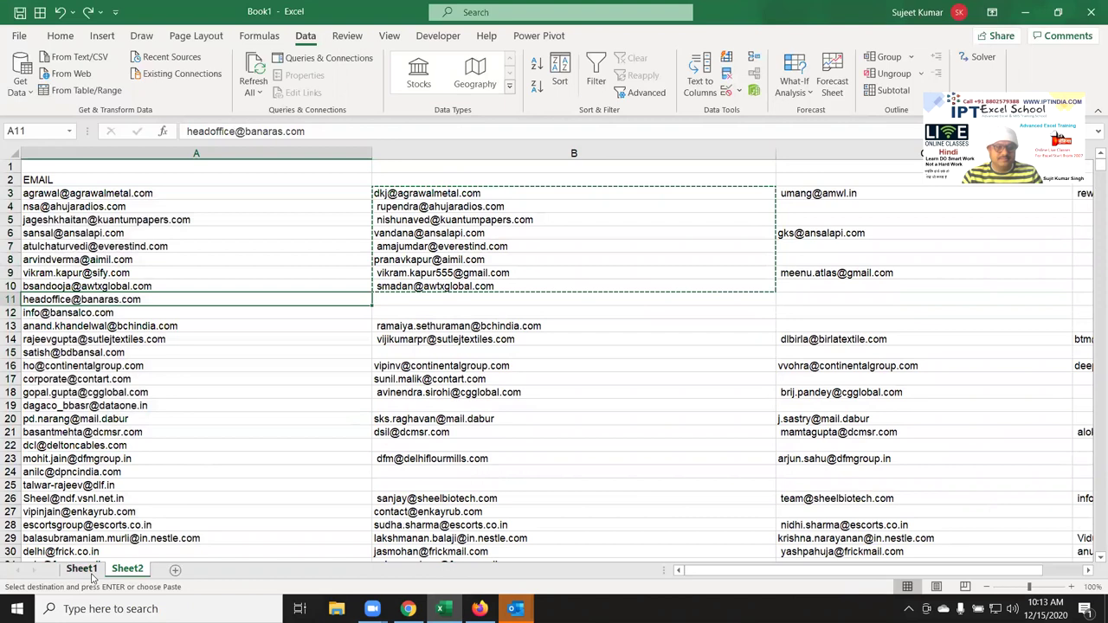
{"action": "left_click", "coordinate": [82, 569]}
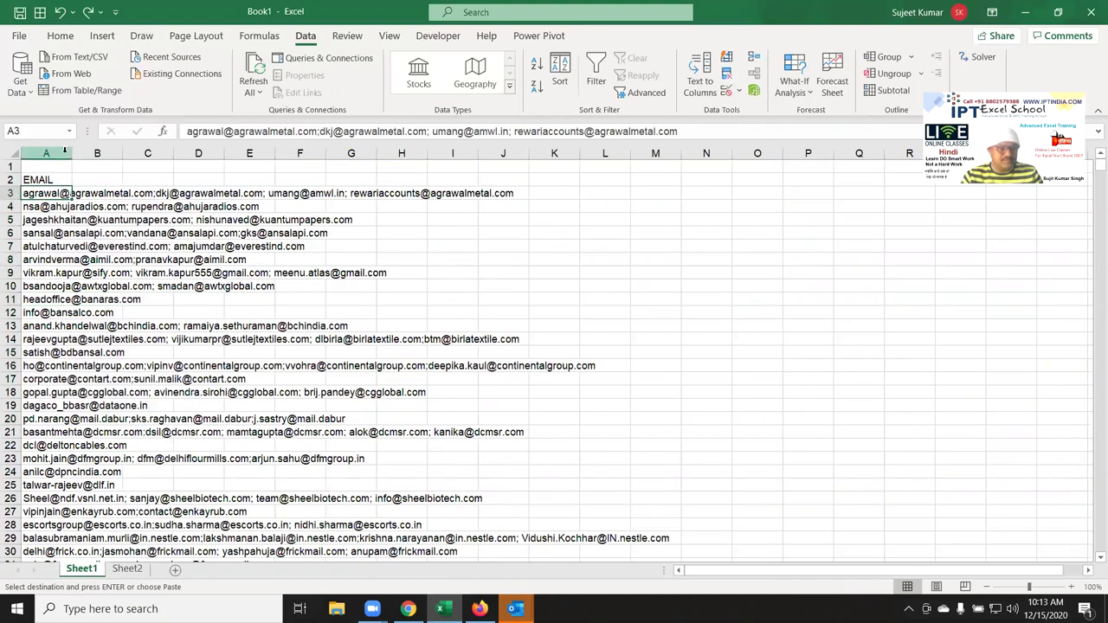
{"action": "left_click_drag", "start_coordinate": [71, 152], "coordinate": [80, 159]}
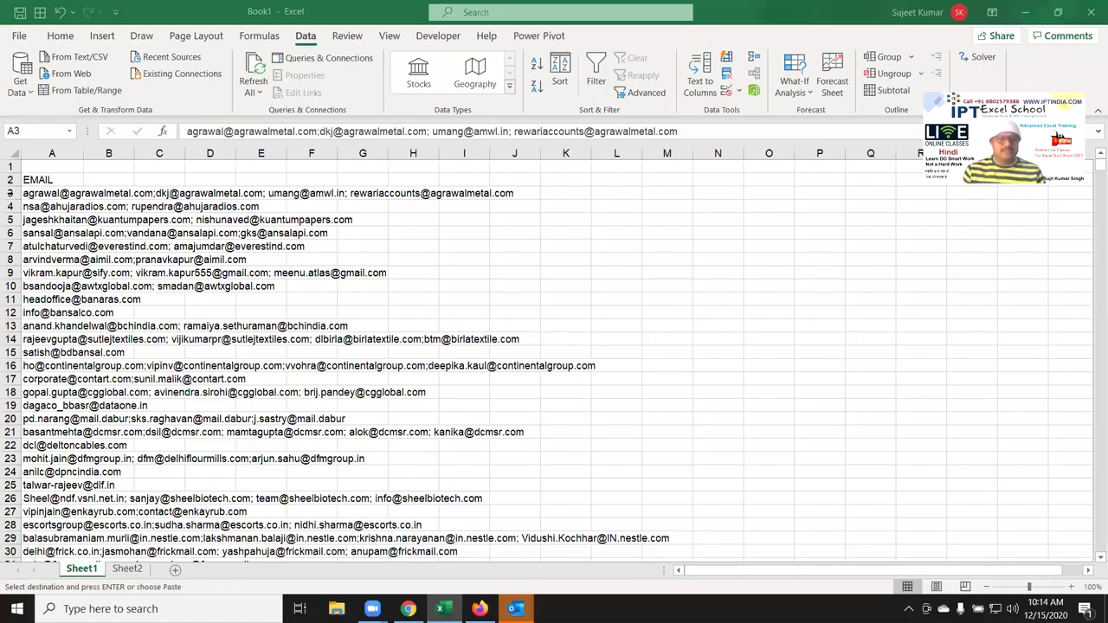
{"action": "left_click", "coordinate": [26, 193]}
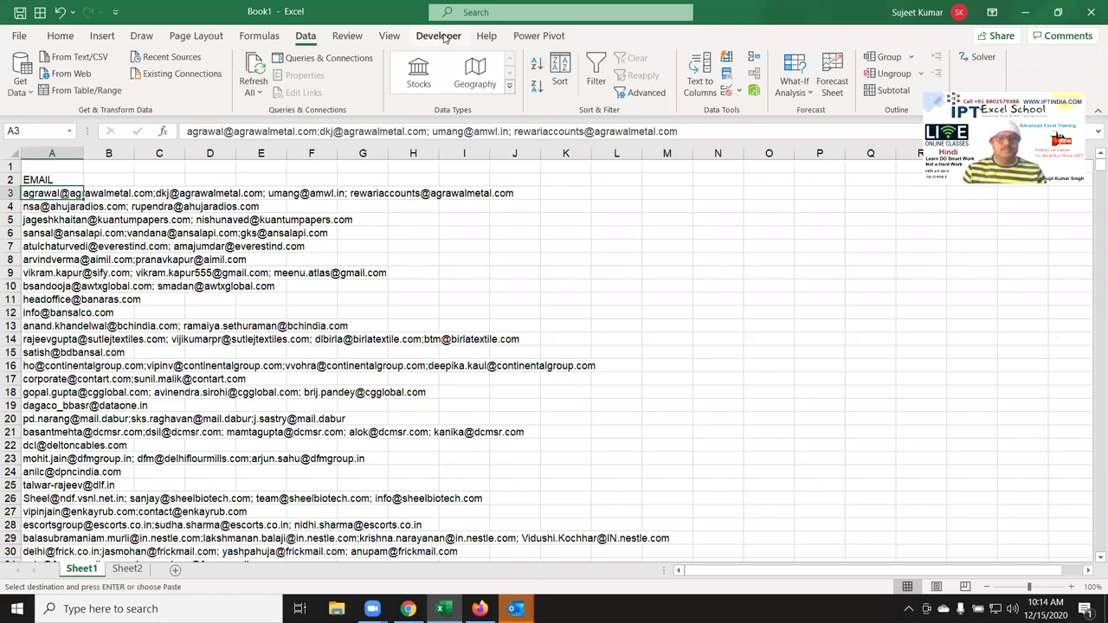
Open the Visual Basic editor from Developer and insert a new module
{"action": "left_click", "coordinate": [444, 37]}
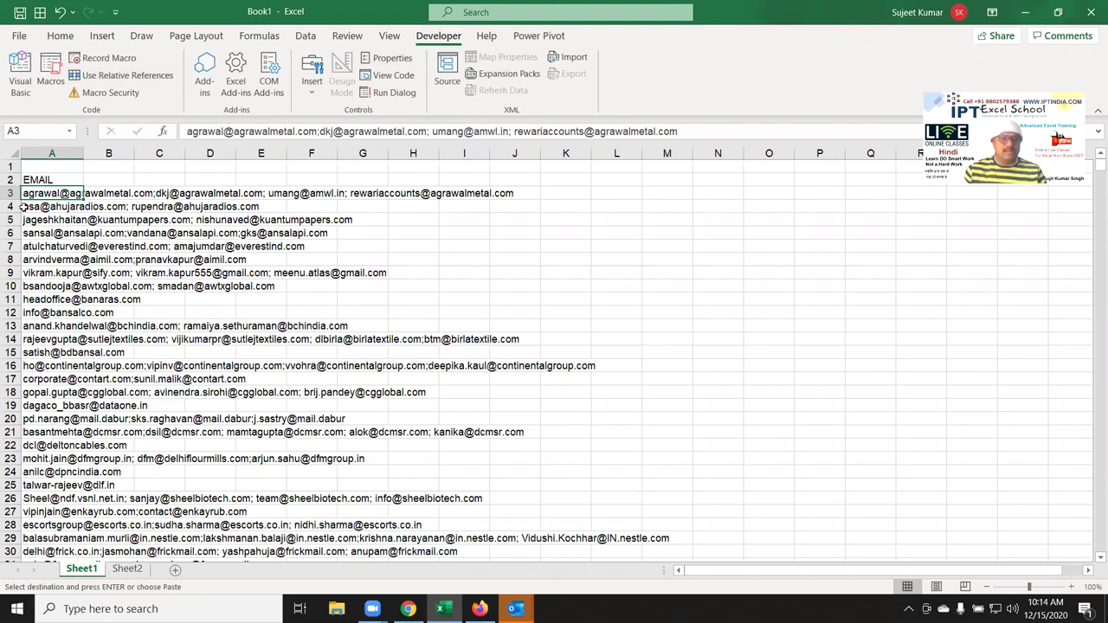
{"action": "left_click", "coordinate": [30, 87]}
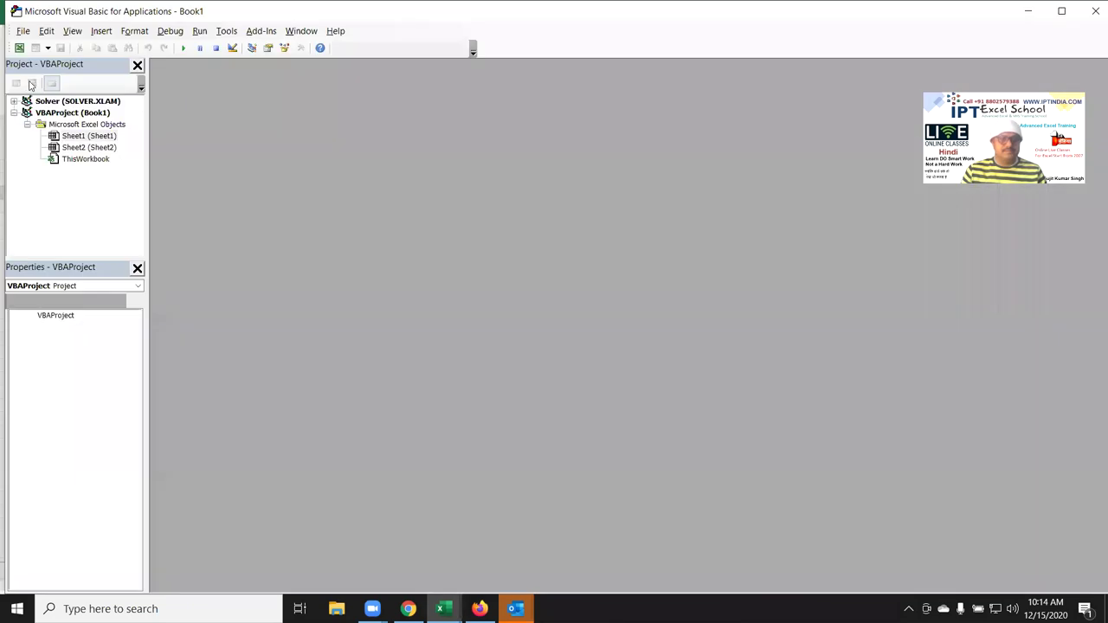
{"action": "left_click", "coordinate": [102, 31]}
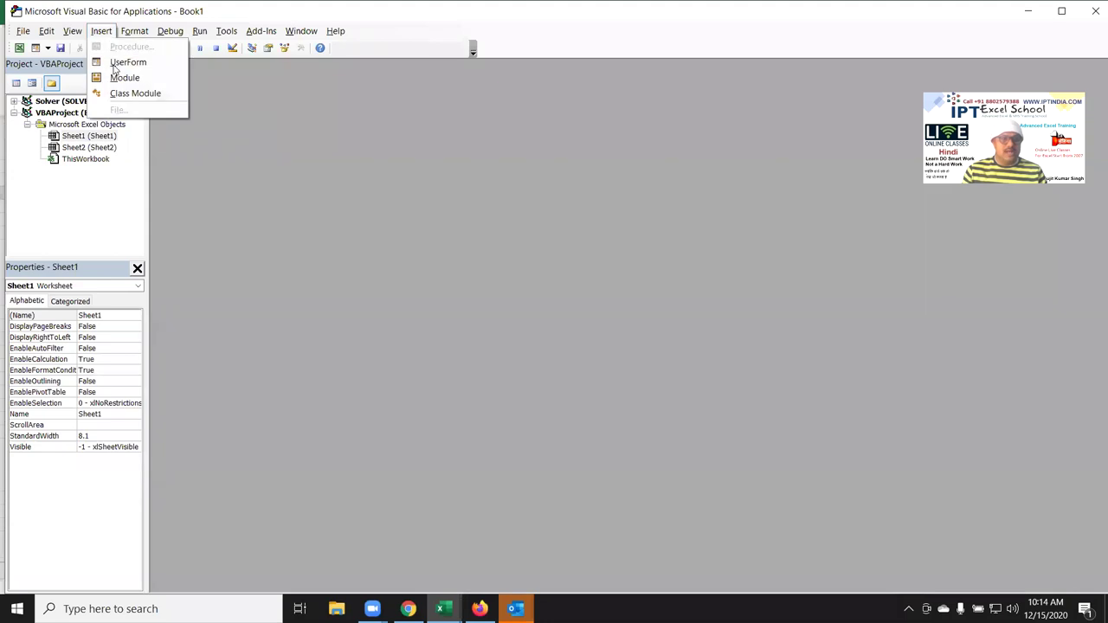
{"action": "left_click", "coordinate": [120, 78]}
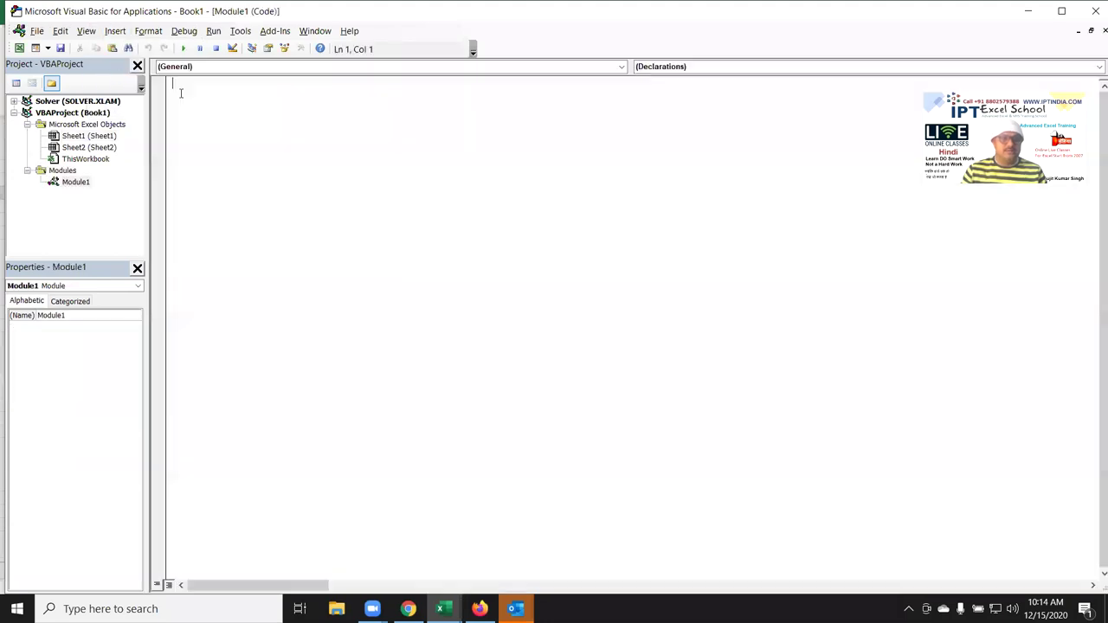
Write Sub rr() with Dim em As String and em = Range("a3").Value
{"action": "type", "text": "sub "}
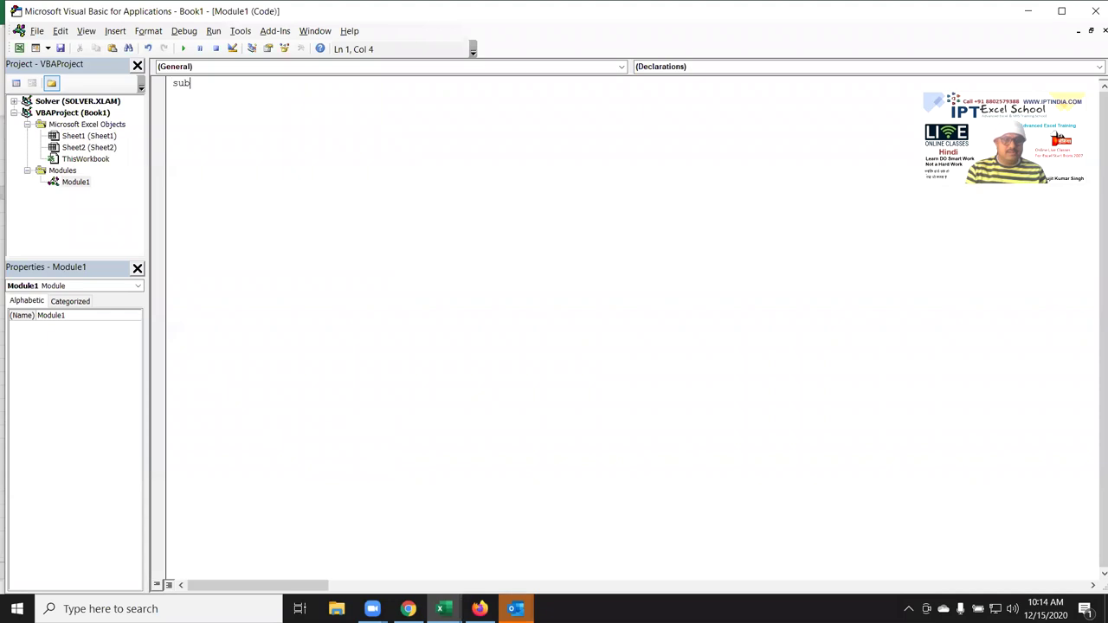
{"action": "type", "text": "r()"}
{"action": "key", "text": "Return"}
{"action": "type", "text": "dim em as "}
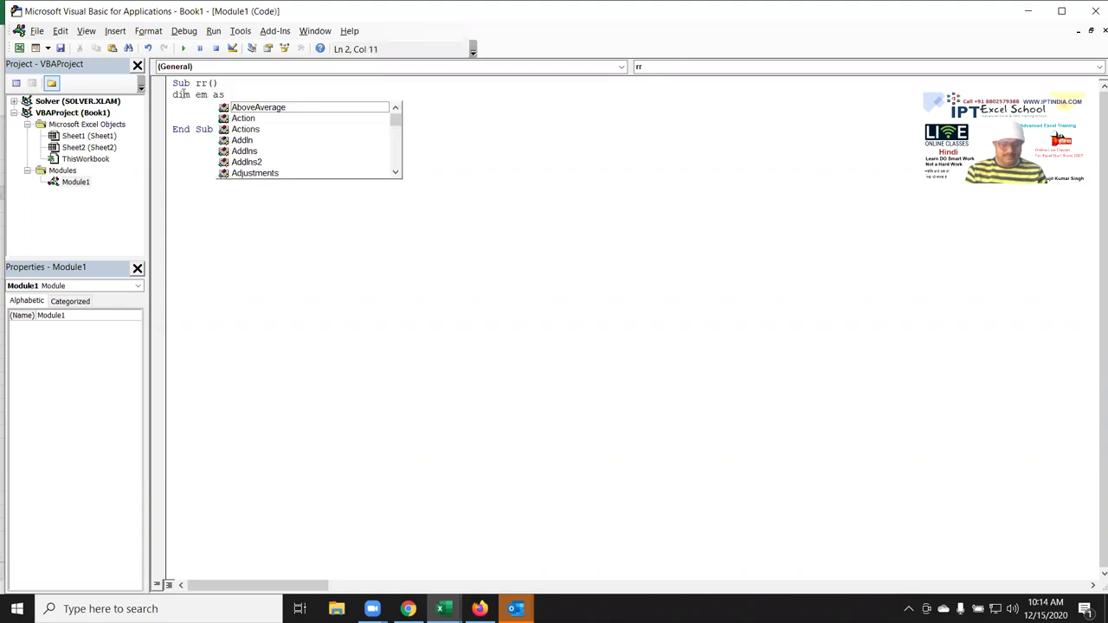
{"action": "type", "text": "string"}
{"action": "key", "text": "Return"}
{"action": "key", "text": "Return"}
{"action": "type", "text": "em"}
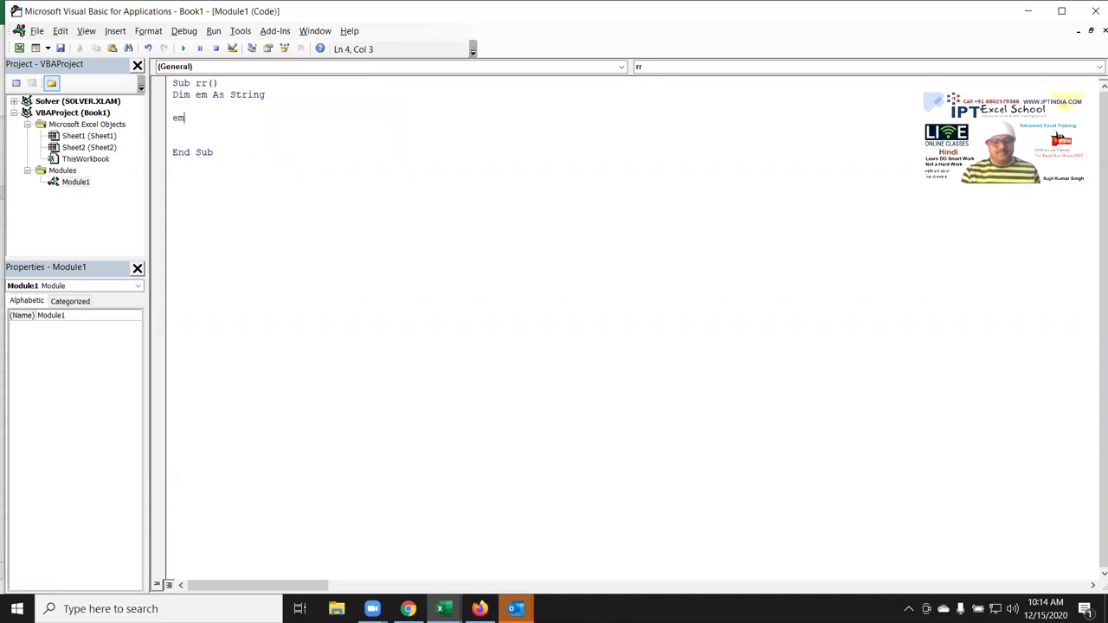
{"action": "type", "text": "= ra"}
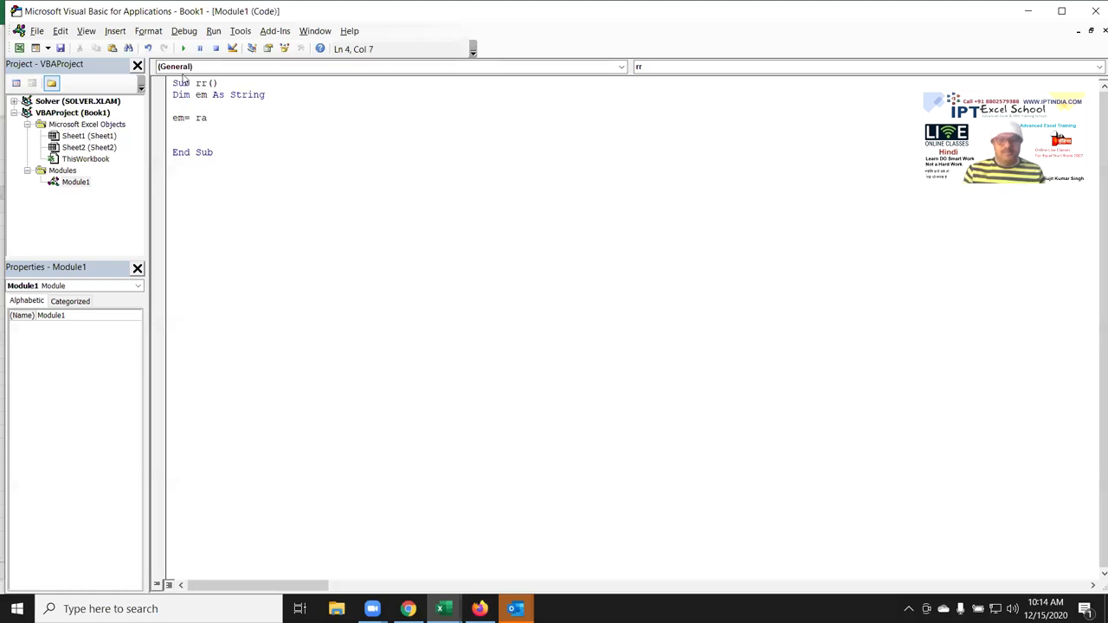
{"action": "type", "text": "nge("}
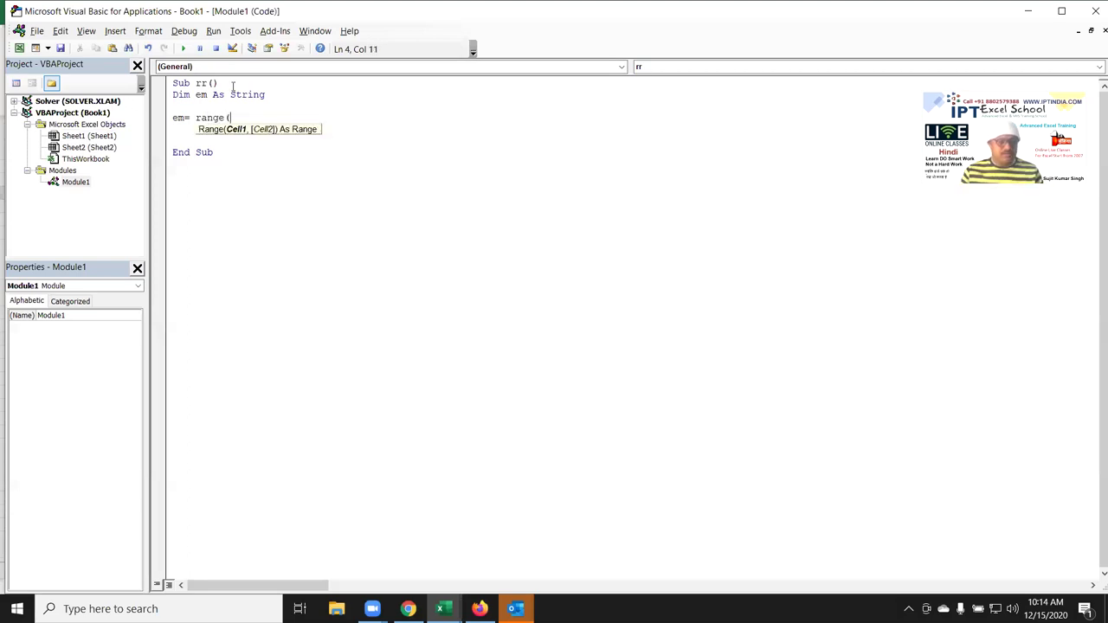
{"action": "key", "text": "alt+F11"}
{"action": "key", "text": "alt+F11"}
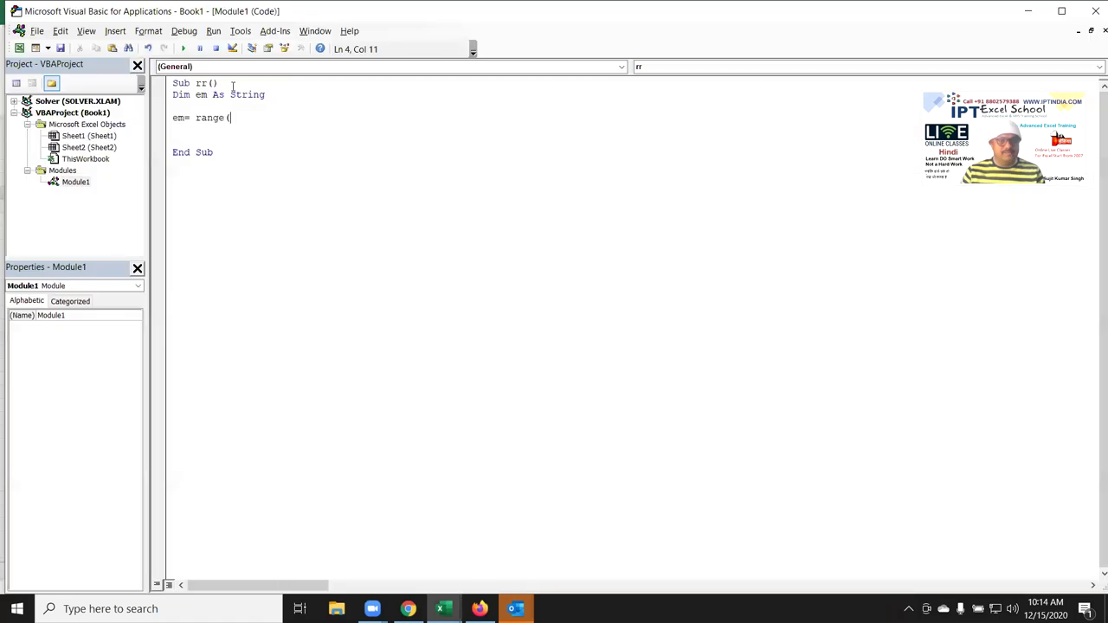
{"action": "type", "text": "a3\").v"}
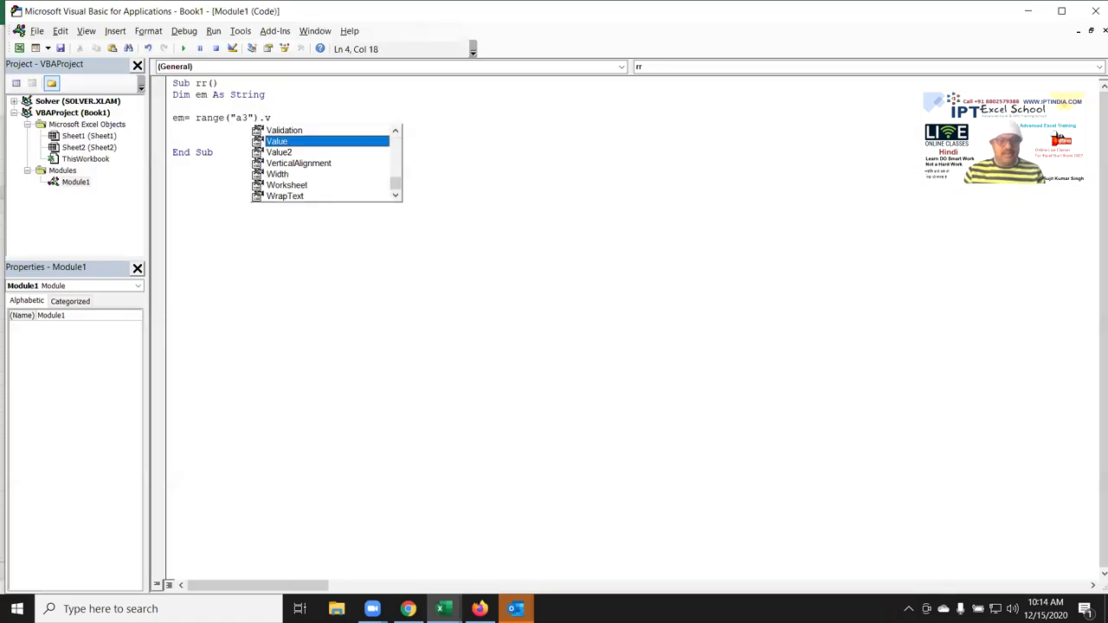
{"action": "key", "text": "Tab"}
{"action": "key", "text": "Return"}
{"action": "key", "text": "Return"}
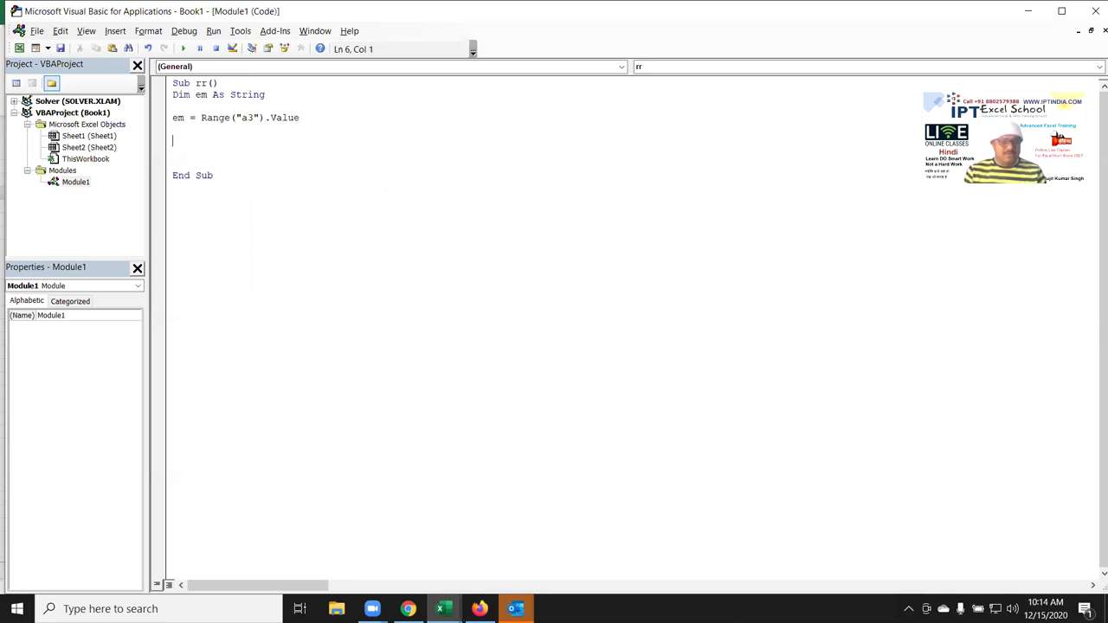
Check row 3 in Excel, then add Dim s As Integer above the Range line
{"action": "key", "text": "alt+F11"}
{"action": "key", "text": "Right"}
{"action": "key", "text": "Right"}
{"action": "key", "text": "Right"}
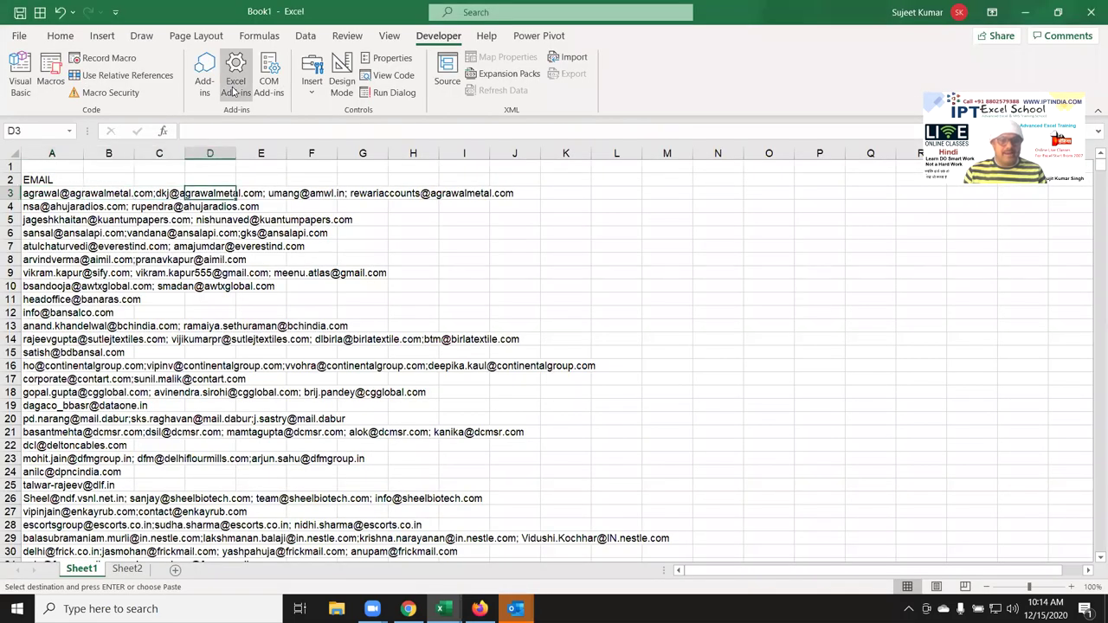
{"action": "key", "text": "Right"}
{"action": "key", "text": "Right"}
{"action": "key", "text": "Right"}
{"action": "key", "text": "Left"}
{"action": "key", "text": "Left"}
{"action": "key", "text": "Left"}
{"action": "key", "text": "Left"}
{"action": "key", "text": "Left"}
{"action": "key", "text": "Left"}
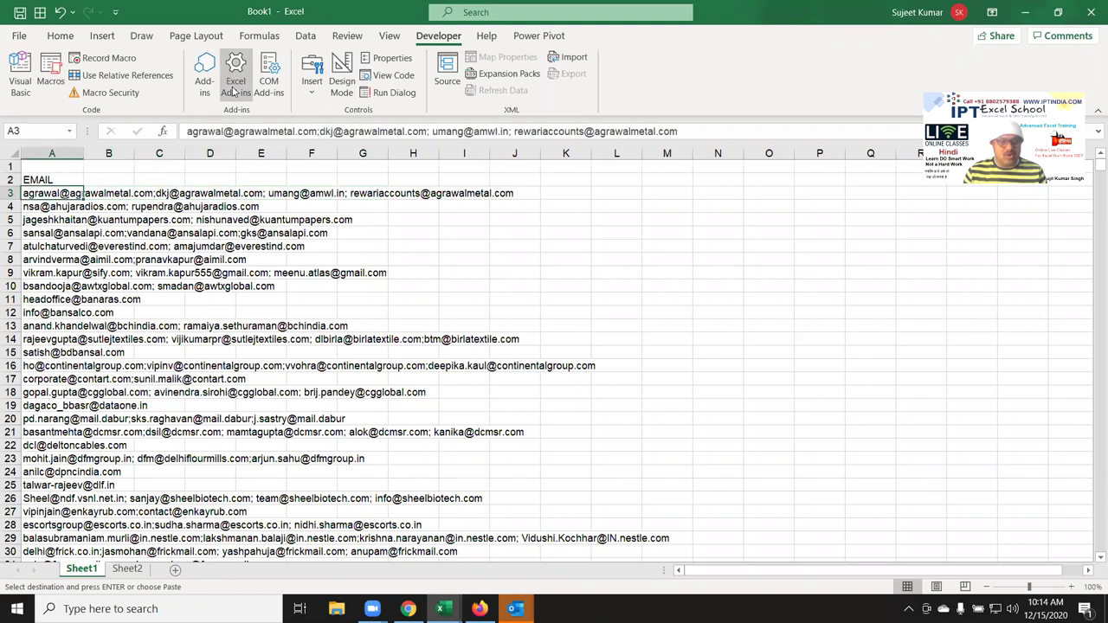
{"action": "key", "text": "alt+F11"}
{"action": "key", "text": "Up"}
{"action": "key", "text": "Up"}
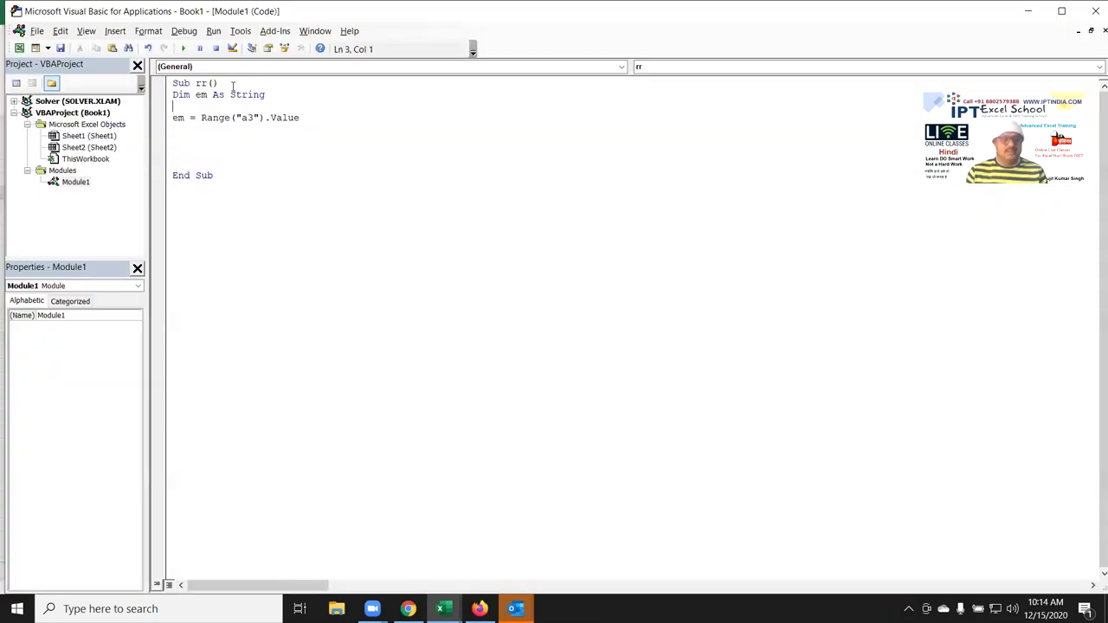
{"action": "key", "text": "Return"}
{"action": "type", "text": "dim s a"}
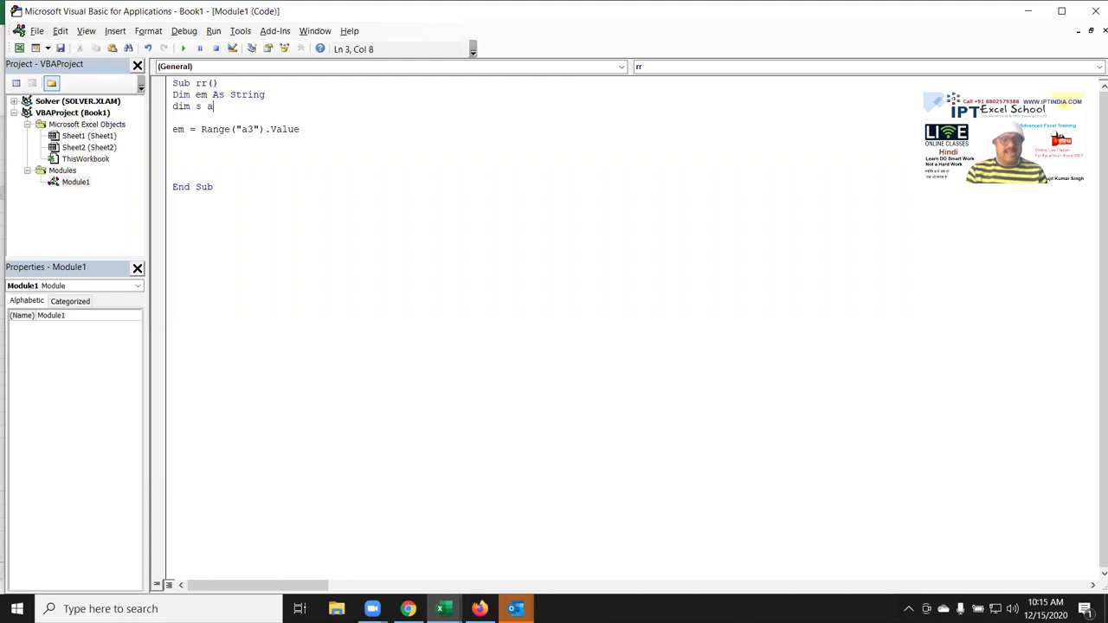
{"action": "type", "text": "s in"}
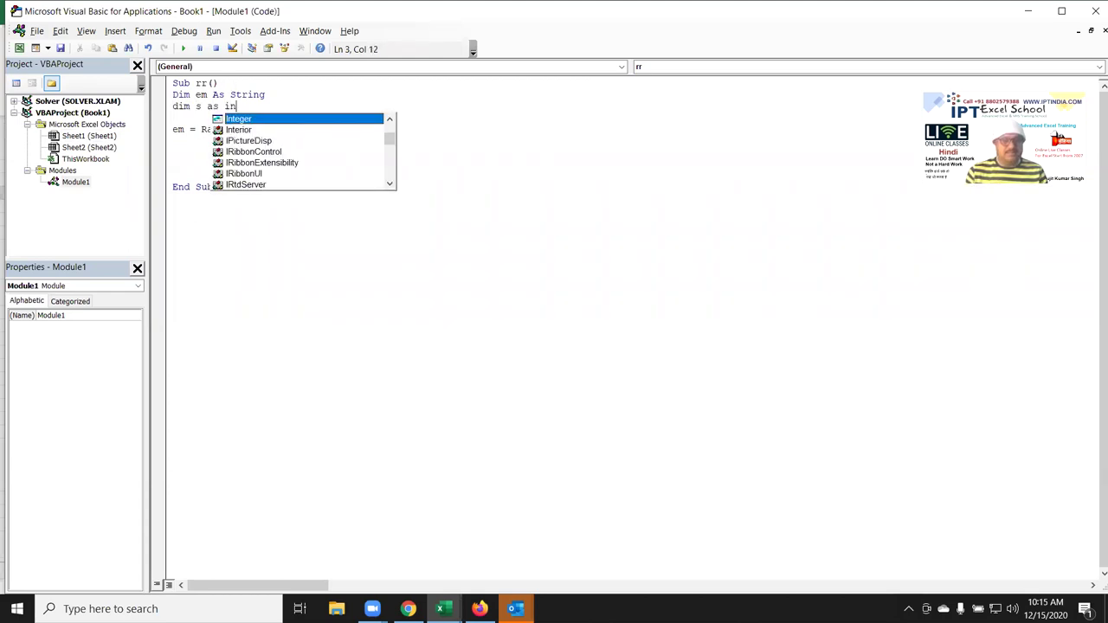
{"action": "key", "text": "Tab"}
Add s = Len(s) - Len(Replace(s, ";", "")) and switch back to Excel with Alt+F11
{"action": "key", "text": "Down"}
{"action": "key", "text": "Down"}
{"action": "key", "text": "Down"}
{"action": "type", "text": "s=len(s"}
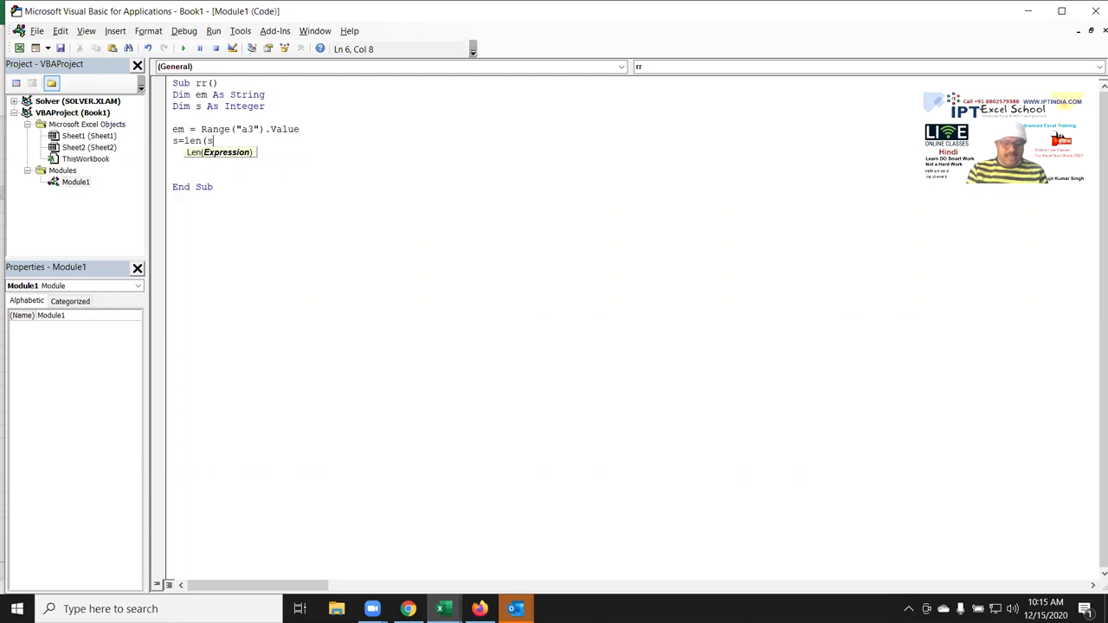
{"action": "type", "text": ")-len(replace("}
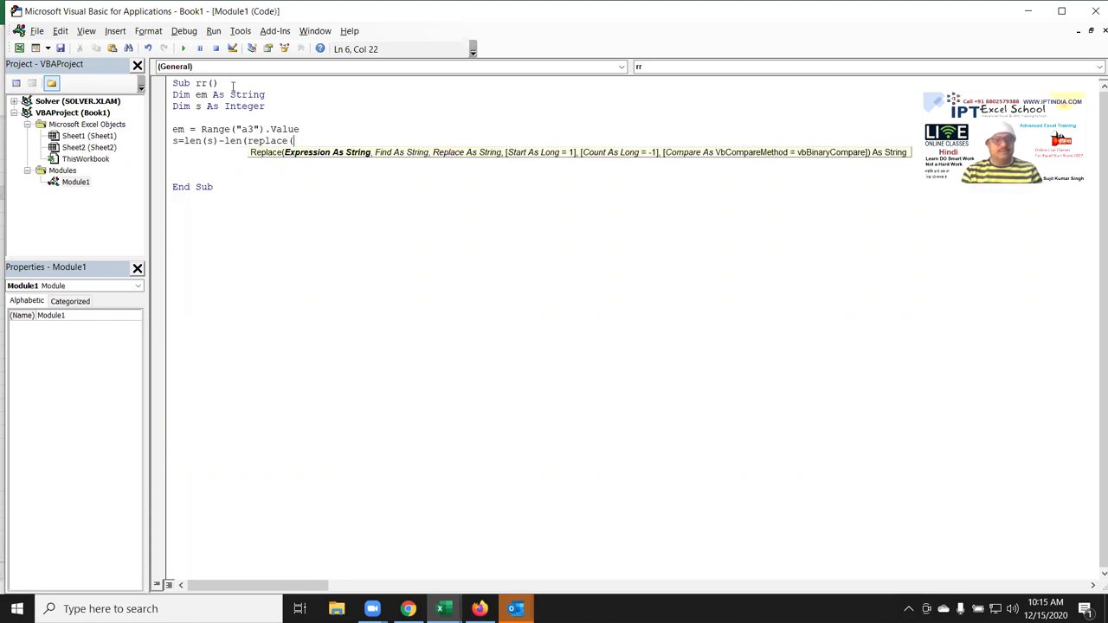
{"action": "type", "text": "s"}
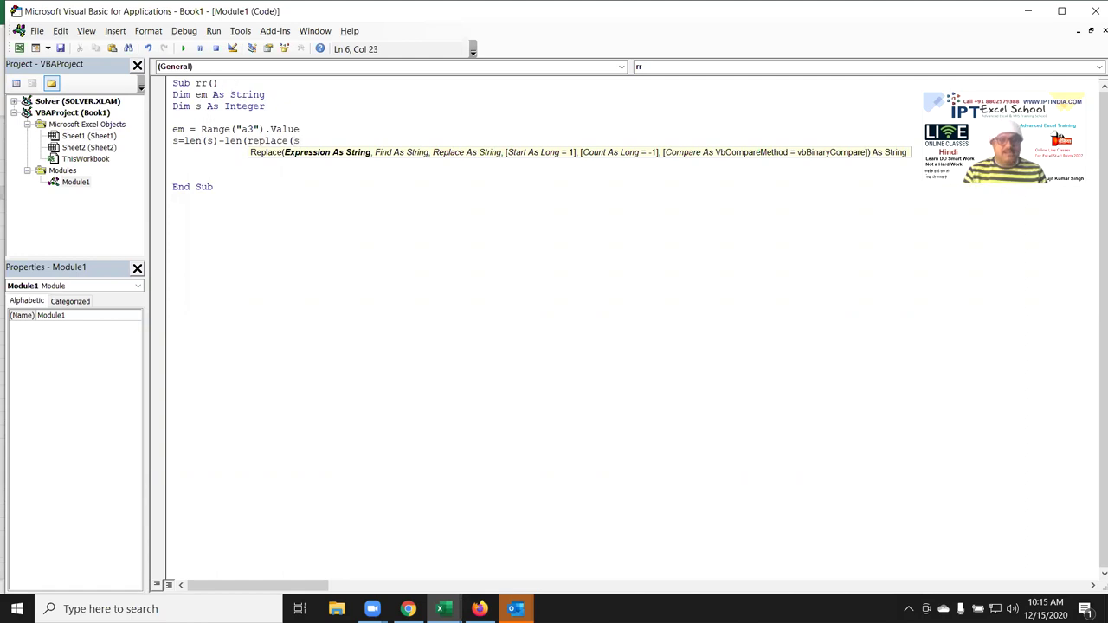
{"action": "type", "text": ",\";\","}
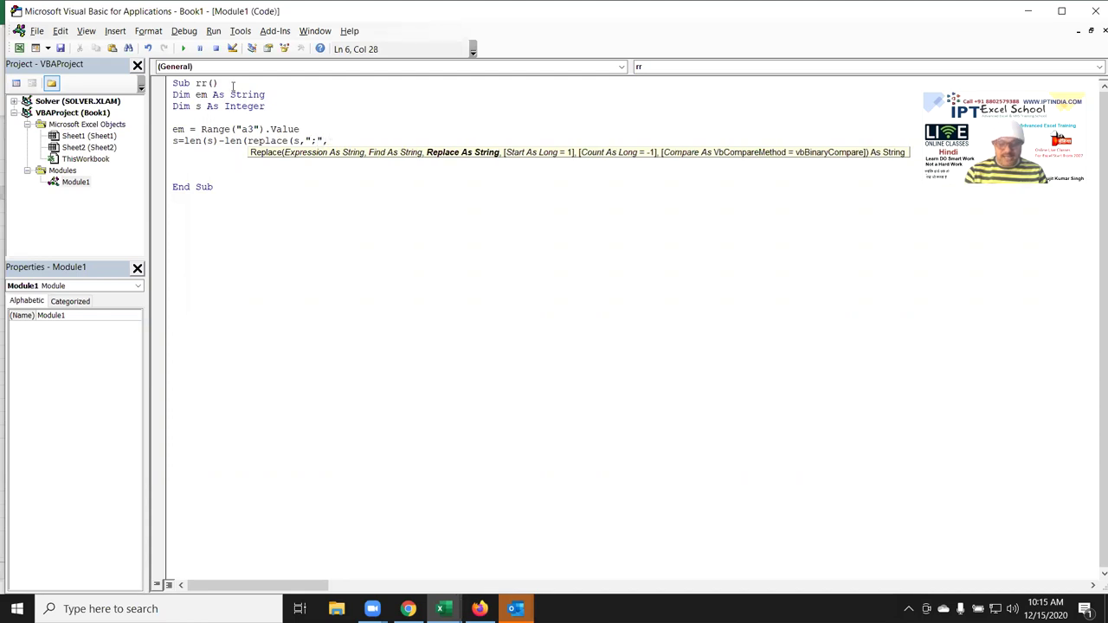
{"action": "type", "text": "\"\""}
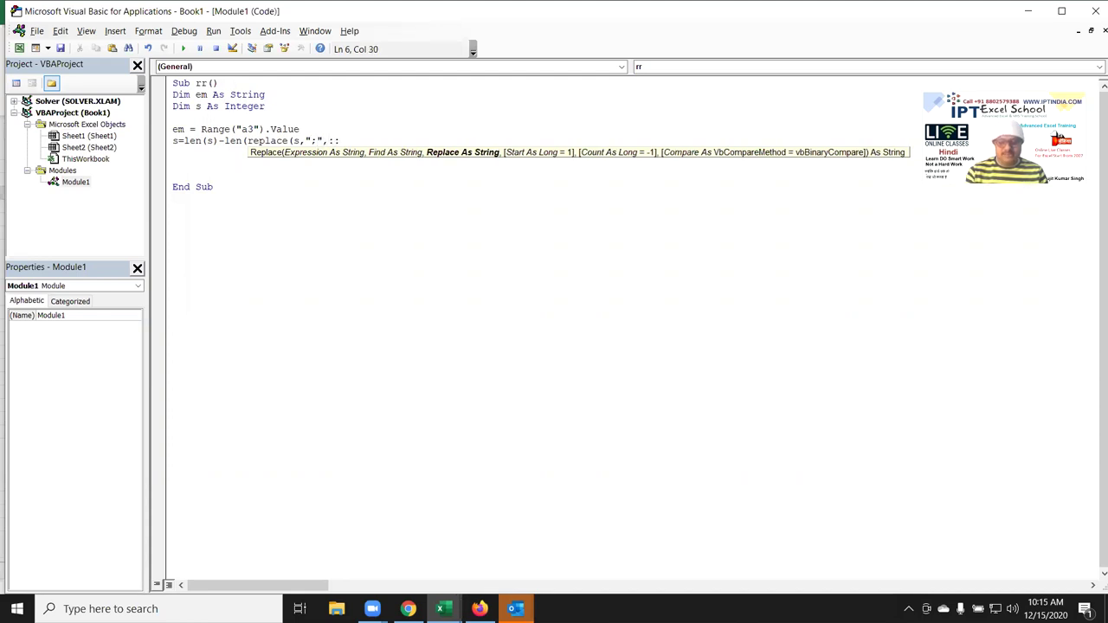
{"action": "key", "text": "BackSpace"}
{"action": "key", "text": "BackSpace"}
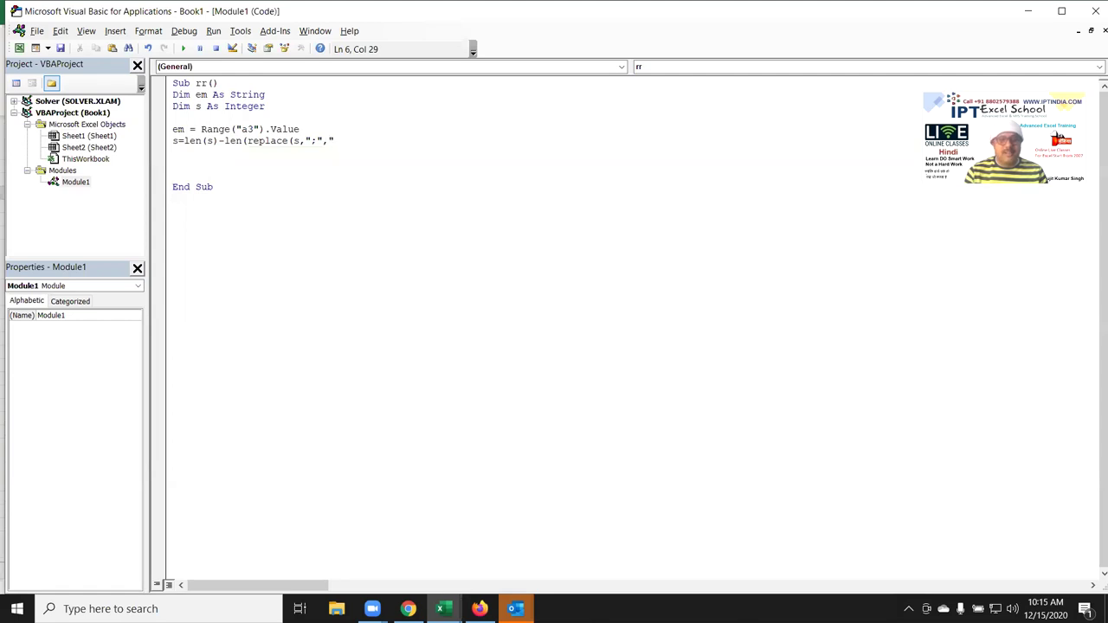
{"action": "type", "text": "\"))"}
{"action": "key", "text": "Return"}
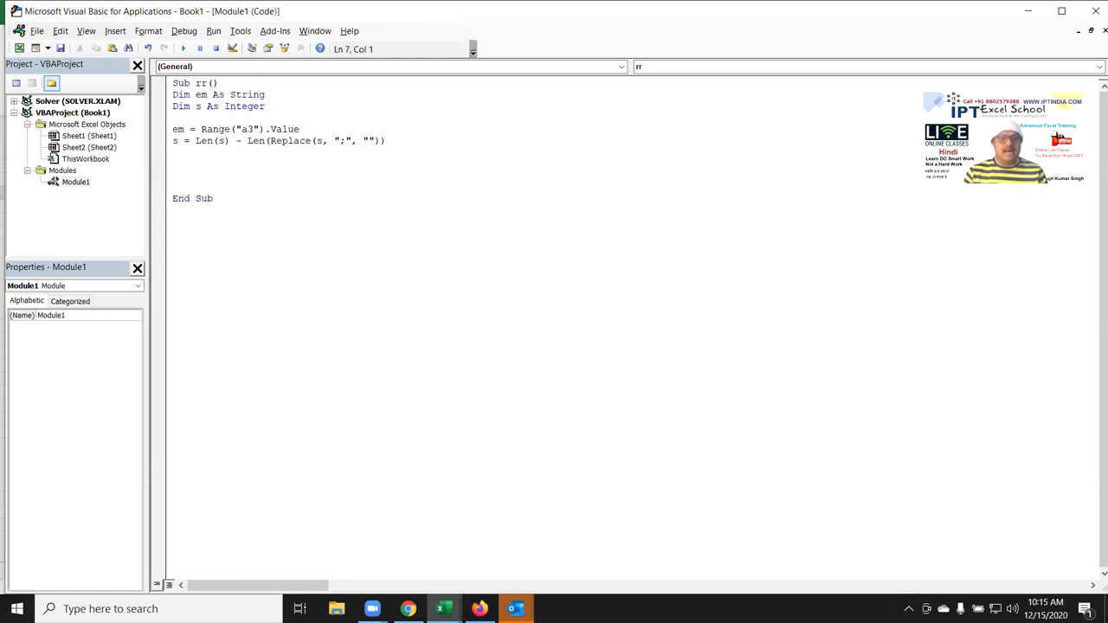
{"action": "left_click", "coordinate": [173, 141]}
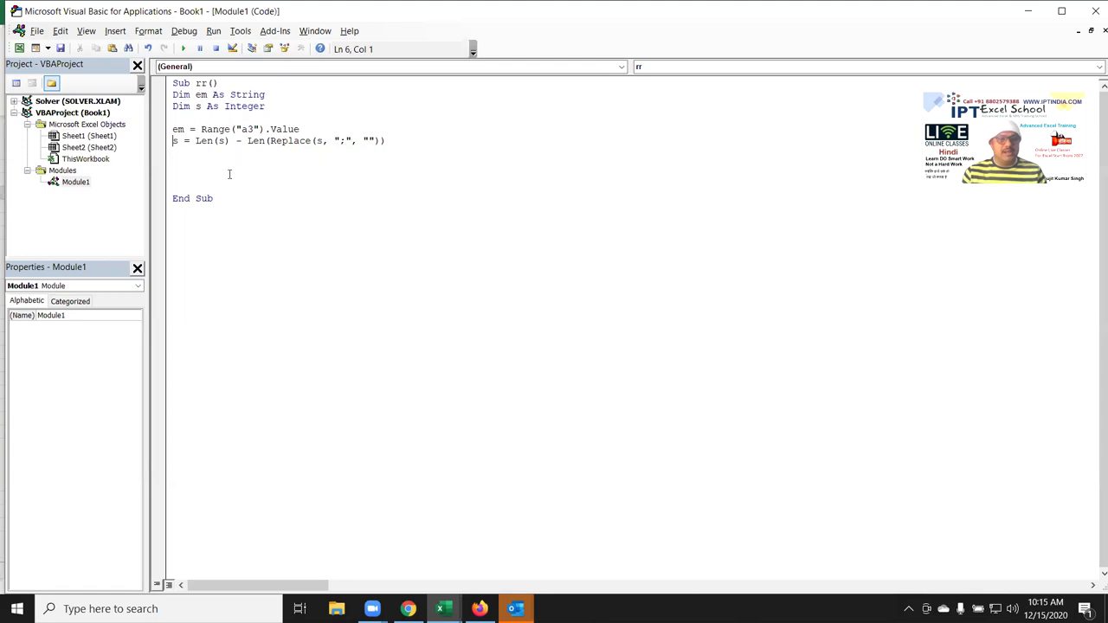
{"action": "key", "text": "alt+F11"}
Enter =LEN(A3) in B3, giving the email list's length of 93
{"action": "key", "text": "Right"}
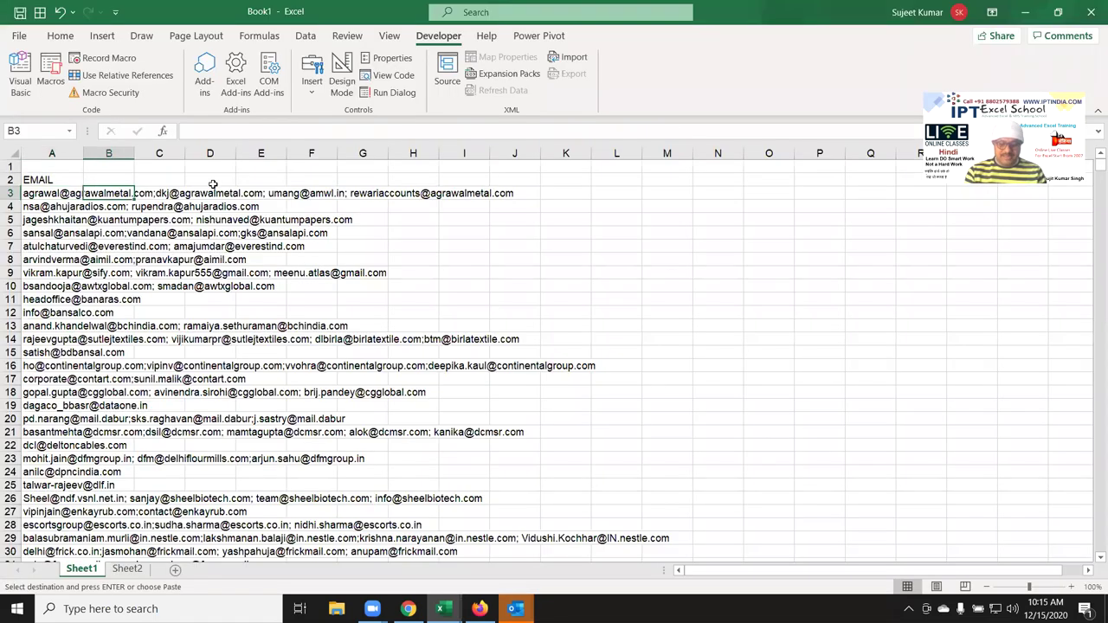
{"action": "type", "text": "=len"}
{"action": "key", "text": "Tab"}
{"action": "key", "text": "Left"}
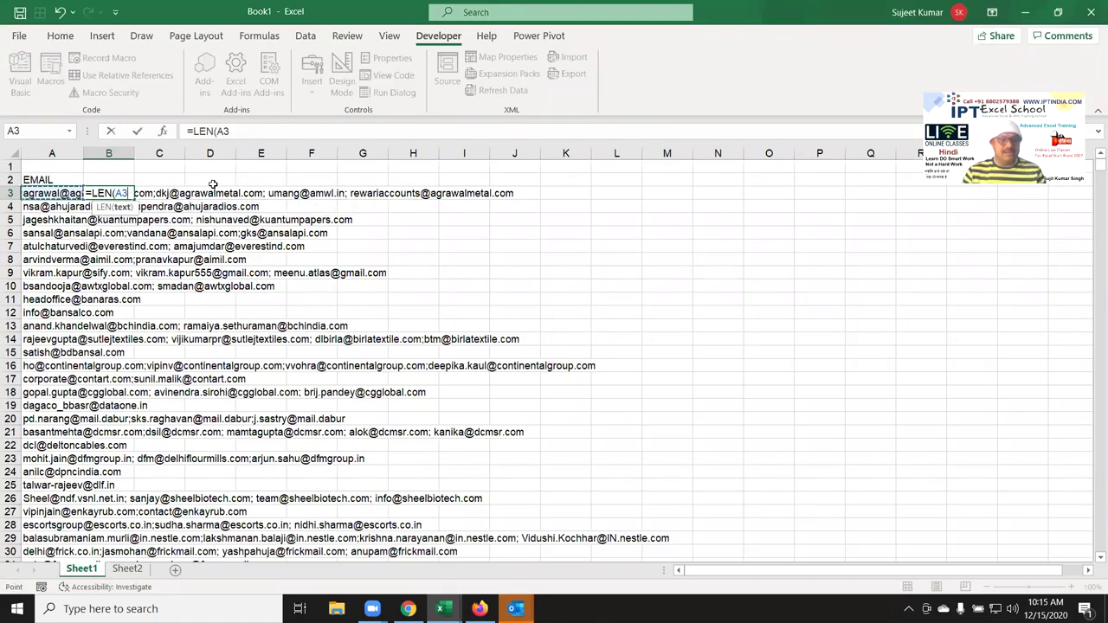
{"action": "key", "text": "ctrl+Return"}
Enter =SUBSTITUTE(A3,";","") in C3 to remove the semicolons
{"action": "key", "text": "Right"}
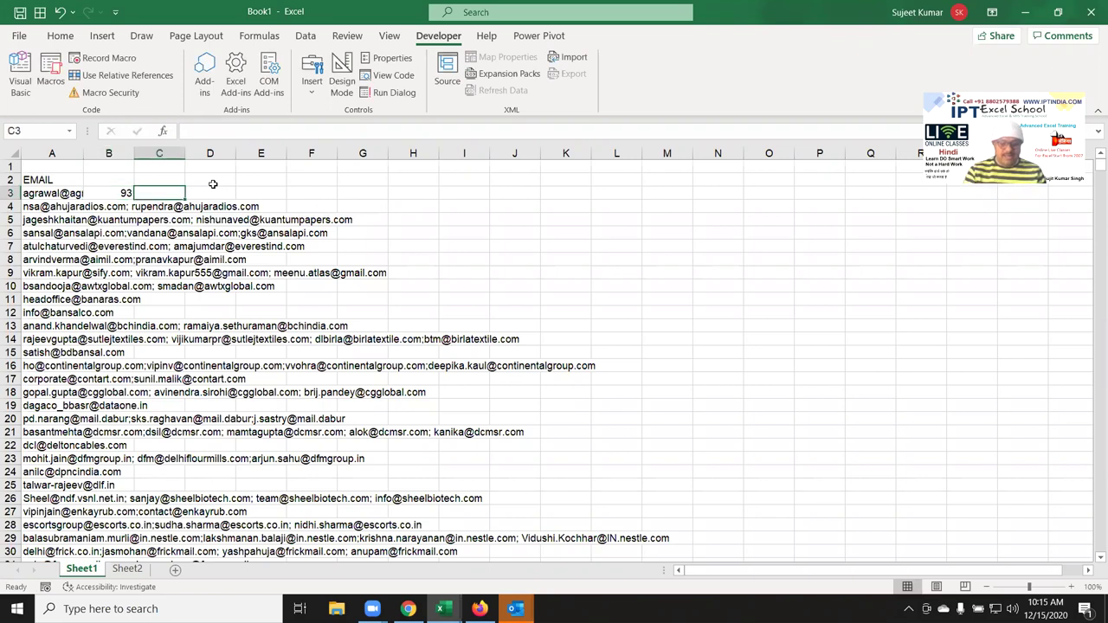
{"action": "type", "text": "=sum"}
{"action": "key", "text": "Down"}
{"action": "key", "text": "Down"}
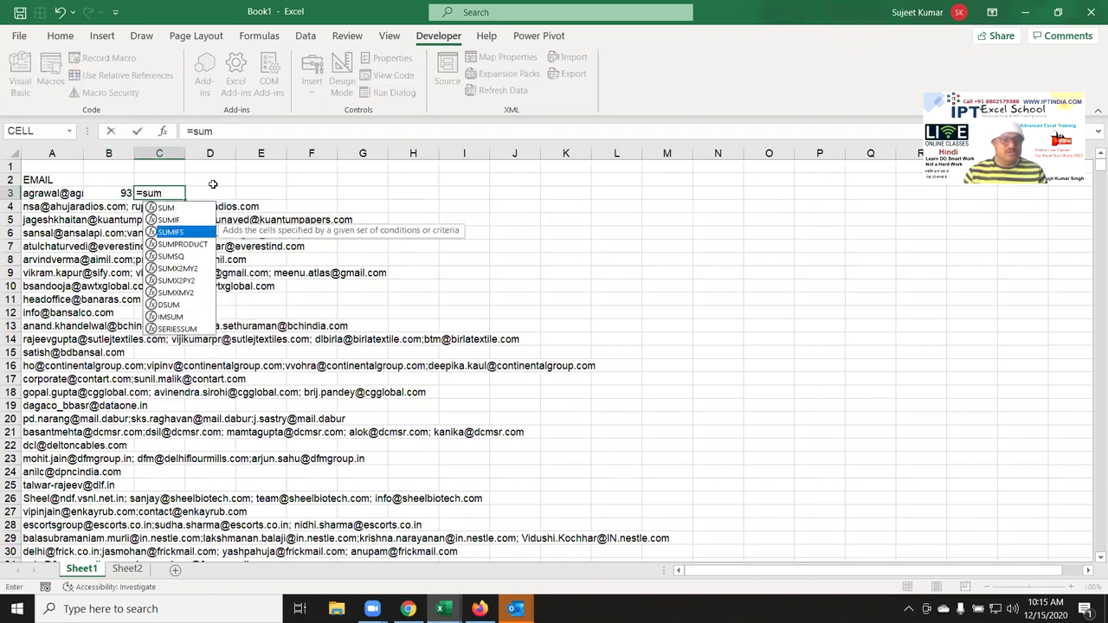
{"action": "key", "text": "BackSpace"}
{"action": "type", "text": "b"}
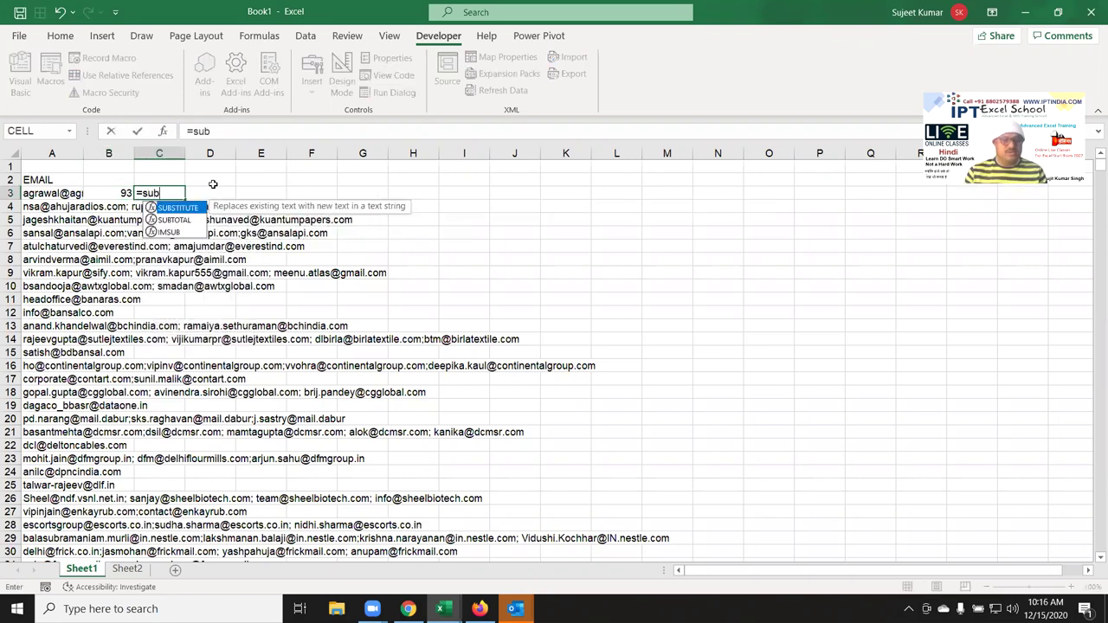
{"action": "key", "text": "Tab"}
{"action": "key", "text": "Left"}
{"action": "key", "text": "Left"}
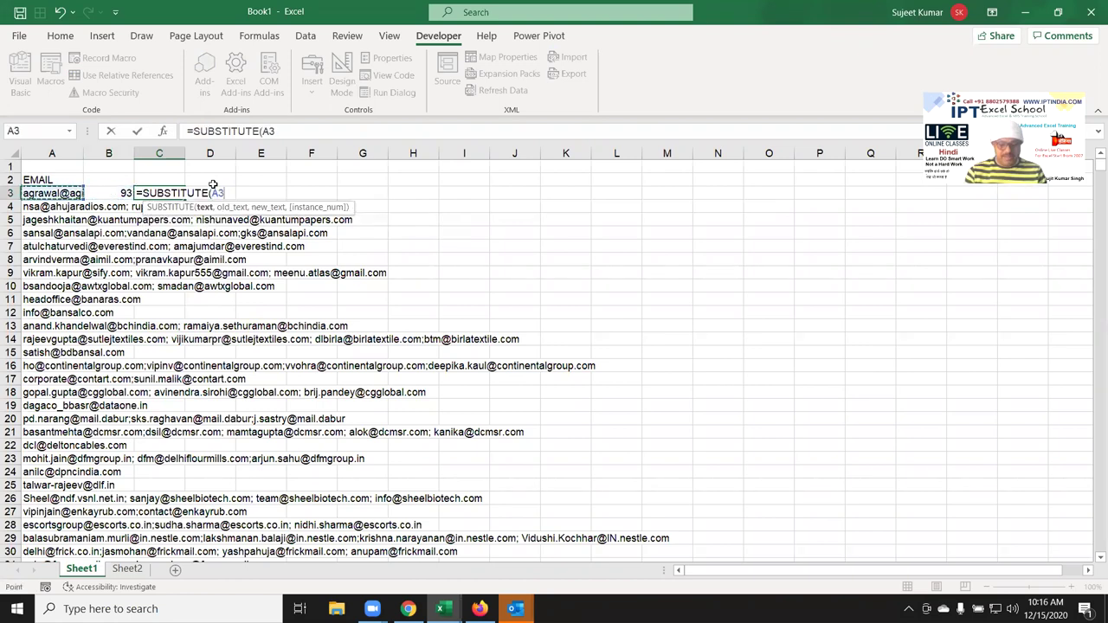
{"action": "type", "text": ",\";\",\"\""}
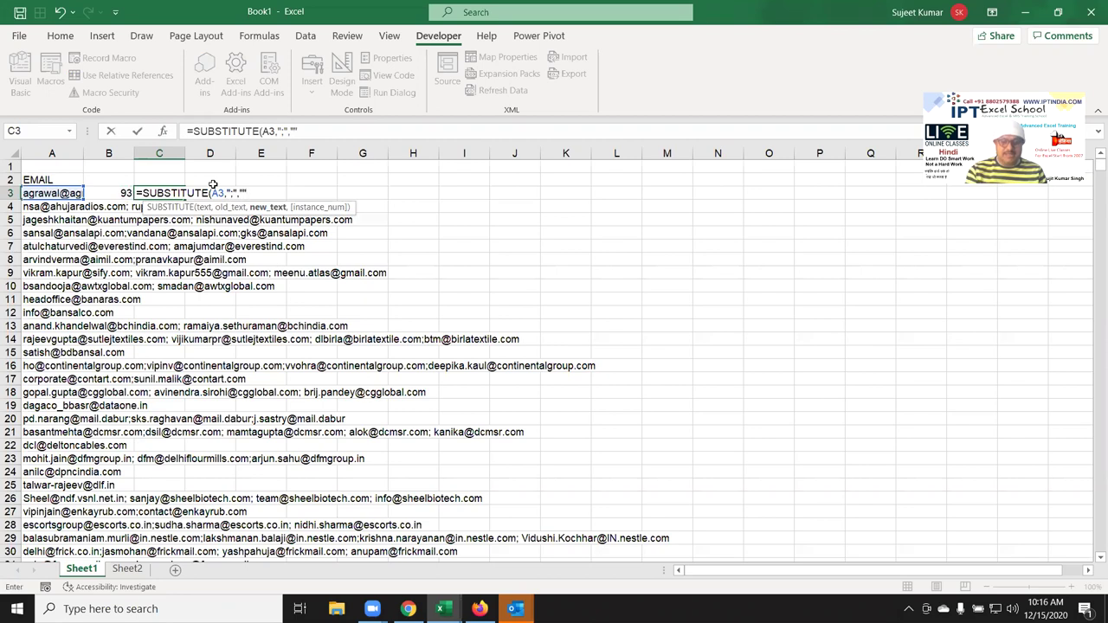
{"action": "type", "text": ")"}
{"action": "key", "text": "Return"}
{"action": "key", "text": "Up"}
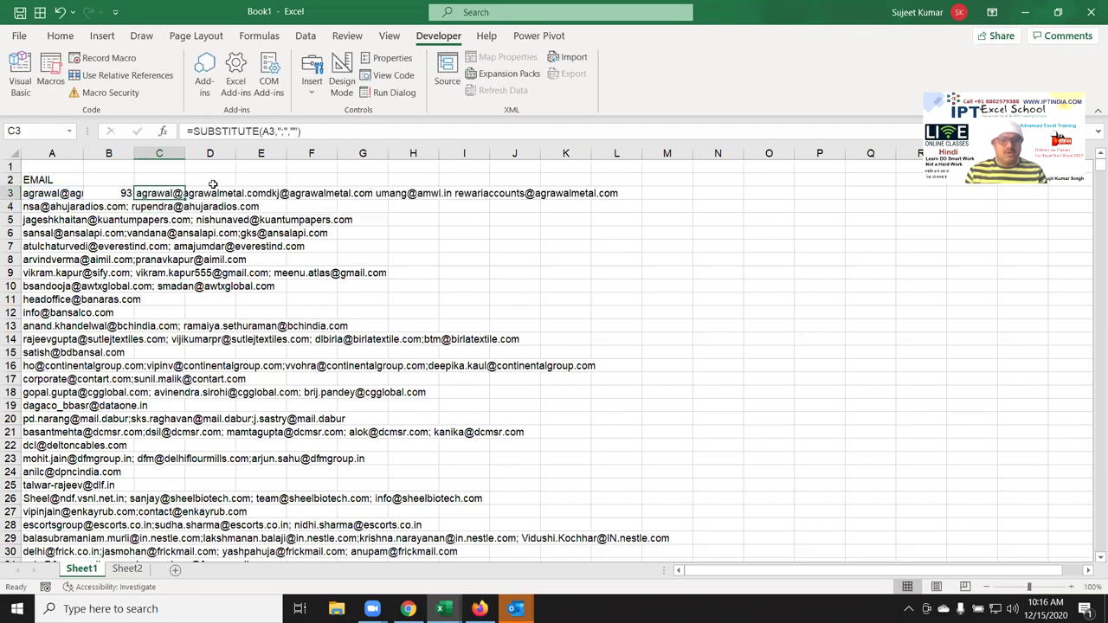
Enter =LEN(C3) in D3, giving 90 without semicolons
{"action": "left_click", "coordinate": [214, 187]}
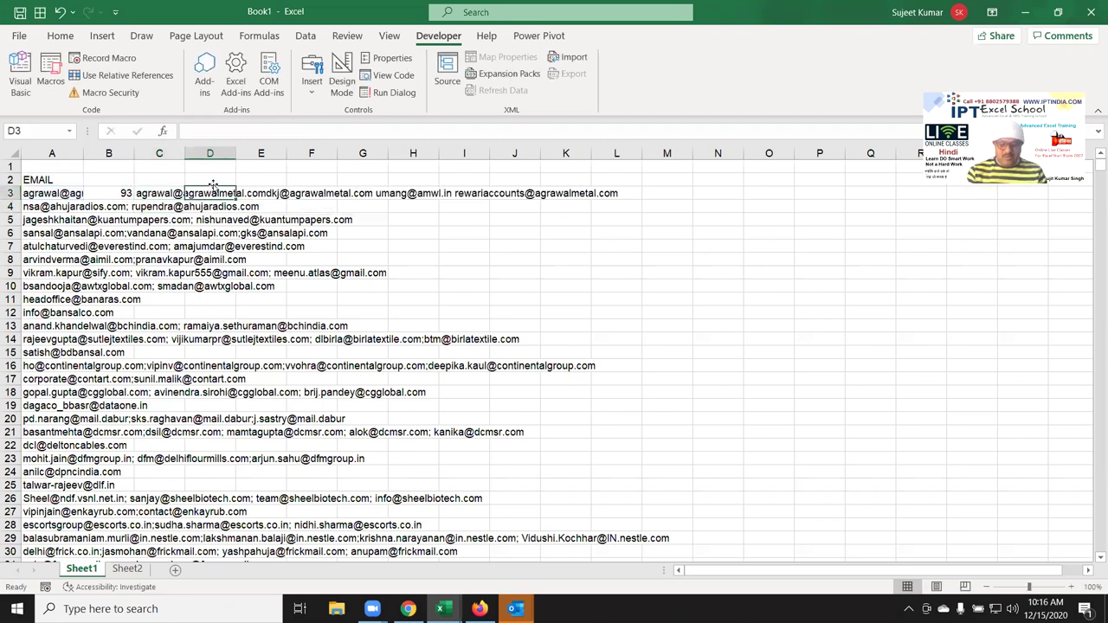
{"action": "type", "text": "=le"}
{"action": "key", "text": "Down"}
{"action": "key", "text": "Tab"}
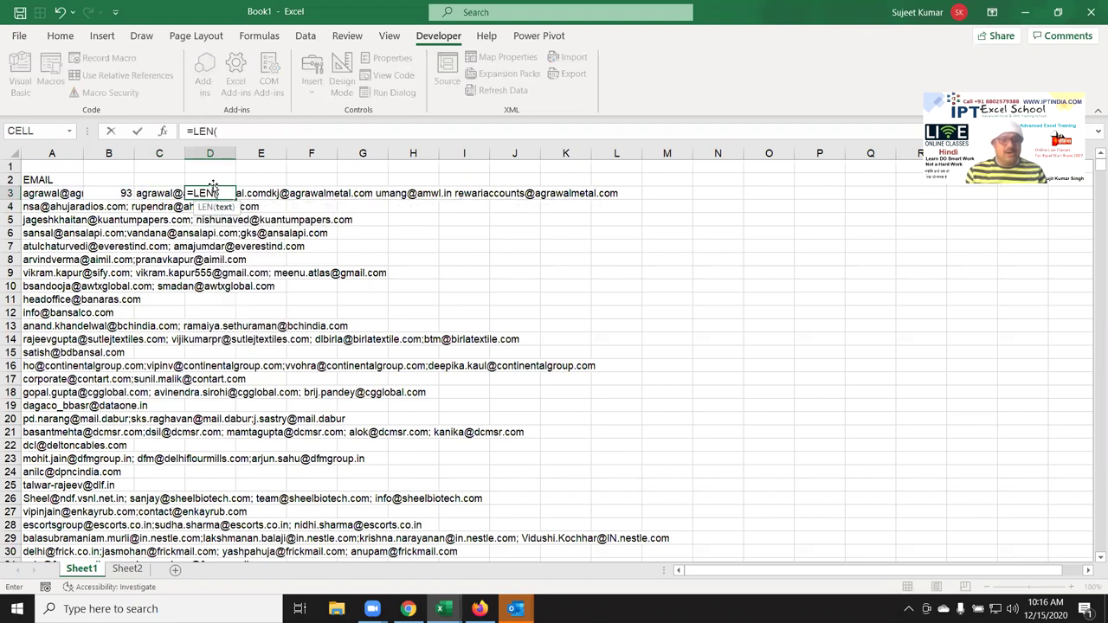
{"action": "key", "text": "Left"}
{"action": "key", "text": "Return"}
{"action": "key", "text": "Up"}
Enter =B3-D3 in E3 to show the semicolon count of 3
{"action": "key", "text": "Right"}
{"action": "type", "text": "="}
{"action": "key", "text": "Left"}
{"action": "key", "text": "Left"}
{"action": "key", "text": "Left"}
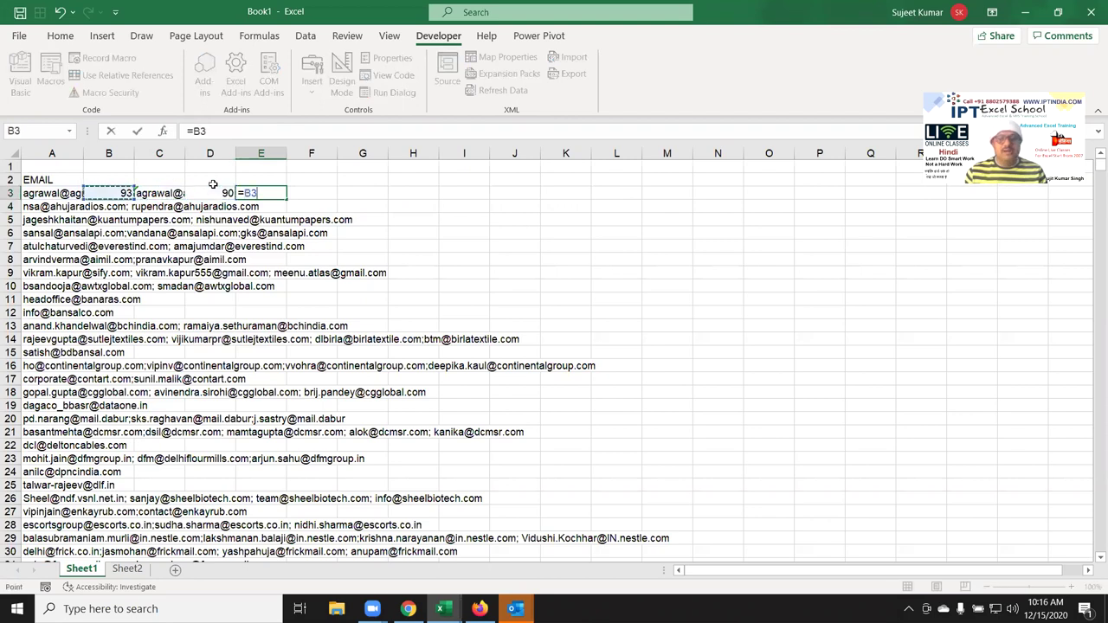
{"action": "type", "text": "-"}
{"action": "key", "text": "Left"}
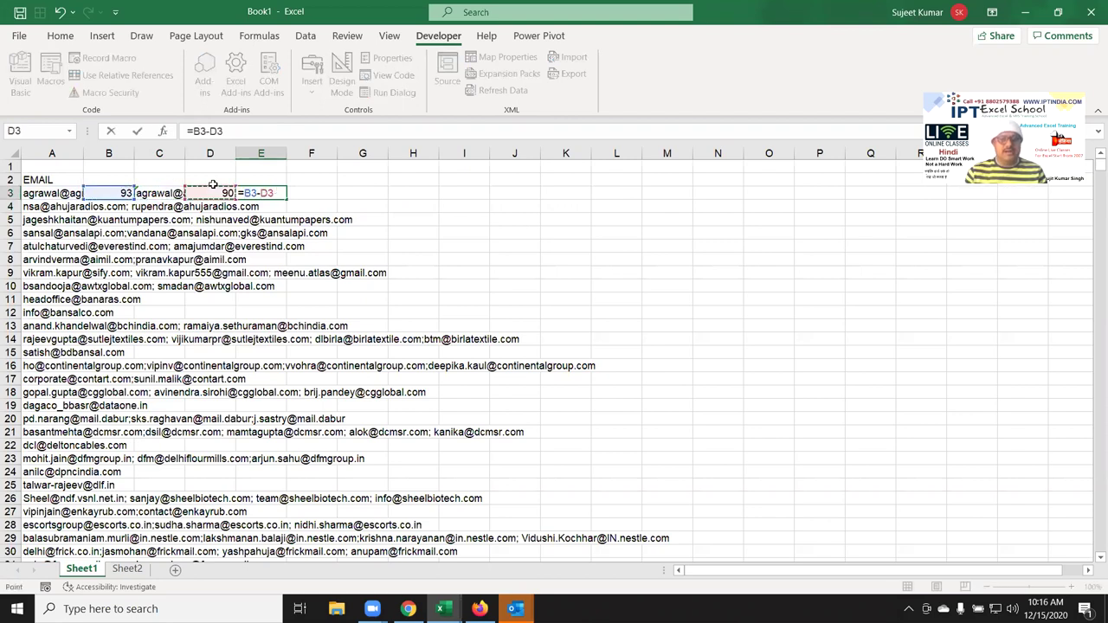
{"action": "key", "text": "Return"}
{"action": "key", "text": "Up"}
{"action": "key", "text": "Left"}
{"action": "key", "text": "Left"}
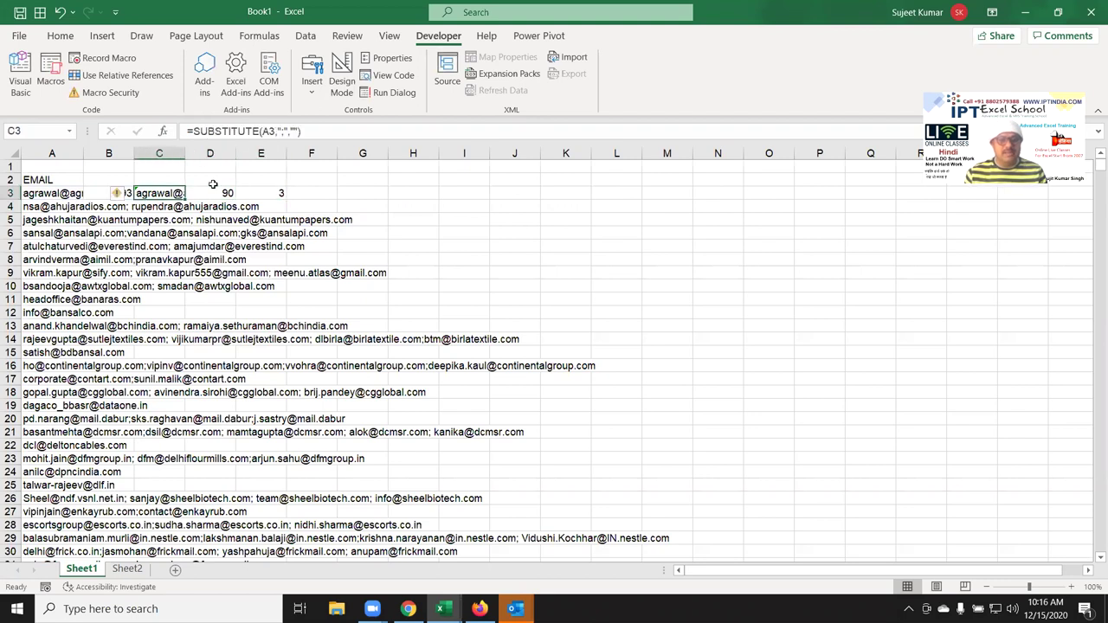
Review A3 and E3, then clear the helper cells B3:F3
{"action": "left_click", "coordinate": [52, 193]}
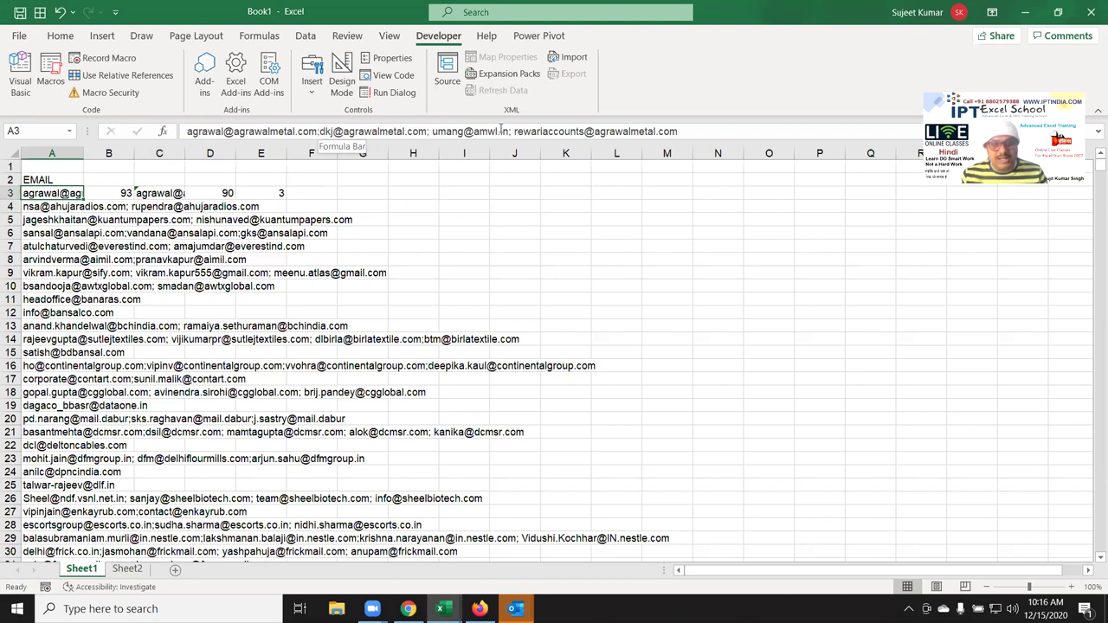
{"action": "left_click", "coordinate": [277, 194]}
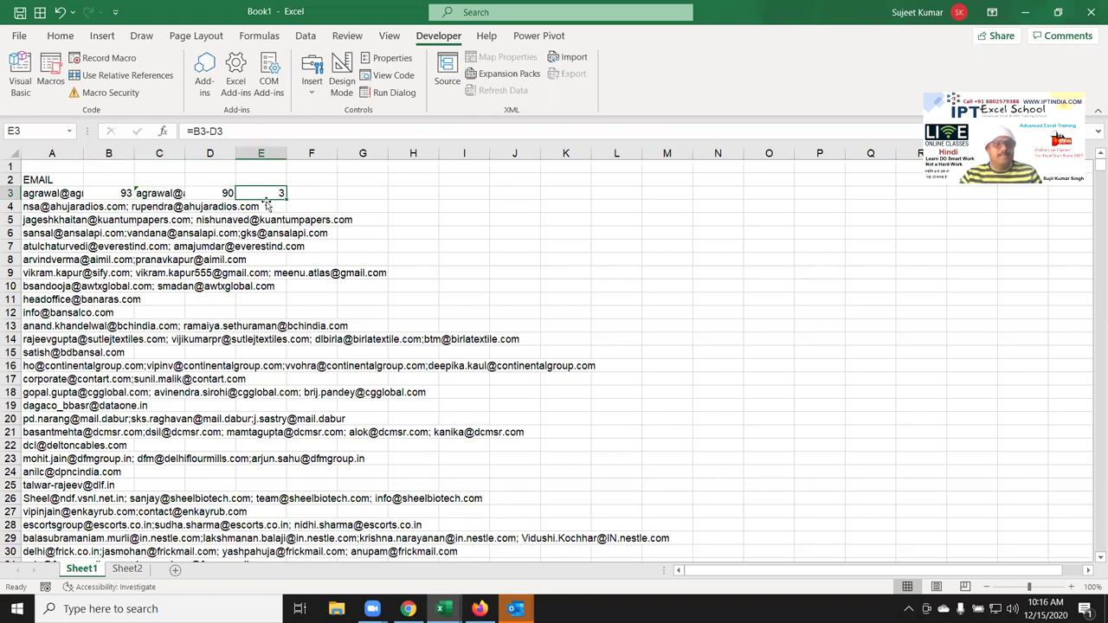
{"action": "left_click_drag", "start_coordinate": [128, 194], "coordinate": [287, 194]}
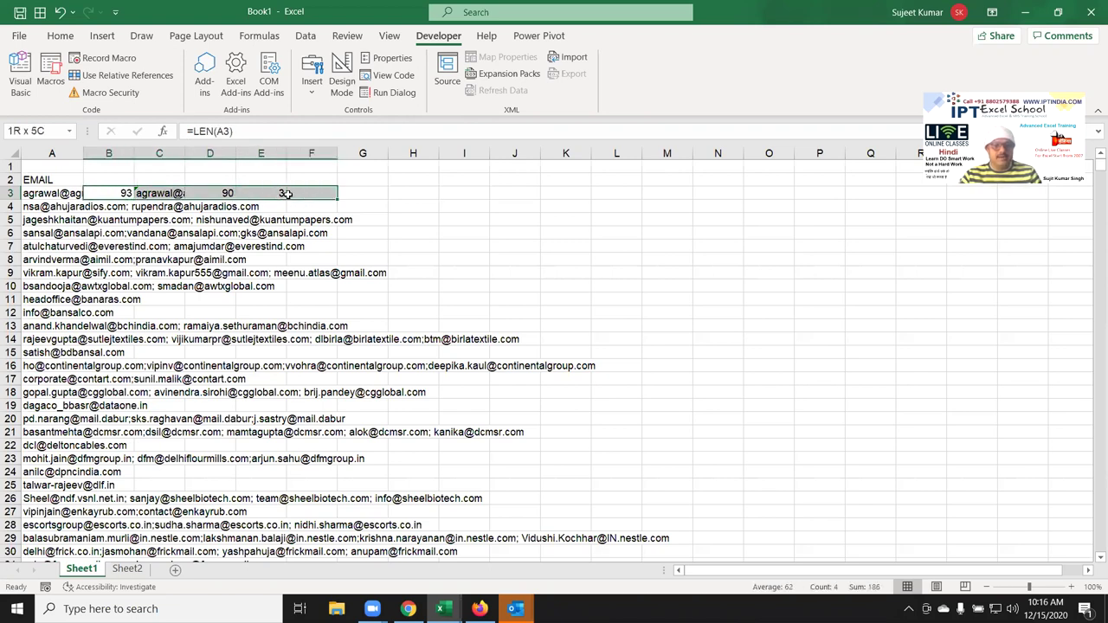
{"action": "key", "text": "Delete"}
{"action": "key", "text": "Left"}
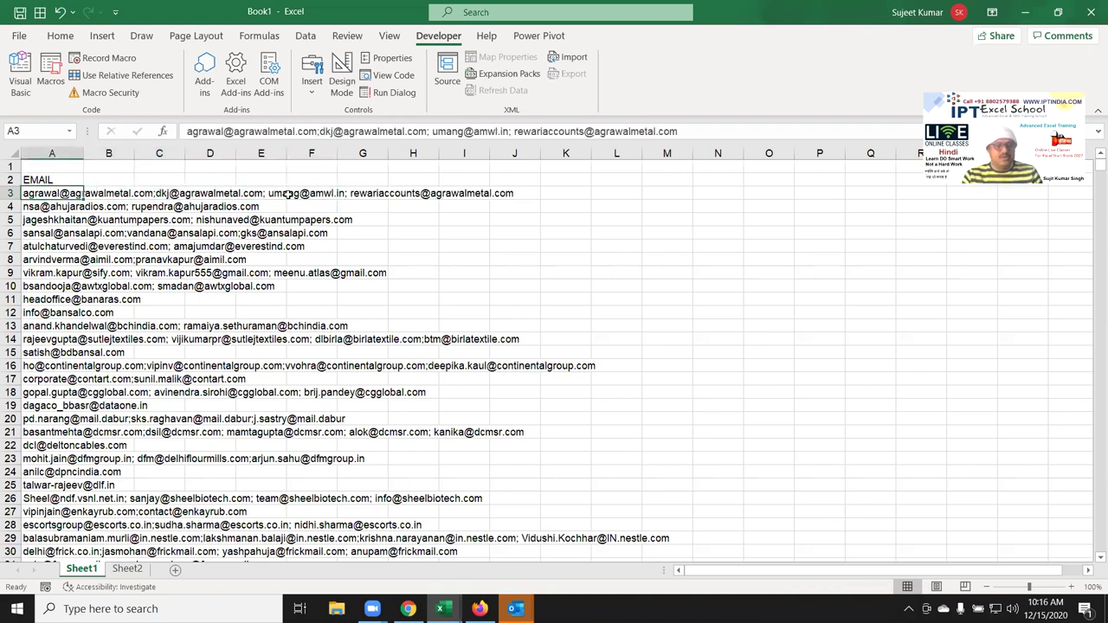
{"action": "key", "text": "alt+F11"}
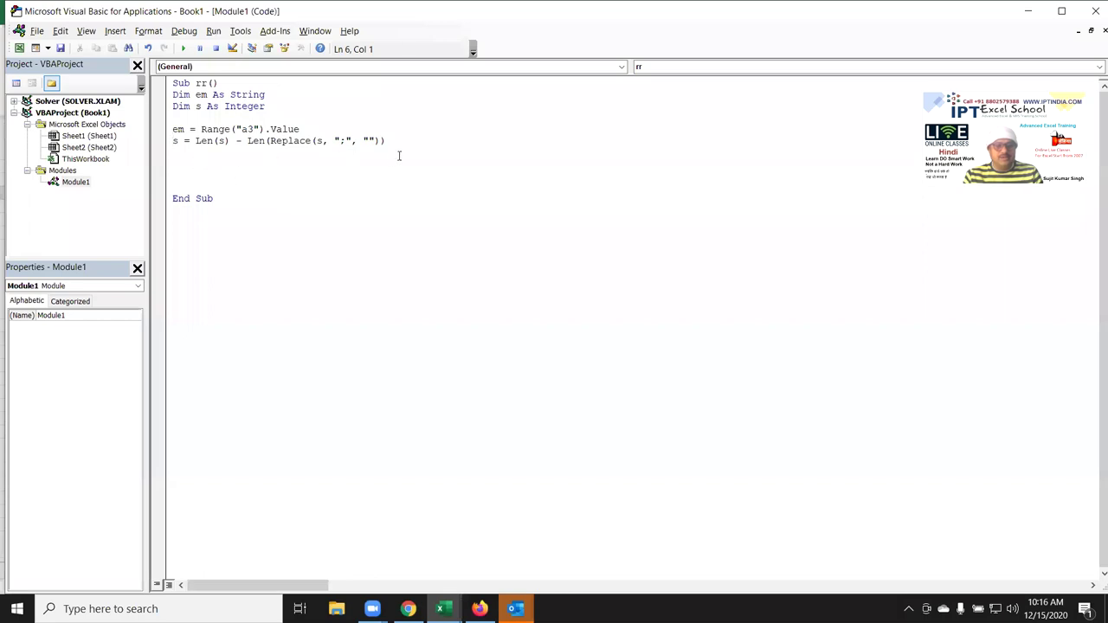
Append + 1 to the semicolon-count line in macro rr
{"action": "left_click", "coordinate": [402, 141]}
{"action": "type", "text": "+4"}
{"action": "key", "text": "BackSpace"}
{"action": "type", "text": "1"}
{"action": "key", "text": "Return"}
Add an empty For i = 1 To s … Next i loop below it
{"action": "key", "text": "Return"}
{"action": "type", "text": "for i = 1 to s"}
{"action": "key", "text": "Return"}
{"action": "key", "text": "Return"}
{"action": "type", "text": "next i"}
{"action": "key", "text": "Return"}
{"action": "key", "text": "Up"}
{"action": "key", "text": "Up"}
{"action": "key", "text": "Return"}
{"action": "key", "text": "Return"}
{"action": "key", "text": "Up"}
{"action": "key", "text": "Up"}
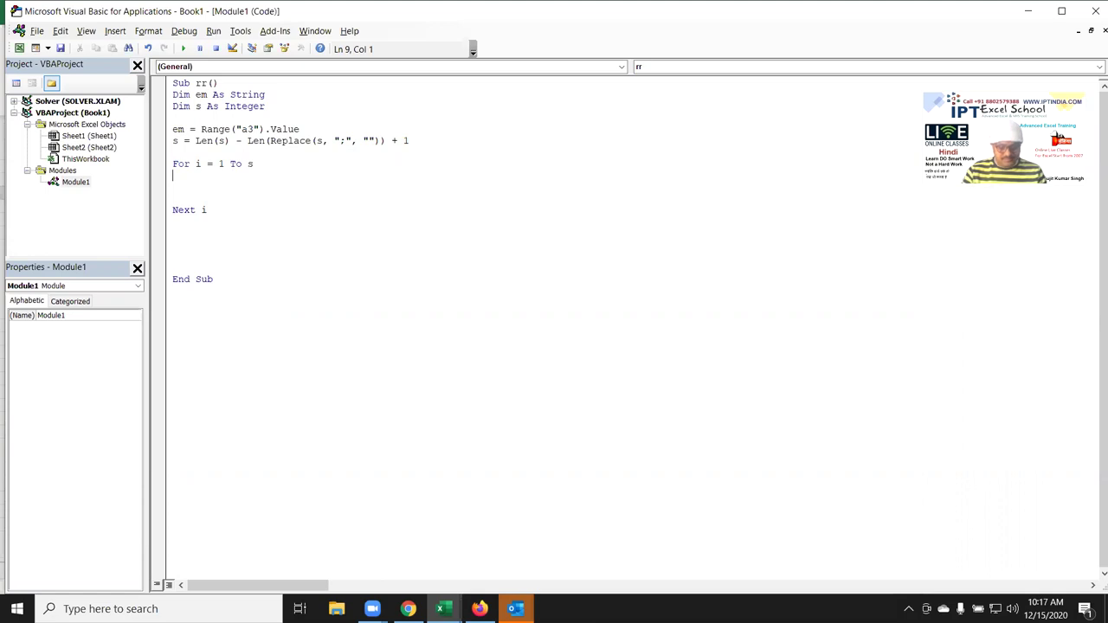
{"action": "type", "text": "em"}
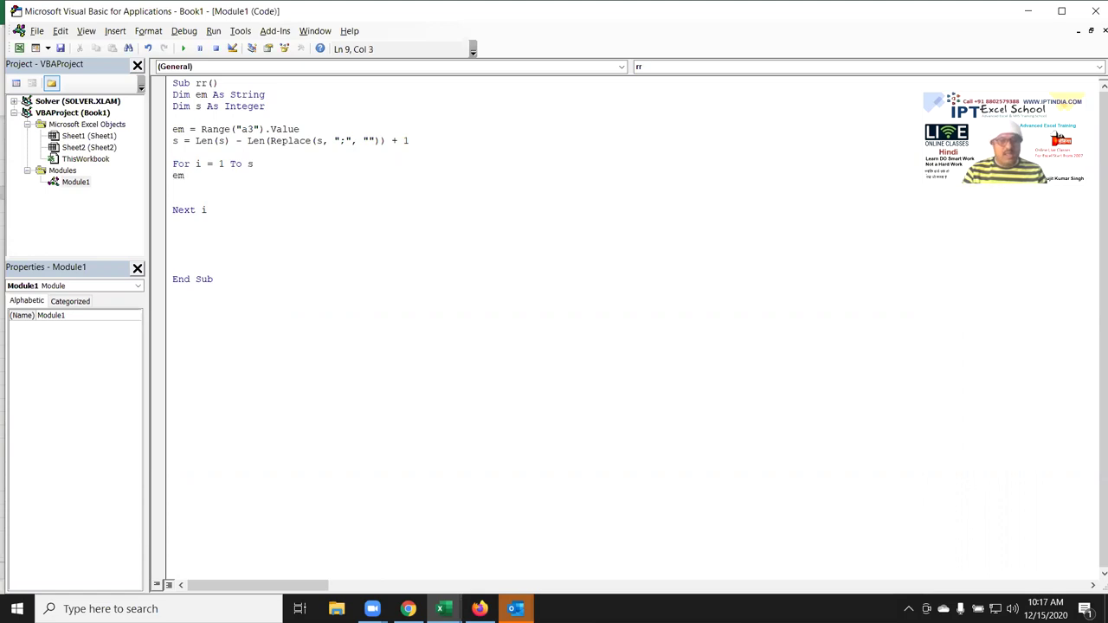
{"action": "key", "text": "BackSpace"}
{"action": "key", "text": "BackSpace"}
{"action": "left_click", "coordinate": [328, 79]}
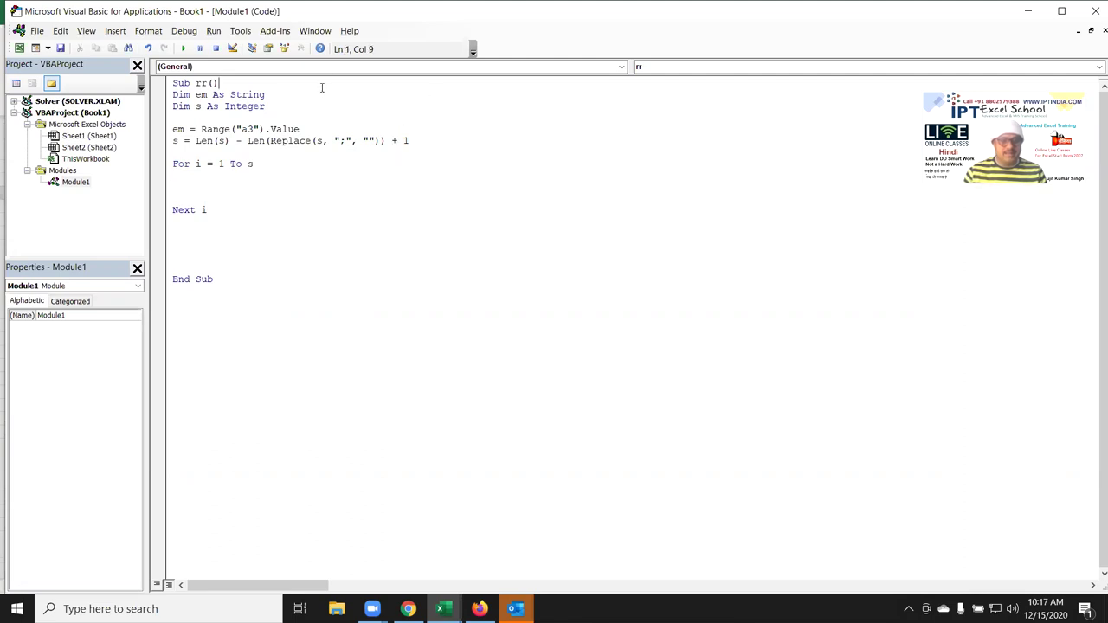
Declare a new variable m As String next to em
{"action": "left_click", "coordinate": [319, 94]}
{"action": "type", "text": ", "}
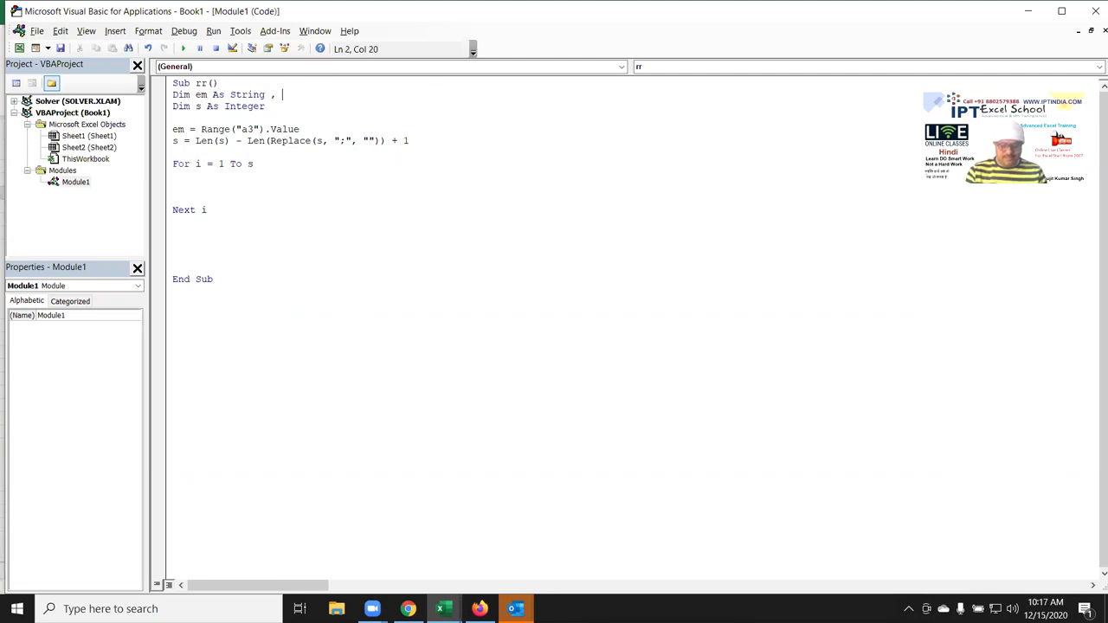
{"action": "type", "text": " m as stri"}
{"action": "key", "text": "Tab"}
Inside the loop, assign m = Left(em, InStr(1, em, ";") - 1)
{"action": "key", "text": "Down"}
{"action": "key", "text": "Down"}
{"action": "key", "text": "Down"}
{"action": "key", "text": "Down"}
{"action": "key", "text": "Down"}
{"action": "key", "text": "Down"}
{"action": "key", "text": "Down"}
{"action": "type", "text": "m="}
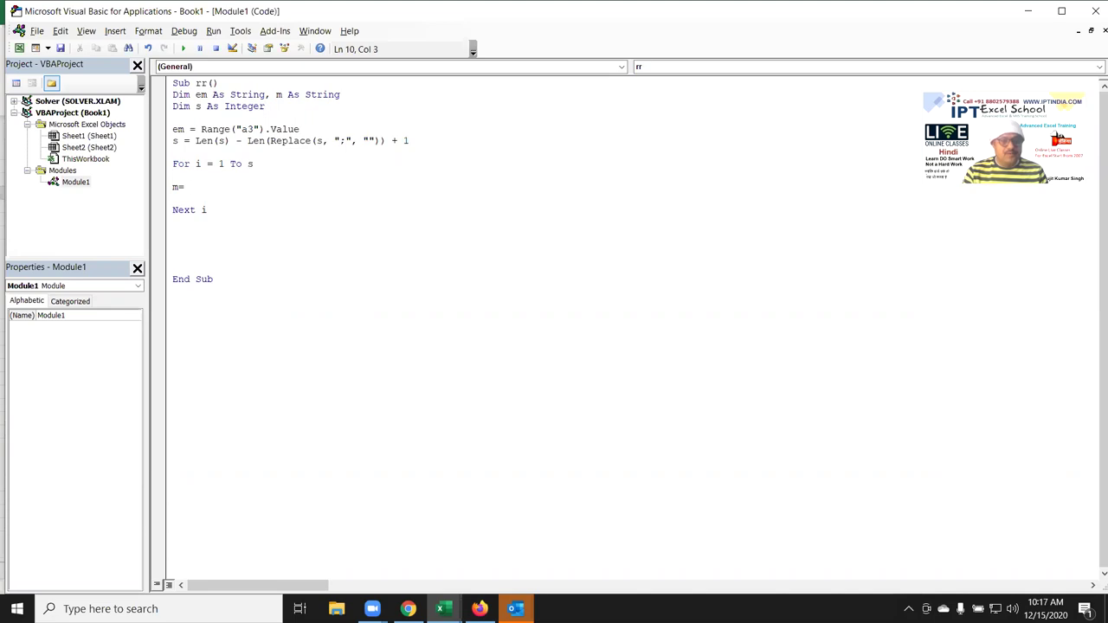
{"action": "type", "text": "left("}
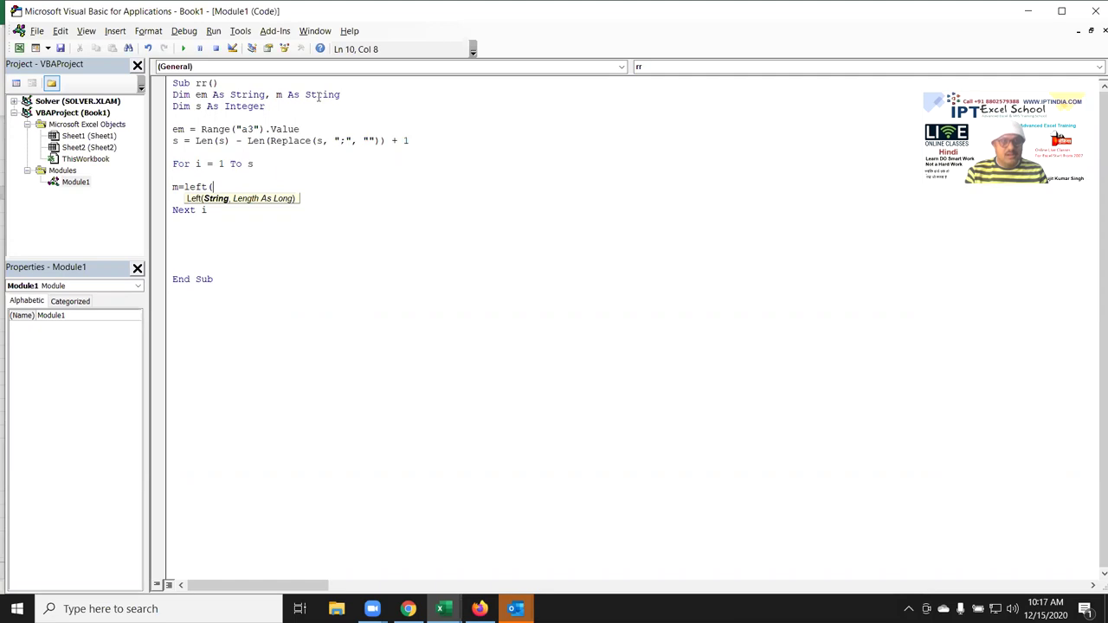
{"action": "type", "text": "em"}
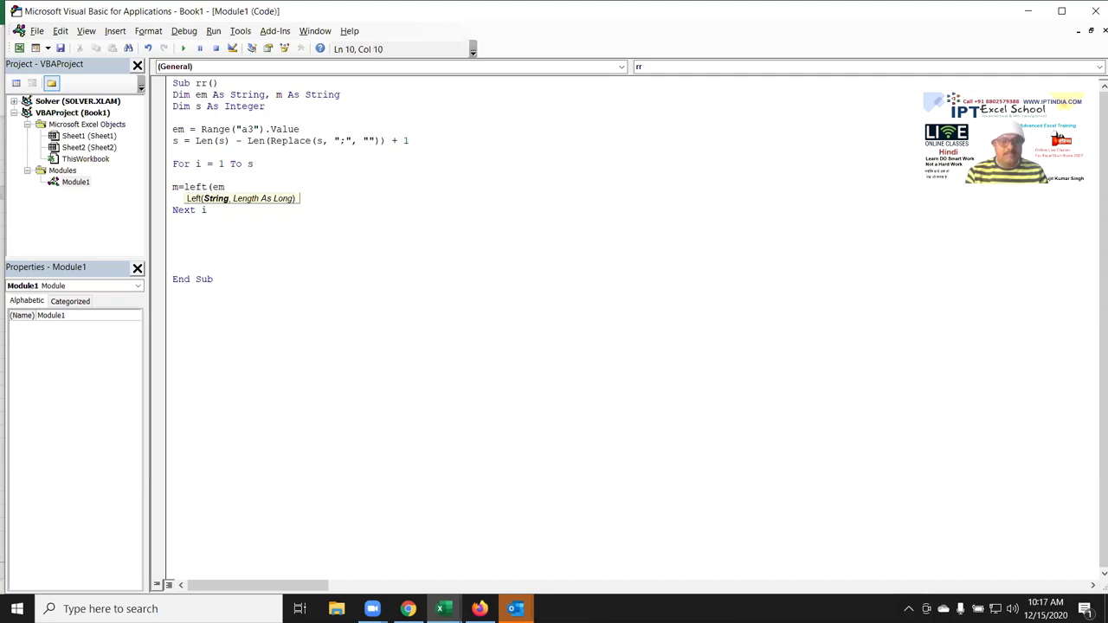
{"action": "type", "text": ","}
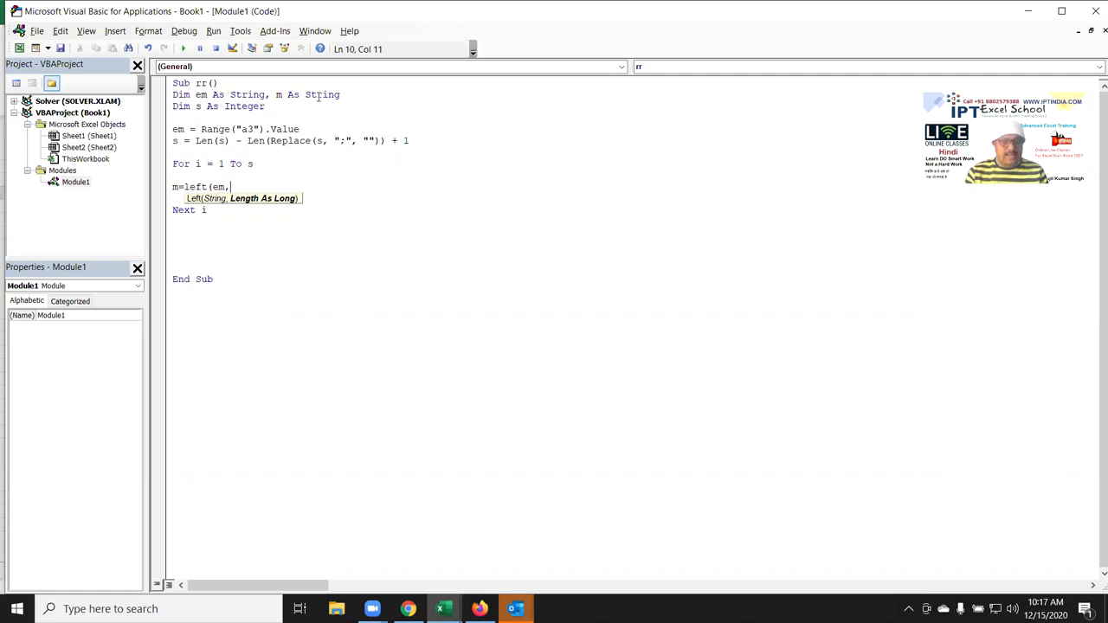
{"action": "type", "text": "instr"}
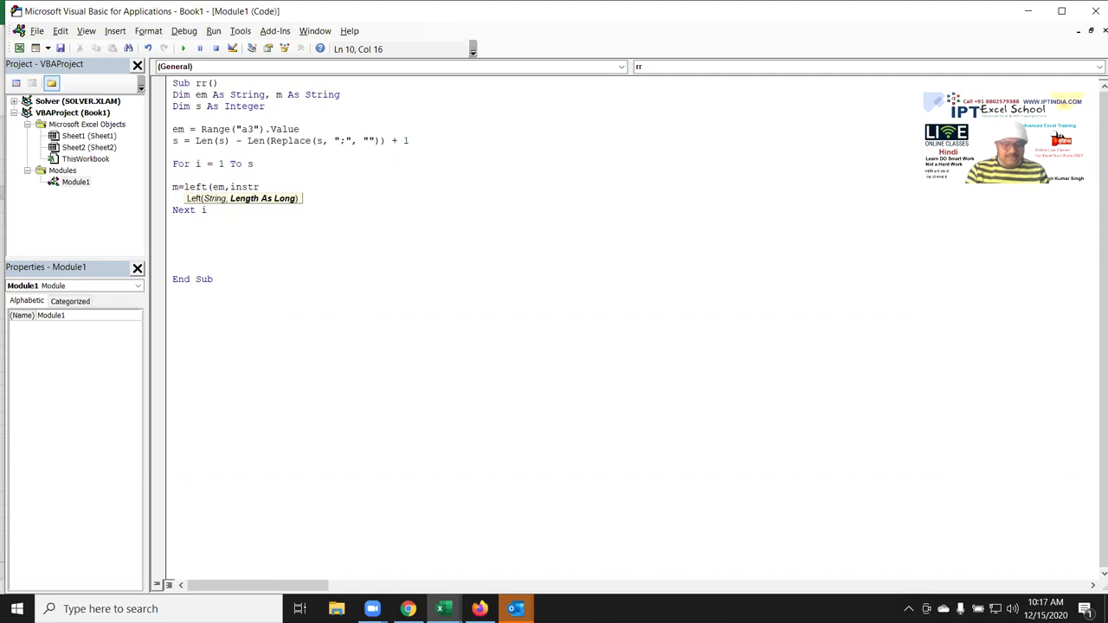
{"action": "type", "text": "("}
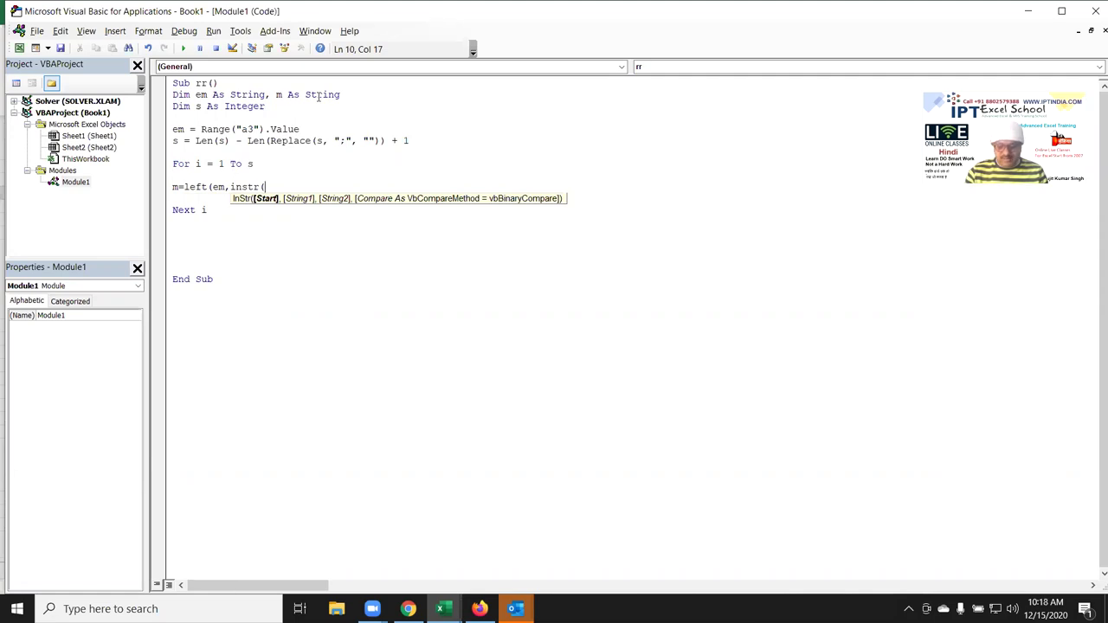
{"action": "type", "text": "1"}
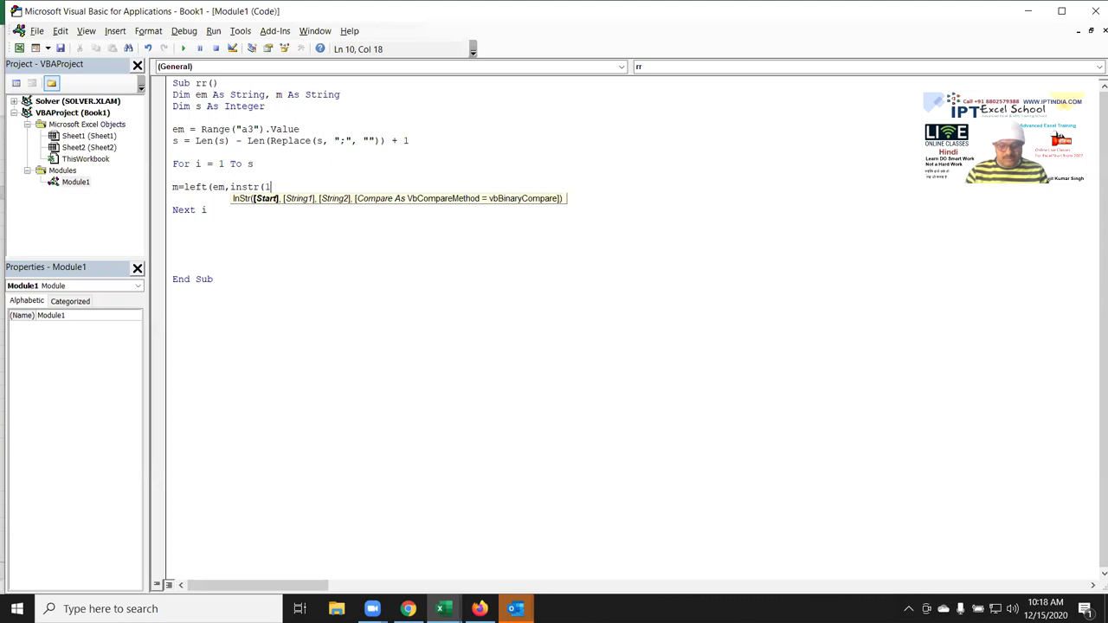
{"action": "type", "text": ", "}
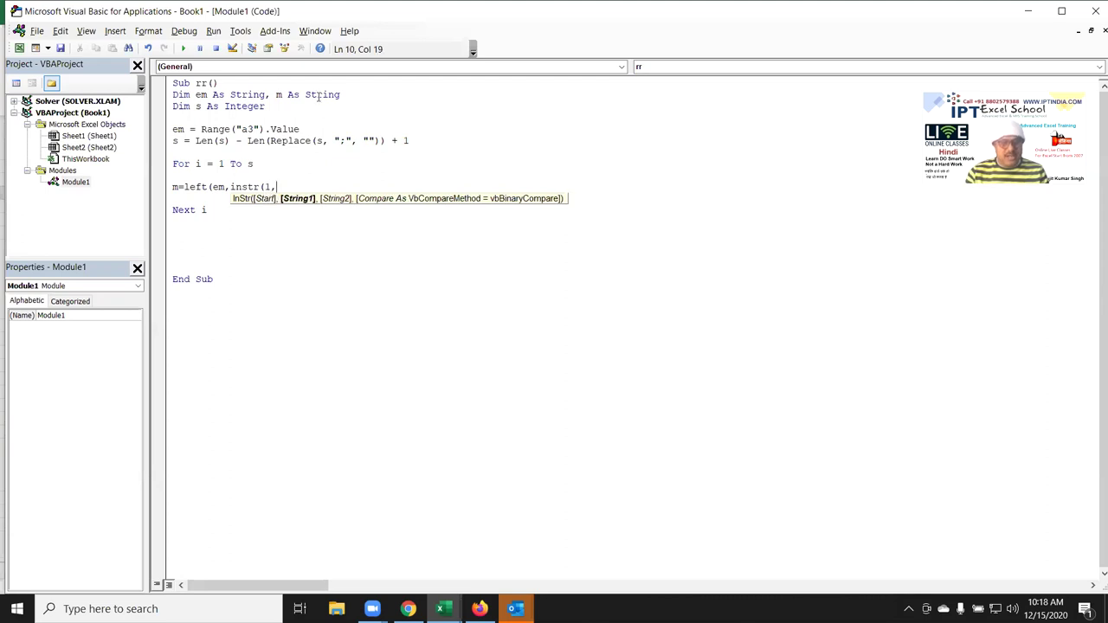
{"action": "type", "text": "em, "}
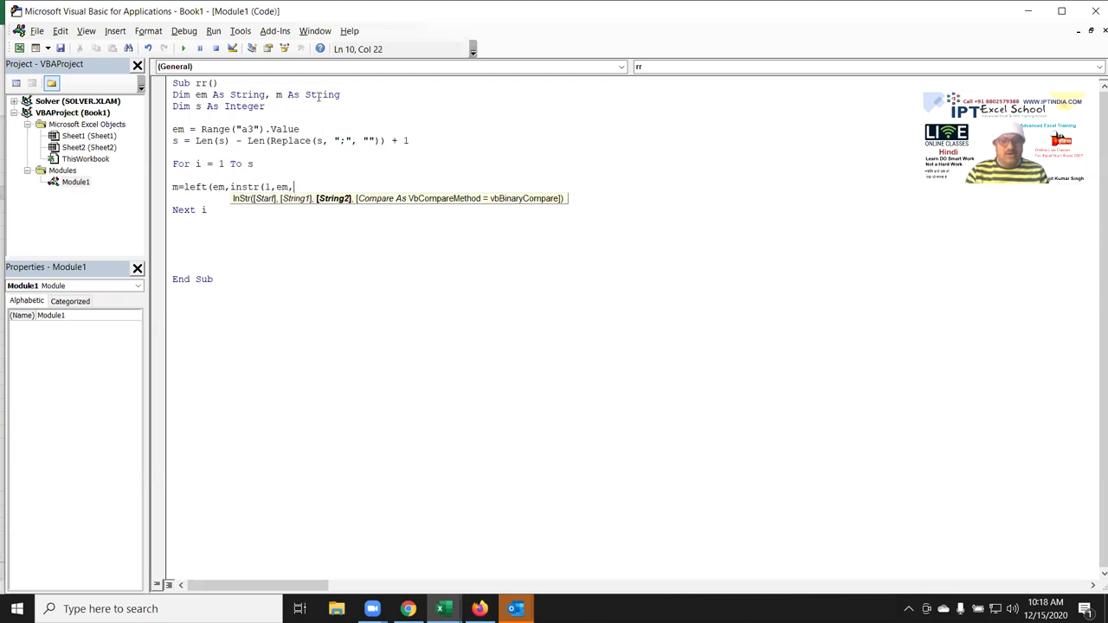
{"action": "type", "text": "\";\") - 1"}
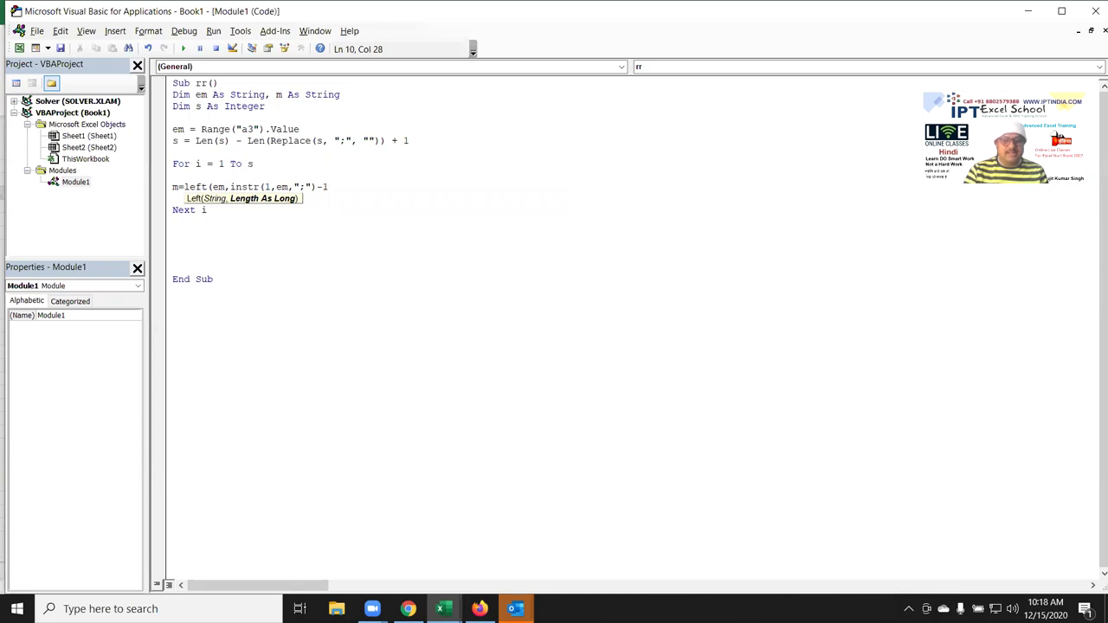
{"action": "type", "text": ")"}
{"action": "key", "text": "Return"}
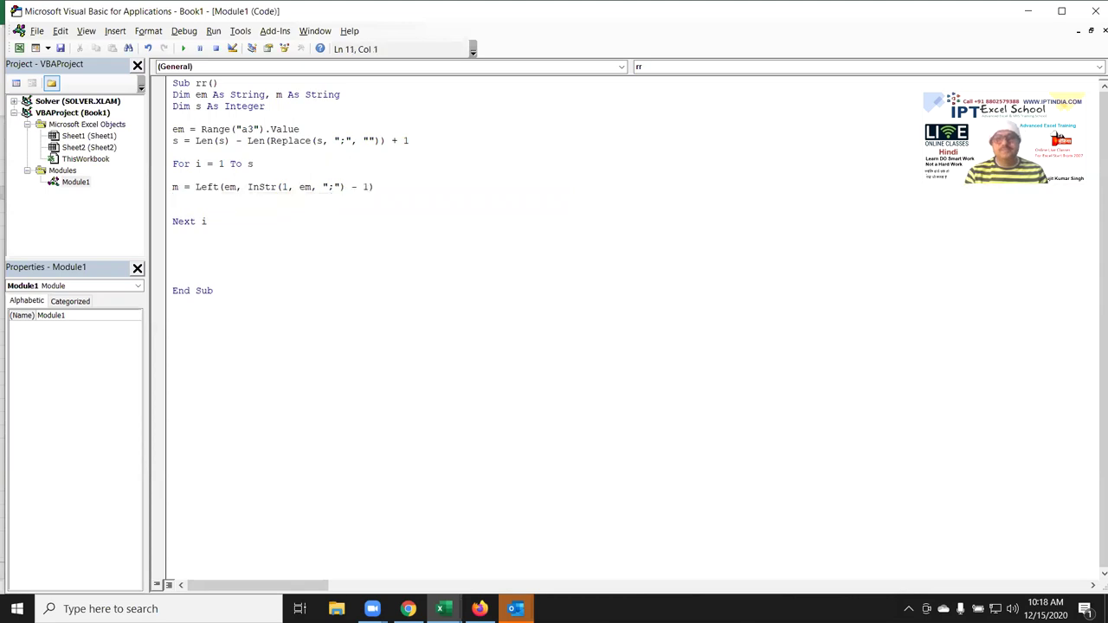
In Excel, enter =FIND(";",A3,1) in B3 to locate the first semicolon at 25
{"action": "key", "text": "alt+F11"}
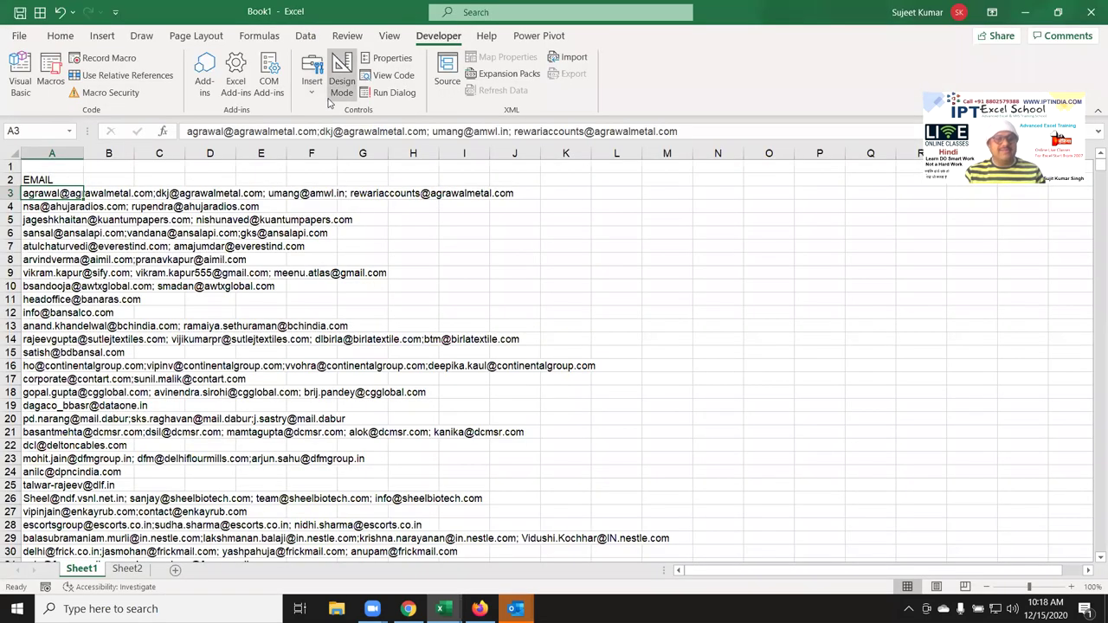
{"action": "key", "text": "Right"}
{"action": "type", "text": "=find"}
{"action": "key", "text": "Tab"}
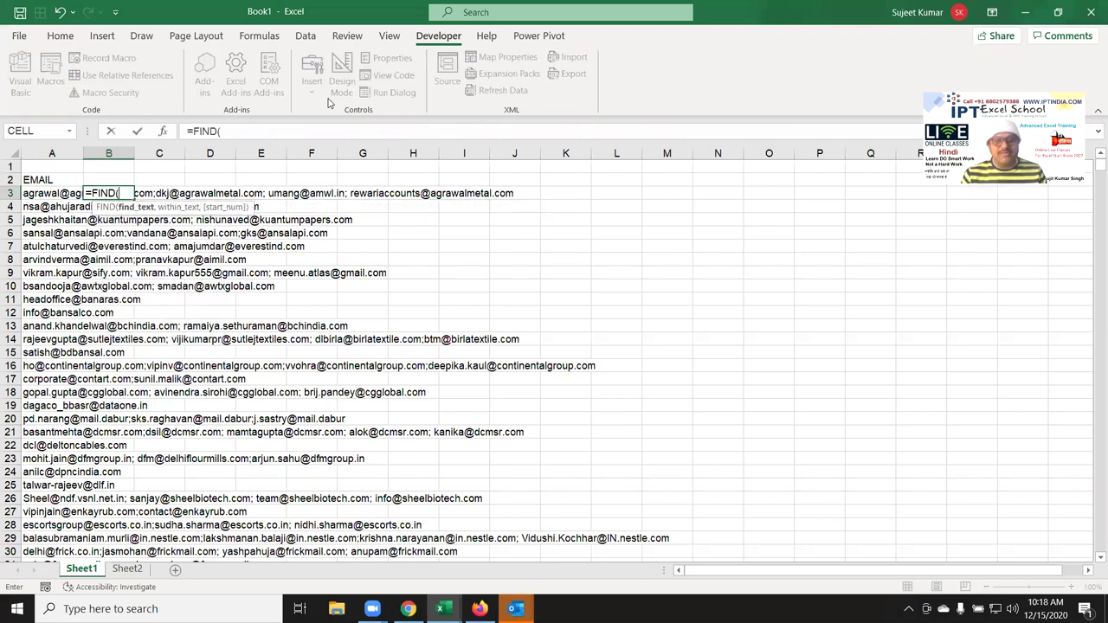
{"action": "type", "text": "\";\","}
{"action": "key", "text": "Left"}
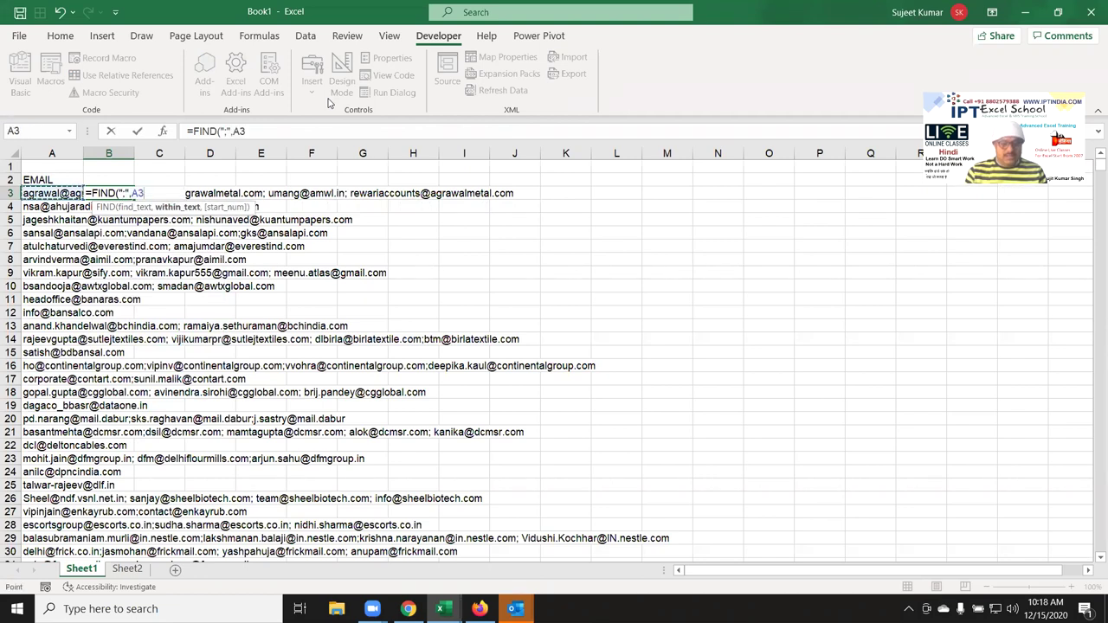
{"action": "type", "text": ",1"}
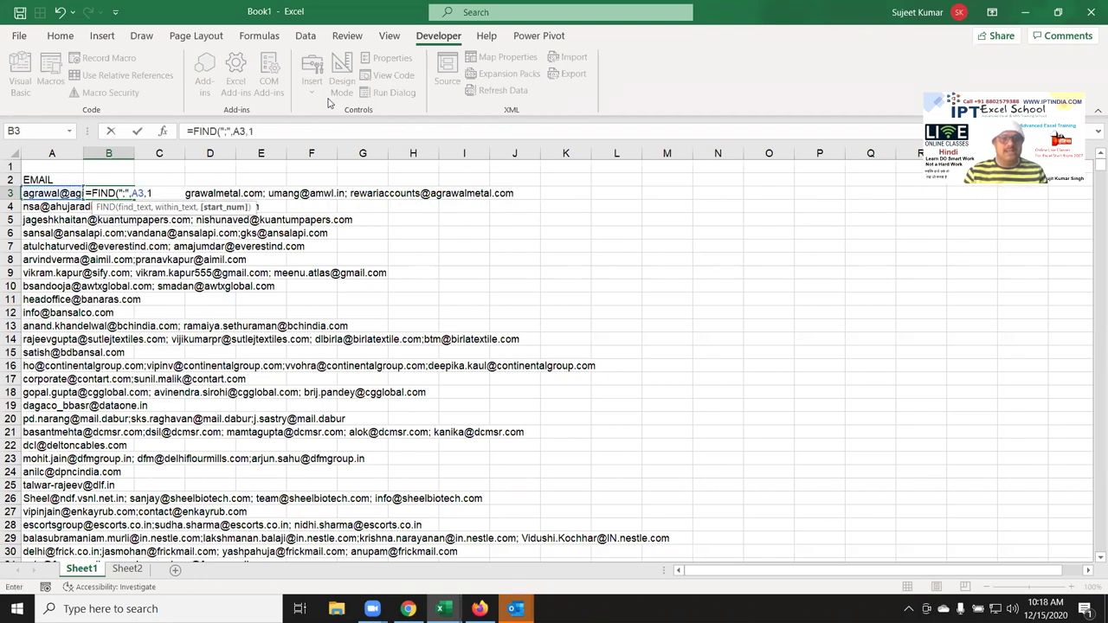
{"action": "key", "text": "ctrl+Return"}
Start a =LEFT(A3, formula in C3
{"action": "key", "text": "Left"}
{"action": "key", "text": "Right"}
{"action": "key", "text": "Right"}
{"action": "type", "text": "="}
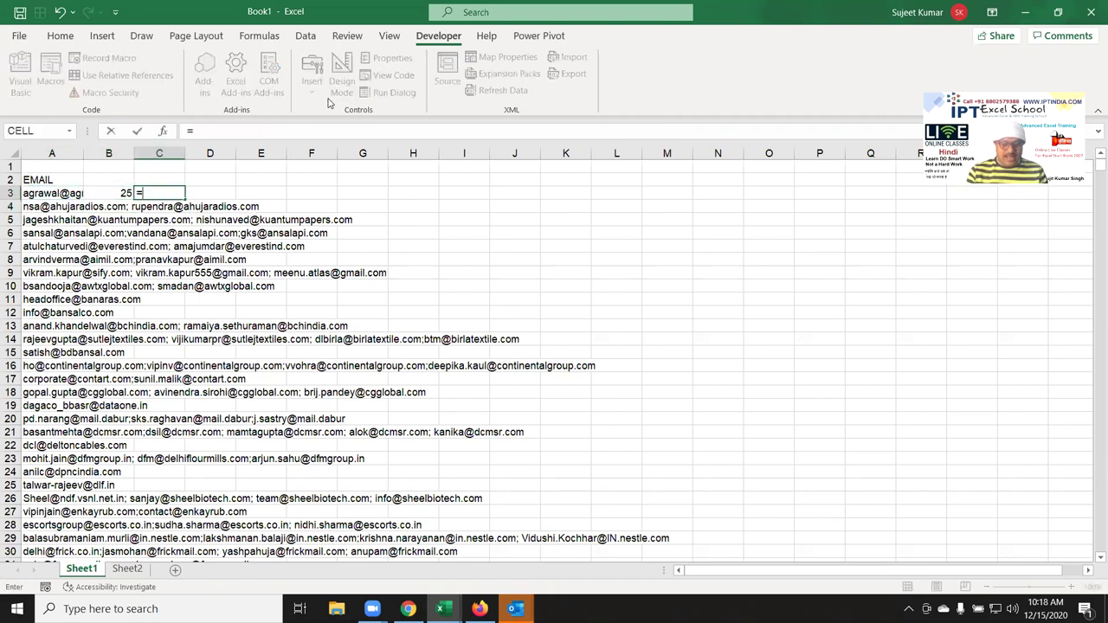
{"action": "type", "text": "left"}
{"action": "key", "text": "Tab"}
{"action": "key", "text": "Left"}
{"action": "key", "text": "Left"}
{"action": "type", "text": ","}
{"action": "key", "text": "Right"}
Complete =LEFT(A3,B3-1) in C3 to extract the first email, comparing it with the macro code
{"action": "type", "text": "-1"}
{"action": "key", "text": "Return"}
{"action": "key", "text": "Up"}
{"action": "key", "text": "alt+F11"}
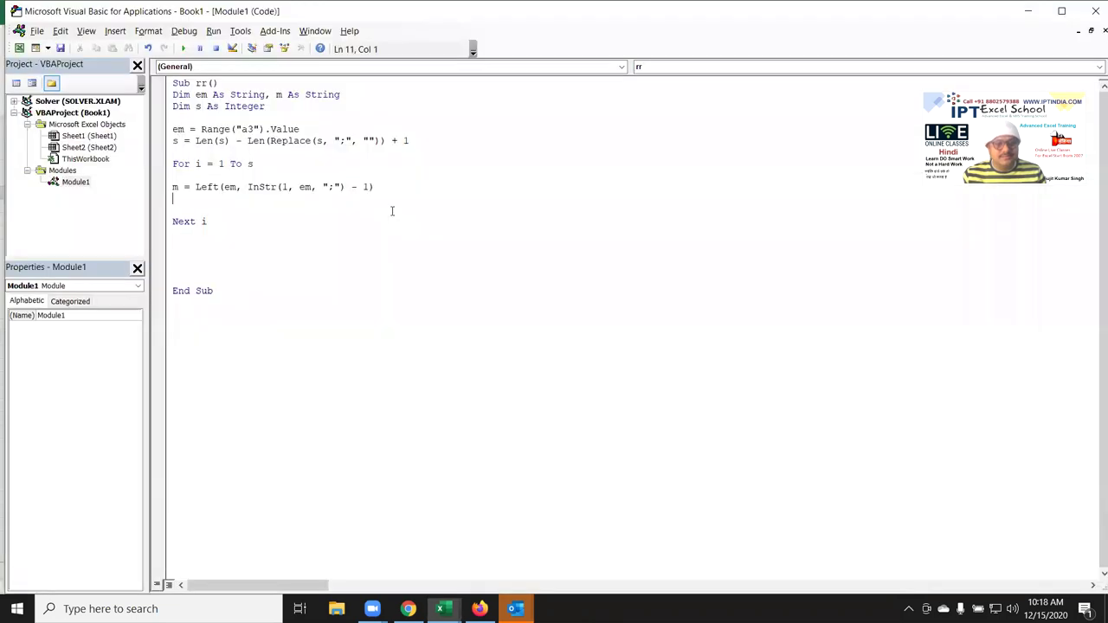
{"action": "key", "text": "alt+F11"}
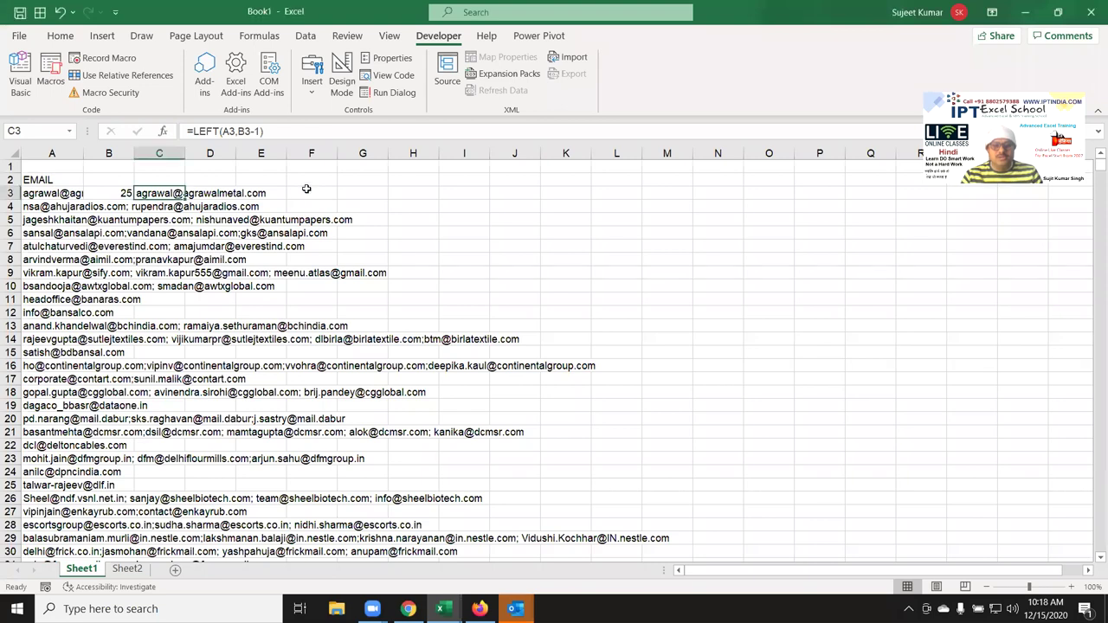
{"action": "key", "text": "alt+Tab"}
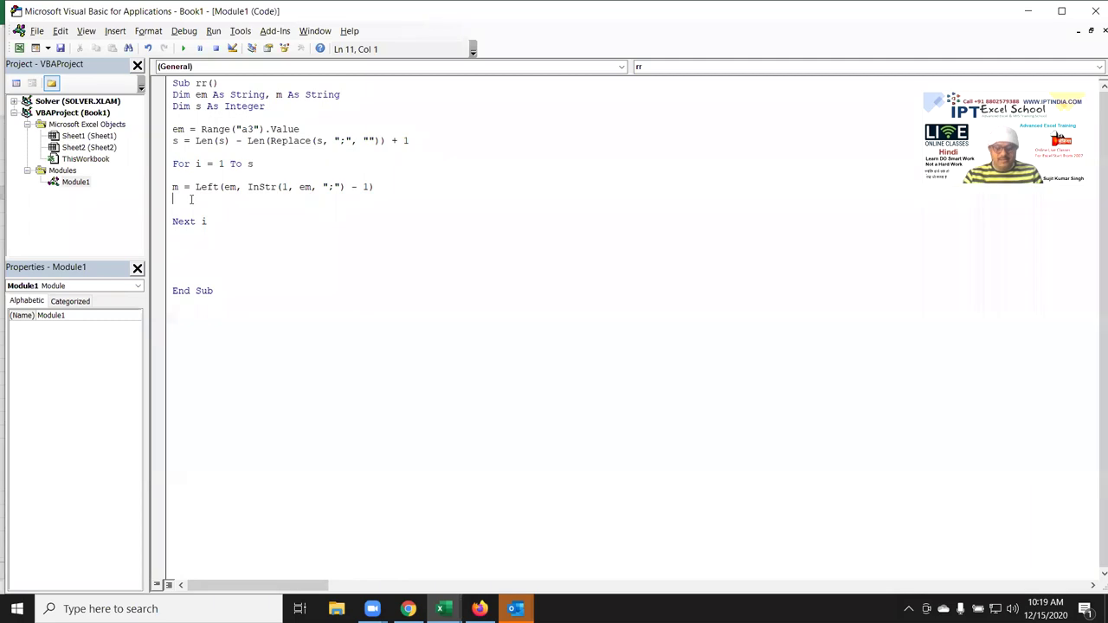
{"action": "key", "text": "alt+Tab"}
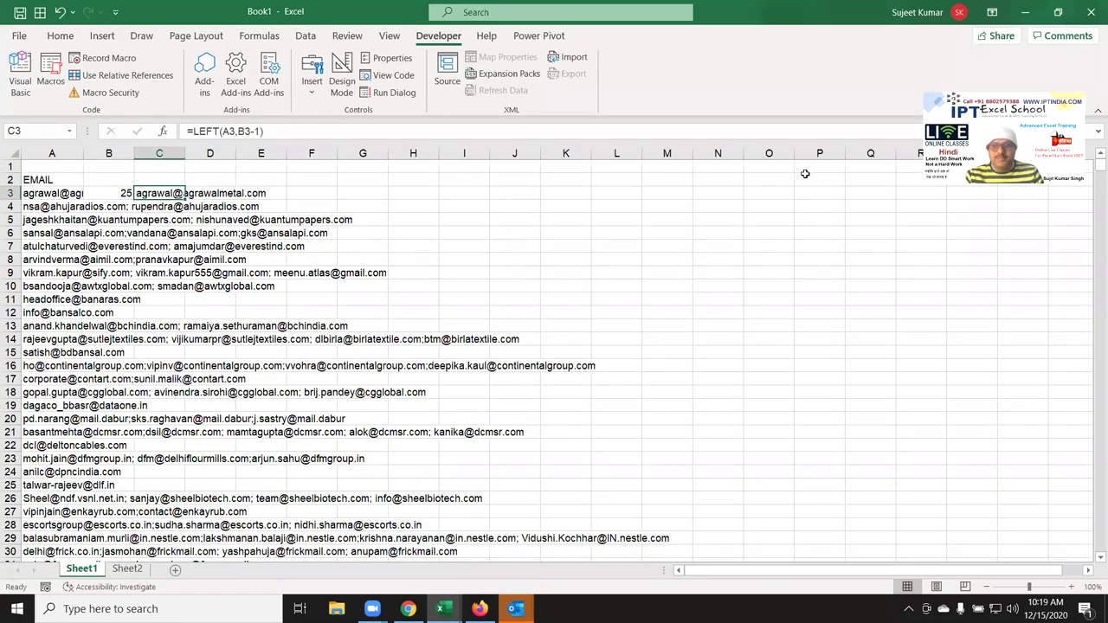
{"action": "key", "text": "alt+Tab"}
Type Range("P65000").End(xlUp).Offset(1,0).Value to target column P's next empty cell
{"action": "type", "text": "range"}
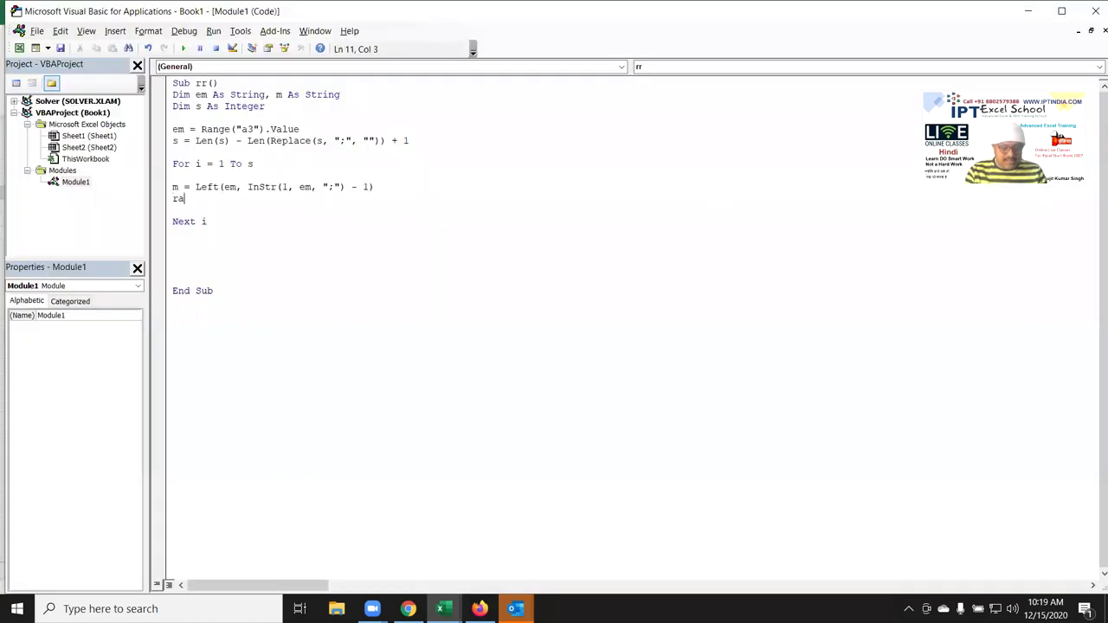
{"action": "type", "text": "\""}
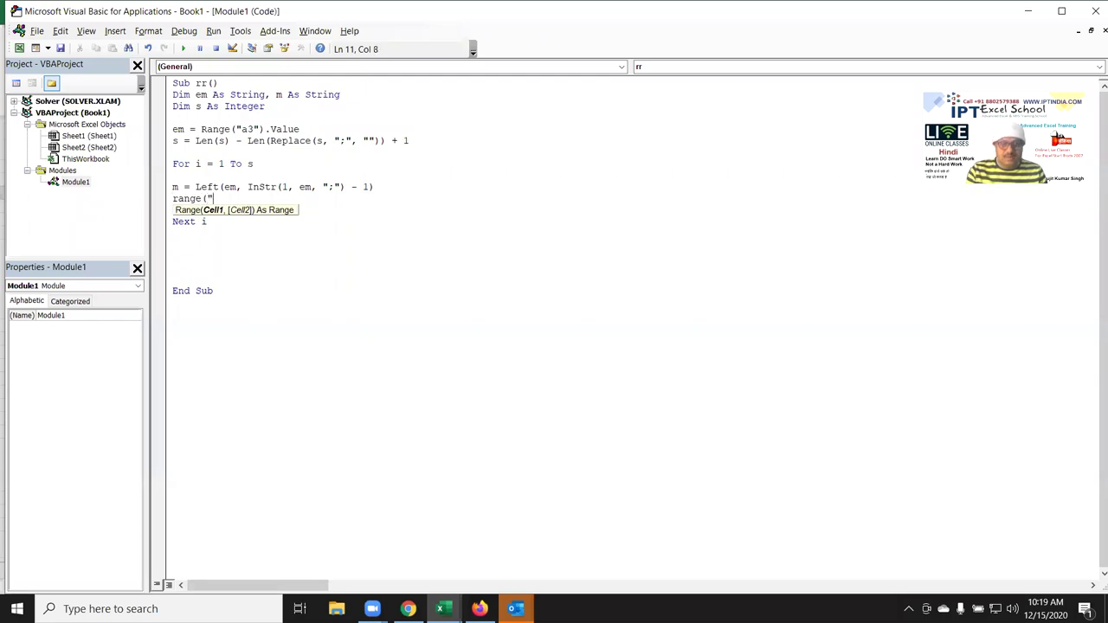
{"action": "type", "text": "\""}
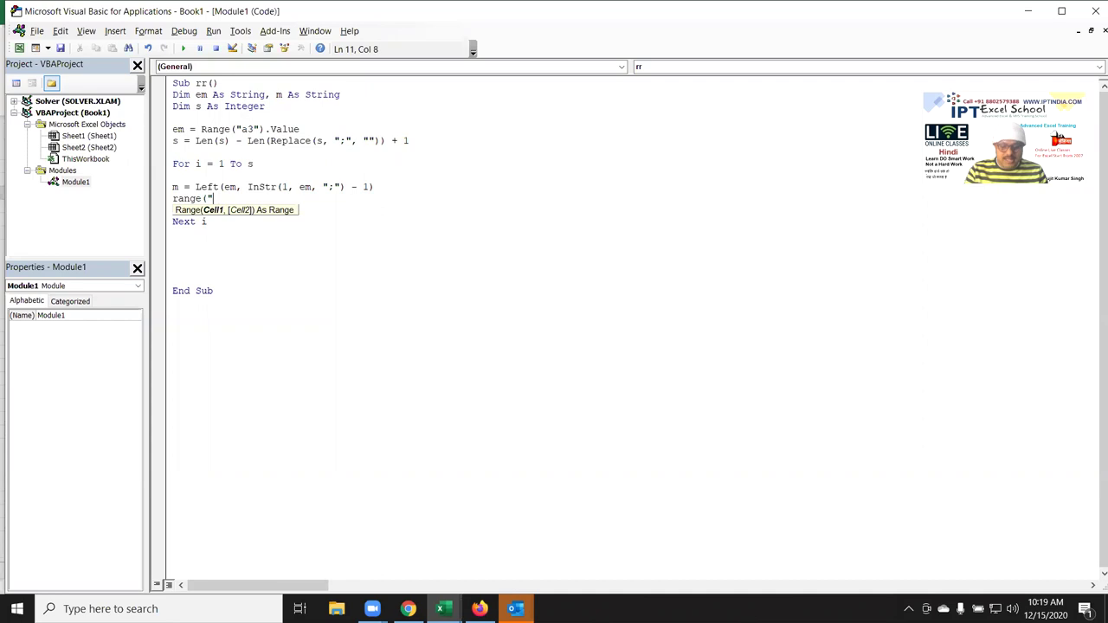
{"action": "type", "text": "P65000\""}
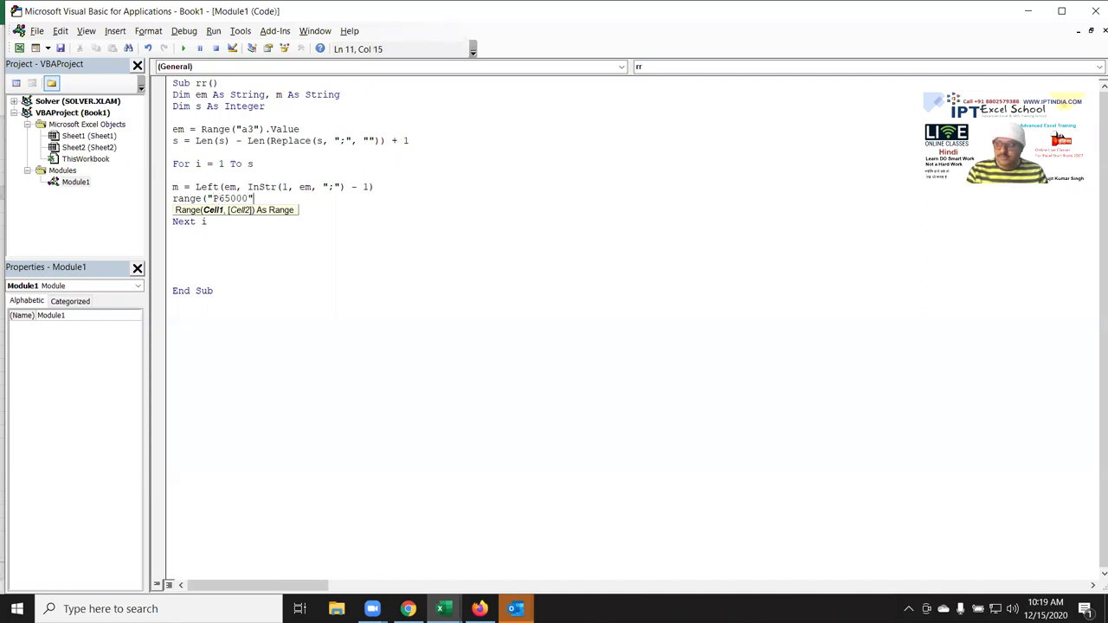
{"action": "type", "text": ").End"}
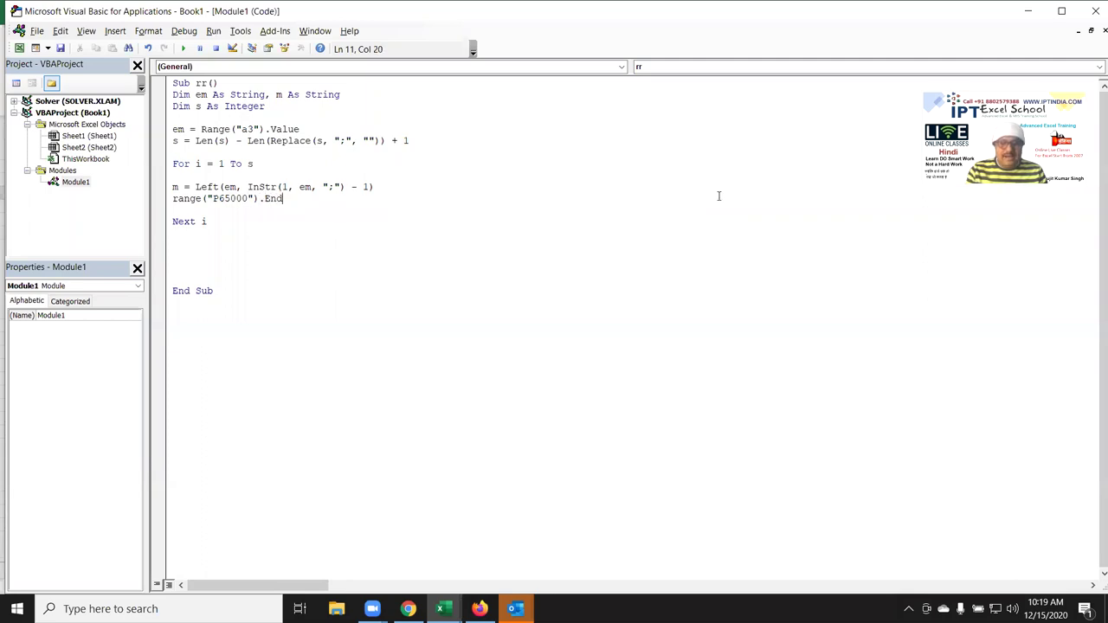
{"action": "type", "text": "("}
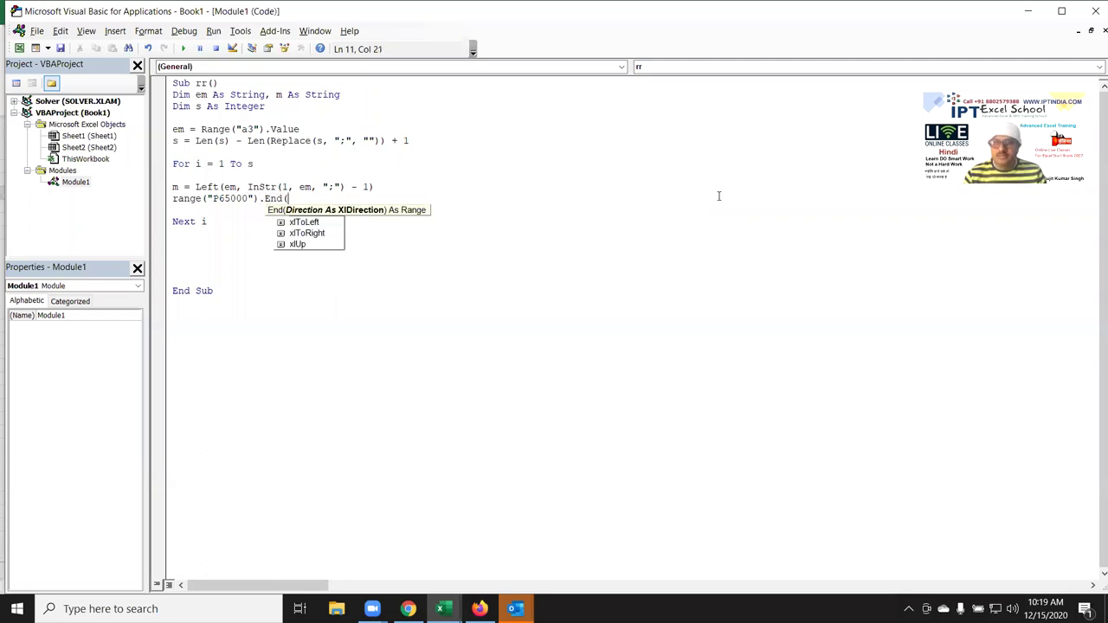
{"action": "key", "text": "Down"}
{"action": "key", "text": "Down"}
{"action": "key", "text": "Down"}
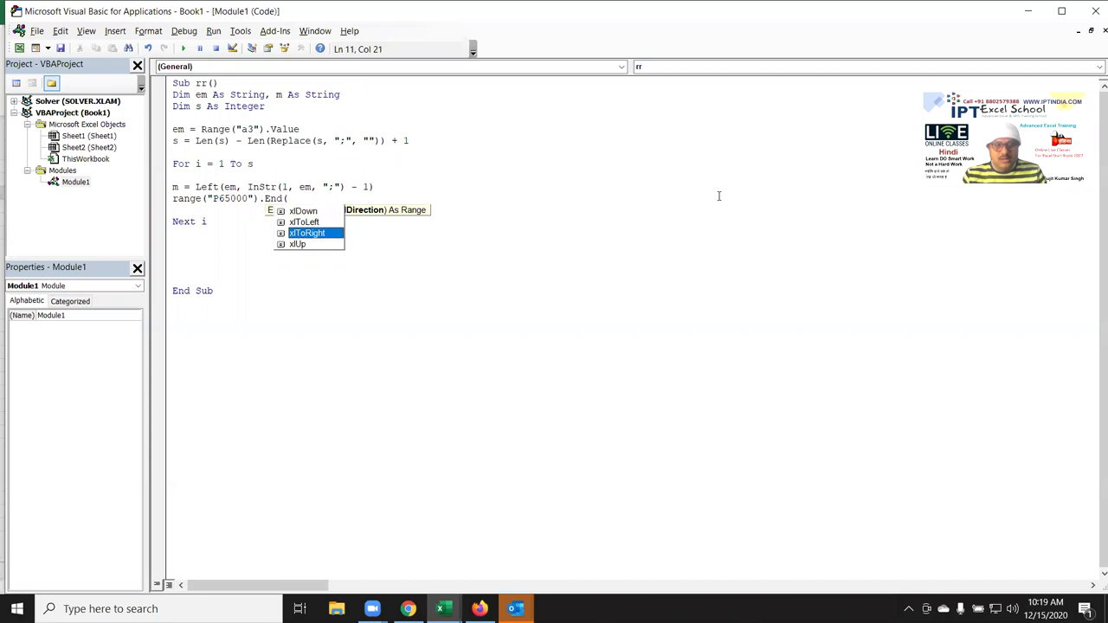
{"action": "key", "text": "Down"}
{"action": "key", "text": "Tab"}
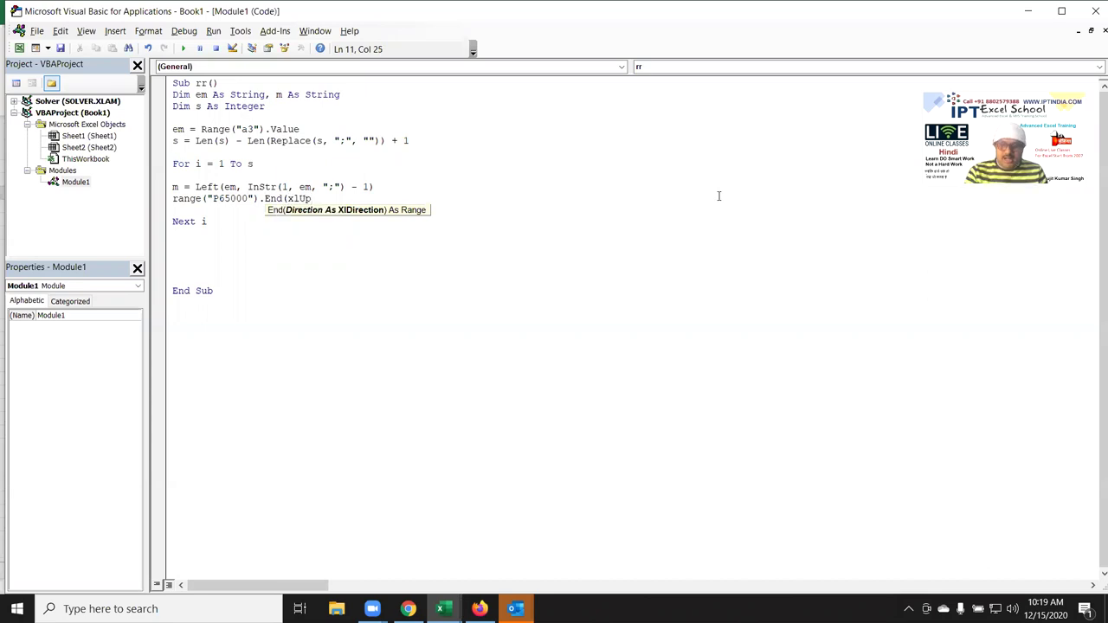
{"action": "type", "text": ").of"}
{"action": "key", "text": "Tab"}
{"action": "type", "text": "("}
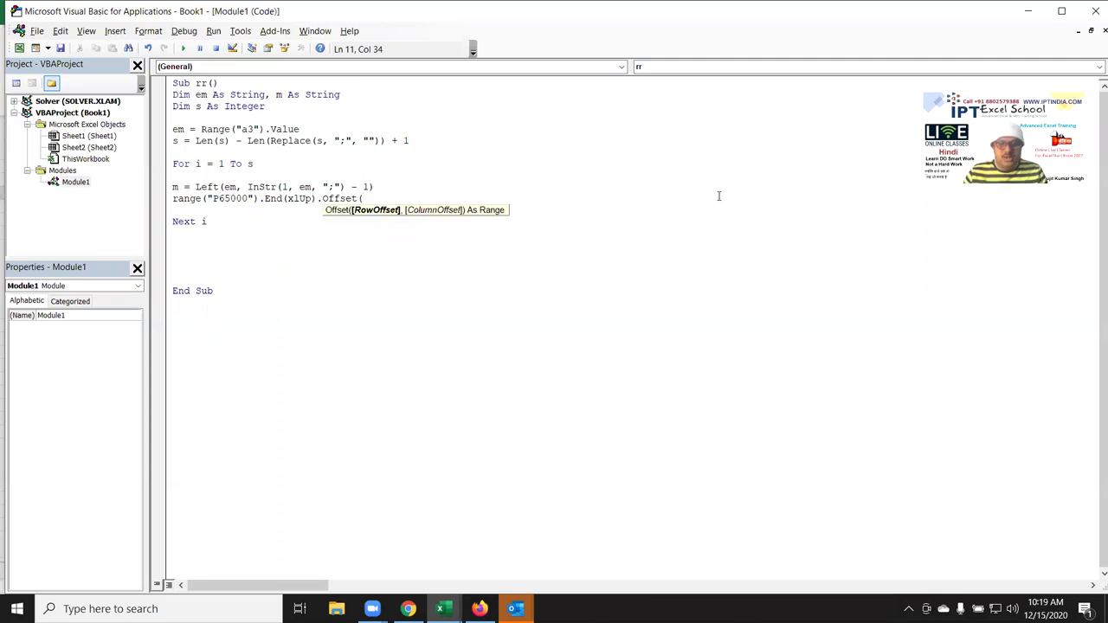
{"action": "type", "text": "1,0"}
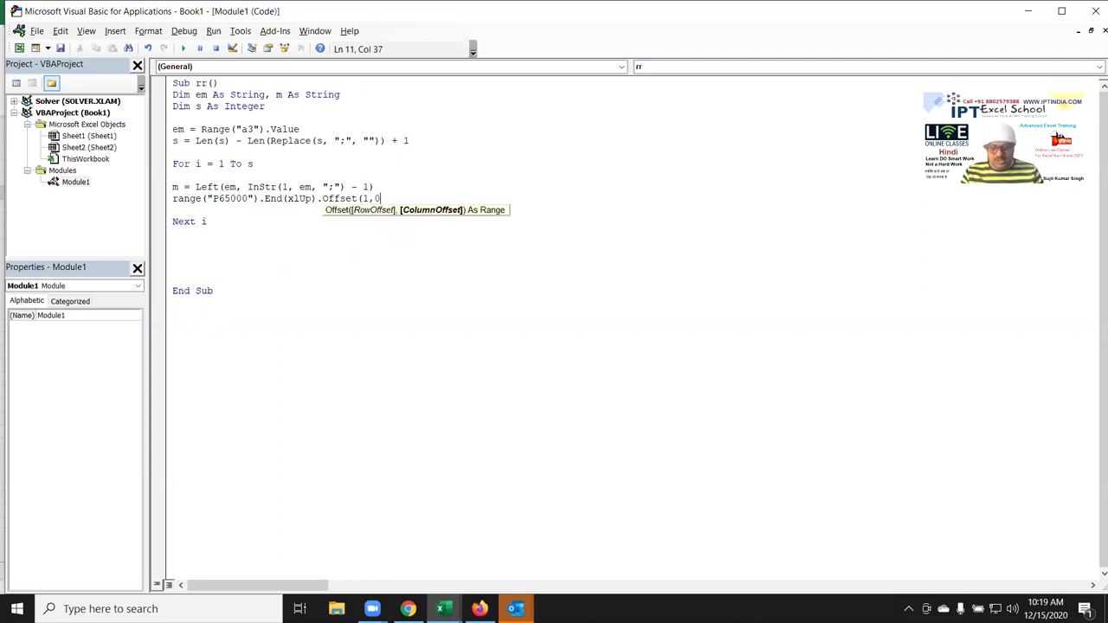
{"action": "type", "text": ").v"}
{"action": "key", "text": "Tab"}
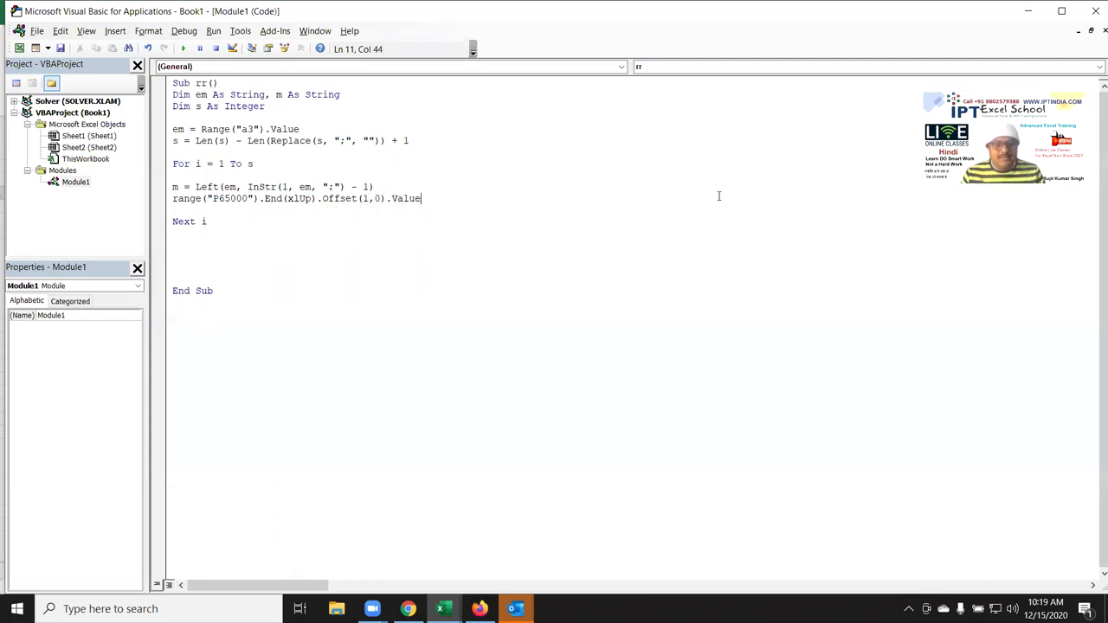
Finish the output line with = m and add em = Replace(em, m, "") below it
{"action": "type", "text": "= m"}
{"action": "key", "text": "Return"}
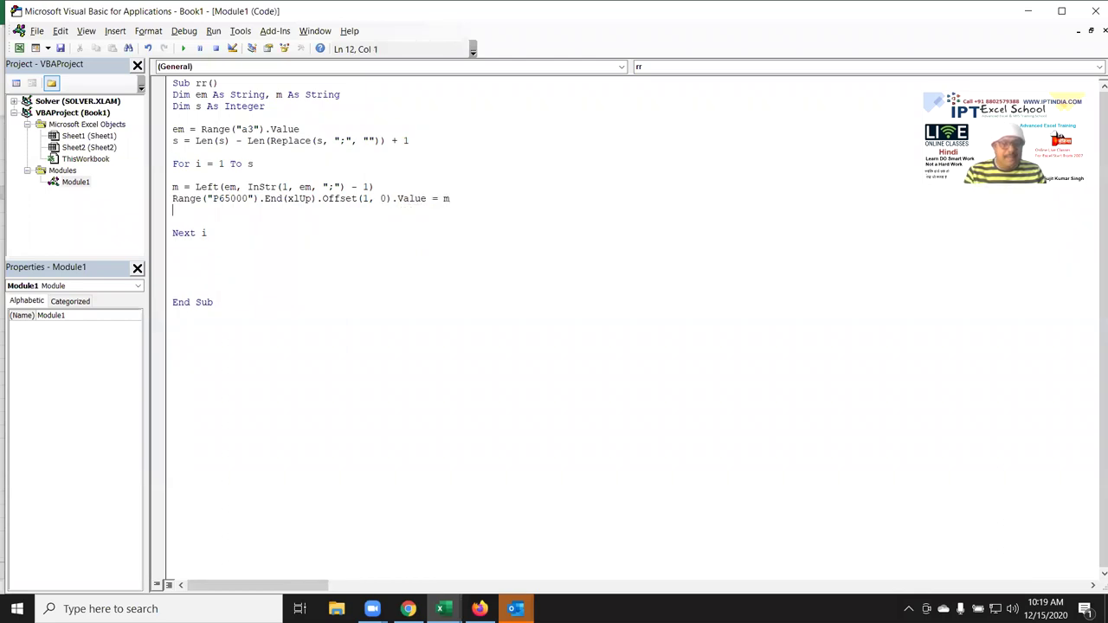
{"action": "type", "text": "em"}
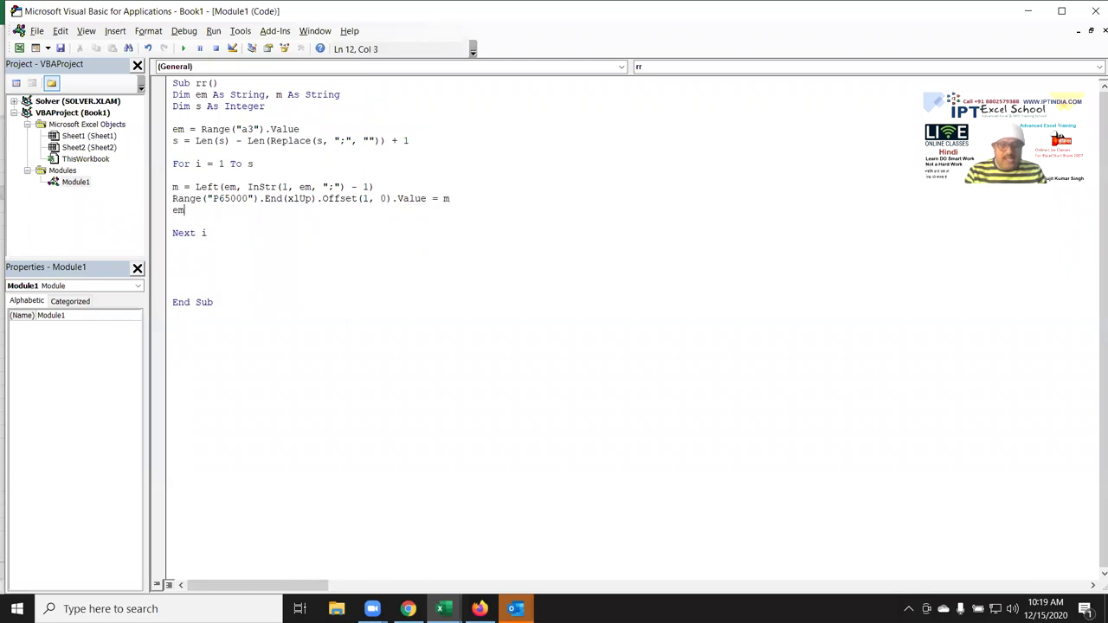
{"action": "type", "text": "="}
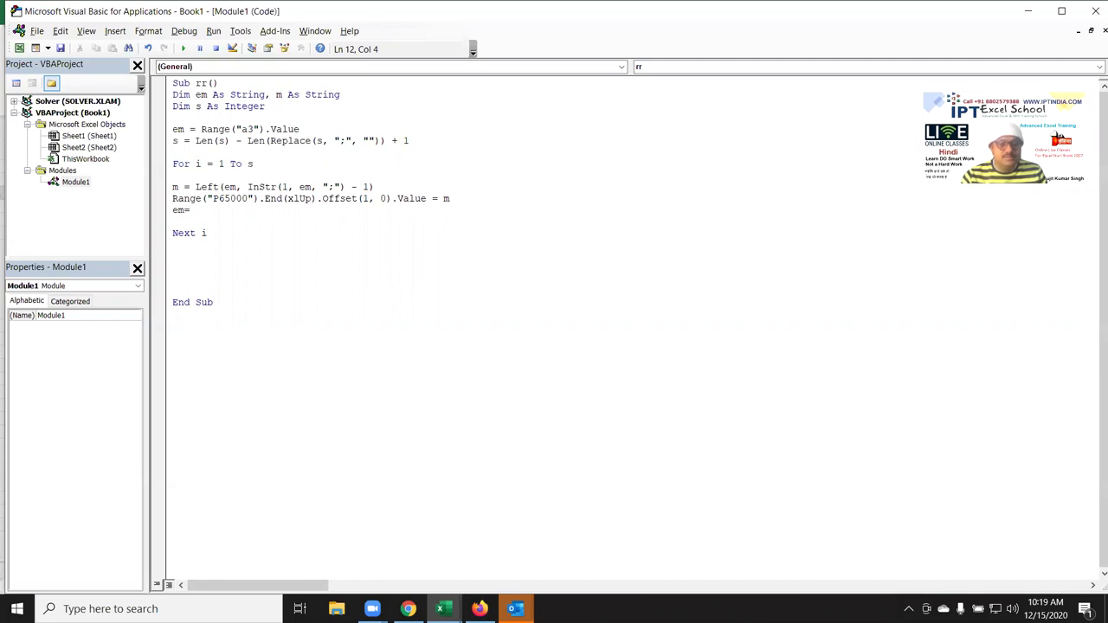
{"action": "type", "text": "replaice"}
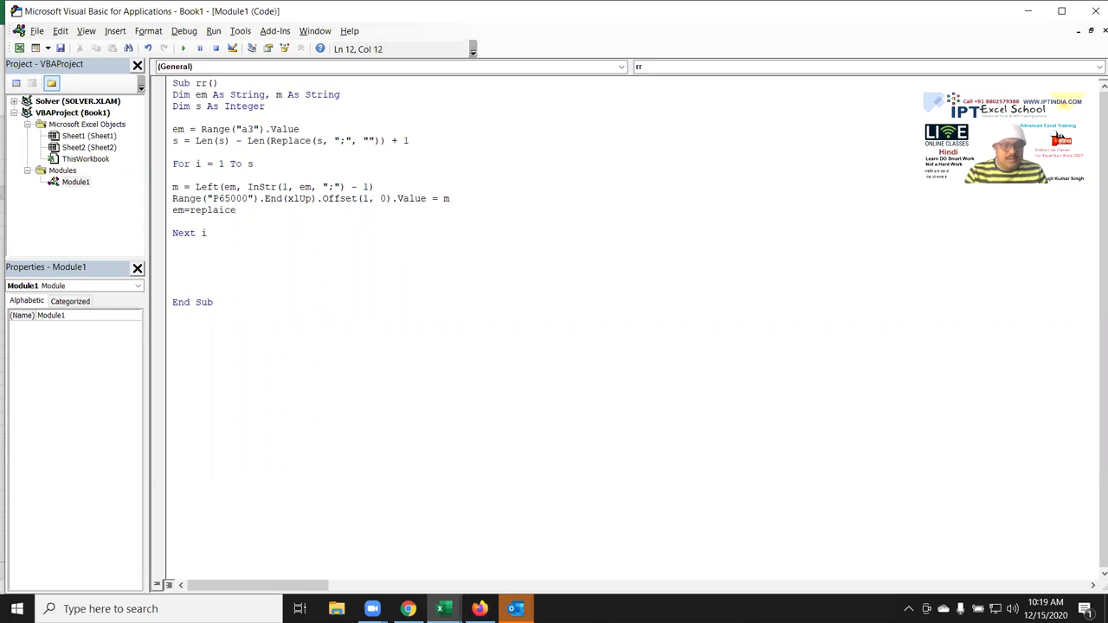
{"action": "key", "text": "BackSpace"}
{"action": "key", "text": "BackSpace"}
{"action": "key", "text": "BackSpace"}
{"action": "type", "text": "ce"}
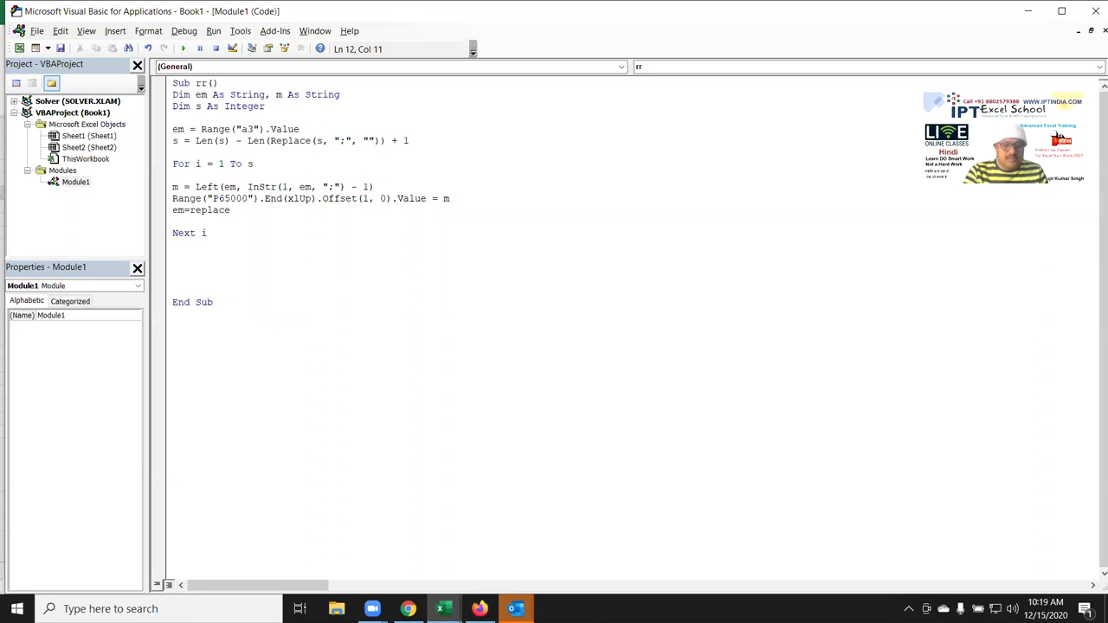
{"action": "type", "text": "("}
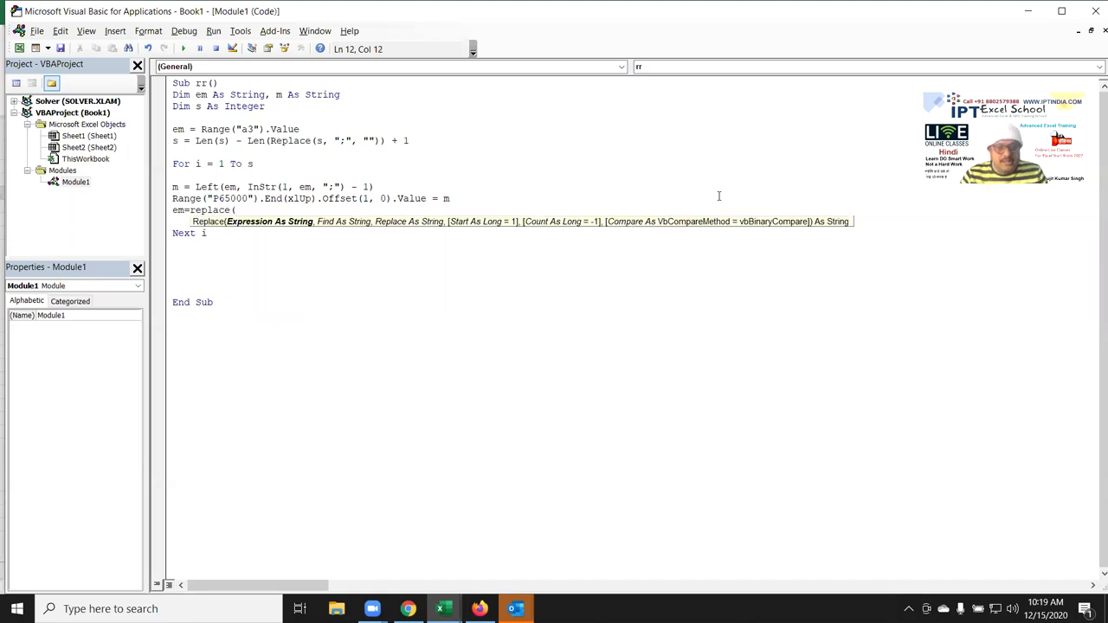
{"action": "type", "text": "em,m,"}
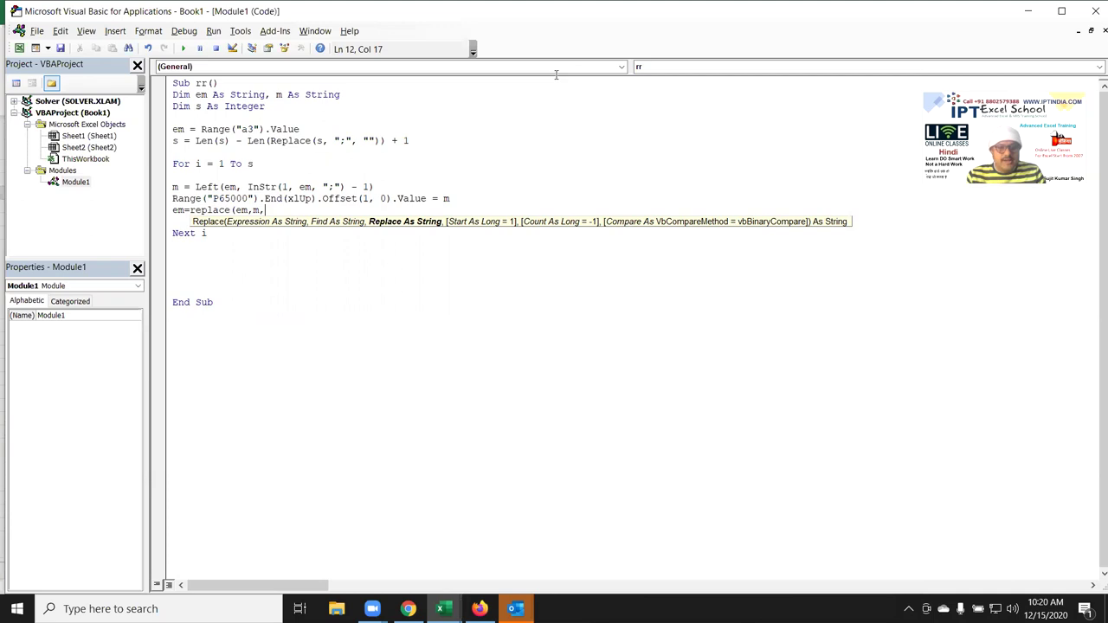
{"action": "type", "text": "\"\")"}
{"action": "key", "text": "Down"}
Remove the - 1 from the Left line so m keeps its semicolon
{"action": "left_click", "coordinate": [367, 187]}
{"action": "key", "text": "BackSpace"}
{"action": "key", "text": "BackSpace"}
{"action": "key", "text": "BackSpace"}
{"action": "key", "text": "BackSpace"}
{"action": "left_click", "coordinate": [641, 208]}
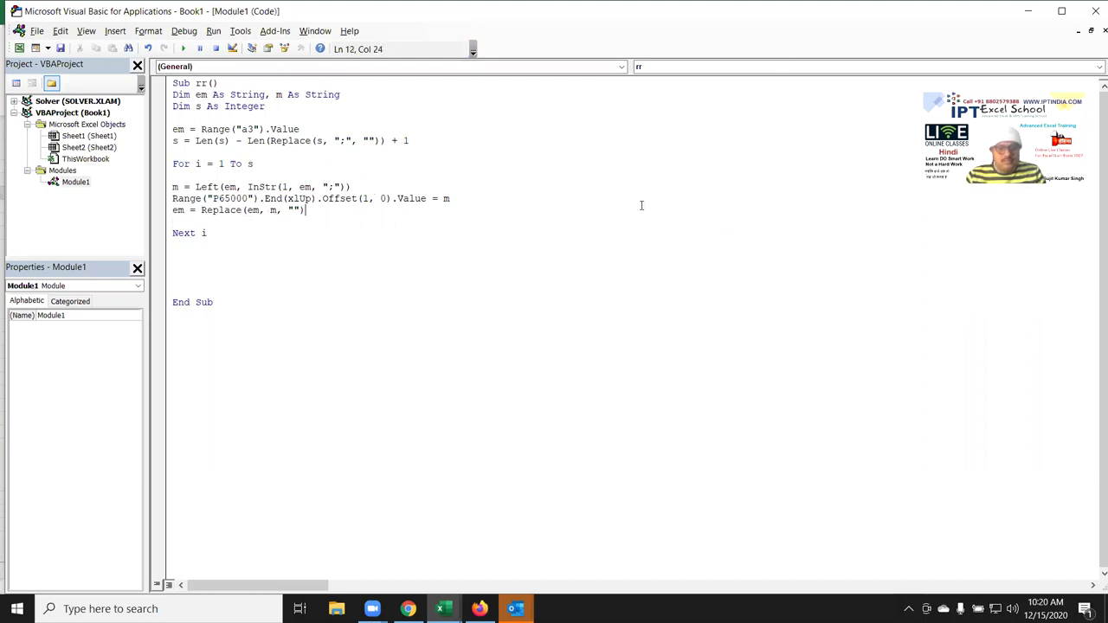
{"action": "left_click", "coordinate": [448, 199]}
Change the output value to Right(m, Len(m) - 1)
{"action": "type", "text": "ight("}
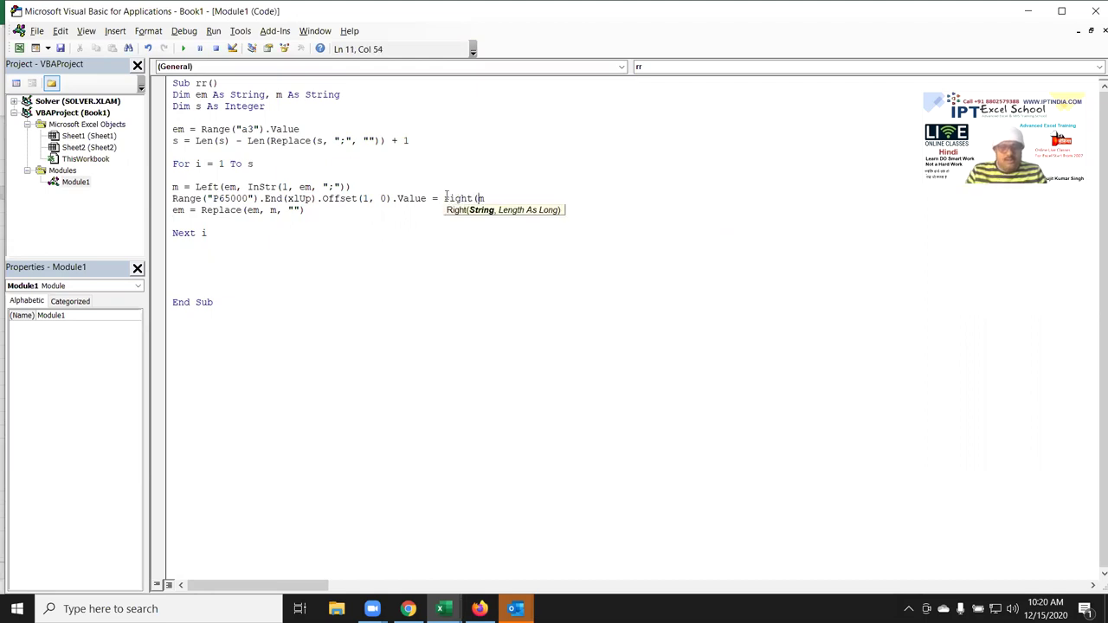
{"action": "key", "text": "Return"}
{"action": "type", "text": ",len(m"}
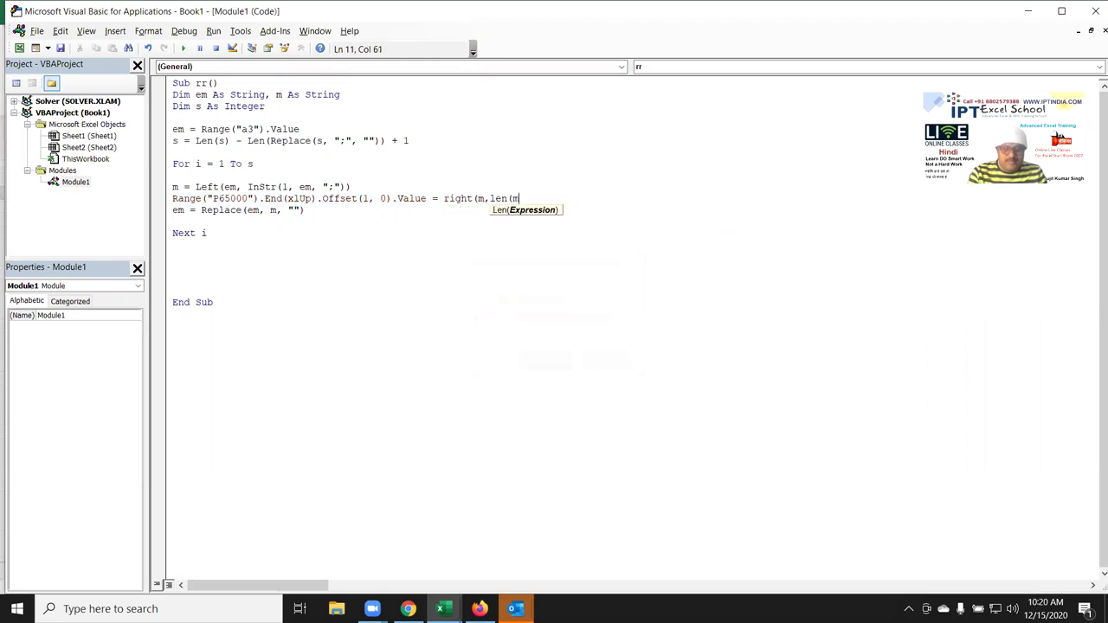
{"action": "type", "text": ")-1"}
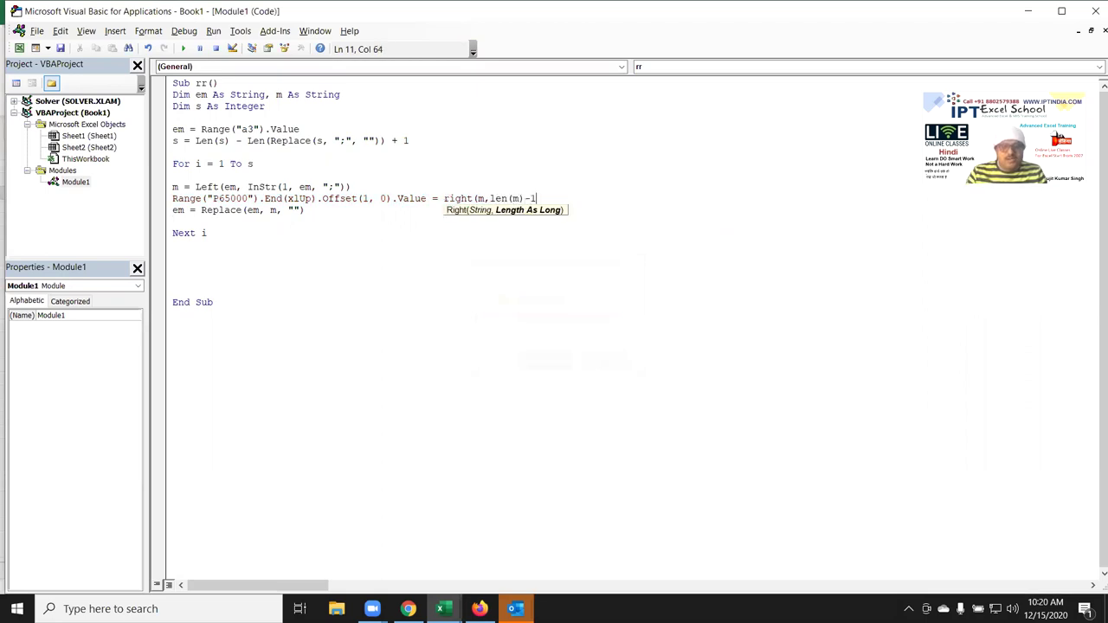
{"action": "type", "text": ")"}
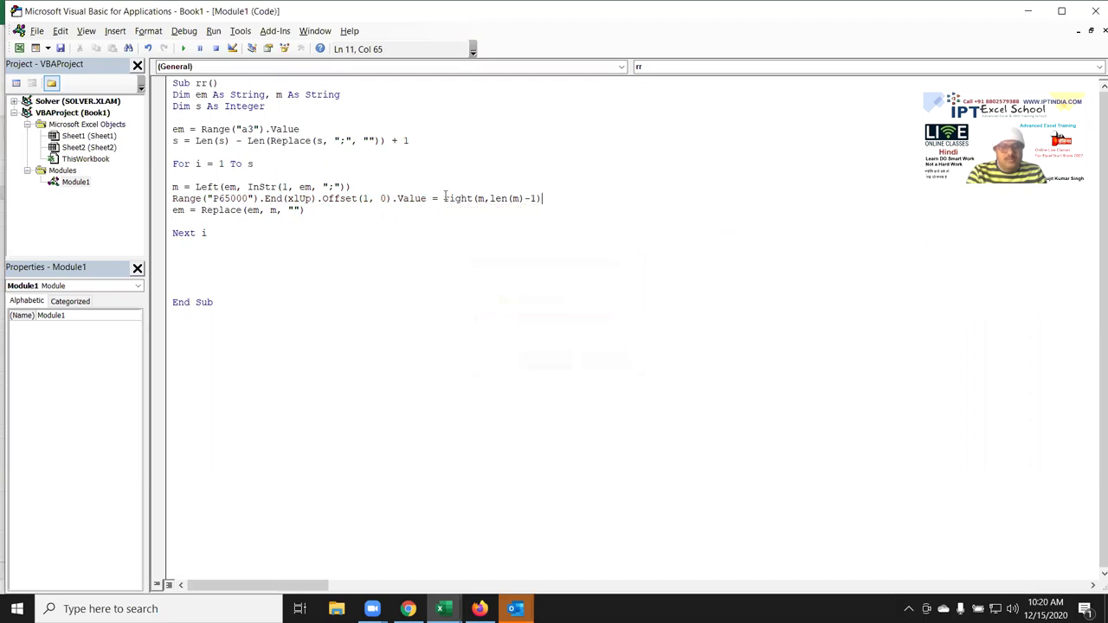
{"action": "left_click", "coordinate": [369, 231]}
Walk through the semicolon delimiter in Left and the Replace line
{"action": "left_click", "coordinate": [329, 187]}
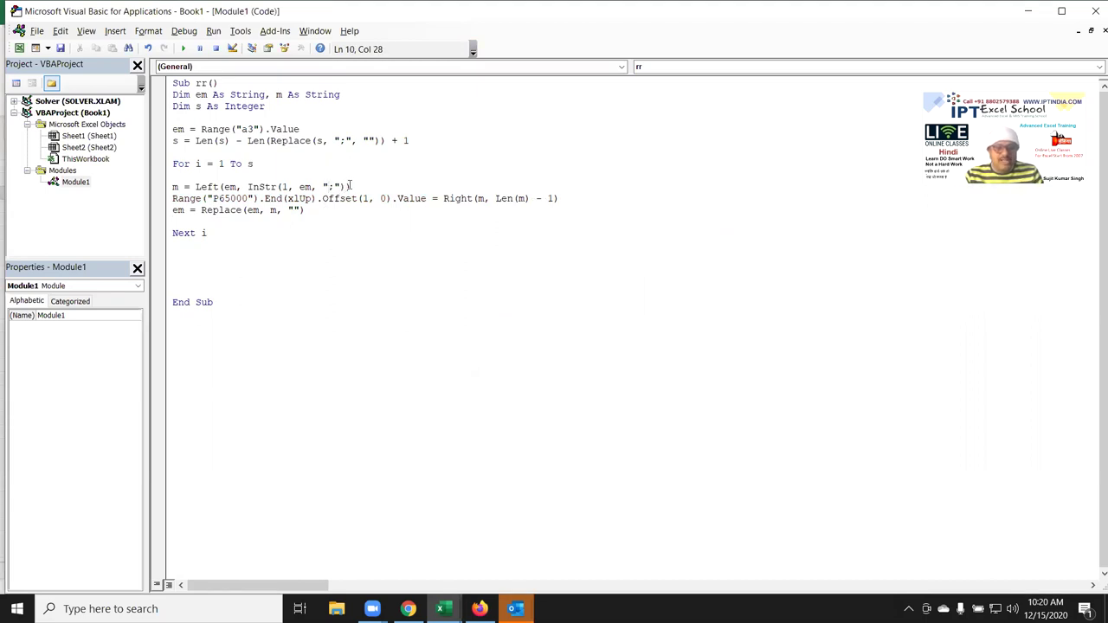
{"action": "mouse_move", "coordinate": [305, 211]}
{"action": "left_mouse_down"}
{"action": "mouse_move", "coordinate": [223, 199]}
{"action": "mouse_move", "coordinate": [193, 213]}
{"action": "left_mouse_up"}
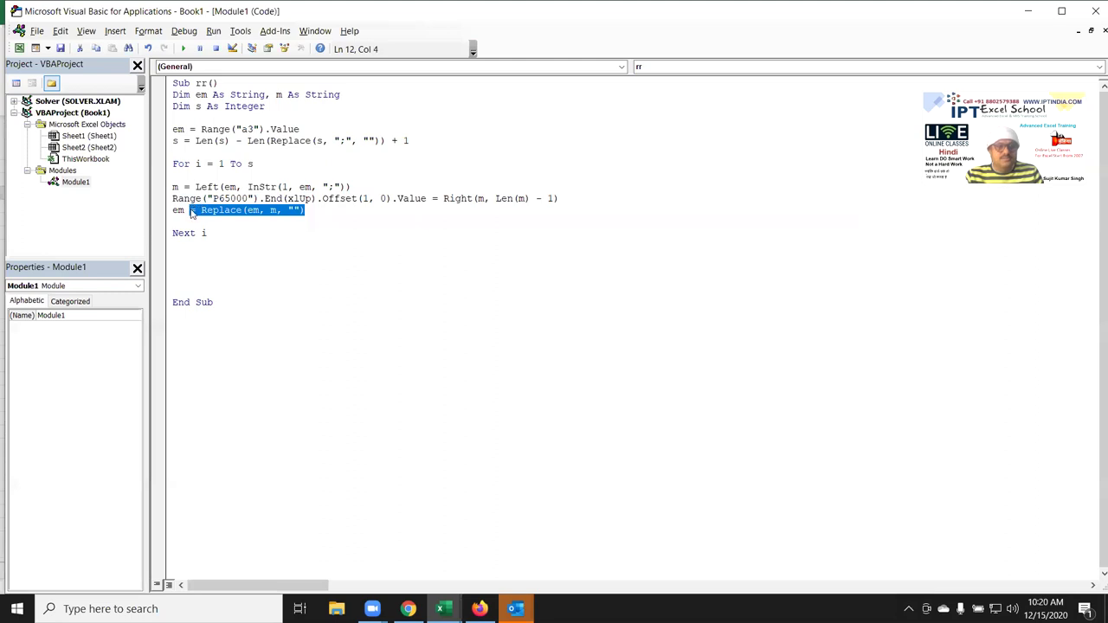
{"action": "left_click", "coordinate": [192, 213]}
{"action": "left_click", "coordinate": [314, 250]}
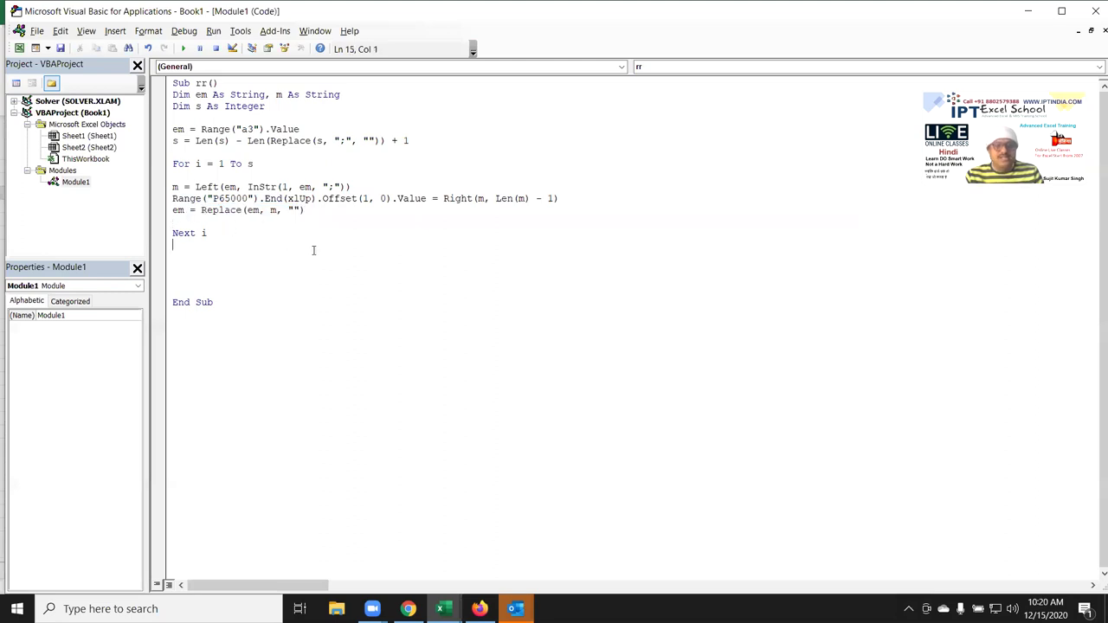
In Excel, clear the helper formulas in B3:C3
{"action": "key", "text": "alt+F11"}
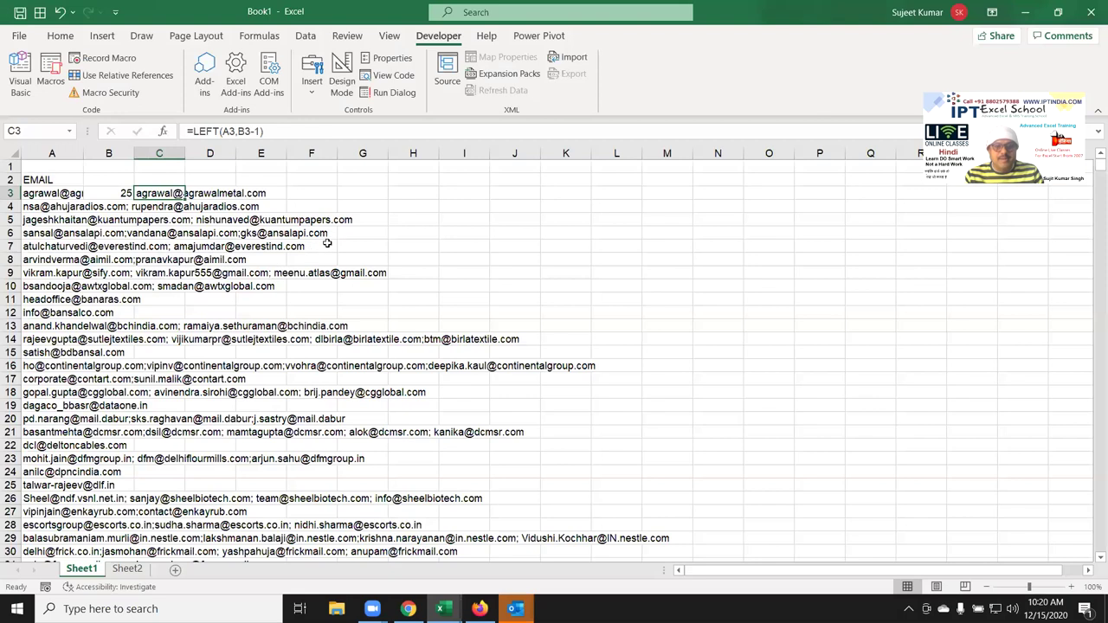
{"action": "key", "text": "Left"}
{"action": "key", "text": "shift+Right"}
{"action": "key", "text": "Delete"}
{"action": "key", "text": "Left"}
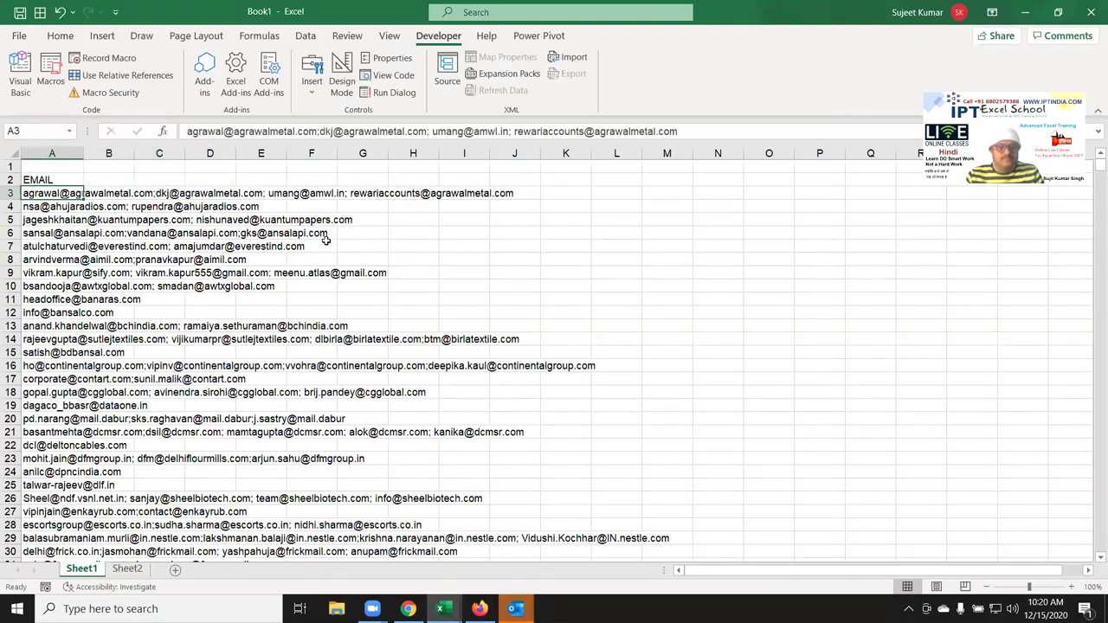
Run macro rr and check the first result in P2
{"action": "key", "text": "alt+F11"}
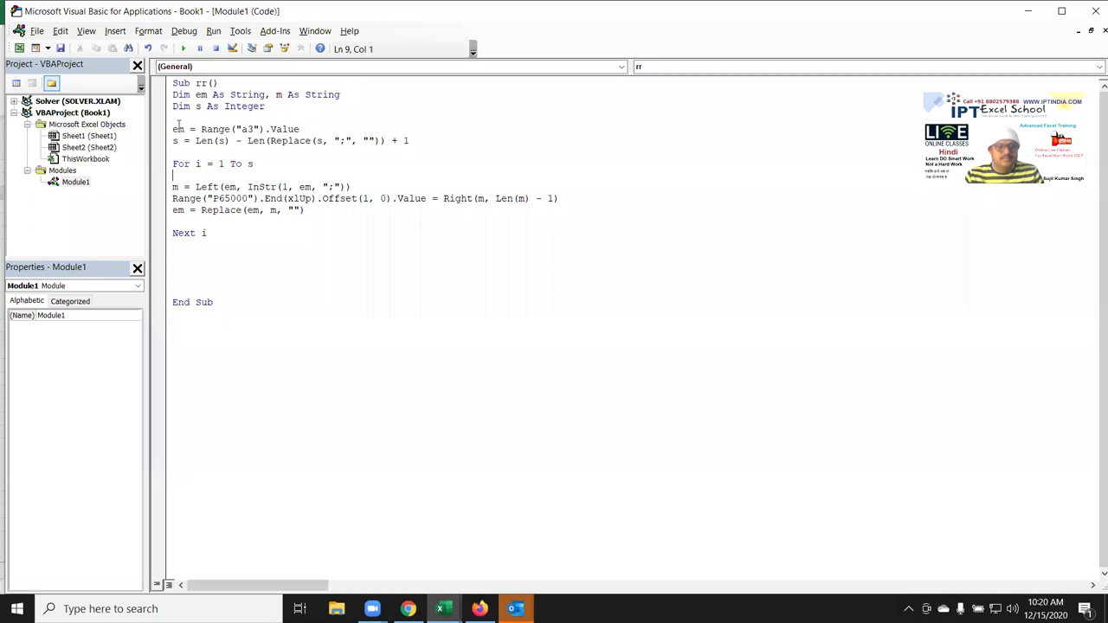
{"action": "left_click", "coordinate": [187, 49]}
{"action": "key", "text": "alt+F11"}
{"action": "left_click", "coordinate": [807, 182]}
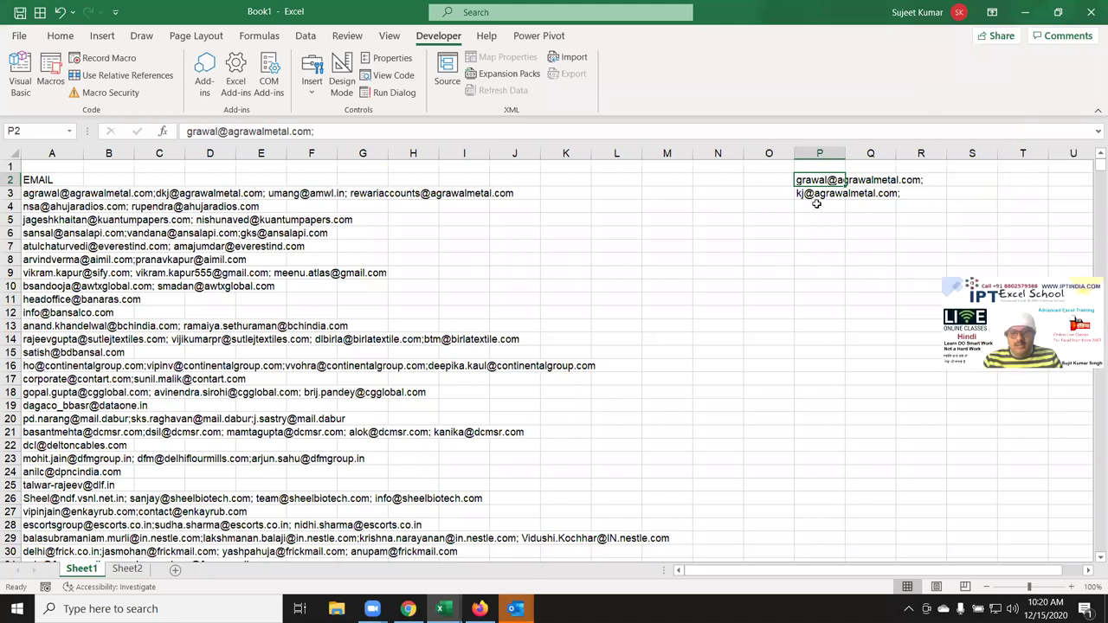
{"action": "key", "text": "alt+F11"}
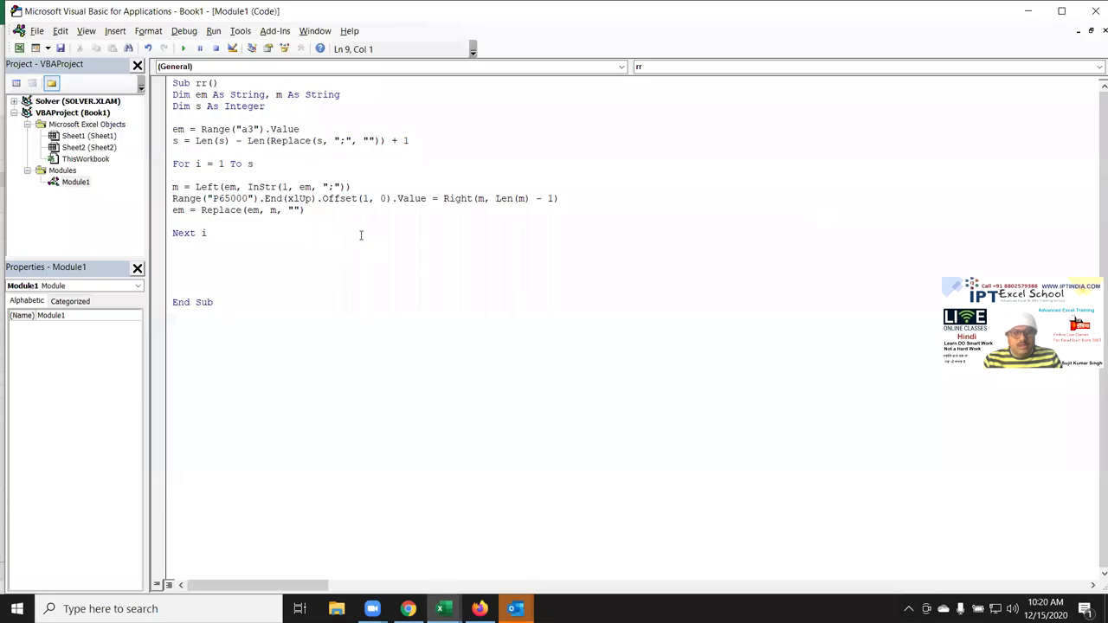
Replace Right with Left in the output line, giving Left(m, Len(m) - 1)
{"action": "double_click", "coordinate": [457, 198]}
{"action": "key", "text": "BackSpace"}
{"action": "type", "text": "lenft"}
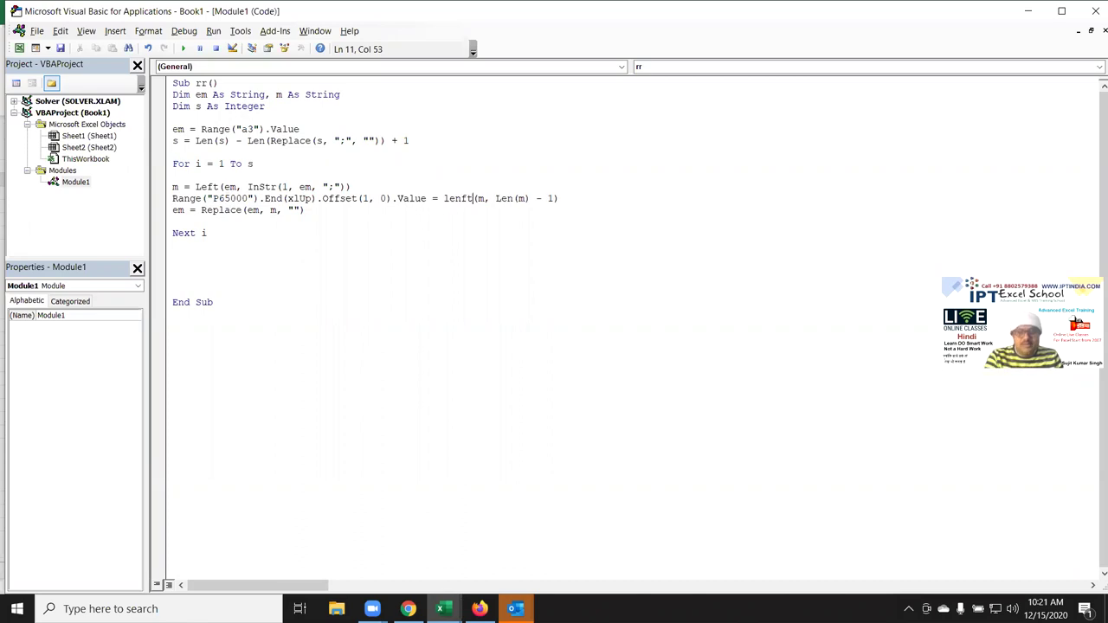
{"action": "left_click", "coordinate": [339, 239]}
{"action": "left_click", "coordinate": [461, 199]}
{"action": "key", "text": "BackSpace"}
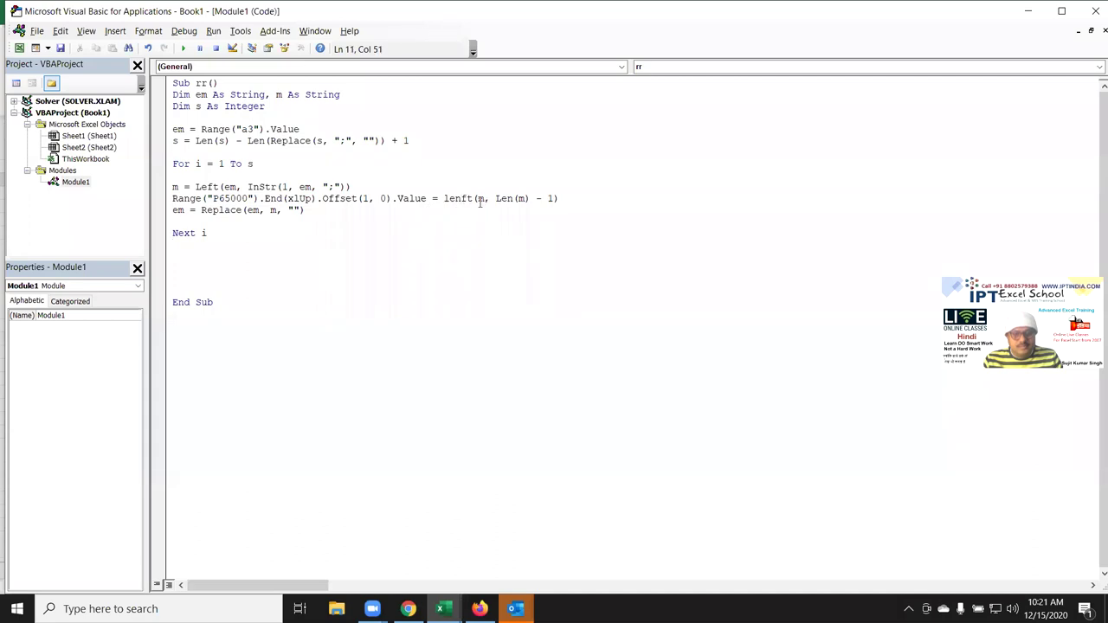
{"action": "key", "text": "Down"}
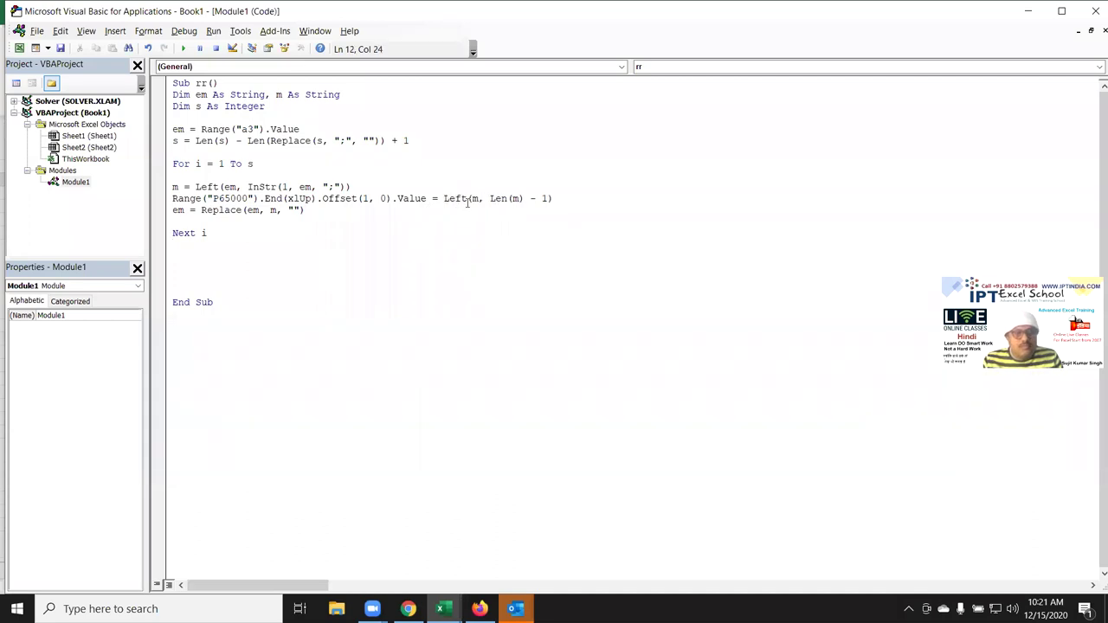
In Excel, clear the old results in P2:P3
{"action": "key", "text": "alt+F11"}
{"action": "left_click_drag", "start_coordinate": [827, 180], "coordinate": [829, 198]}
{"action": "key", "text": "Delete"}
{"action": "left_click", "coordinate": [830, 197]}
Review the Replace arguments, rerun the macro and view the results in Excel
{"action": "key", "text": "alt+F11"}
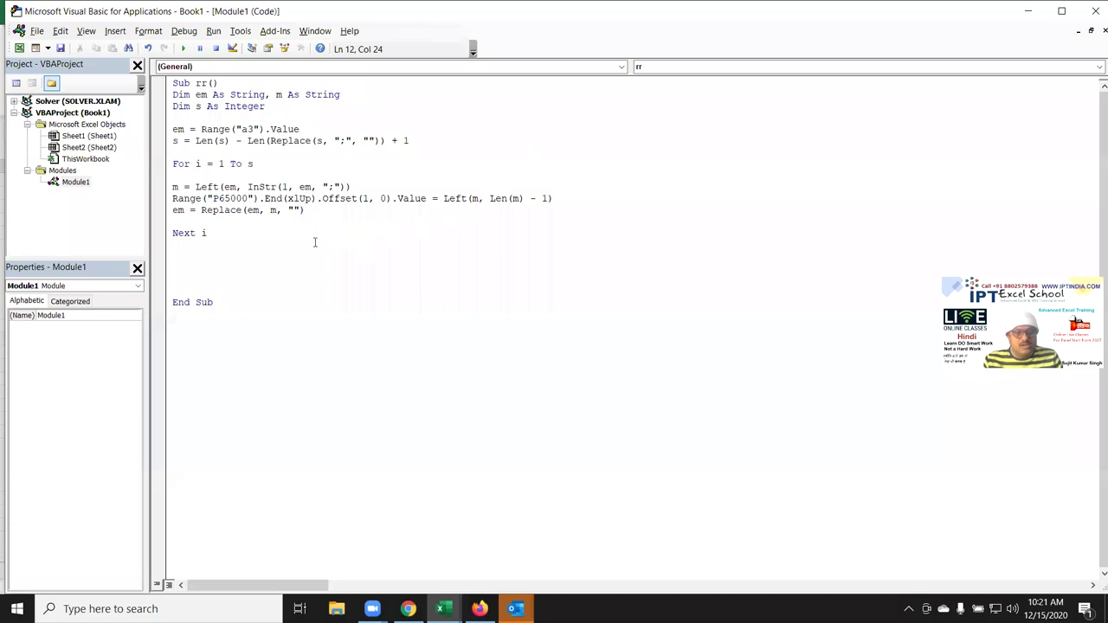
{"action": "left_click", "coordinate": [260, 211]}
{"action": "double_click", "coordinate": [274, 210]}
{"action": "left_click", "coordinate": [293, 209]}
{"action": "left_click", "coordinate": [324, 220]}
{"action": "key", "text": "Up"}
{"action": "key", "text": "Up"}
{"action": "key", "text": "Up"}
{"action": "key", "text": "alt+F11"}
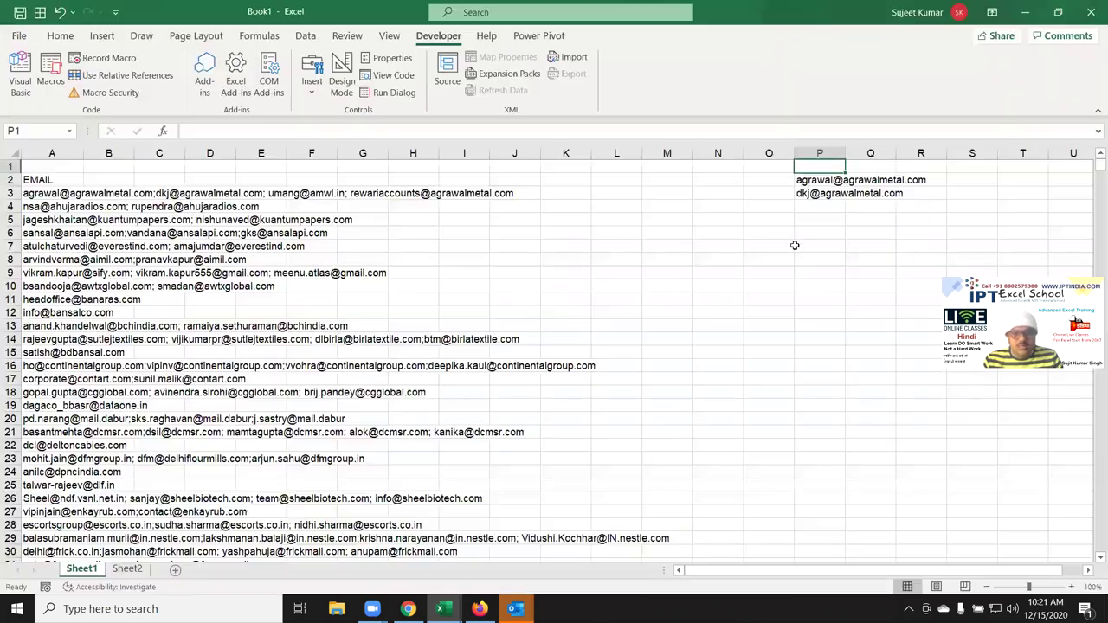
Compare P2:P3 with A3's list, then delete the two extracted e-mails from P2:P3
{"action": "left_click", "coordinate": [63, 194]}
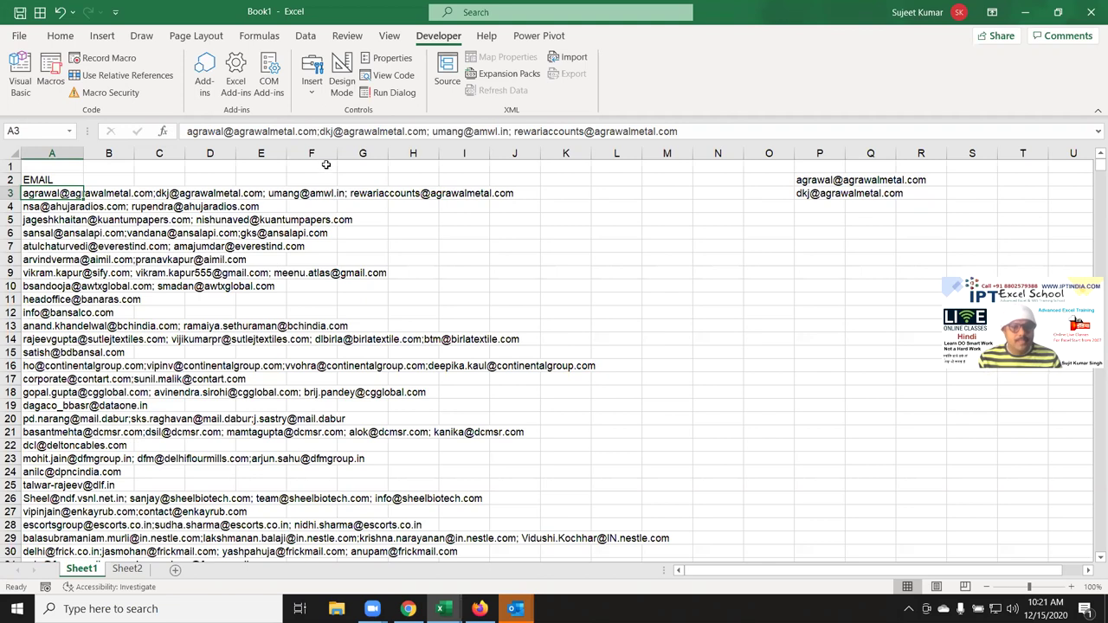
{"action": "key", "text": "alt+F11"}
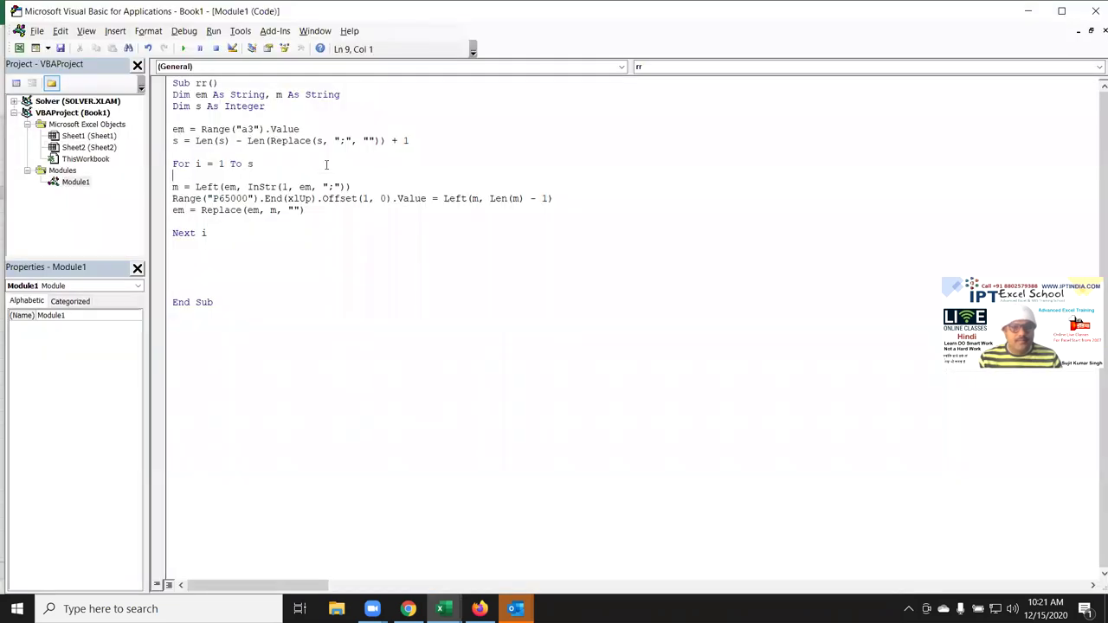
{"action": "key", "text": "alt+F11"}
{"action": "left_click_drag", "start_coordinate": [814, 179], "coordinate": [817, 196]}
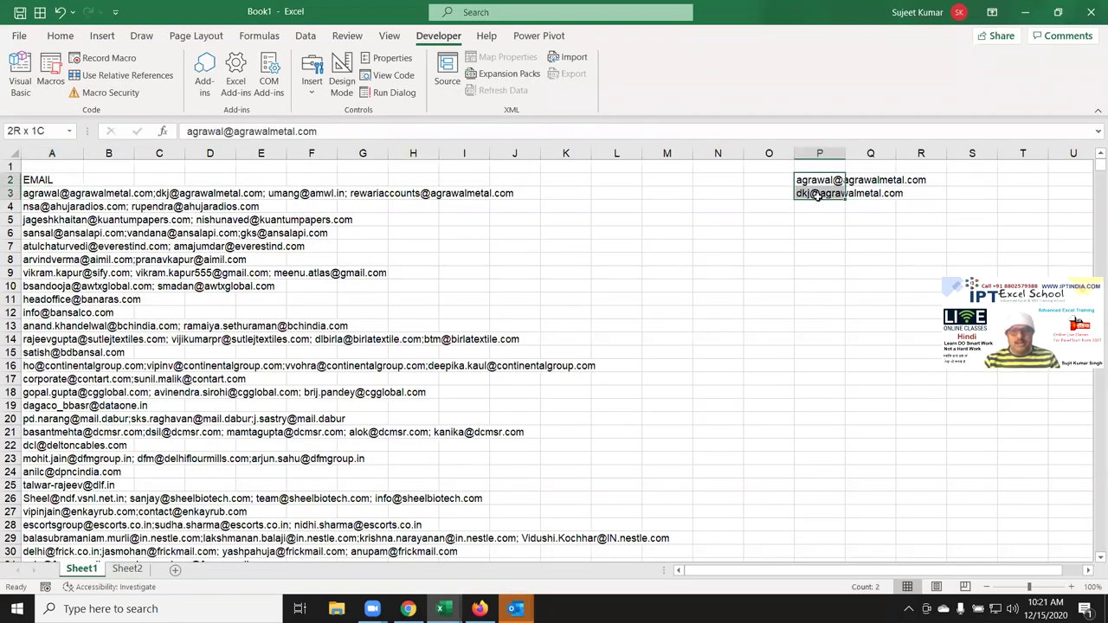
{"action": "key", "text": "Delete"}
{"action": "key", "text": "alt+F11"}
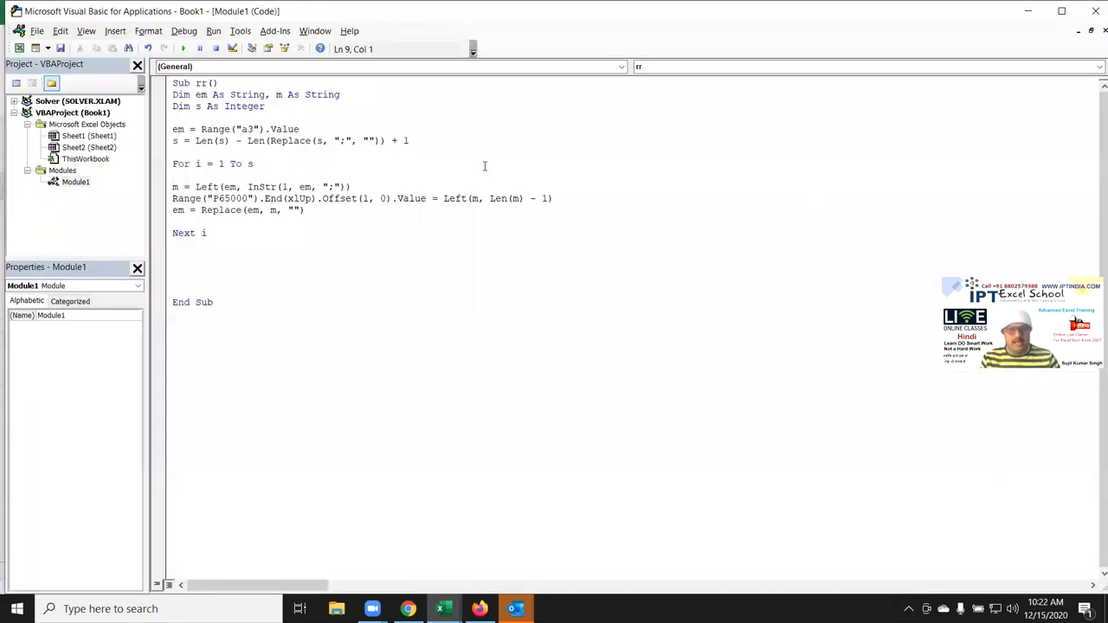
{"action": "left_click", "coordinate": [464, 163]}
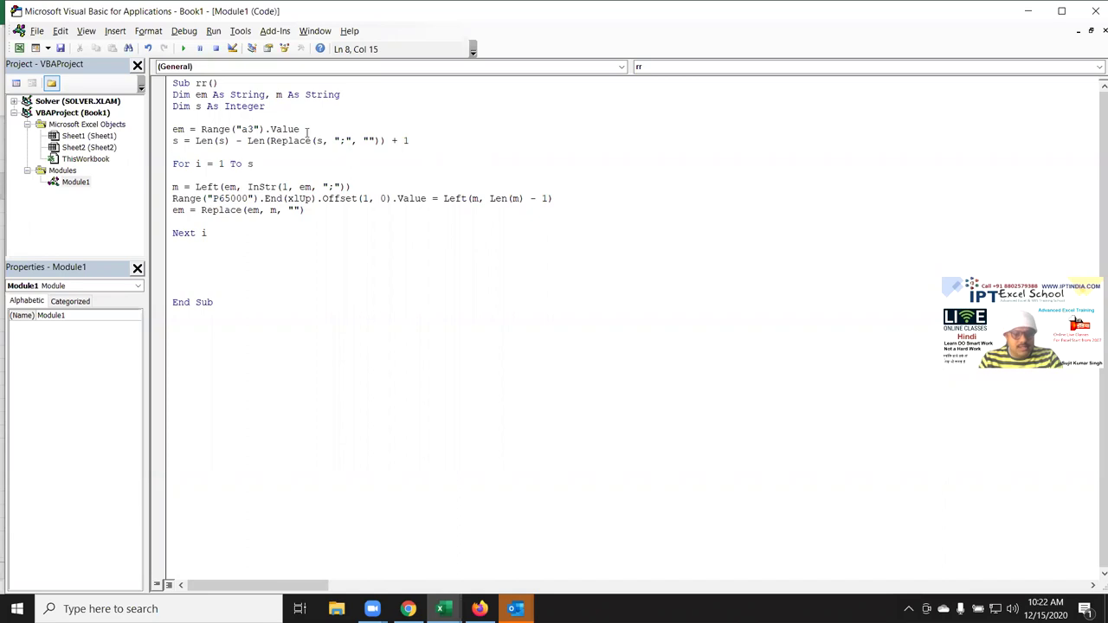
Step macro rr to the For line, confirm s equals 2, then reset the run
{"action": "key", "text": "F4"}
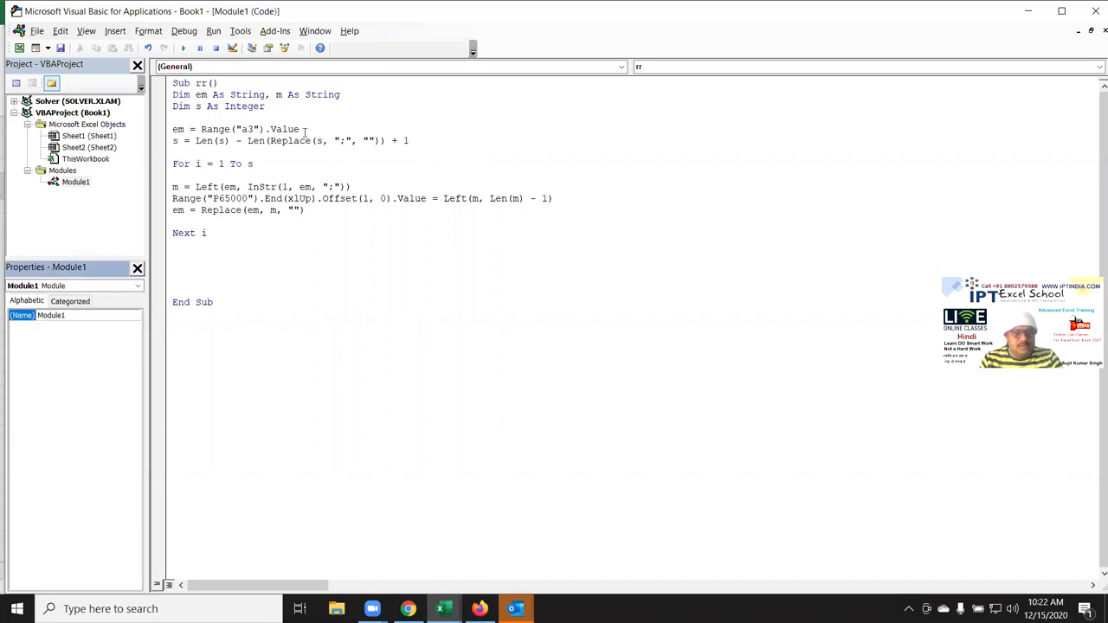
{"action": "left_click", "coordinate": [289, 129]}
{"action": "key", "text": "F4"}
{"action": "left_click", "coordinate": [282, 129]}
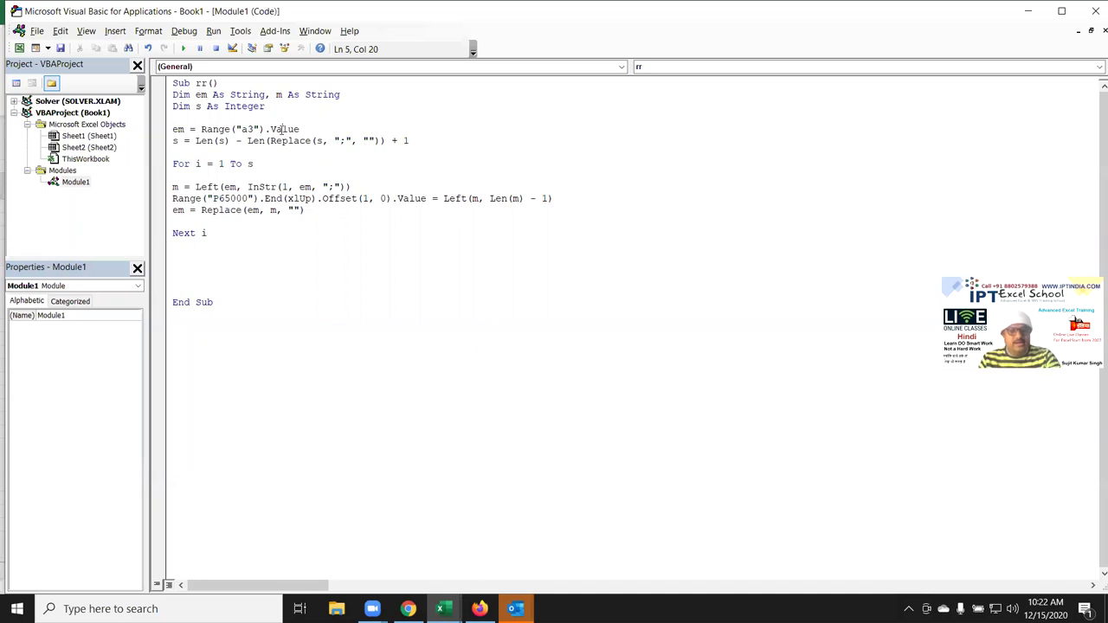
{"action": "key", "text": "F8"}
{"action": "key", "text": "F8"}
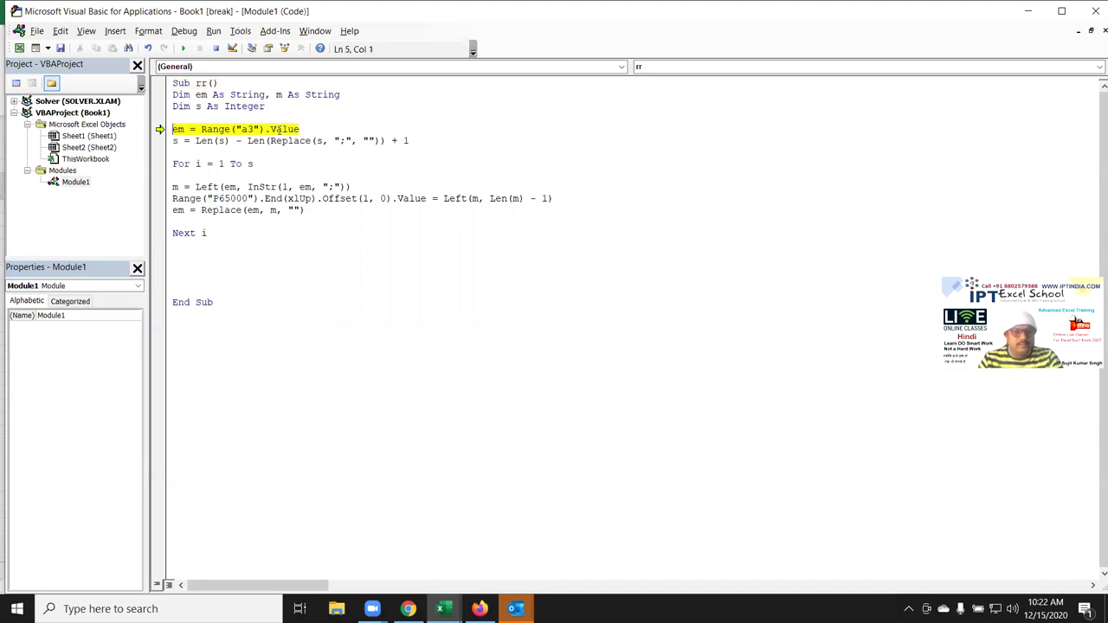
{"action": "key", "text": "F8"}
{"action": "mouse_move", "coordinate": [182, 128]}
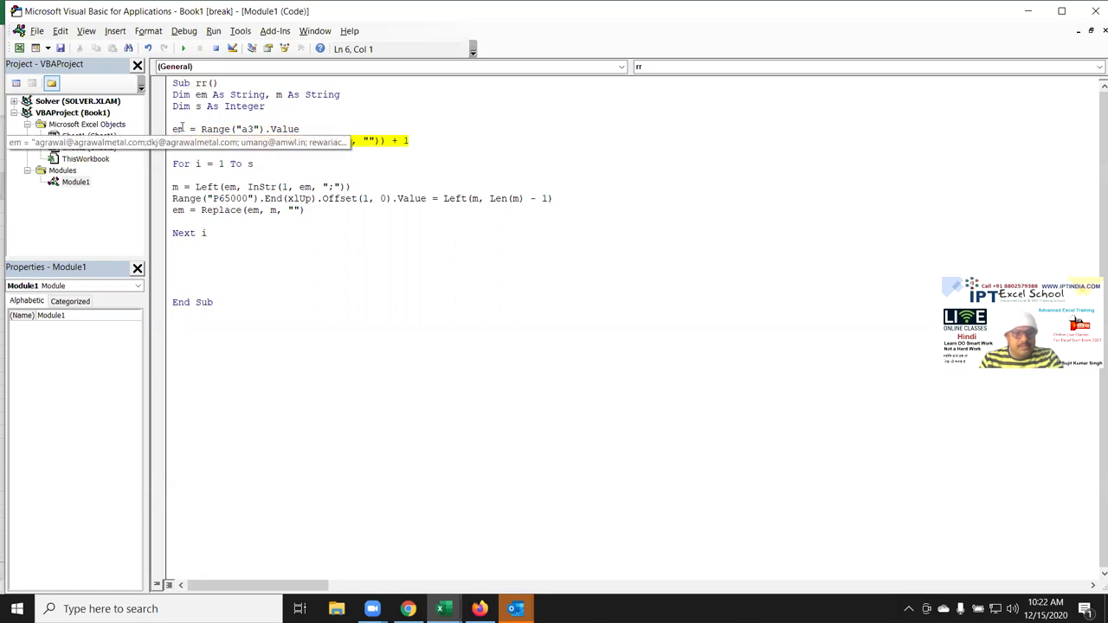
{"action": "key", "text": "F8"}
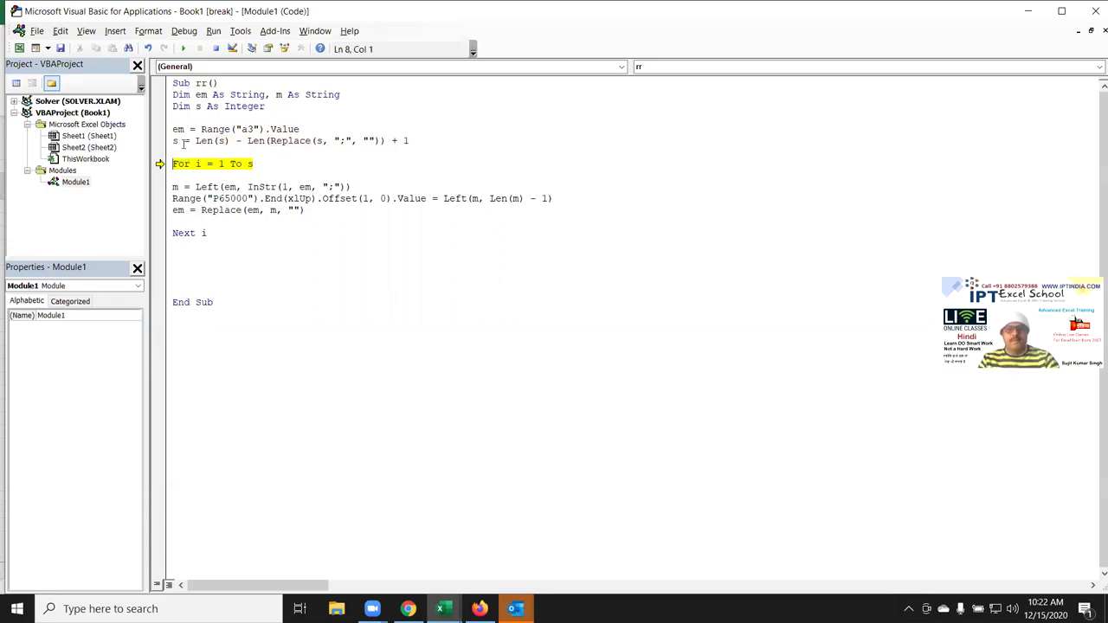
{"action": "left_click", "coordinate": [216, 48]}
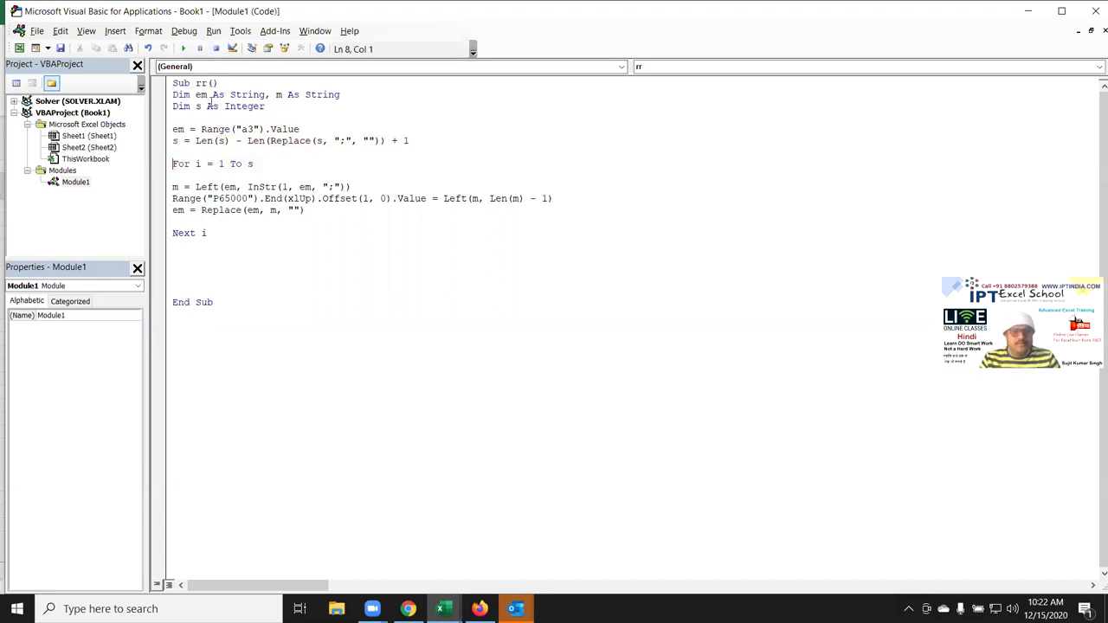
{"action": "key", "text": "alt+F11"}
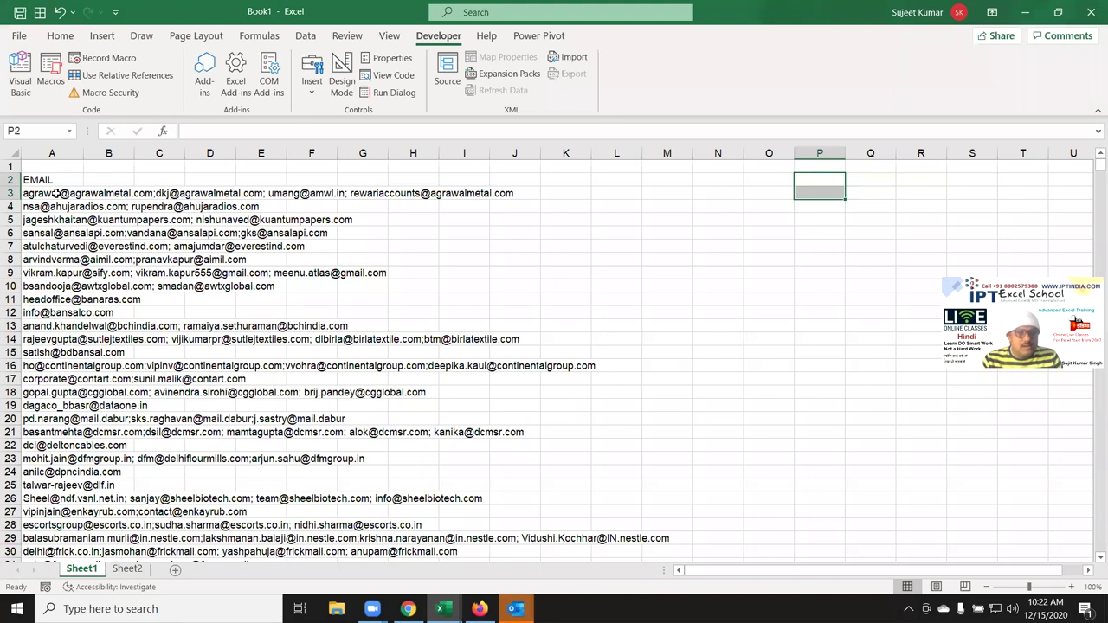
Inspect A3's semicolon-separated e-mail list in the formula bar without editing it
{"action": "left_click", "coordinate": [76, 192]}
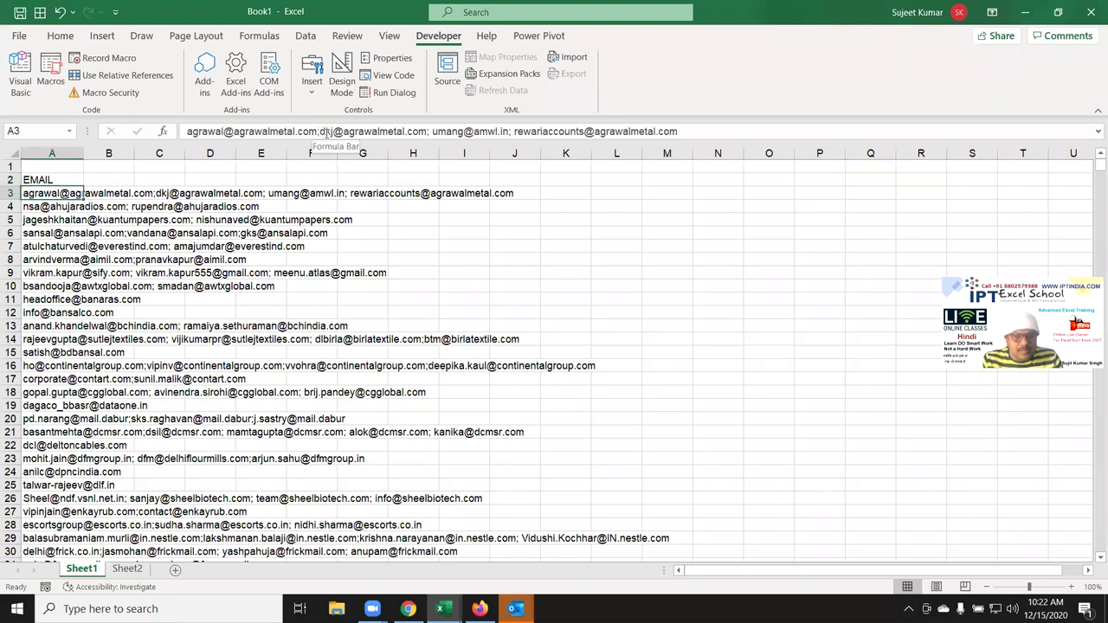
{"action": "left_click", "coordinate": [426, 131]}
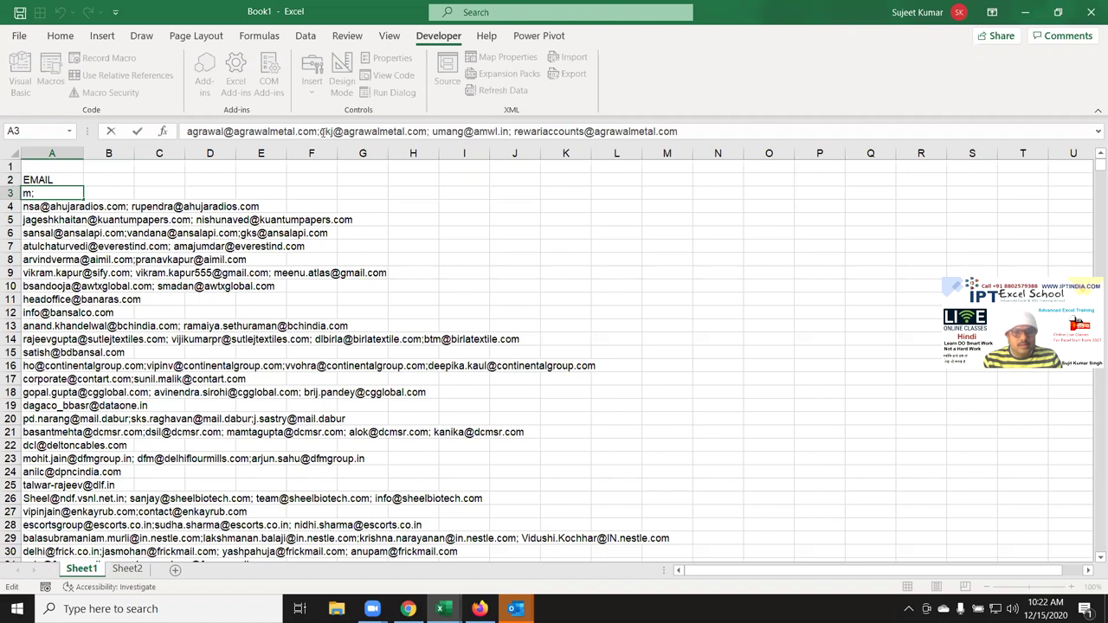
{"action": "key", "text": "Escape"}
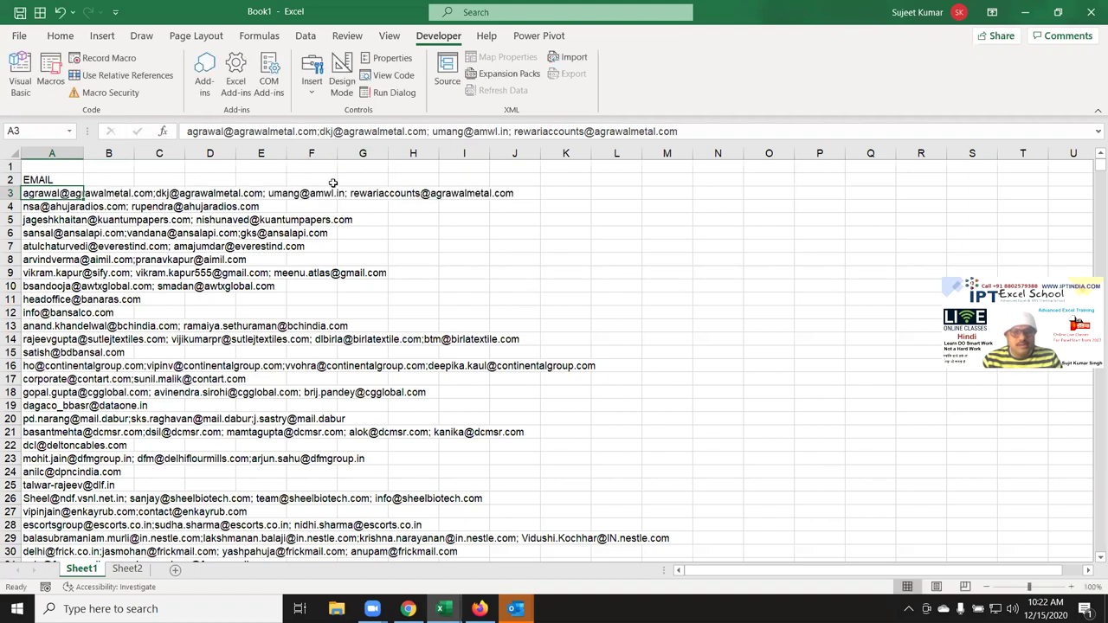
{"action": "key", "text": "alt+F11"}
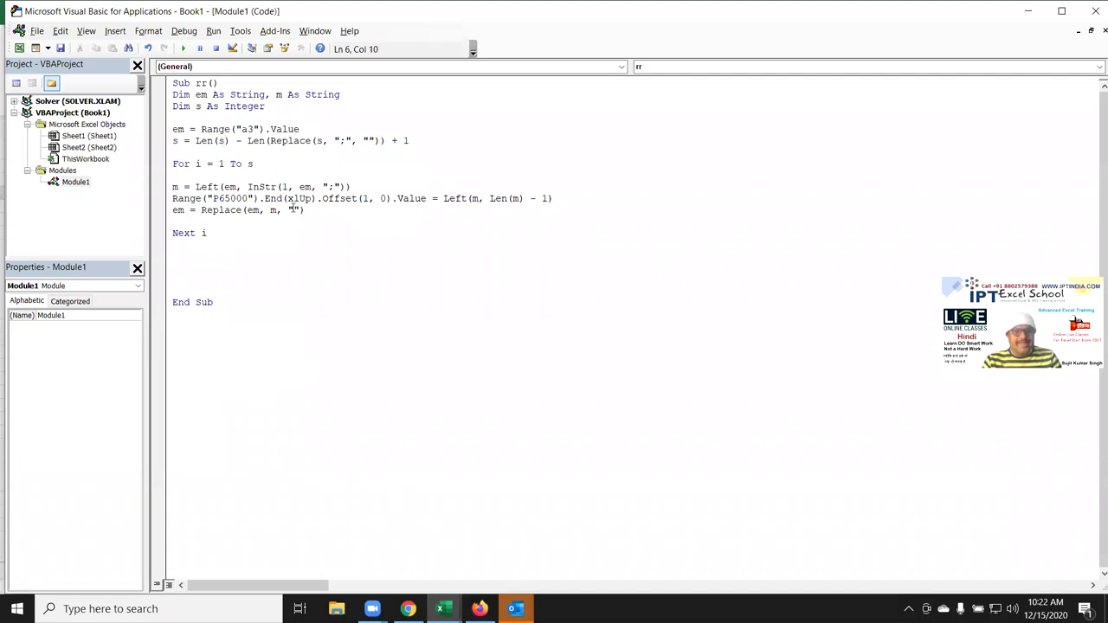
Change the count line to s = Len(em) - Len(Replace(em, ";", "")) + 1
{"action": "double_click", "coordinate": [220, 140]}
{"action": "key", "text": "BackSpace"}
{"action": "type", "text": "em"}
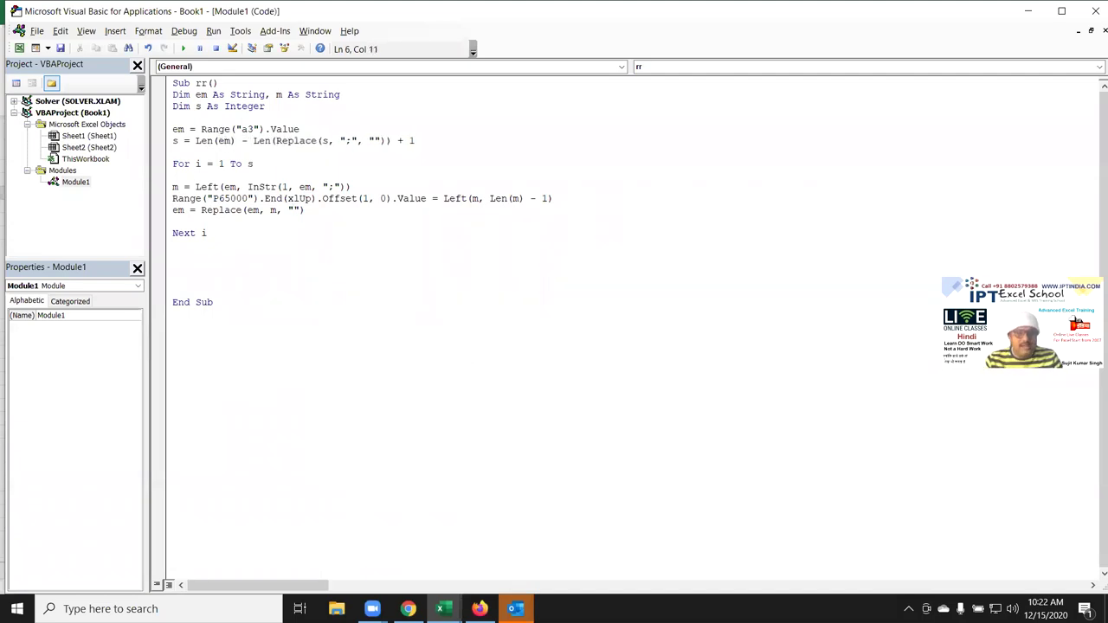
{"action": "double_click", "coordinate": [323, 140]}
{"action": "key", "text": "BackSpace"}
{"action": "type", "text": "em"}
{"action": "left_click", "coordinate": [317, 163]}
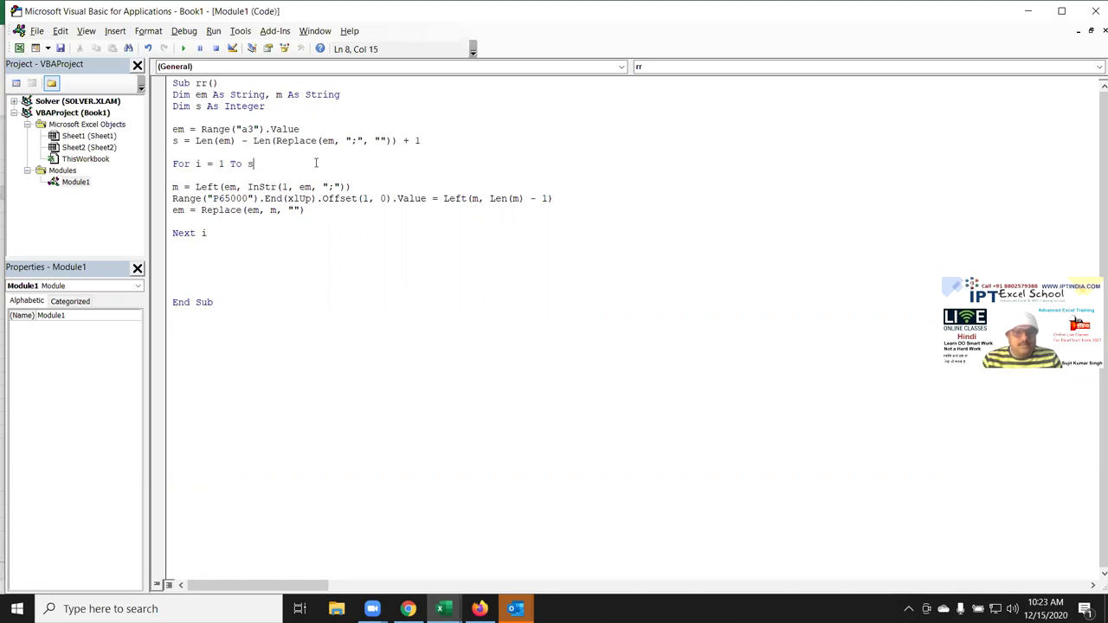
Run macro rr, debug run-time error 5, inspect the variable values, and reset
{"action": "key", "text": "alt+F11"}
{"action": "key", "text": "alt+F11"}
{"action": "left_click", "coordinate": [183, 49]}
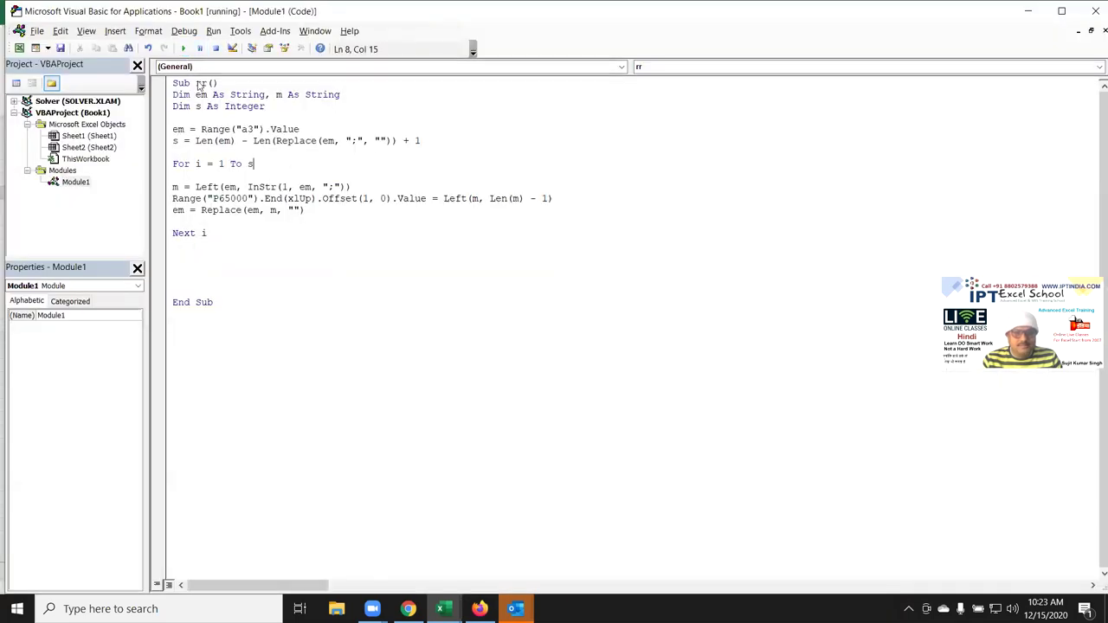
{"action": "left_click", "coordinate": [573, 279]}
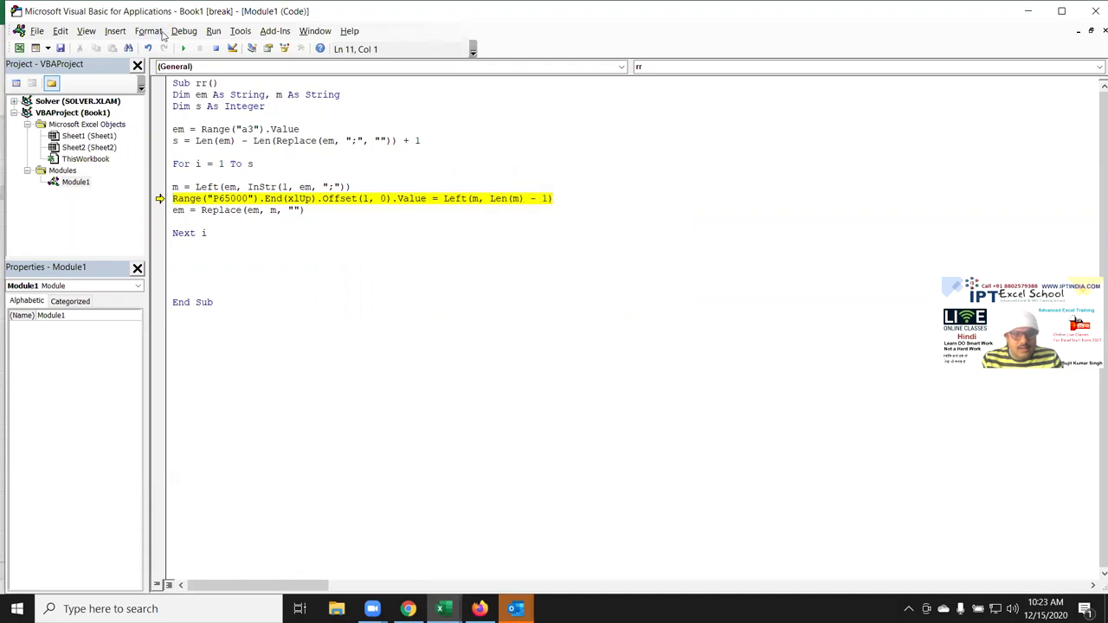
{"action": "mouse_move", "coordinate": [514, 198]}
{"action": "mouse_move", "coordinate": [175, 187]}
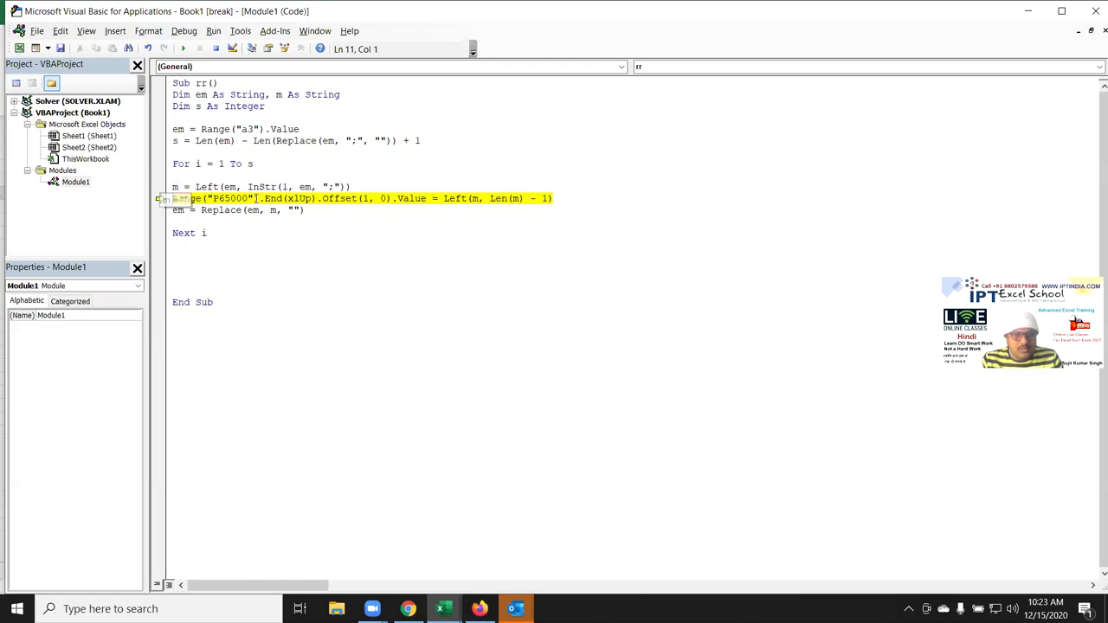
{"action": "mouse_move", "coordinate": [228, 191]}
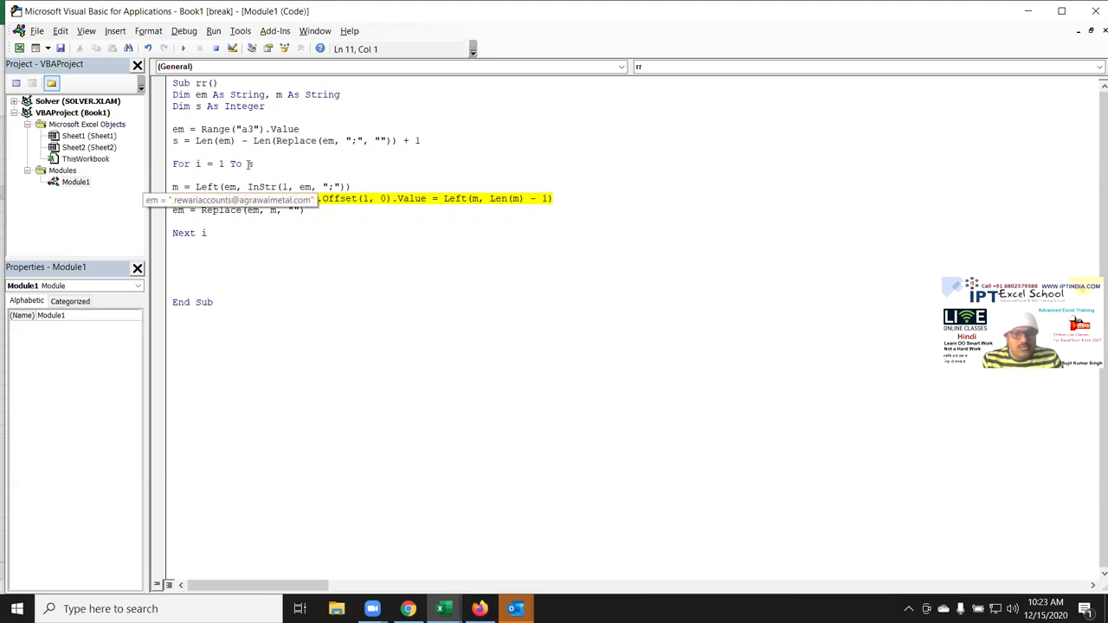
{"action": "mouse_move", "coordinate": [250, 163]}
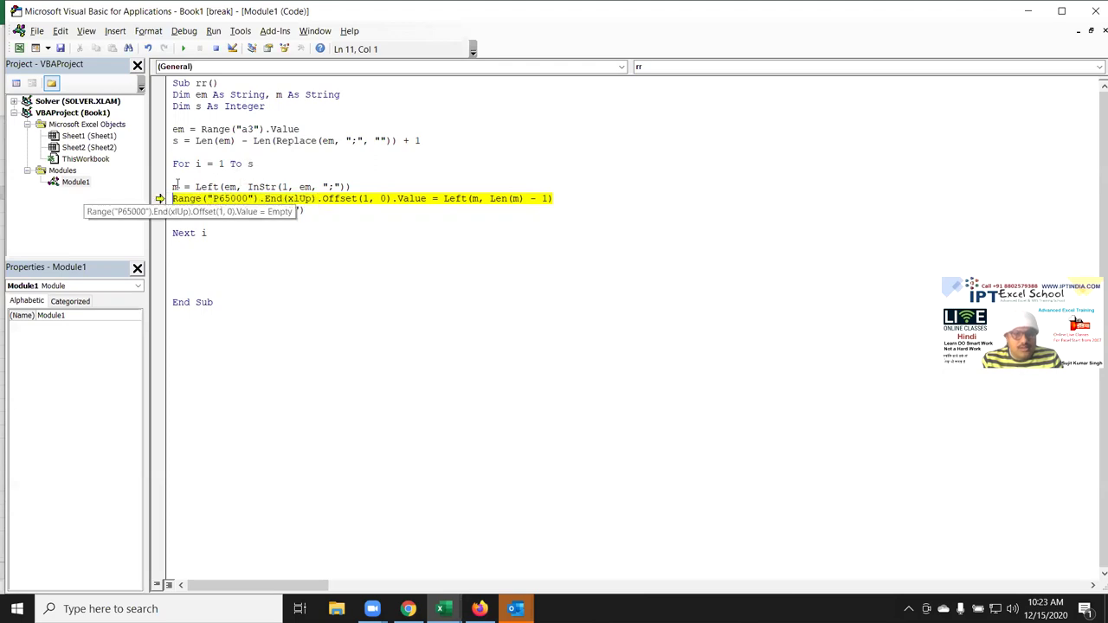
{"action": "mouse_move", "coordinate": [281, 187]}
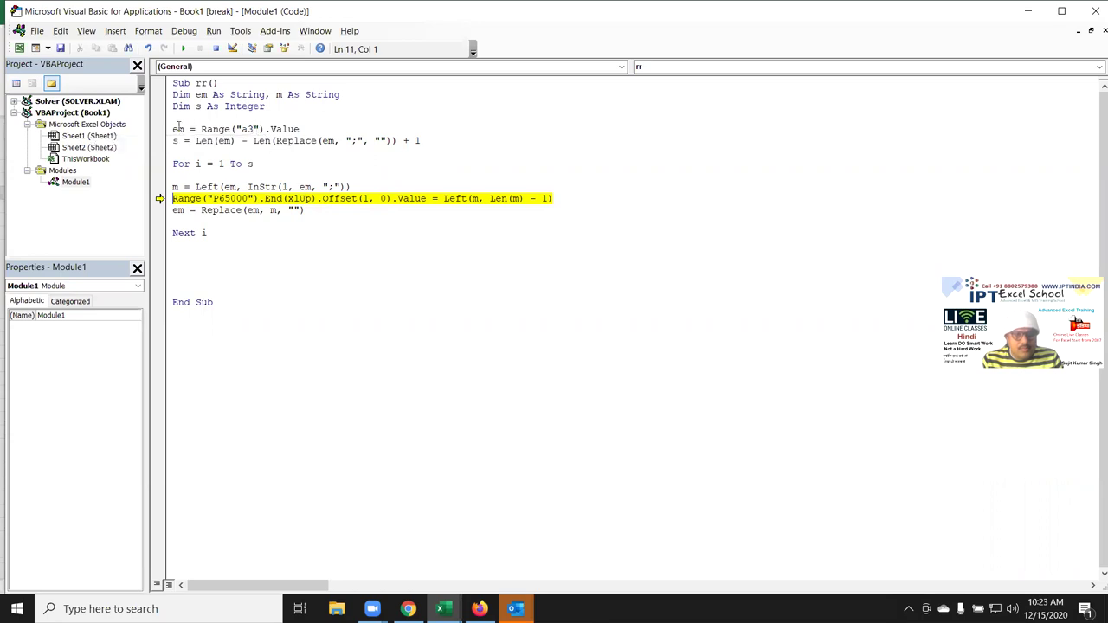
{"action": "mouse_move", "coordinate": [178, 128]}
{"action": "left_click", "coordinate": [216, 49]}
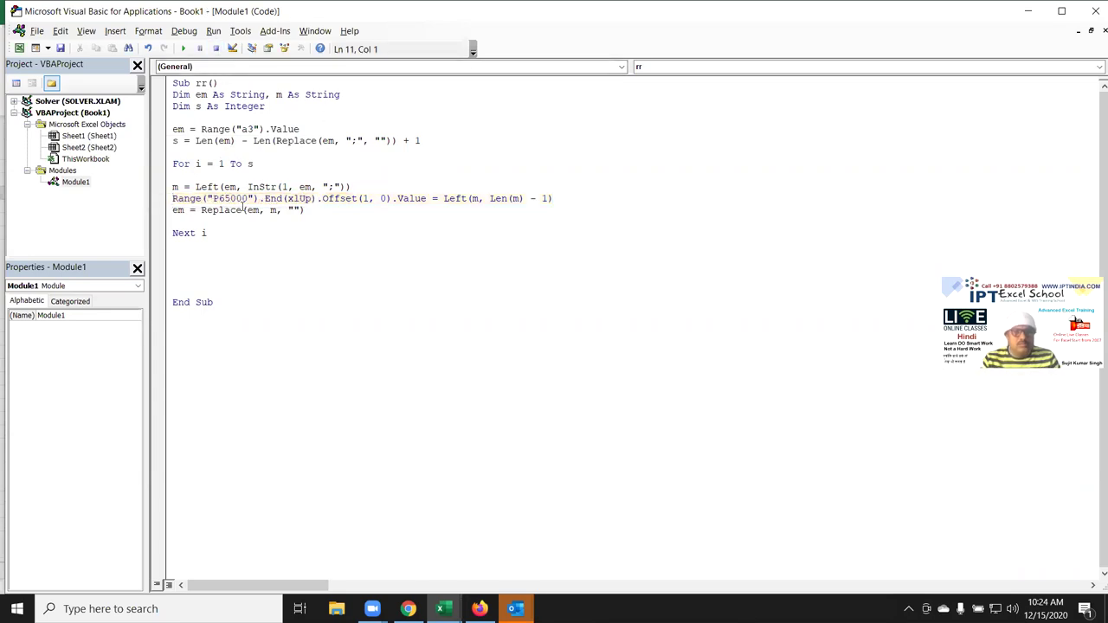
Select the partial e-mail results in column P for clearing
{"action": "key", "text": "alt+F11"}
{"action": "left_click_drag", "start_coordinate": [804, 179], "coordinate": [805, 207]}
{"action": "key", "text": "alt+F11"}
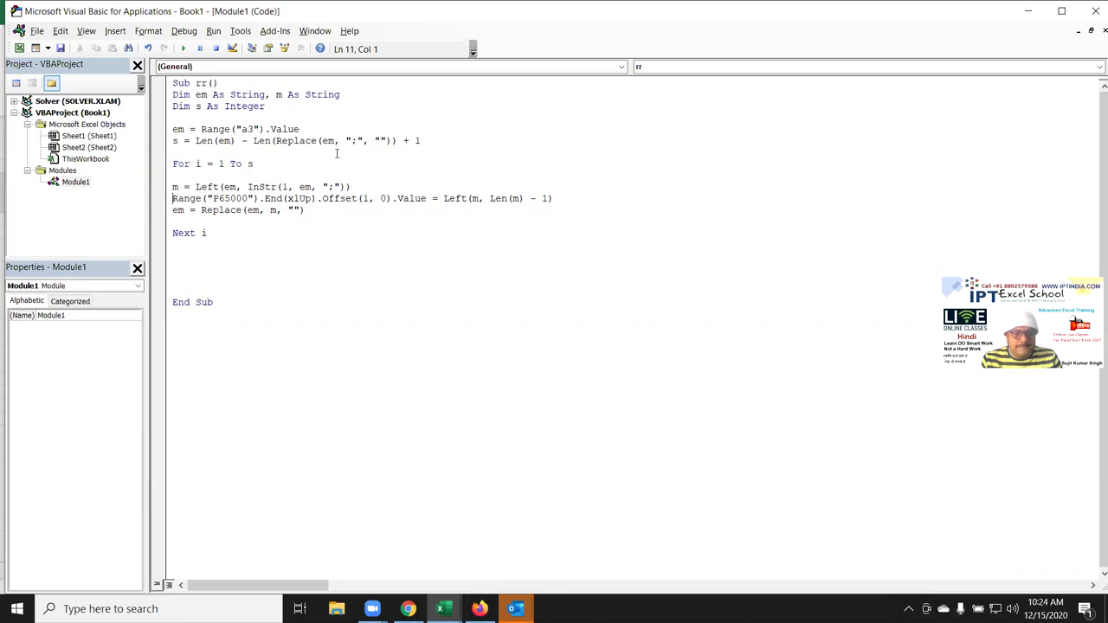
Drop the + 1 from the count line and append & ";" to em = Range("a3").Value
{"action": "left_click", "coordinate": [427, 141]}
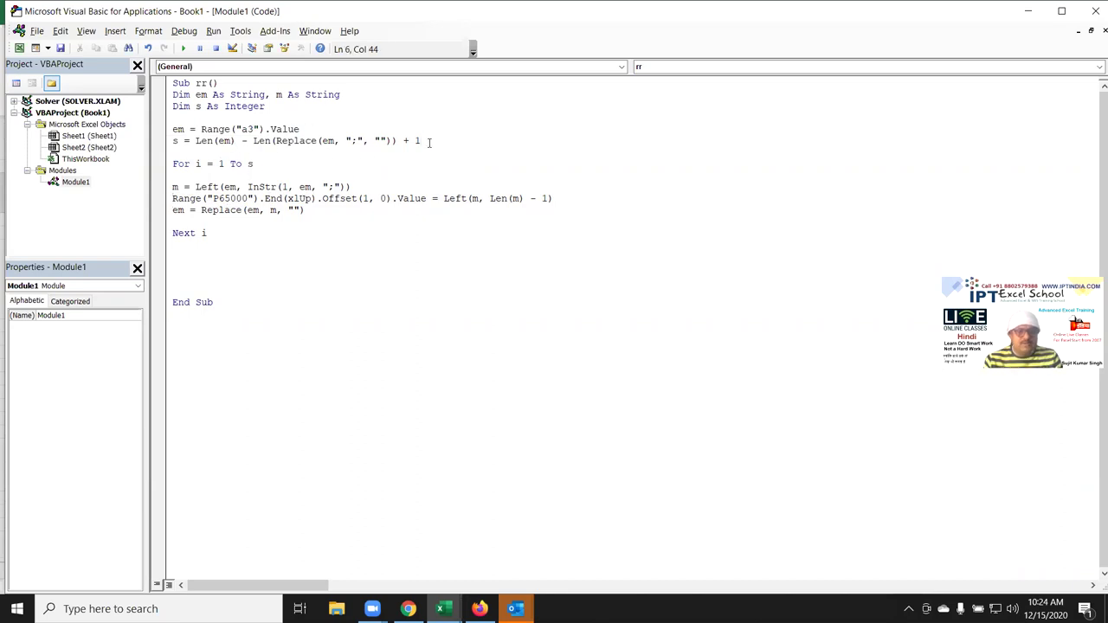
{"action": "key", "text": "BackSpace"}
{"action": "key", "text": "BackSpace"}
{"action": "key", "text": "BackSpace"}
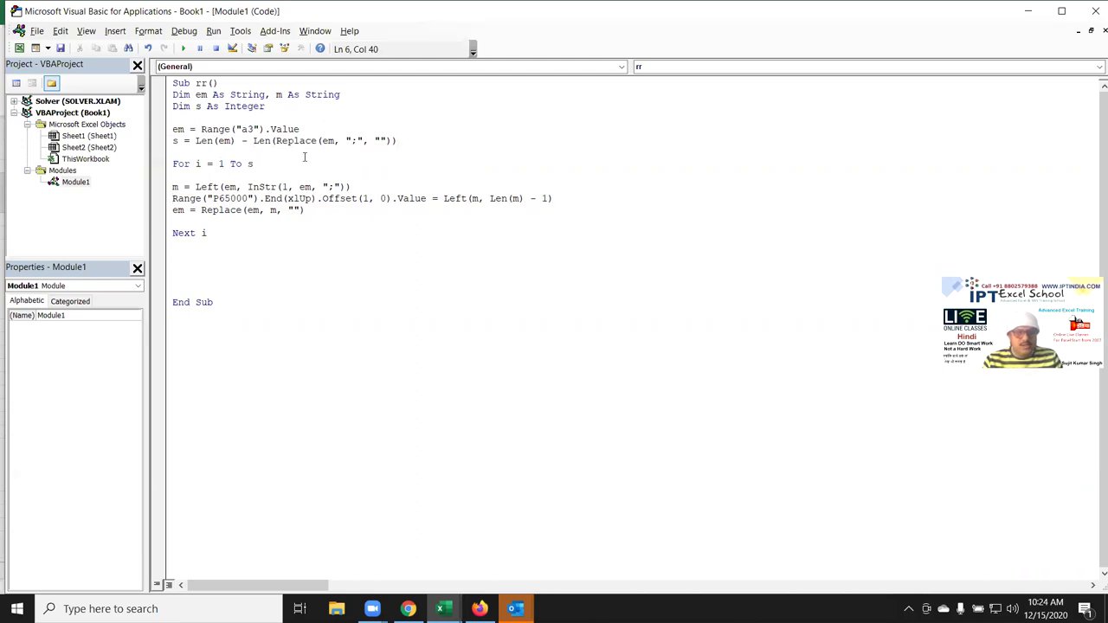
{"action": "left_click", "coordinate": [322, 129]}
{"action": "type", "text": "& "}
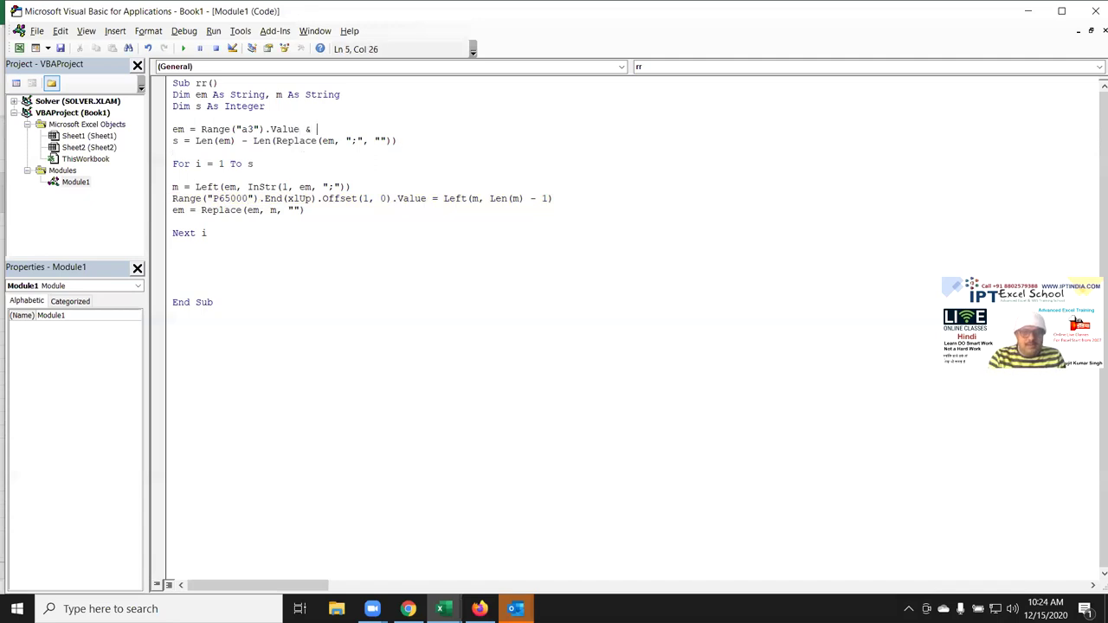
{"action": "type", "text": "\";\""}
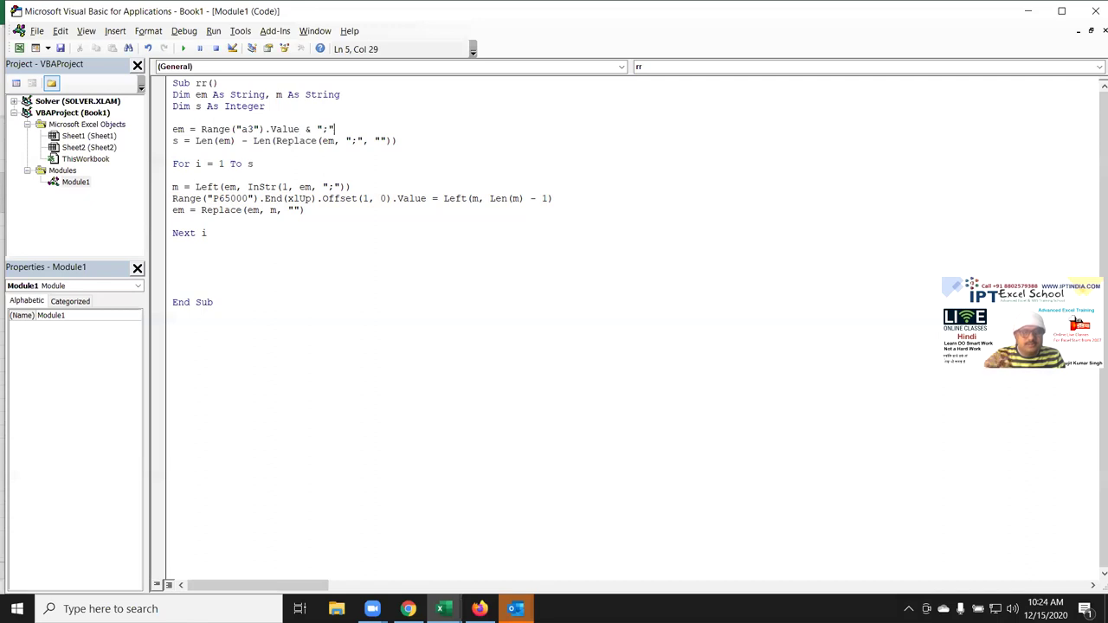
{"action": "left_click", "coordinate": [389, 164]}
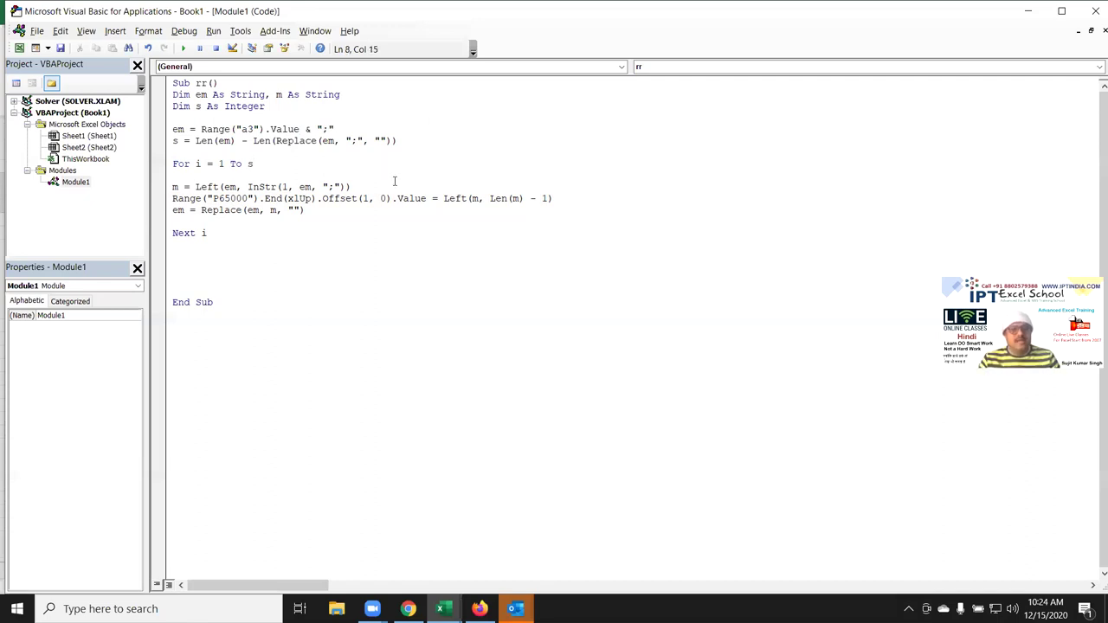
{"action": "key", "text": "alt+F11"}
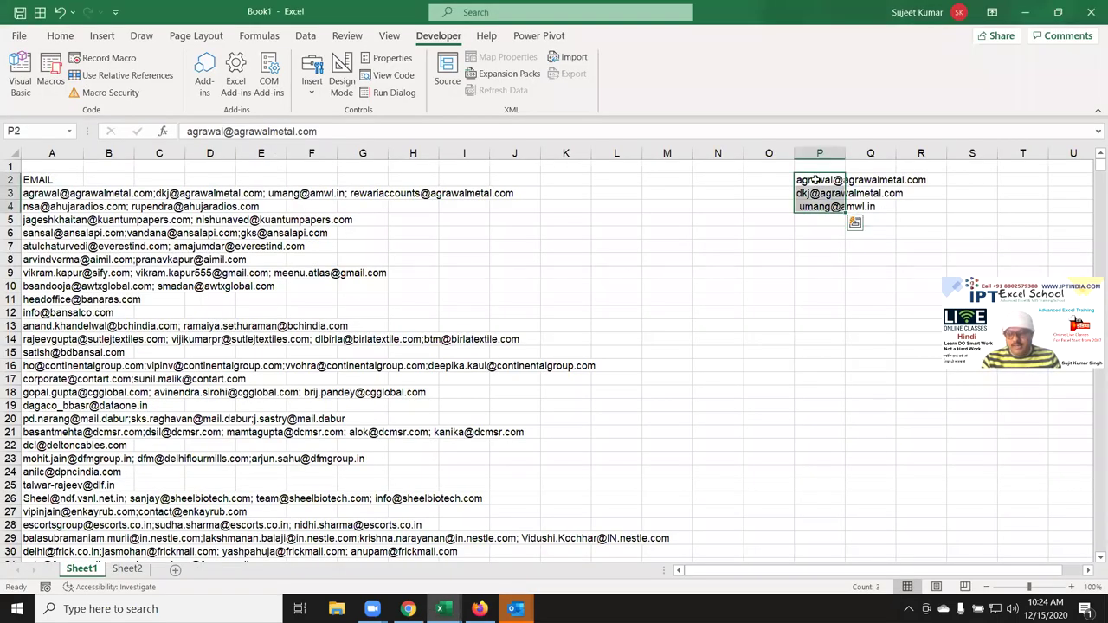
Clear the old results from column P and run macro rr
{"action": "key", "text": "Delete"}
{"action": "left_click", "coordinate": [462, 257]}
{"action": "key", "text": "alt+F11"}
{"action": "left_click", "coordinate": [277, 187]}
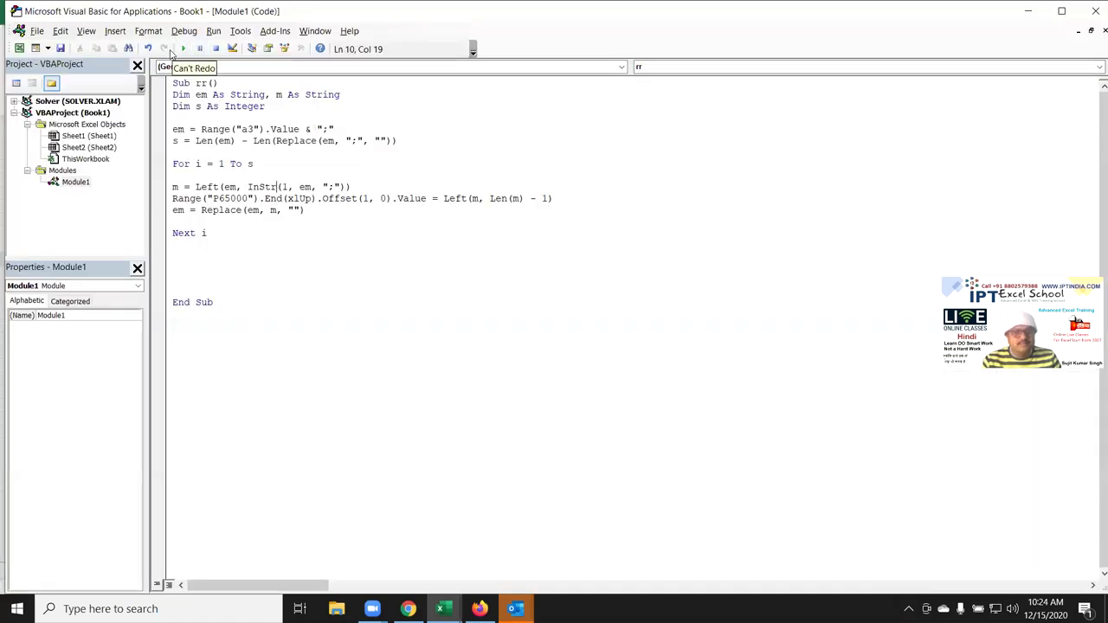
{"action": "key", "text": "F5"}
Check the four split e-mails in P2:P5, then delete them
{"action": "key", "text": "alt+F11"}
{"action": "left_click", "coordinate": [818, 181]}
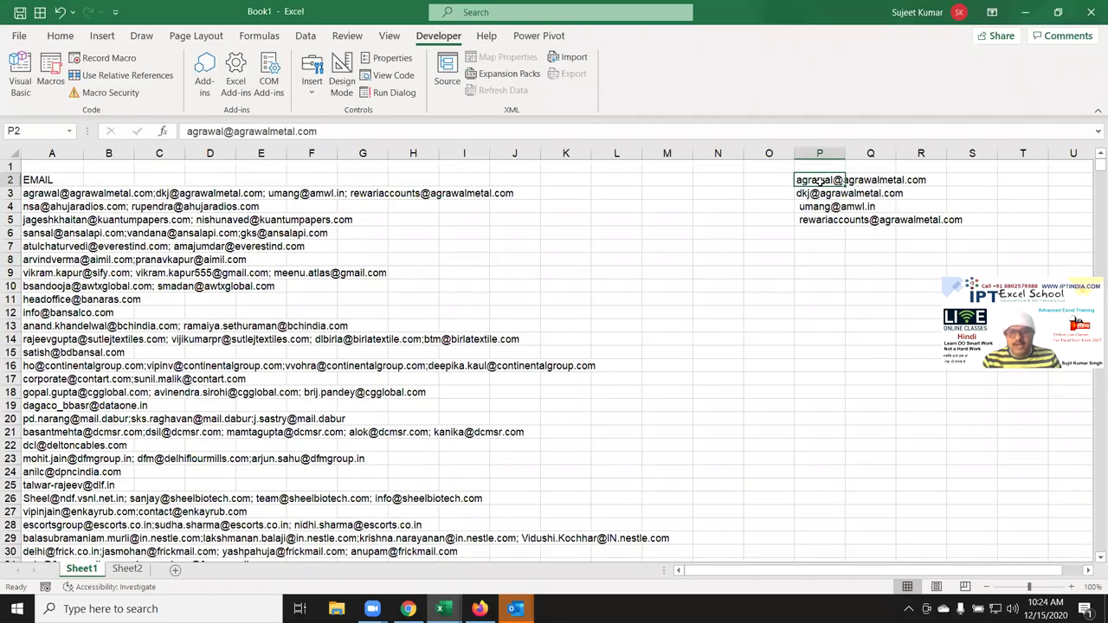
{"action": "left_click_drag", "start_coordinate": [820, 181], "coordinate": [820, 220]}
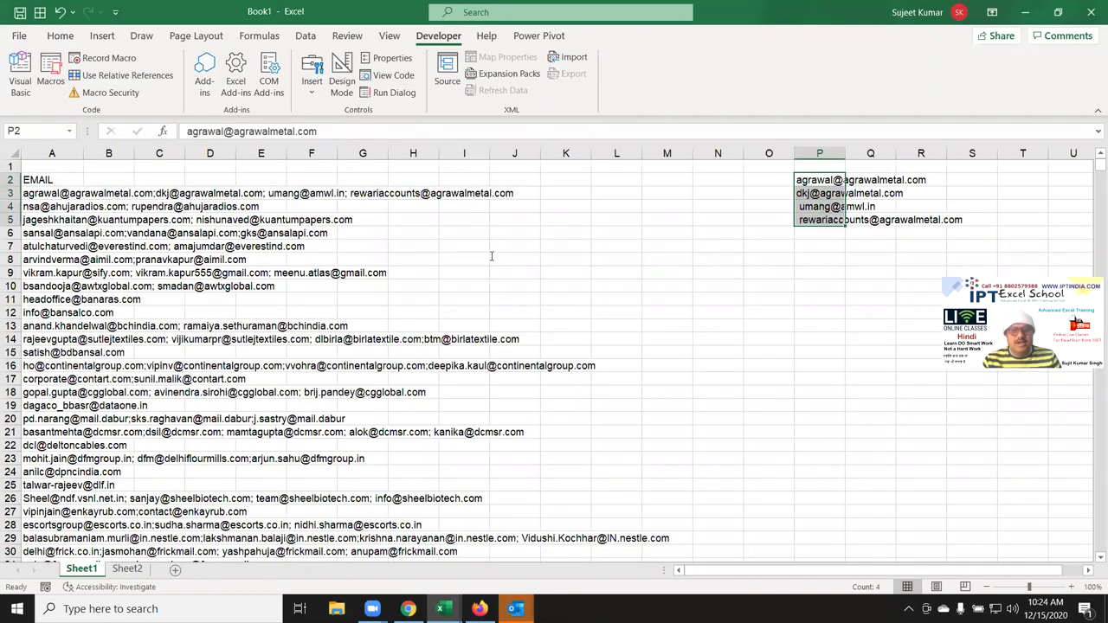
{"action": "key", "text": "alt+F11"}
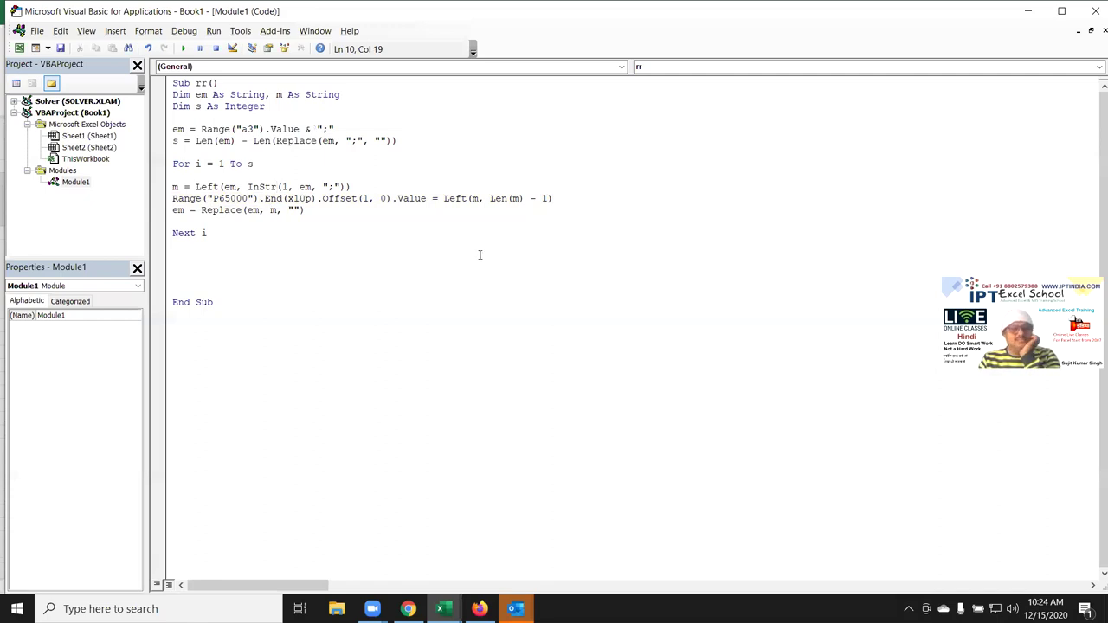
{"action": "left_click", "coordinate": [446, 253]}
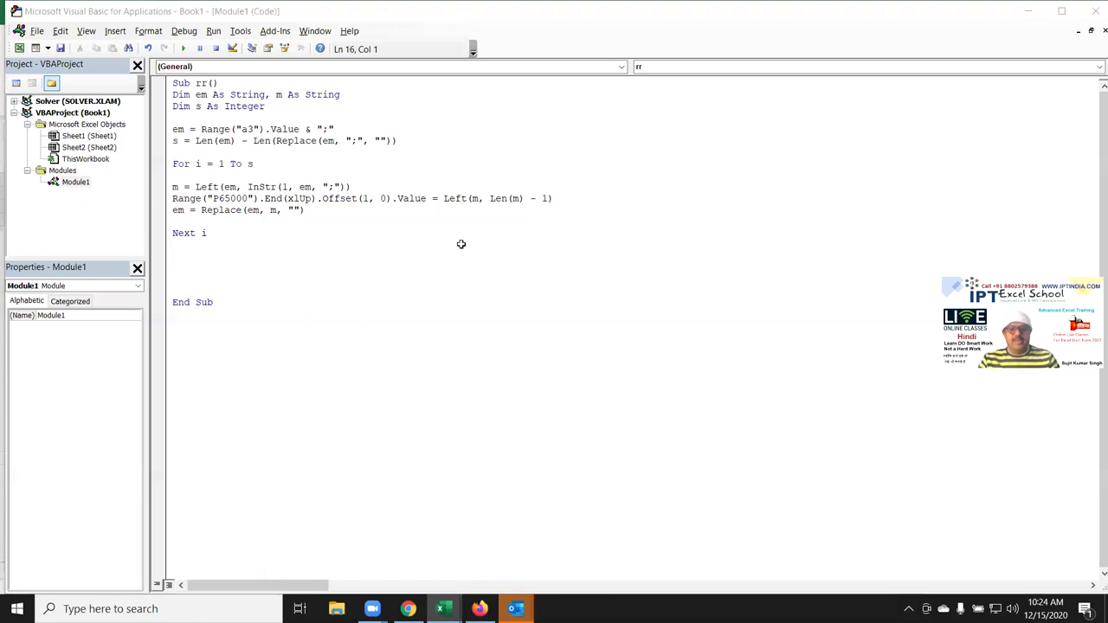
{"action": "key", "text": "alt+F11"}
{"action": "key", "text": "Delete"}
Review A3's e-mail list and highlight em's declaration and its A3 assignment in the code
{"action": "key", "text": "Left"}
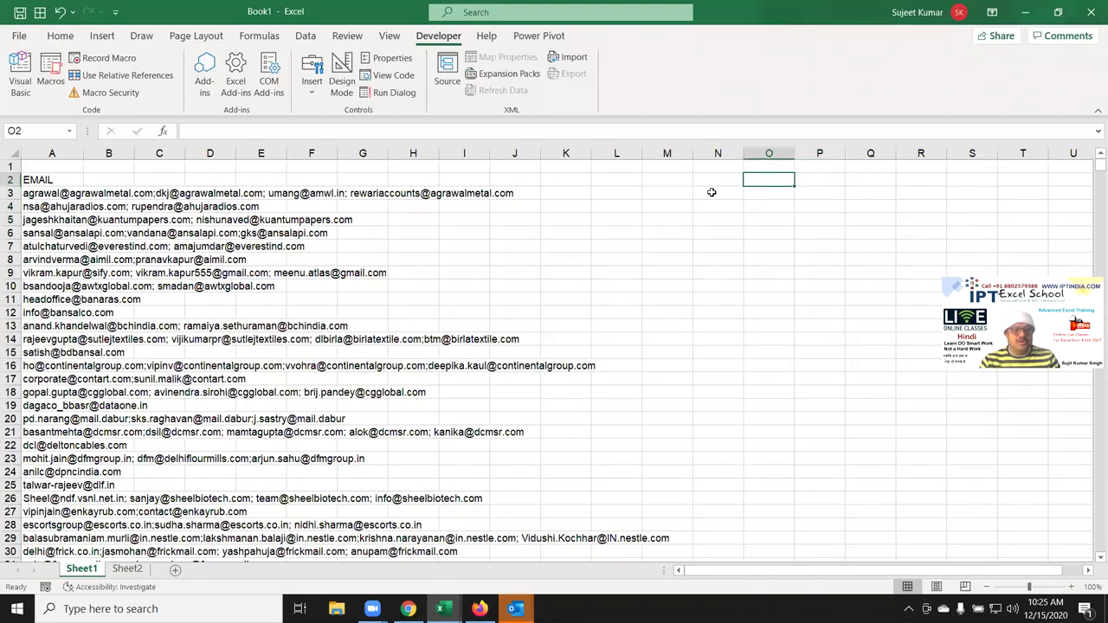
{"action": "key", "text": "ctrl+Left"}
{"action": "key", "text": "Down"}
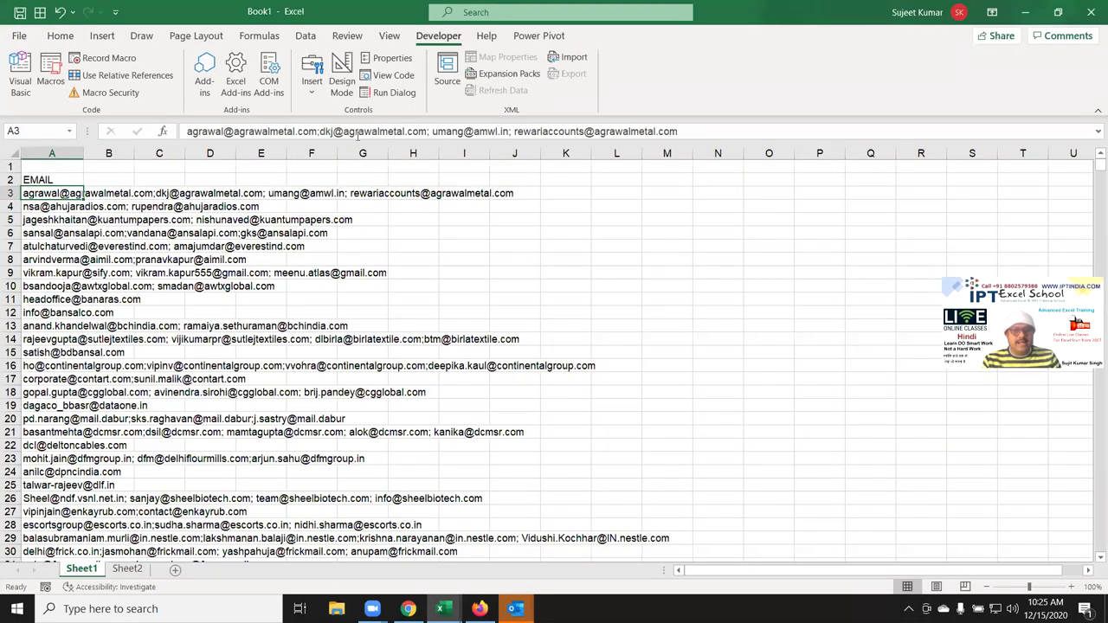
{"action": "double_click", "coordinate": [60, 193]}
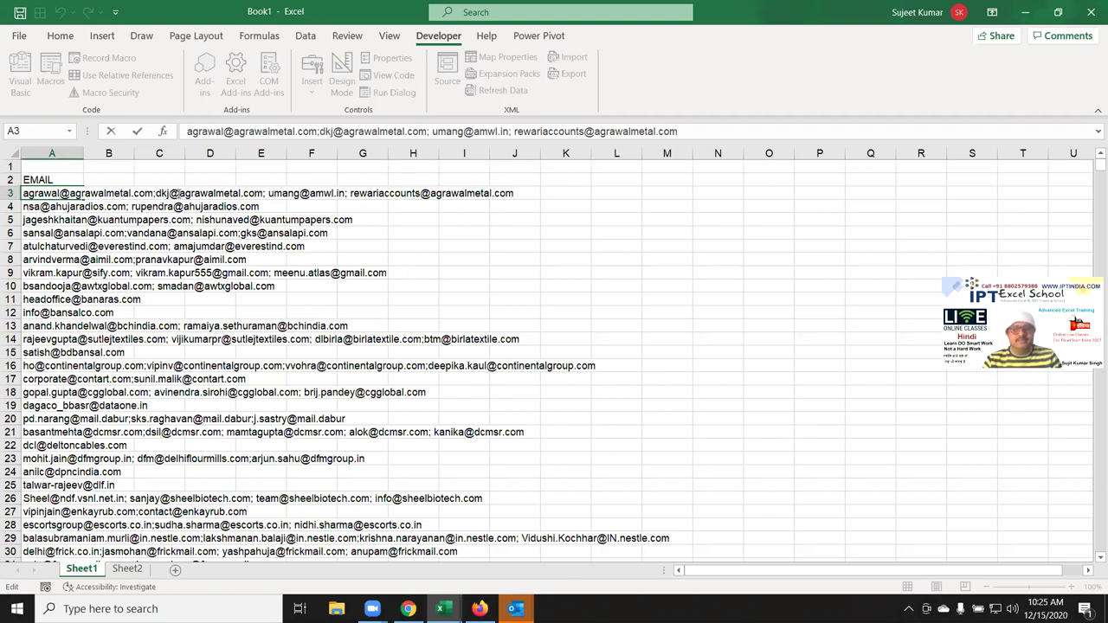
{"action": "key", "text": "Escape"}
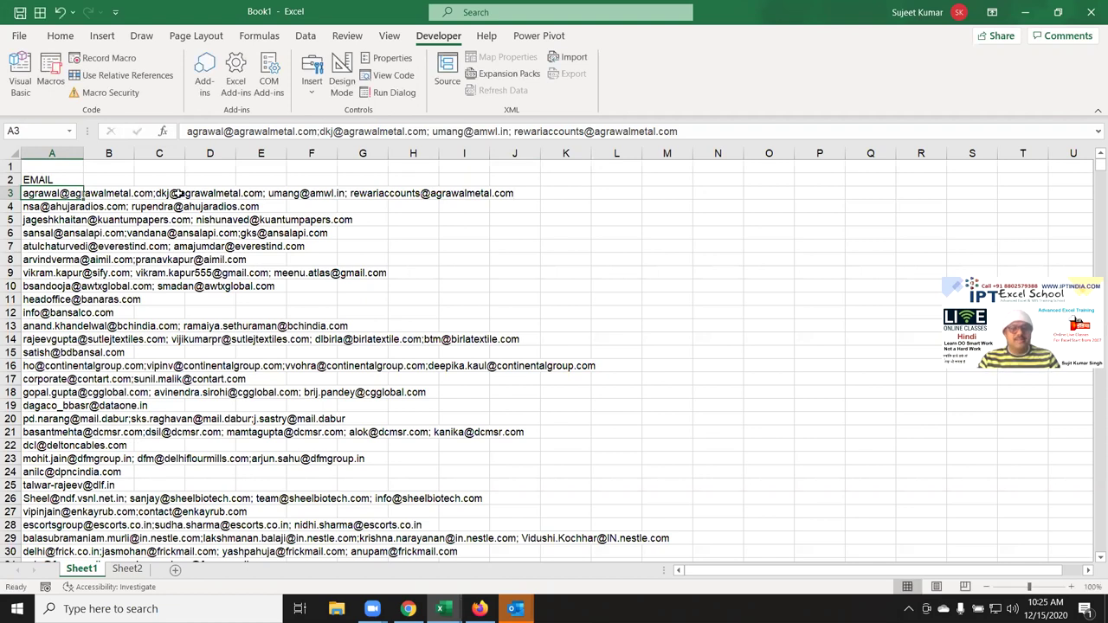
{"action": "key", "text": "alt+F11"}
{"action": "left_click_drag", "start_coordinate": [262, 94], "coordinate": [183, 95]}
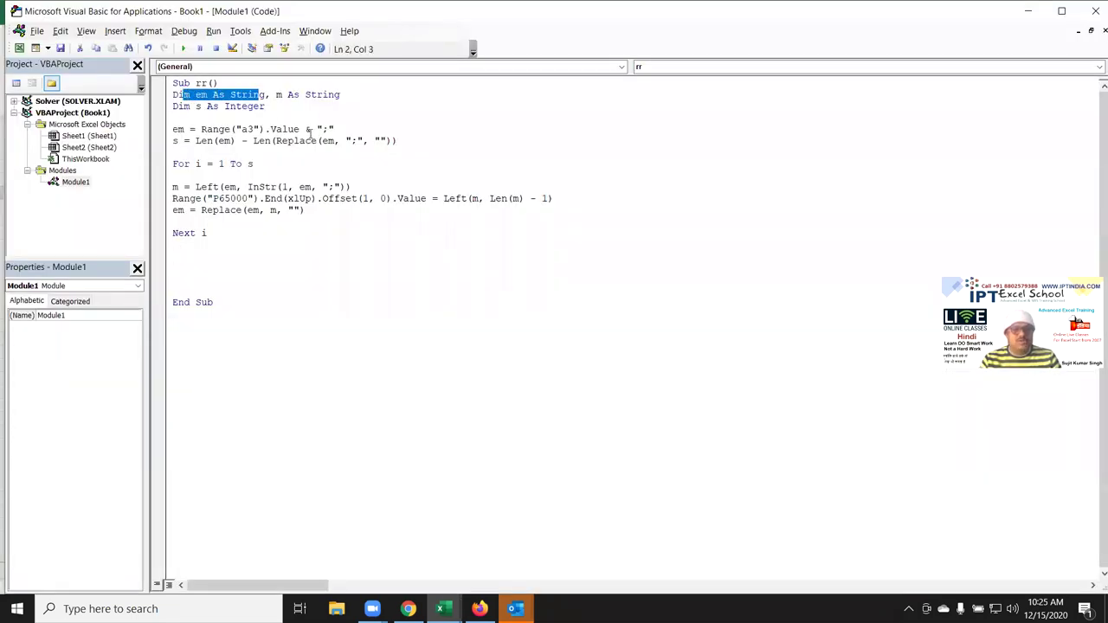
{"action": "left_click_drag", "start_coordinate": [314, 129], "coordinate": [236, 129]}
{"action": "key", "text": "alt+F11"}
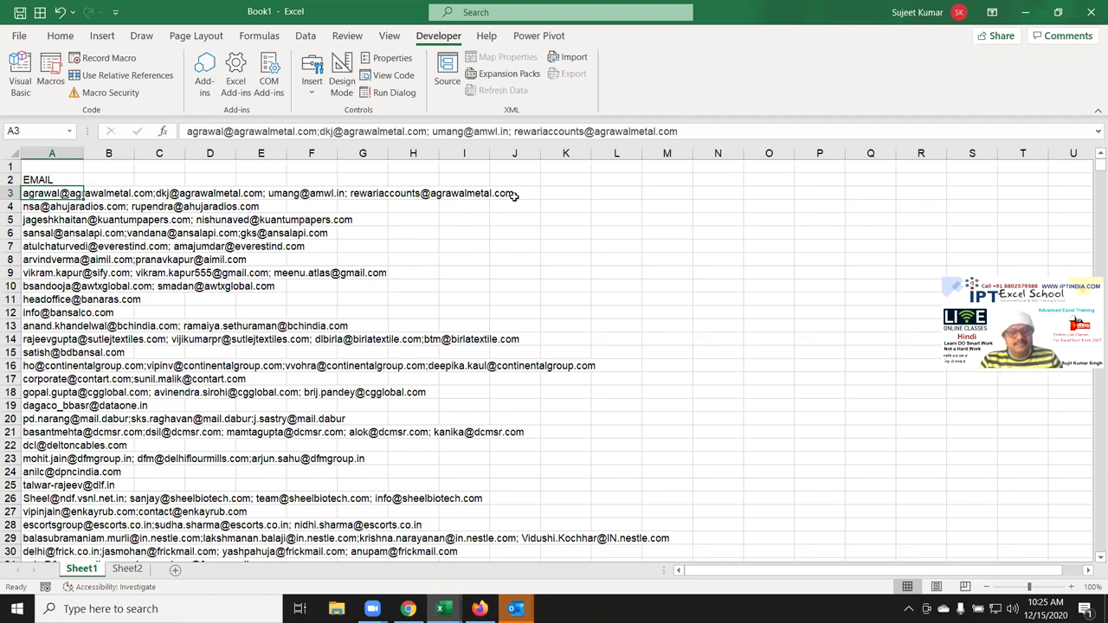
Highlight the appended semicolon, Len(em) and the Replace expression on the count line
{"action": "key", "text": "alt+F11"}
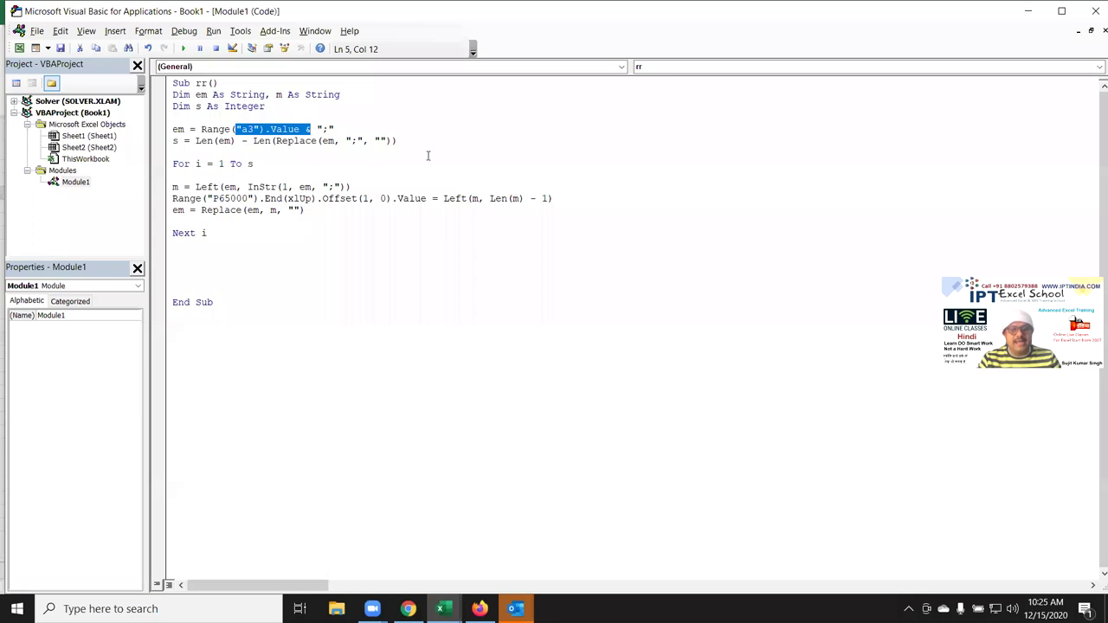
{"action": "left_click_drag", "start_coordinate": [315, 127], "coordinate": [311, 127]}
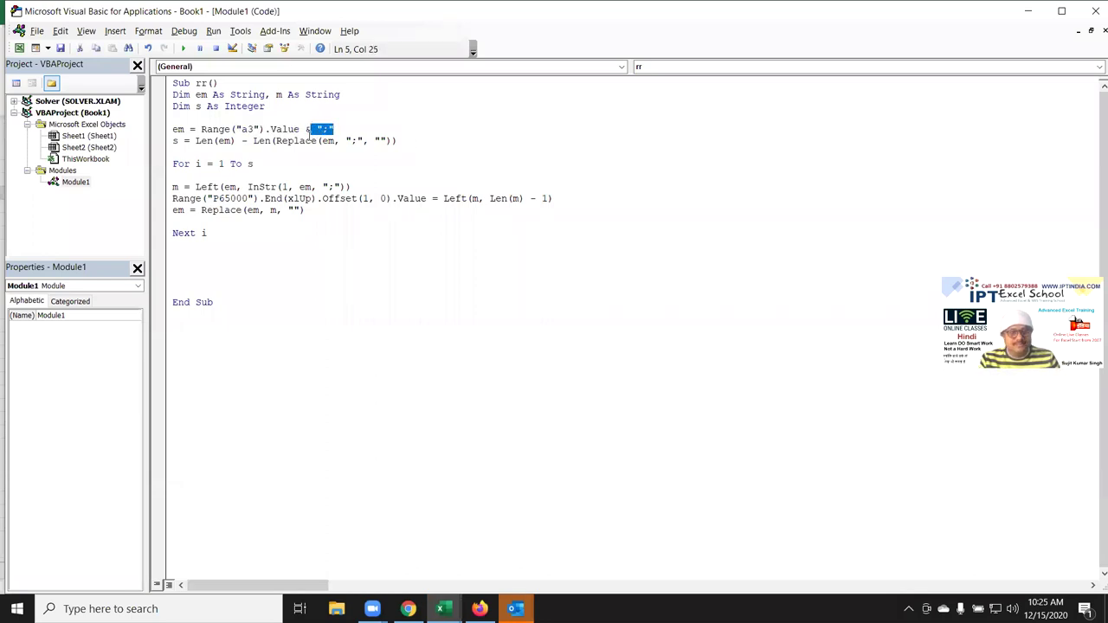
{"action": "left_click", "coordinate": [309, 141]}
{"action": "left_click", "coordinate": [237, 141]}
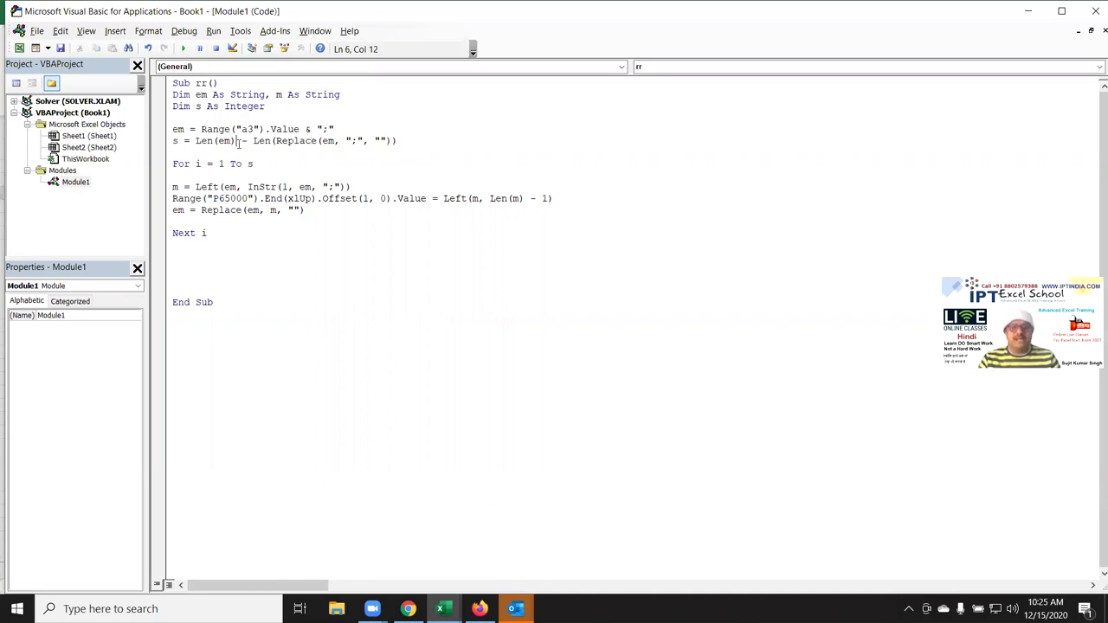
{"action": "key", "text": "alt+F11"}
{"action": "key", "text": "alt+F11"}
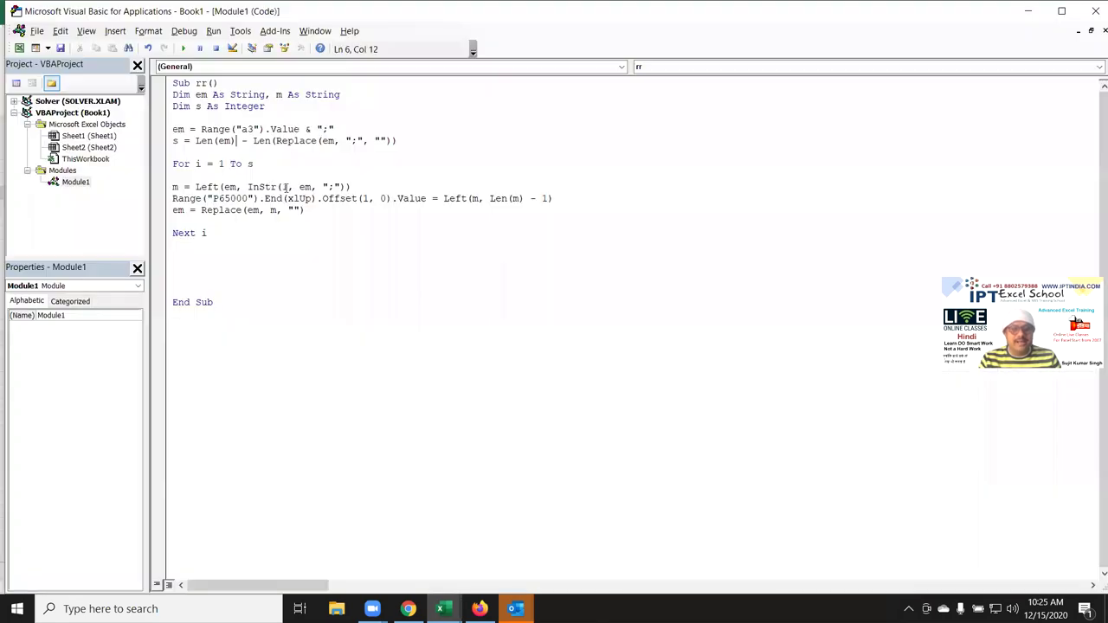
{"action": "double_click", "coordinate": [224, 141]}
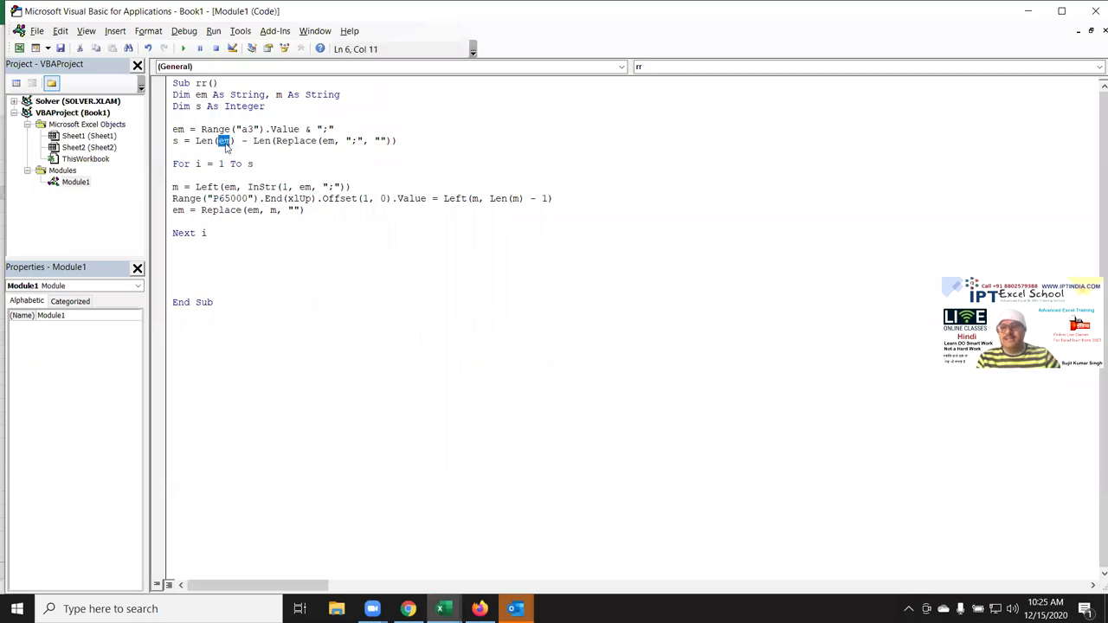
{"action": "left_click", "coordinate": [235, 141]}
{"action": "left_click", "coordinate": [276, 141]}
{"action": "left_click_drag", "start_coordinate": [277, 142], "coordinate": [391, 139]}
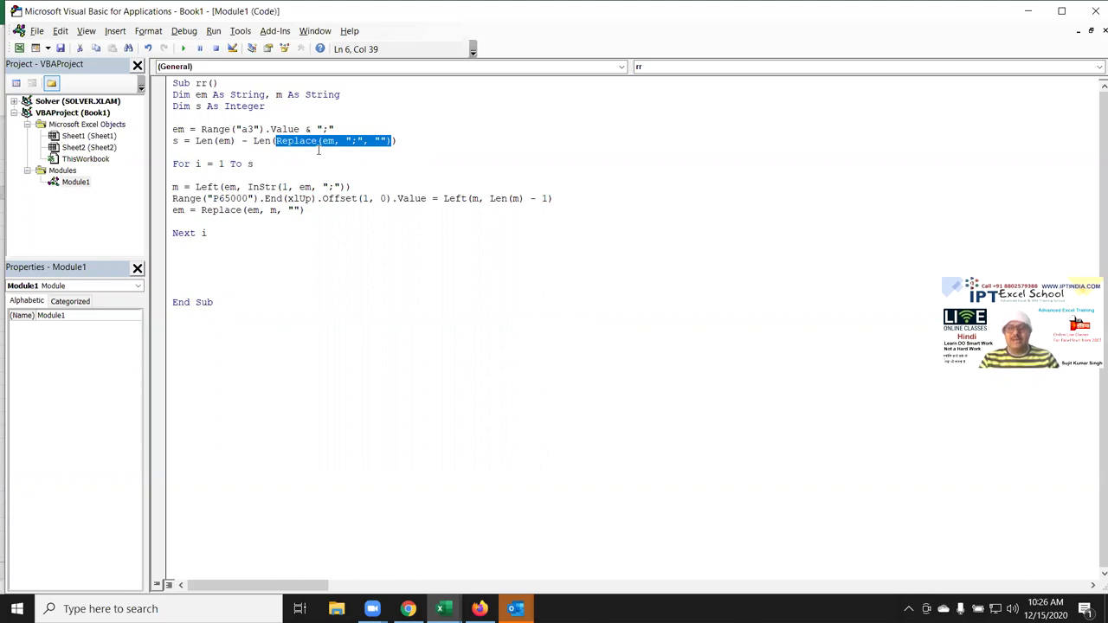
{"action": "left_click", "coordinate": [250, 173]}
Highlight the loop range i = 1 To s and the Left and InStr functions, then select B3
{"action": "left_click_drag", "start_coordinate": [195, 164], "coordinate": [255, 165]}
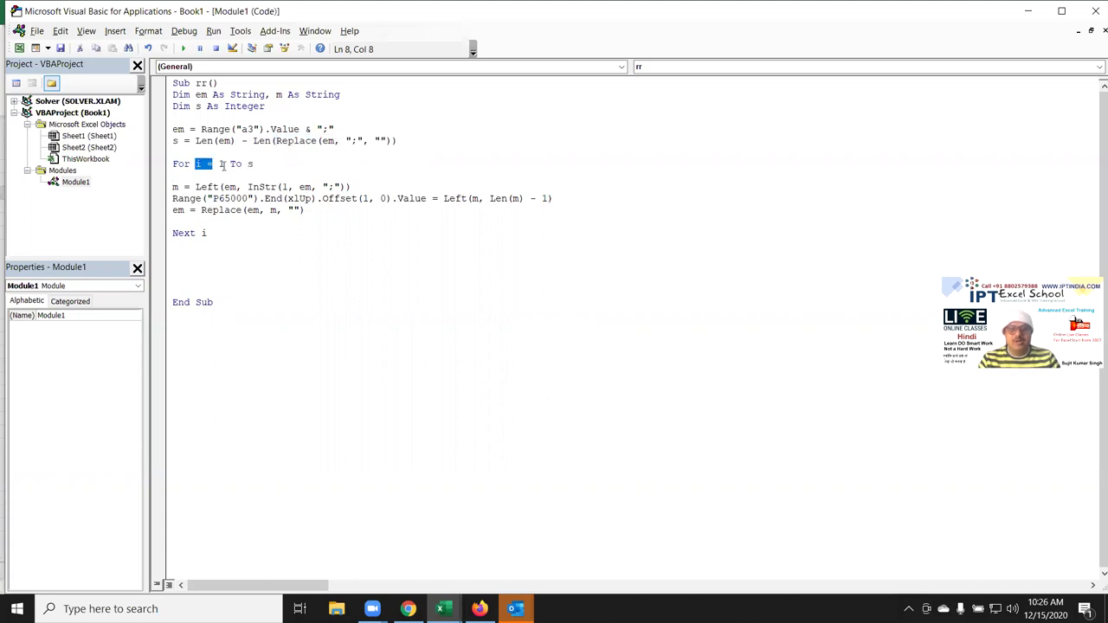
{"action": "left_click", "coordinate": [254, 232]}
{"action": "double_click", "coordinate": [197, 163]}
{"action": "left_click_drag", "start_coordinate": [255, 164], "coordinate": [219, 164]}
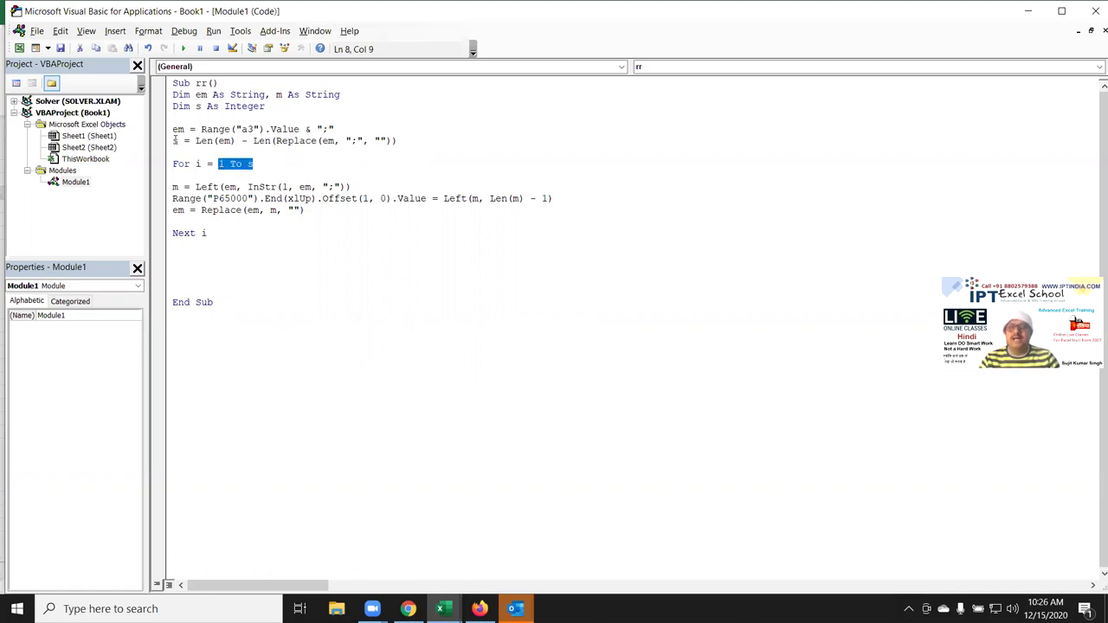
{"action": "left_click", "coordinate": [174, 139]}
{"action": "double_click", "coordinate": [202, 187]}
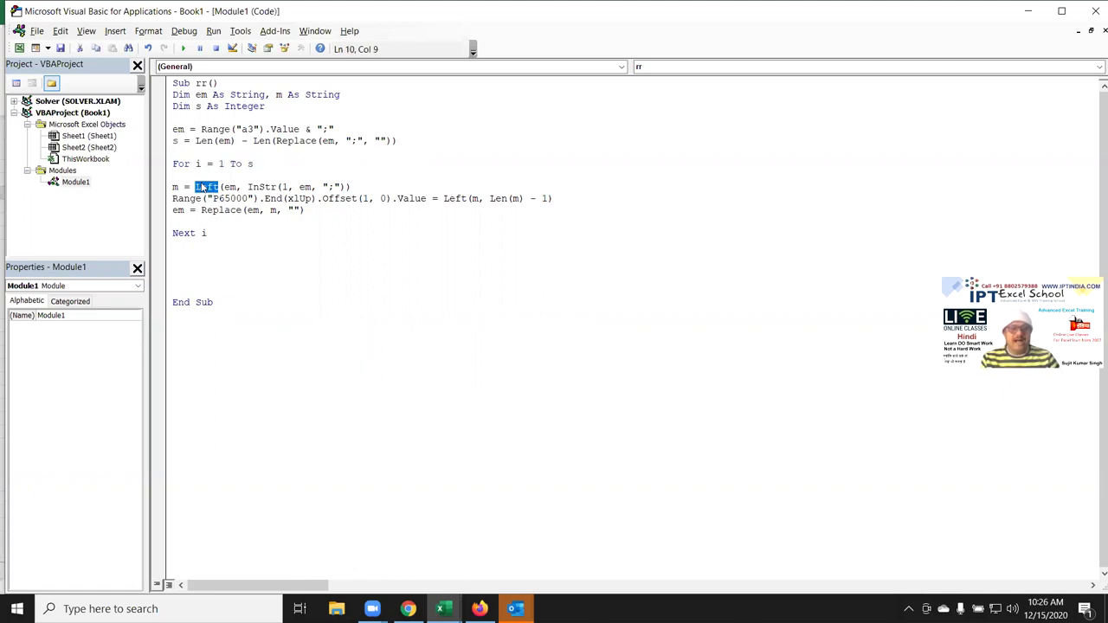
{"action": "double_click", "coordinate": [263, 187]}
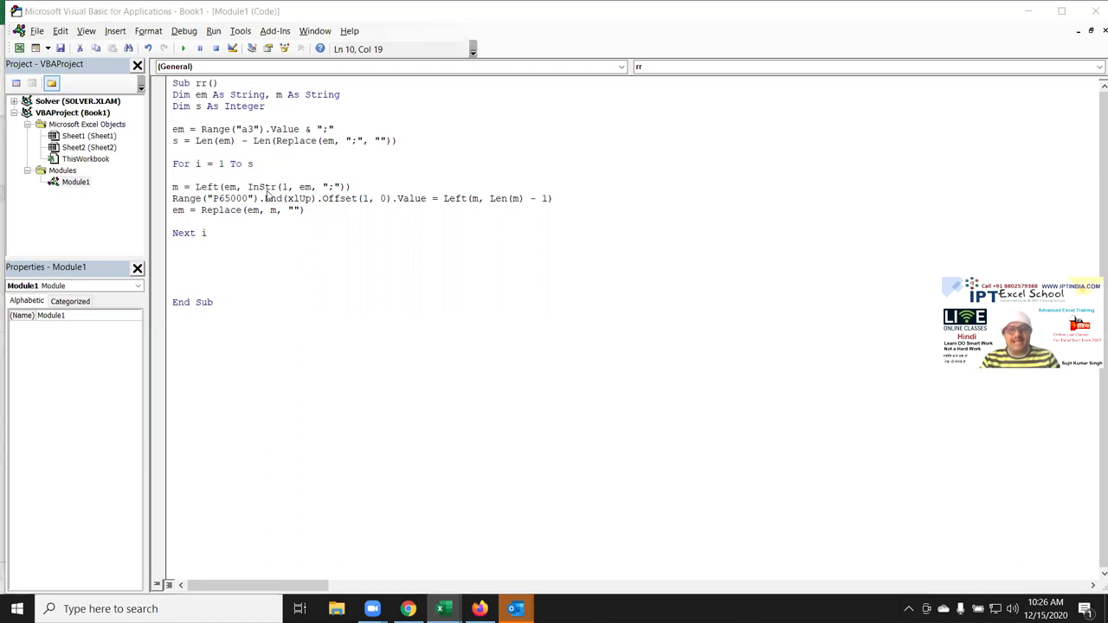
{"action": "key", "text": "alt+F11"}
{"action": "left_click", "coordinate": [121, 192]}
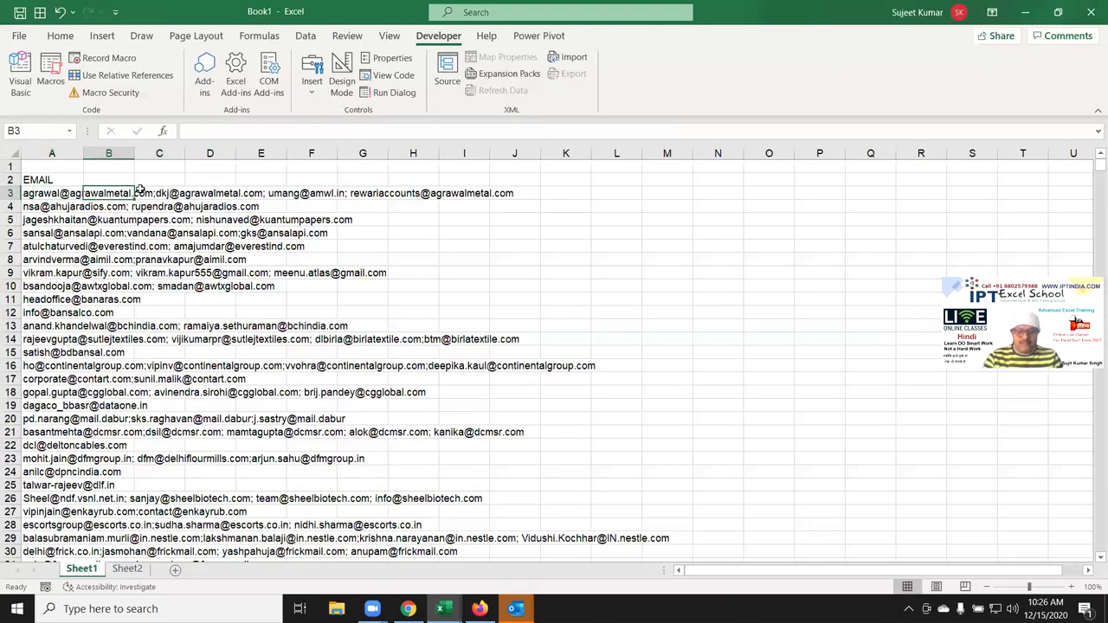
Enter =FIND(";",A3,1) in B3 and check where A3's first semicolon falls
{"action": "type", "text": "=FIND("}
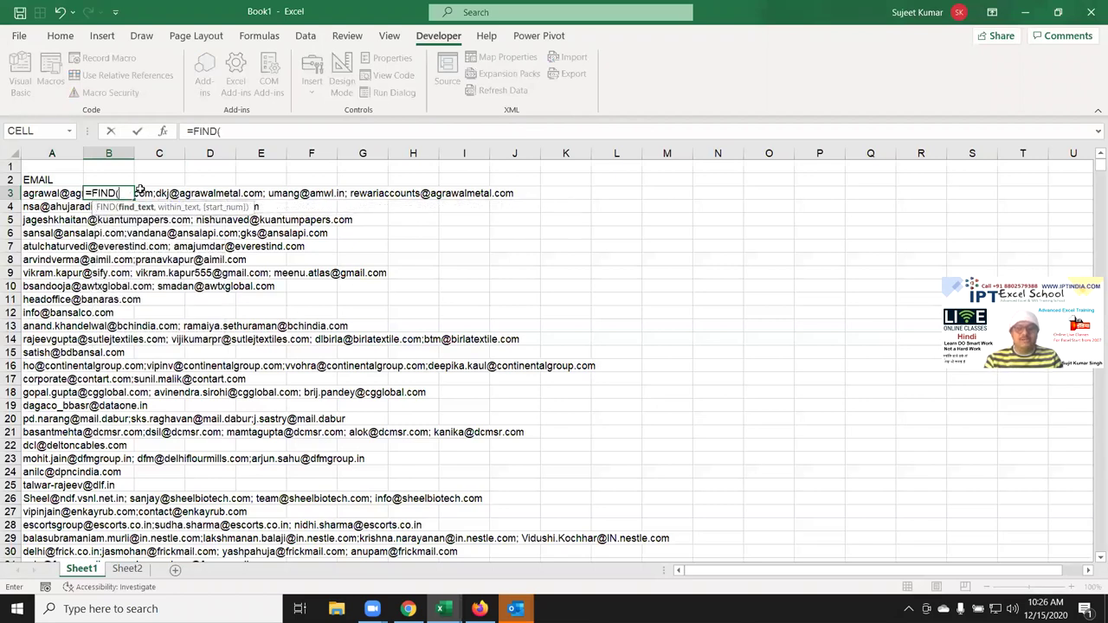
{"action": "type", "text": "\";\","}
{"action": "left_click", "coordinate": [52, 193]}
{"action": "type", "text": ",1"}
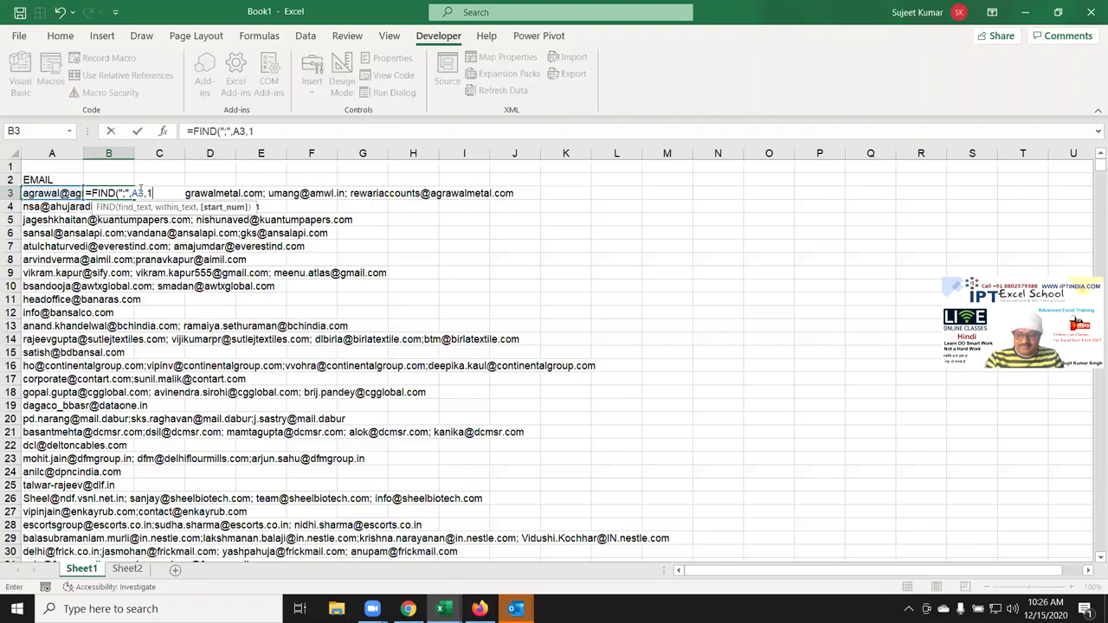
{"action": "type", "text": ")"}
{"action": "key", "text": "Return"}
{"action": "key", "text": "Up"}
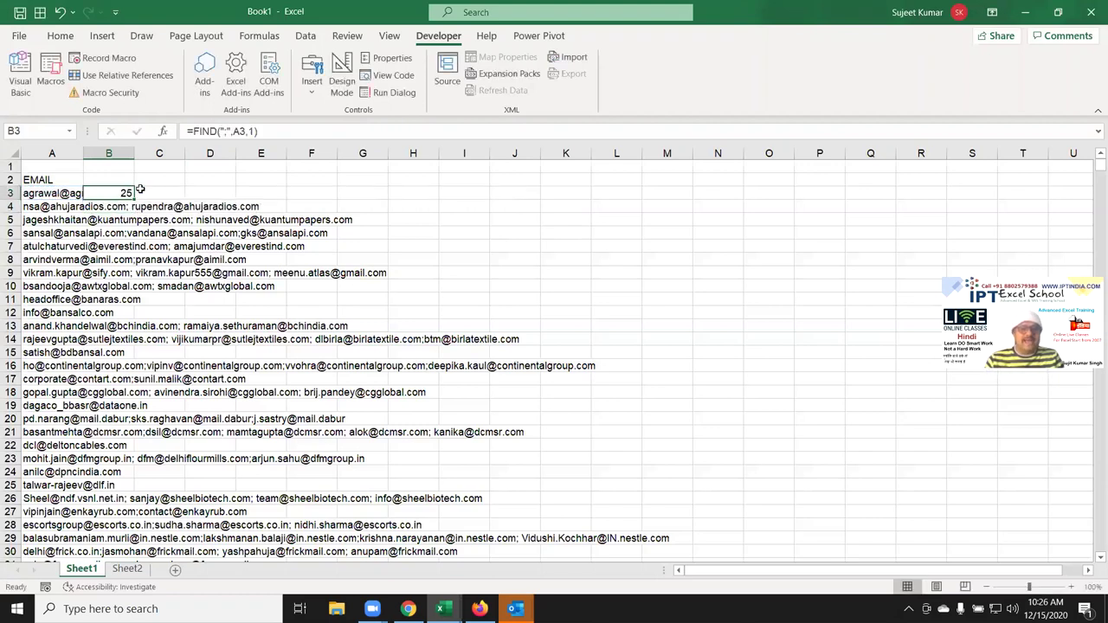
{"action": "left_click", "coordinate": [57, 194]}
{"action": "left_click", "coordinate": [319, 131]}
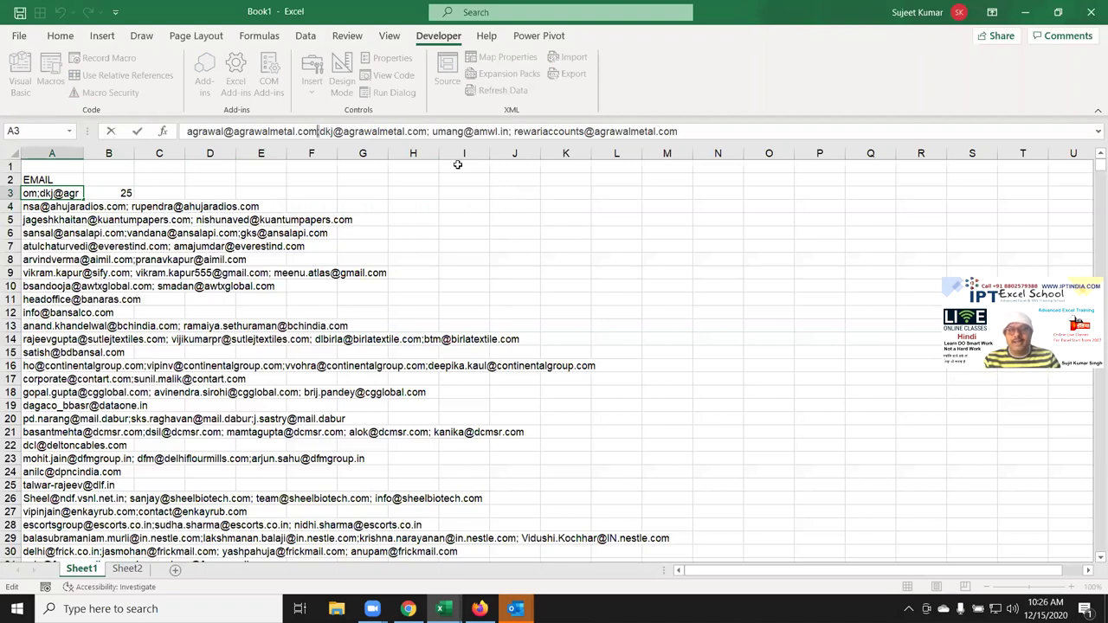
{"action": "key", "text": "Escape"}
Enter =LEFT(A3,B3) in C3 to extract the first address with its semicolon
{"action": "key", "text": "Right"}
{"action": "key", "text": "Right"}
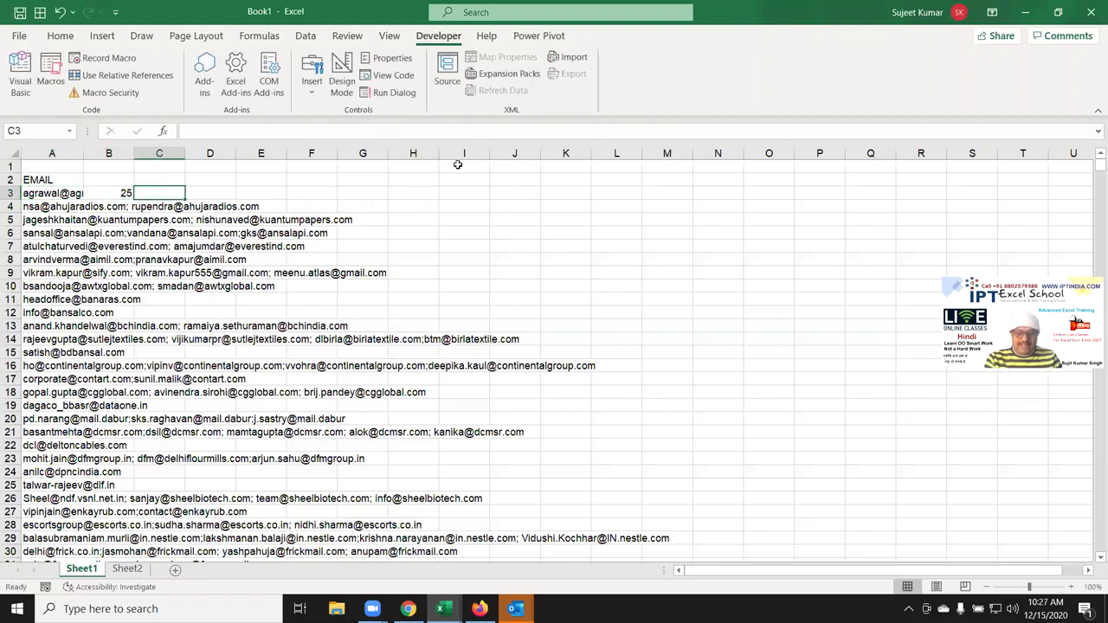
{"action": "type", "text": "=le"}
{"action": "key", "text": "Down"}
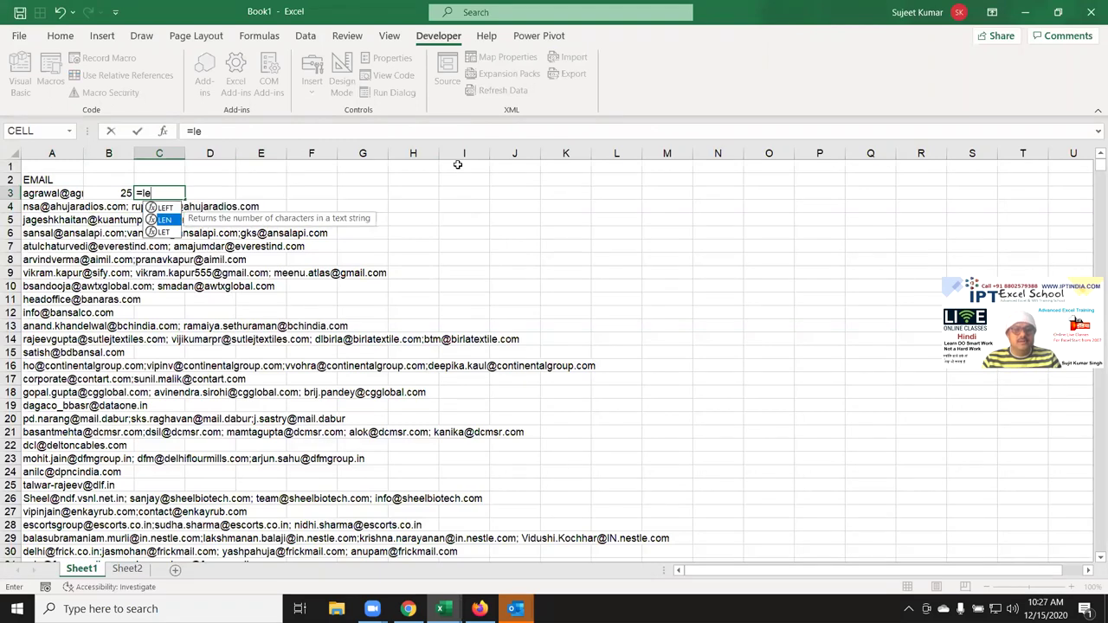
{"action": "key", "text": "Up"}
{"action": "key", "text": "Tab"}
{"action": "key", "text": "Left"}
{"action": "key", "text": "Left"}
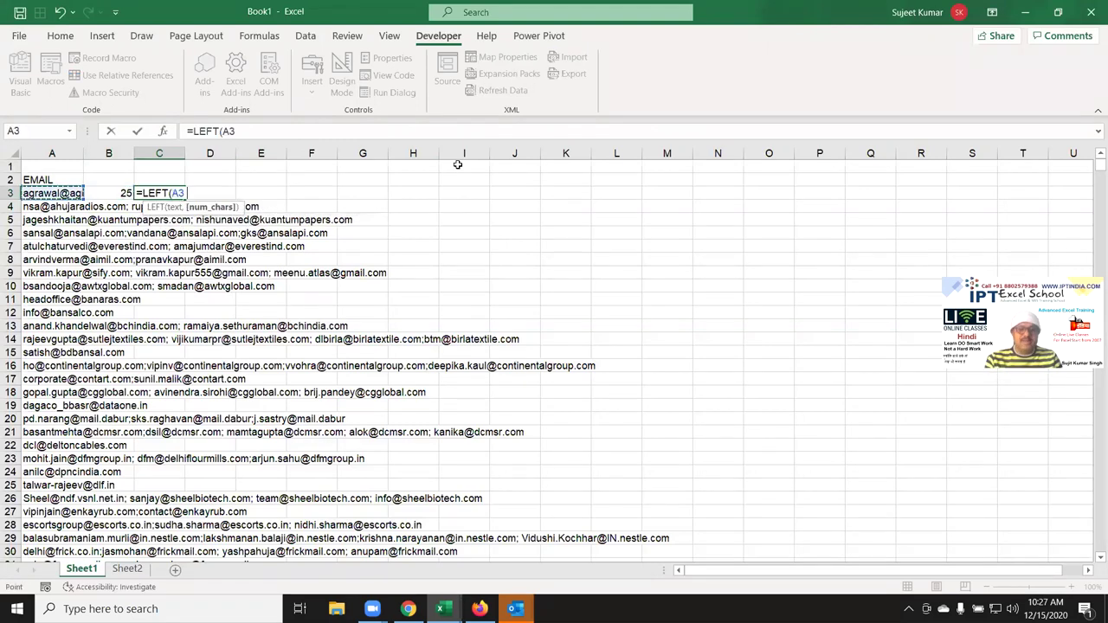
{"action": "type", "text": ","}
{"action": "key", "text": "Left"}
{"action": "key", "text": "Return"}
{"action": "key", "text": "Up"}
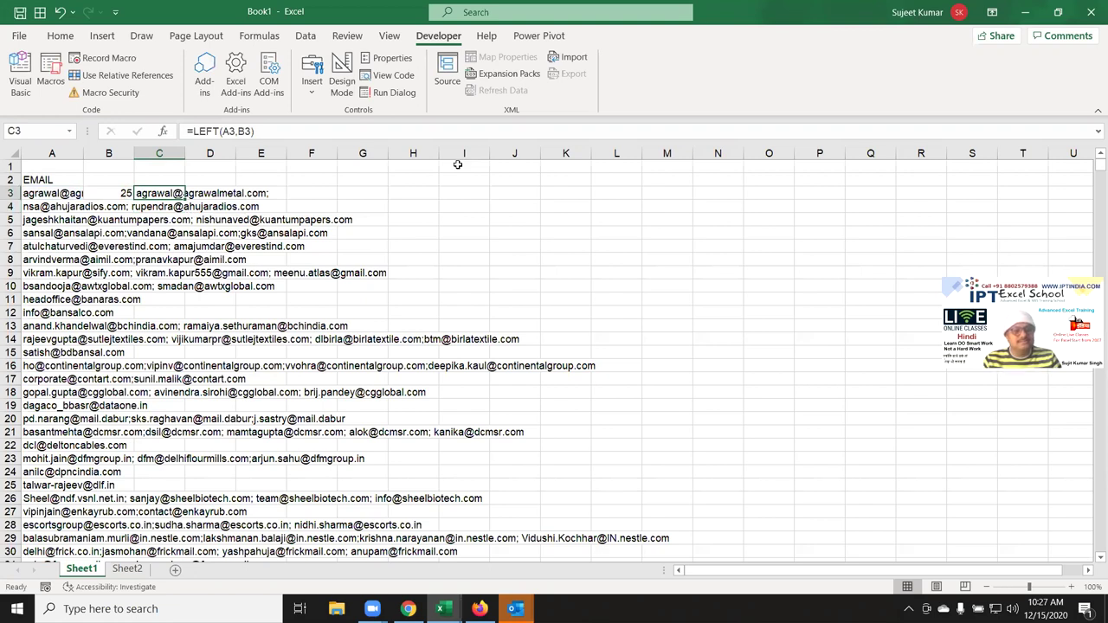
{"action": "key", "text": "alt+F11"}
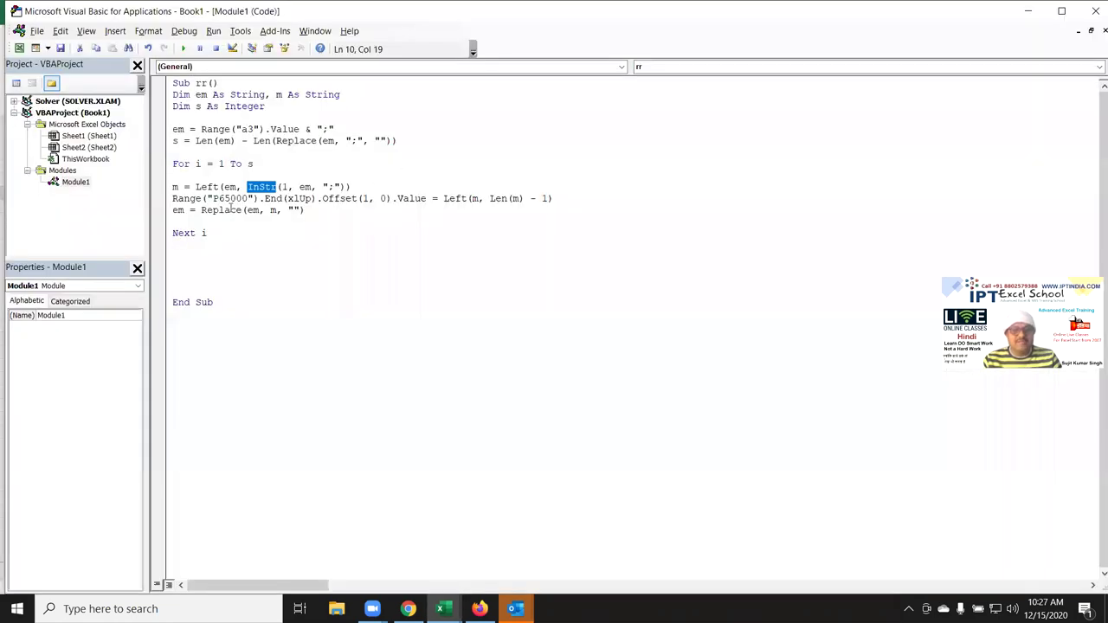
Highlight Left, InStr and InStr's em and semicolon arguments on line 10
{"action": "left_click", "coordinate": [203, 189]}
{"action": "double_click", "coordinate": [206, 187]}
{"action": "left_click", "coordinate": [346, 186]}
{"action": "left_click_drag", "start_coordinate": [346, 186], "coordinate": [294, 187]}
{"action": "left_click", "coordinate": [350, 187]}
{"action": "double_click", "coordinate": [262, 187]}
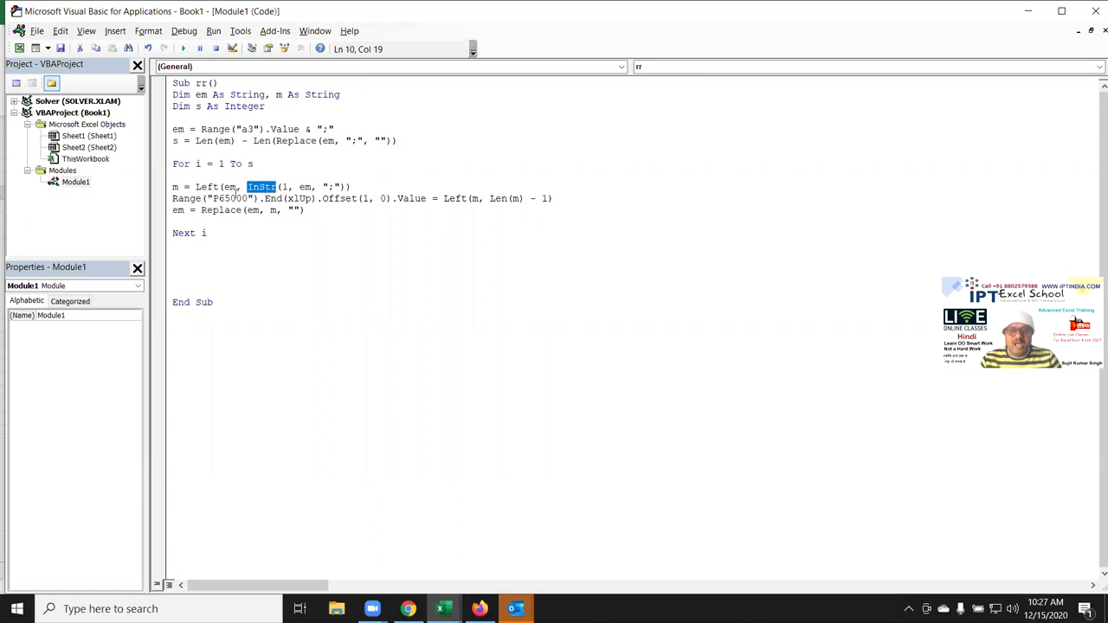
Highlight Range, Value and Left(m, Len(m) - 1) on line 11, then select C3
{"action": "double_click", "coordinate": [184, 200]}
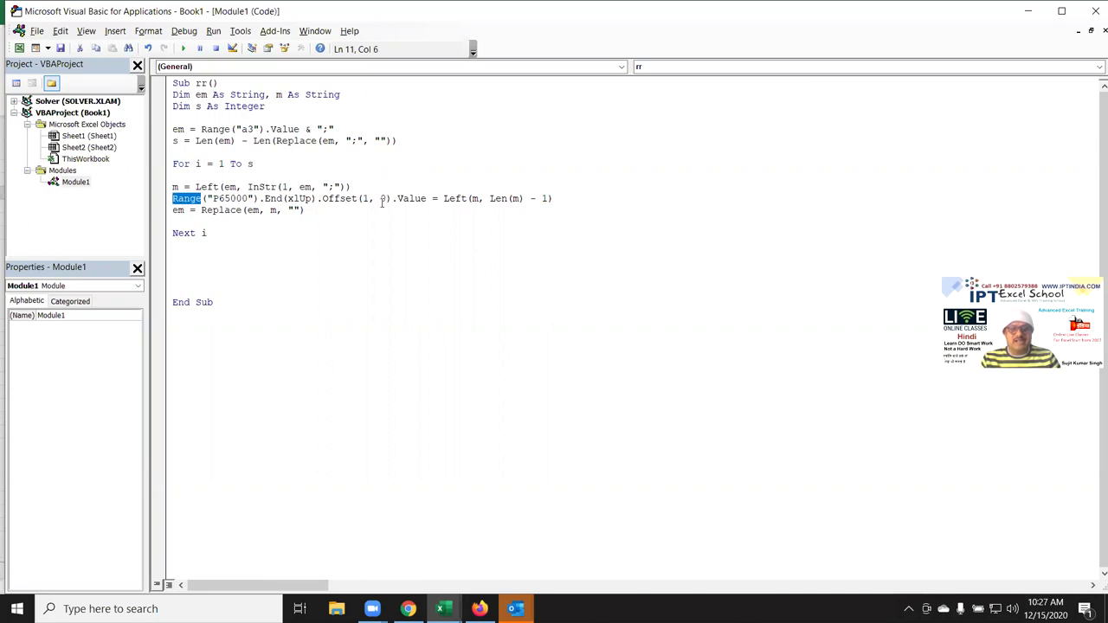
{"action": "key", "text": "alt+F11"}
{"action": "left_click", "coordinate": [806, 168]}
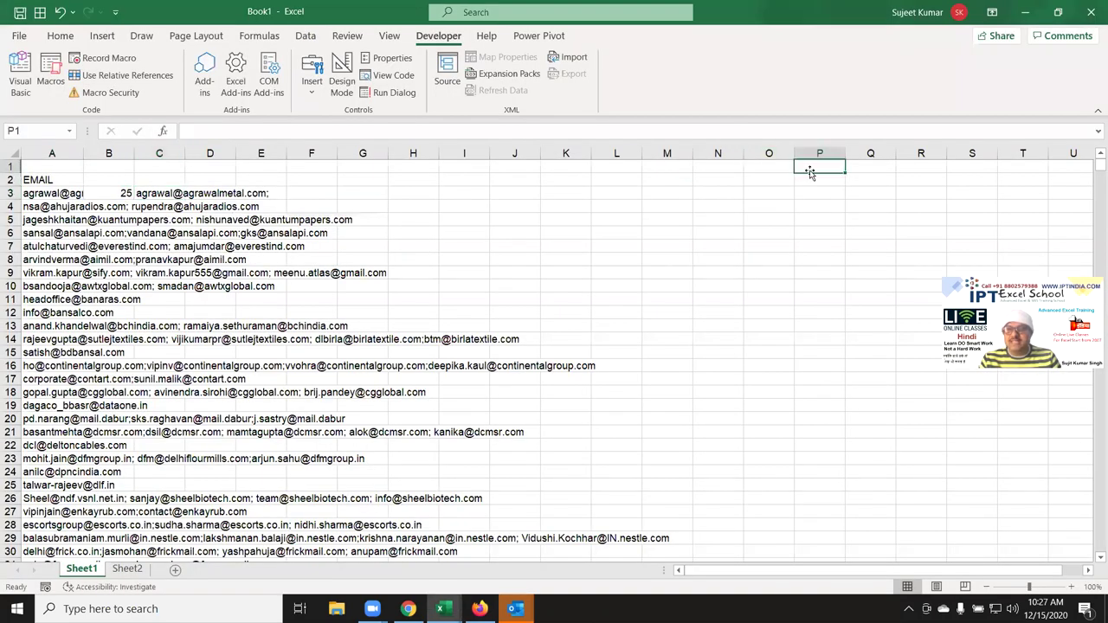
{"action": "key", "text": "alt+F11"}
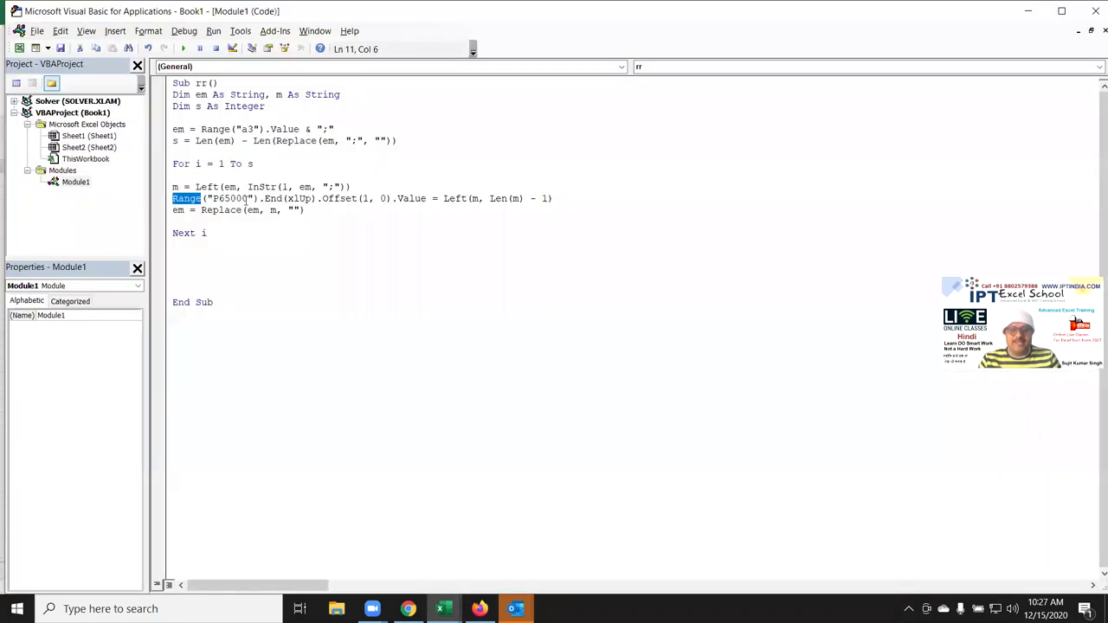
{"action": "double_click", "coordinate": [409, 198]}
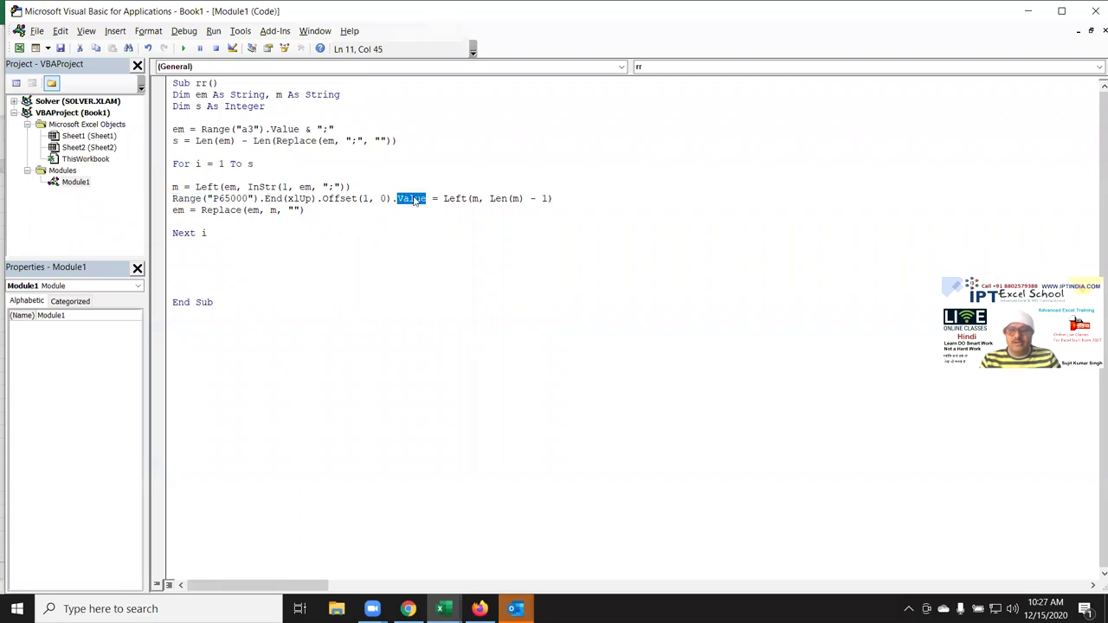
{"action": "left_click_drag", "start_coordinate": [443, 198], "coordinate": [554, 198]}
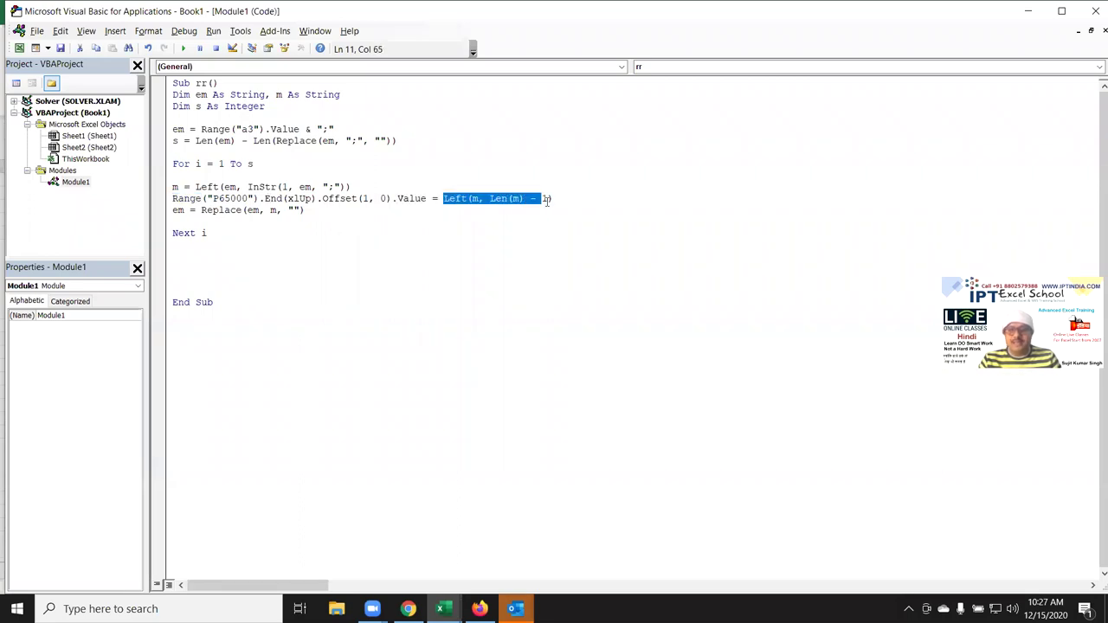
{"action": "key", "text": "alt+F11"}
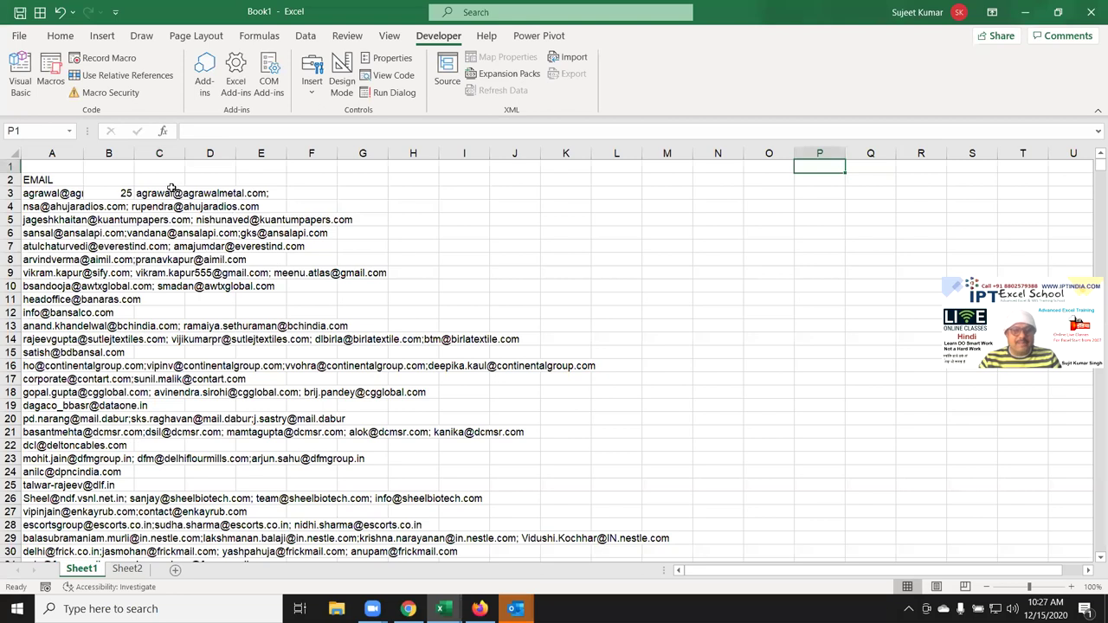
{"action": "left_click", "coordinate": [163, 192]}
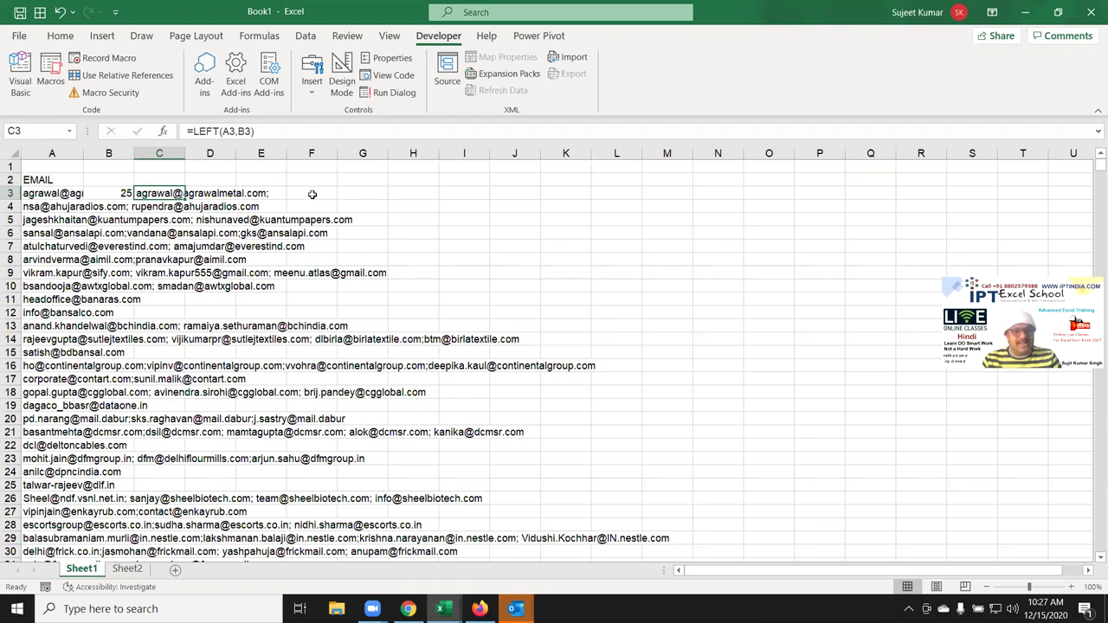
Enter =LEFT(C3,LEN(C3)-1) in F3 to drop the trailing semicolon
{"action": "left_click", "coordinate": [312, 194]}
{"action": "type", "text": "=le"}
{"action": "key", "text": "Tab"}
{"action": "key", "text": "Left"}
{"action": "key", "text": "Left"}
{"action": "key", "text": "Left"}
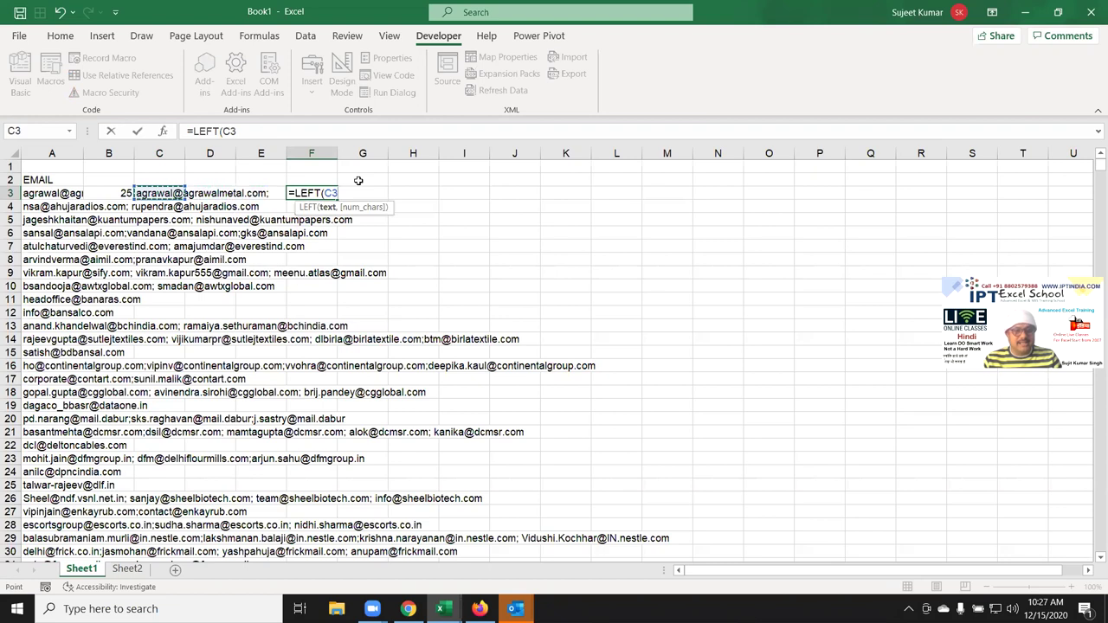
{"action": "type", "text": ",le"}
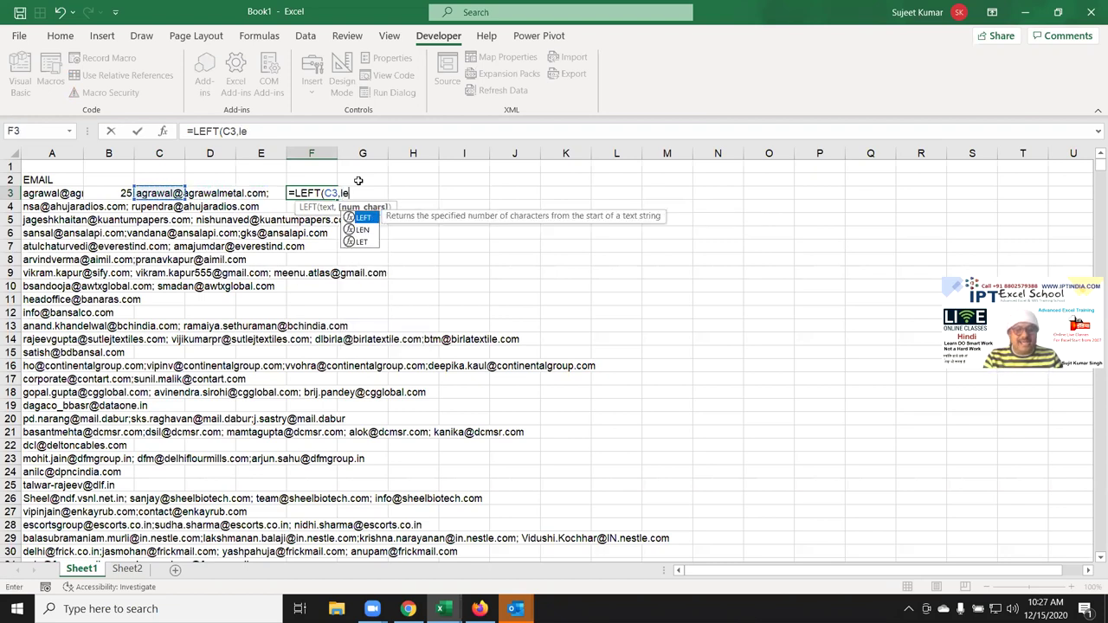
{"action": "key", "text": "Down"}
{"action": "key", "text": "Tab"}
{"action": "key", "text": "Left"}
{"action": "key", "text": "Left"}
{"action": "key", "text": "Left"}
{"action": "type", "text": ")-1)"}
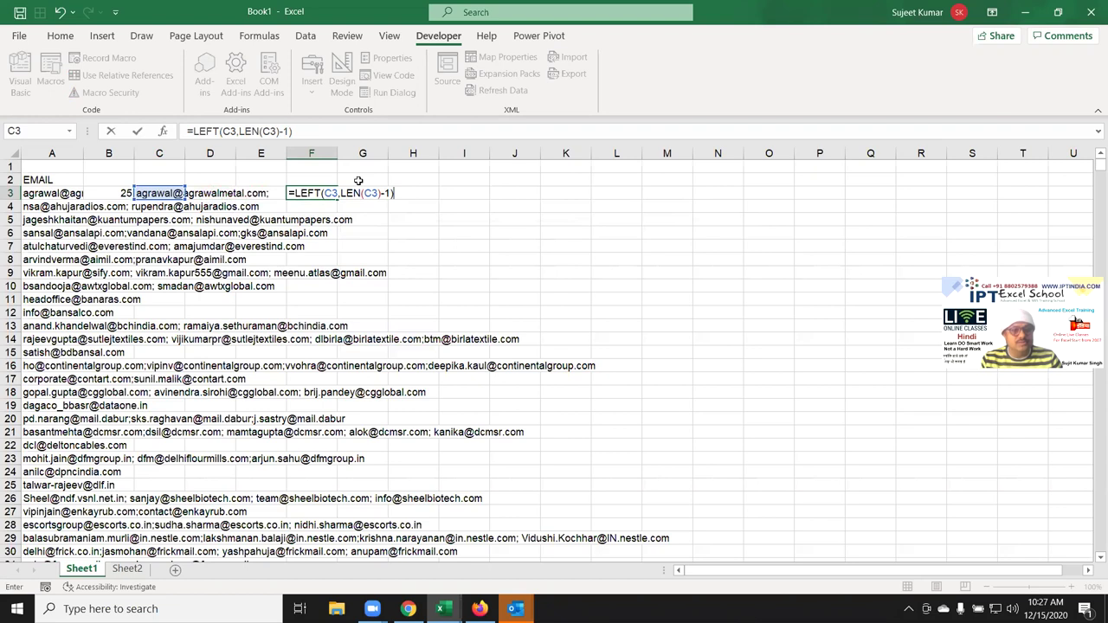
{"action": "key", "text": "Return"}
{"action": "key", "text": "Up"}
Highlight Left and m in the code's Left(m, Len(m) - 1), then clear F3
{"action": "key", "text": "alt+F11"}
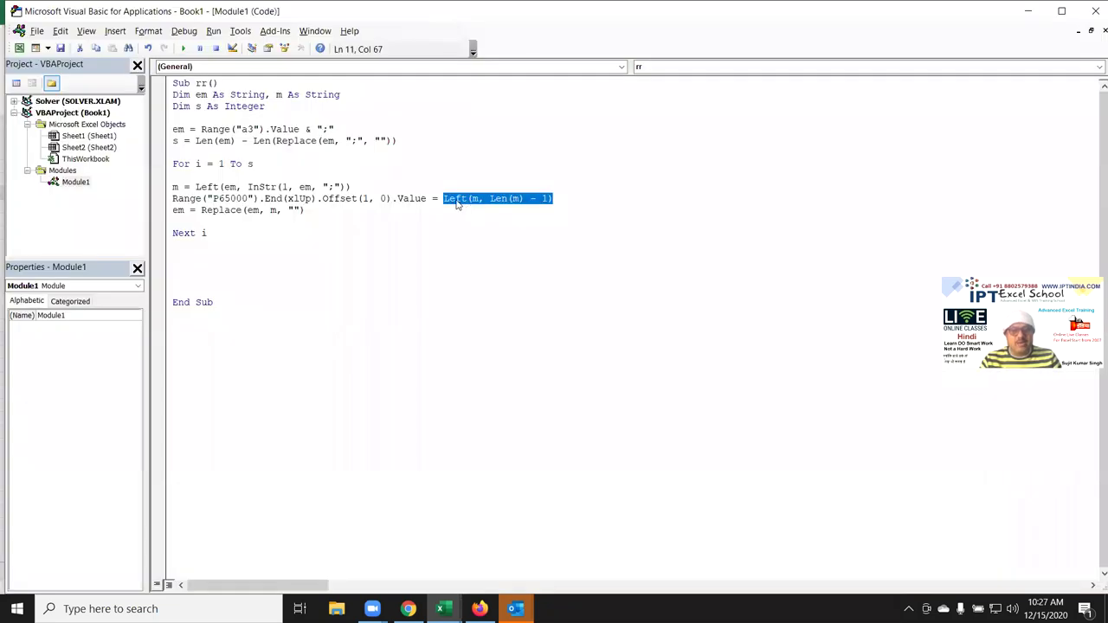
{"action": "double_click", "coordinate": [456, 198]}
{"action": "double_click", "coordinate": [474, 198]}
{"action": "left_click", "coordinate": [497, 198]}
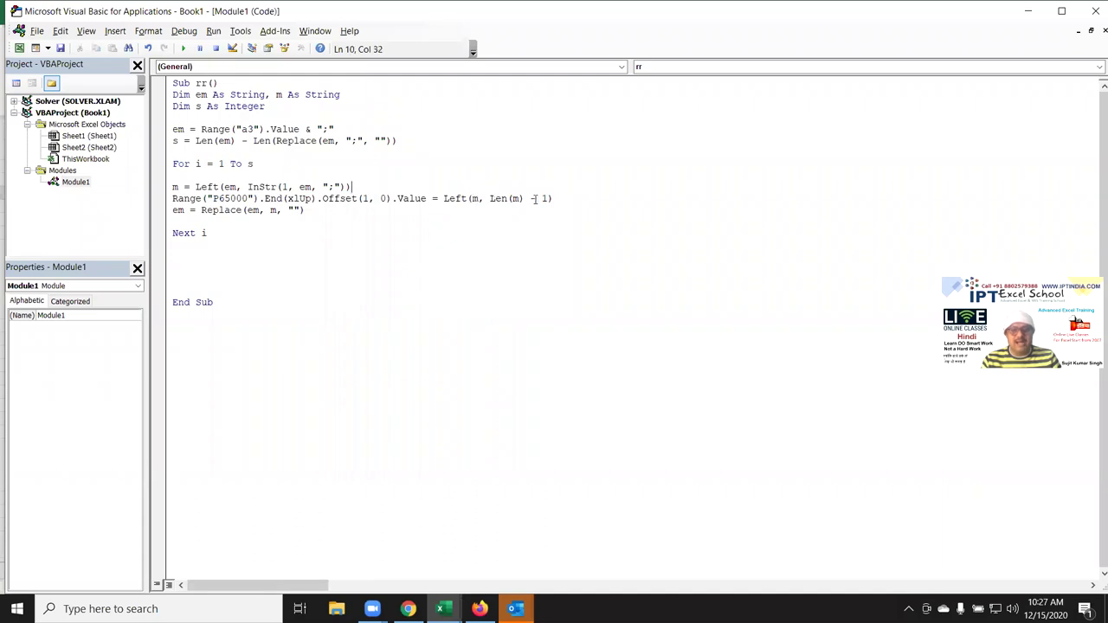
{"action": "key", "text": "alt+F11"}
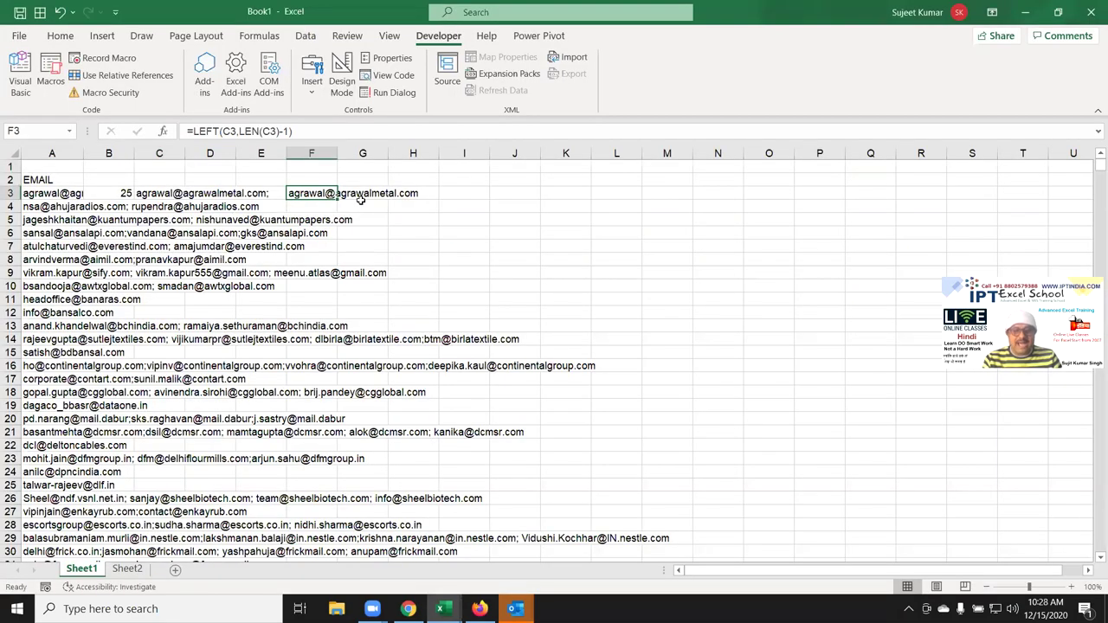
{"action": "key", "text": "Delete"}
{"action": "key", "text": "Left"}
{"action": "key", "text": "Left"}
{"action": "key", "text": "Left"}
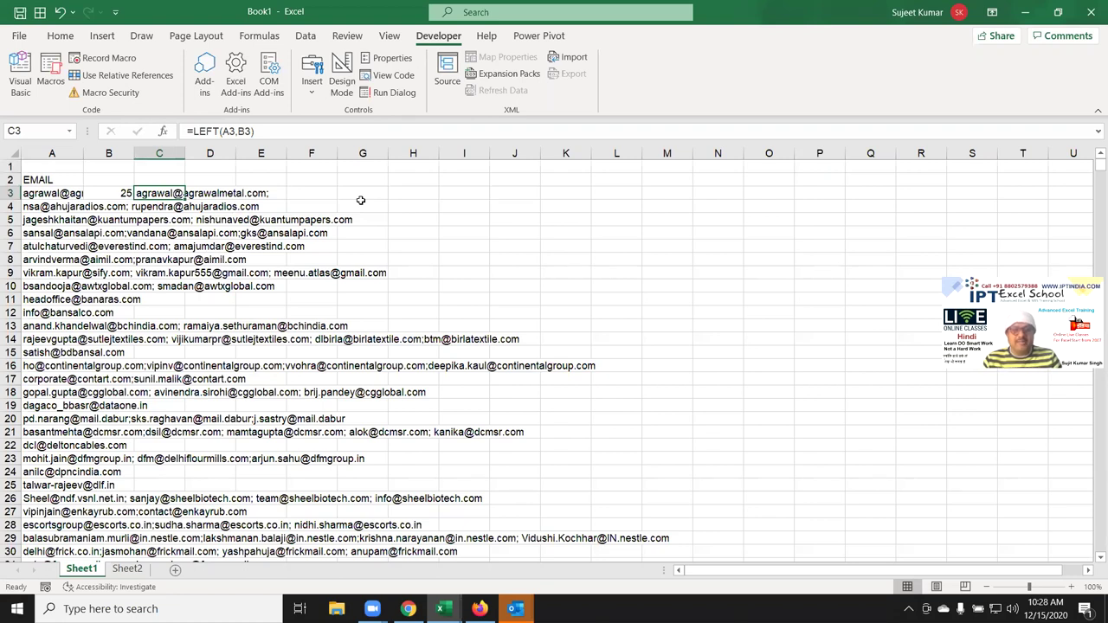
{"action": "key", "text": "alt+F11"}
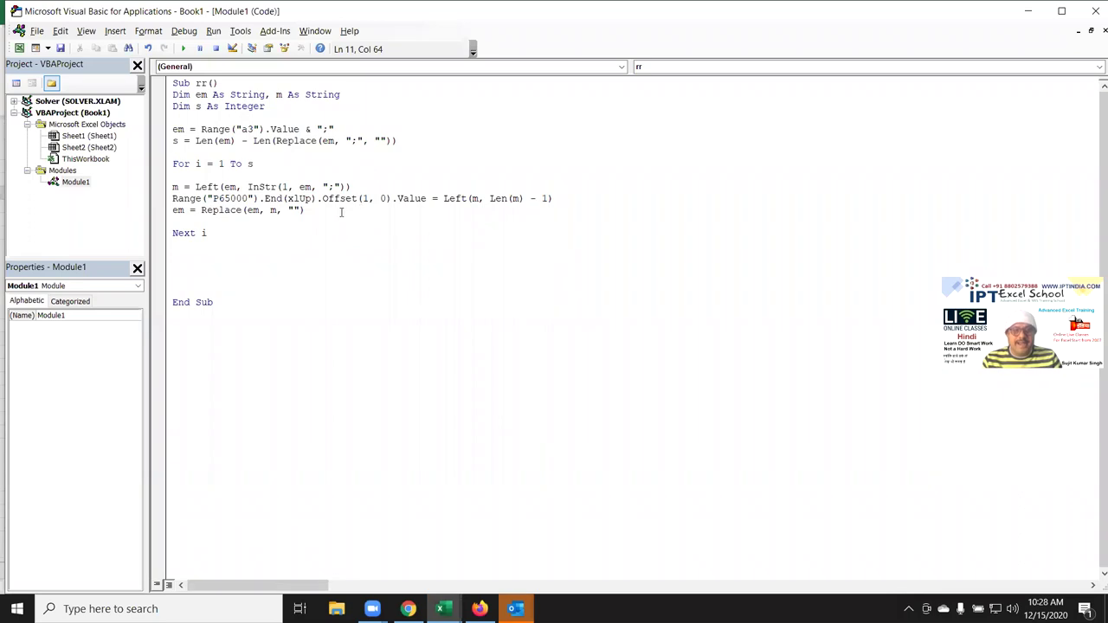
{"action": "left_click_drag", "start_coordinate": [305, 210], "coordinate": [169, 215]}
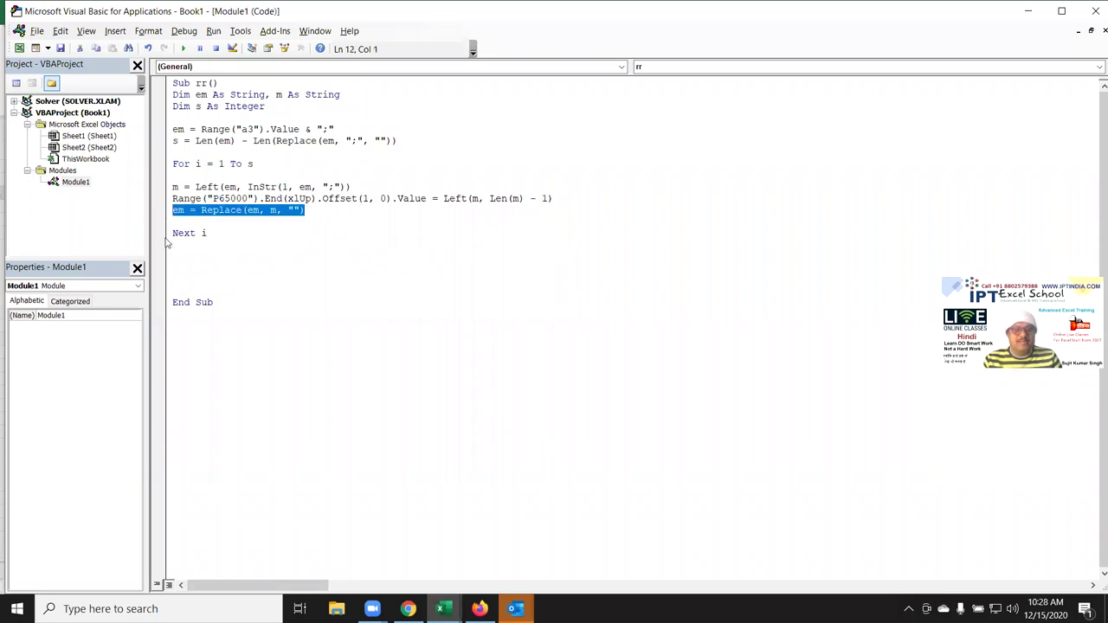
{"action": "key", "text": "alt+F11"}
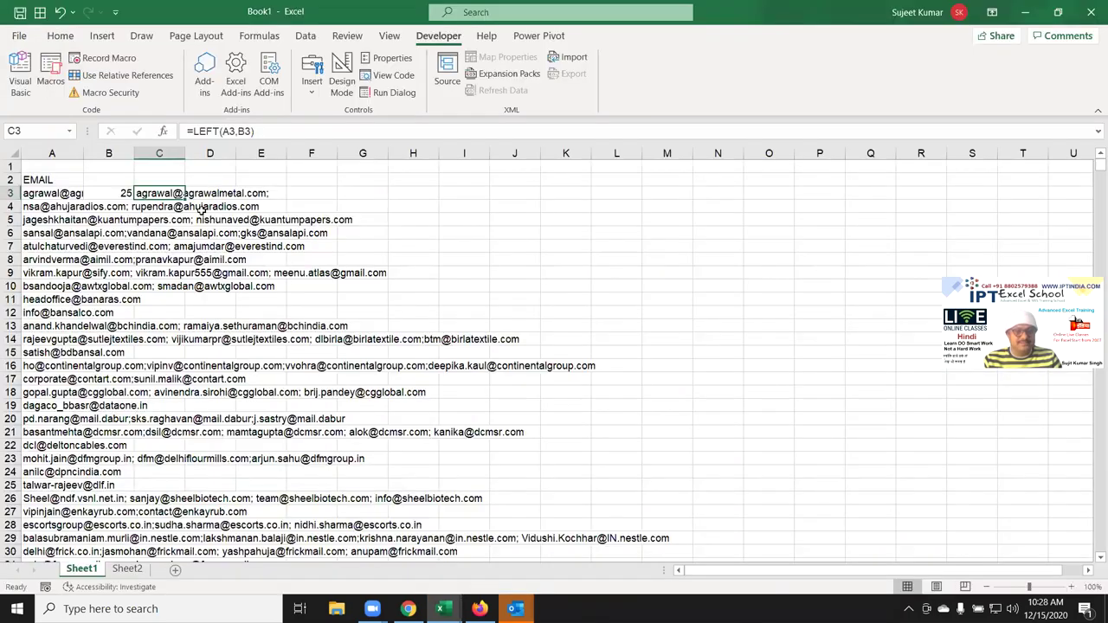
{"action": "key", "text": "alt+F11"}
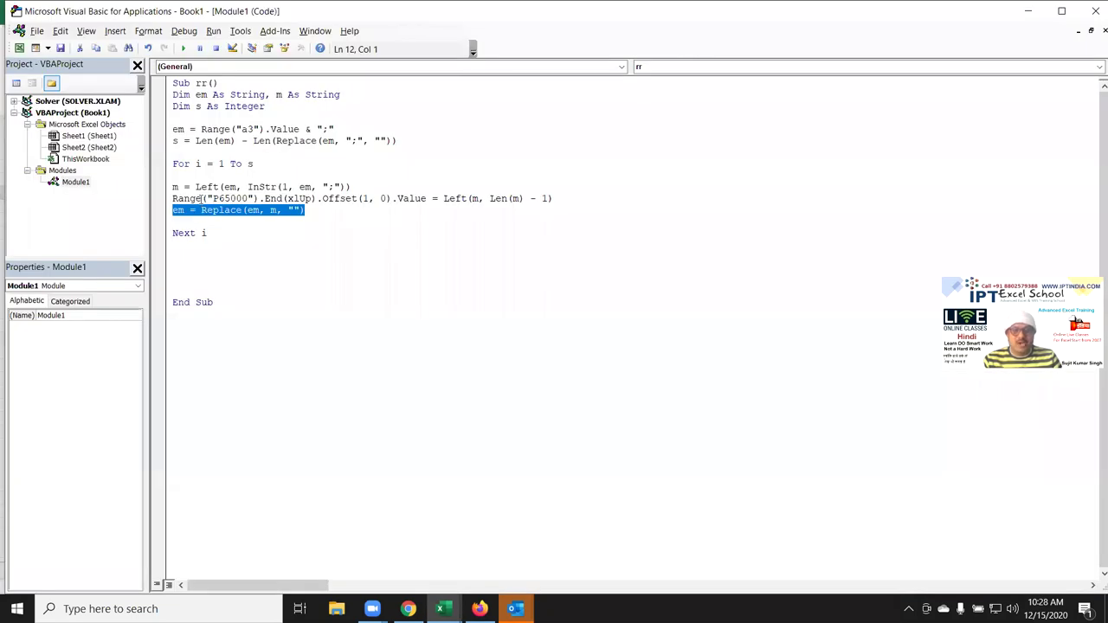
{"action": "left_click", "coordinate": [200, 187]}
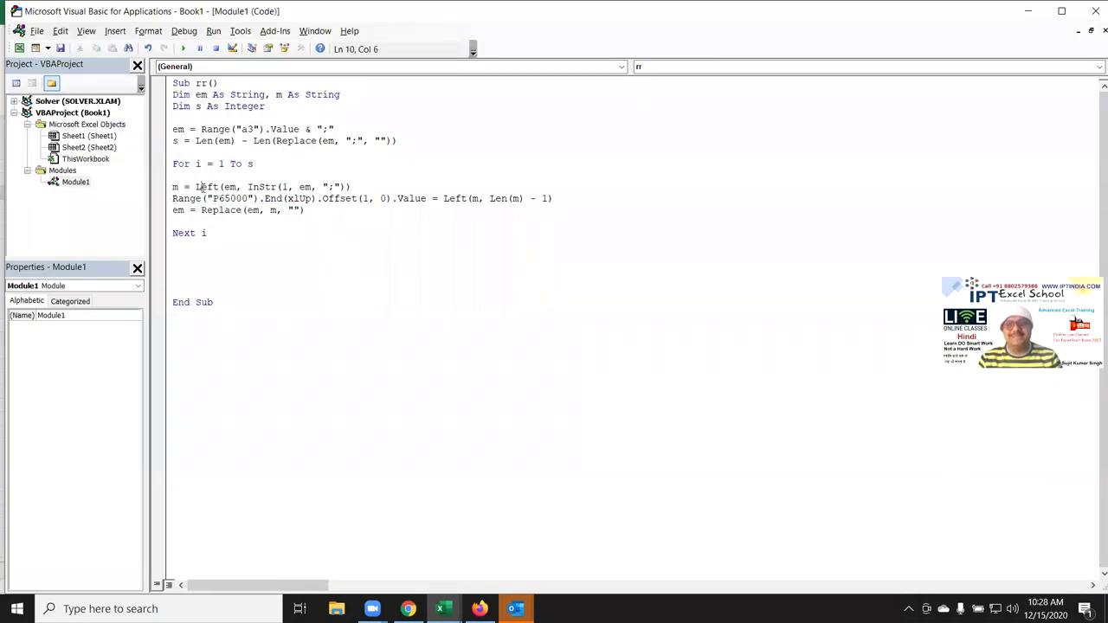
{"action": "key", "text": "Down"}
{"action": "key", "text": "Down"}
{"action": "key", "text": "Down"}
{"action": "key", "text": "Left"}
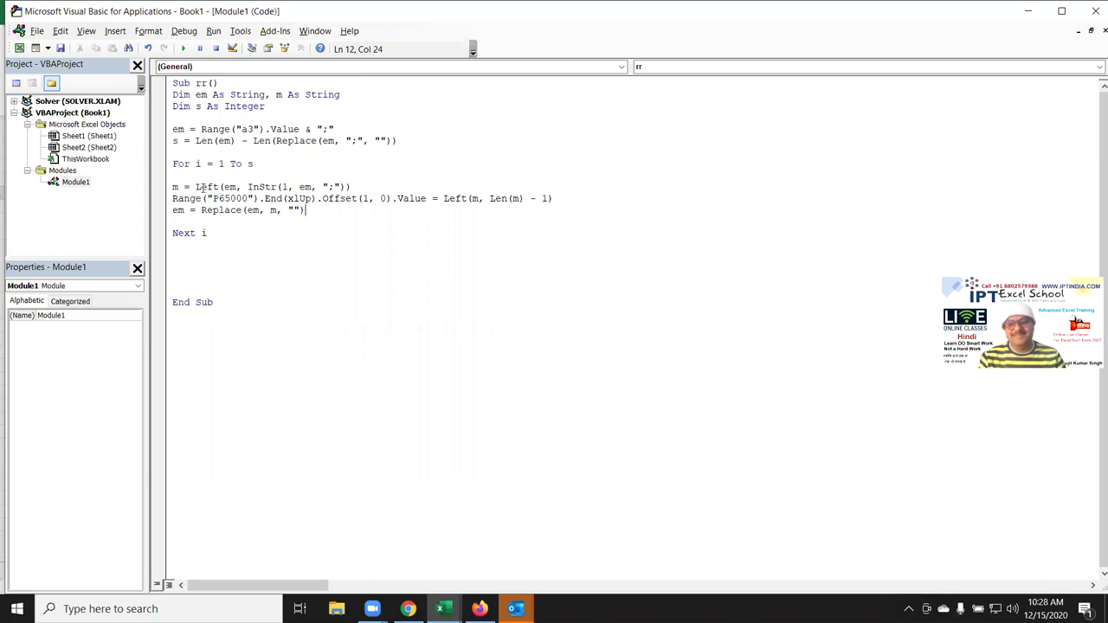
{"action": "key", "text": "Left"}
{"action": "key", "text": "Left"}
{"action": "key", "text": "Left"}
{"action": "key", "text": "Left"}
{"action": "key", "text": "Left"}
{"action": "key", "text": "Left"}
{"action": "key", "text": "Left"}
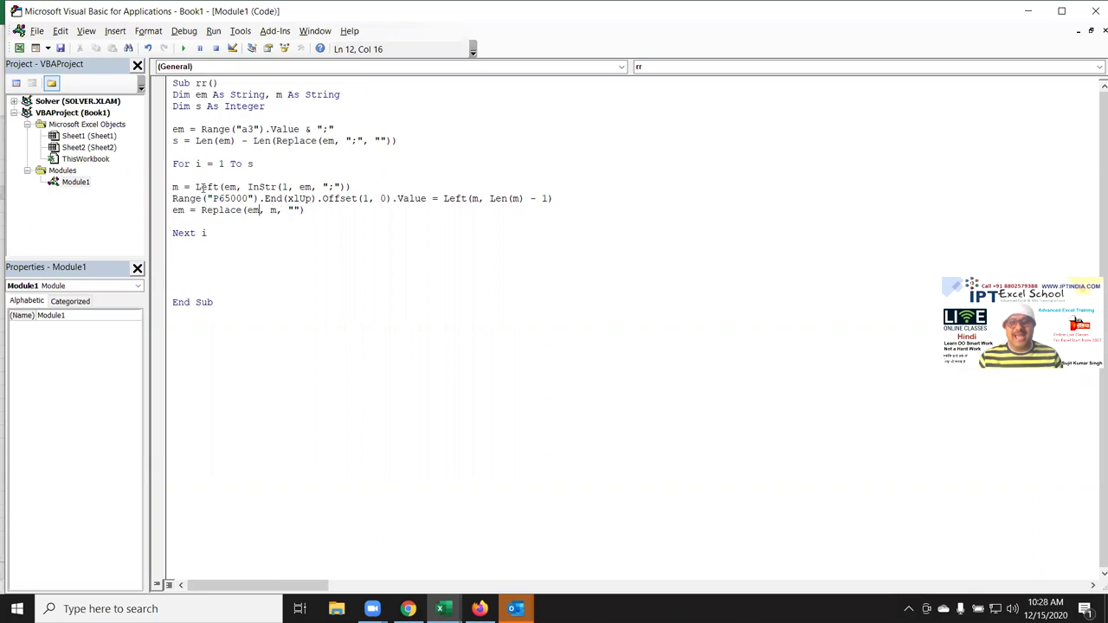
{"action": "key", "text": "shift+Right"}
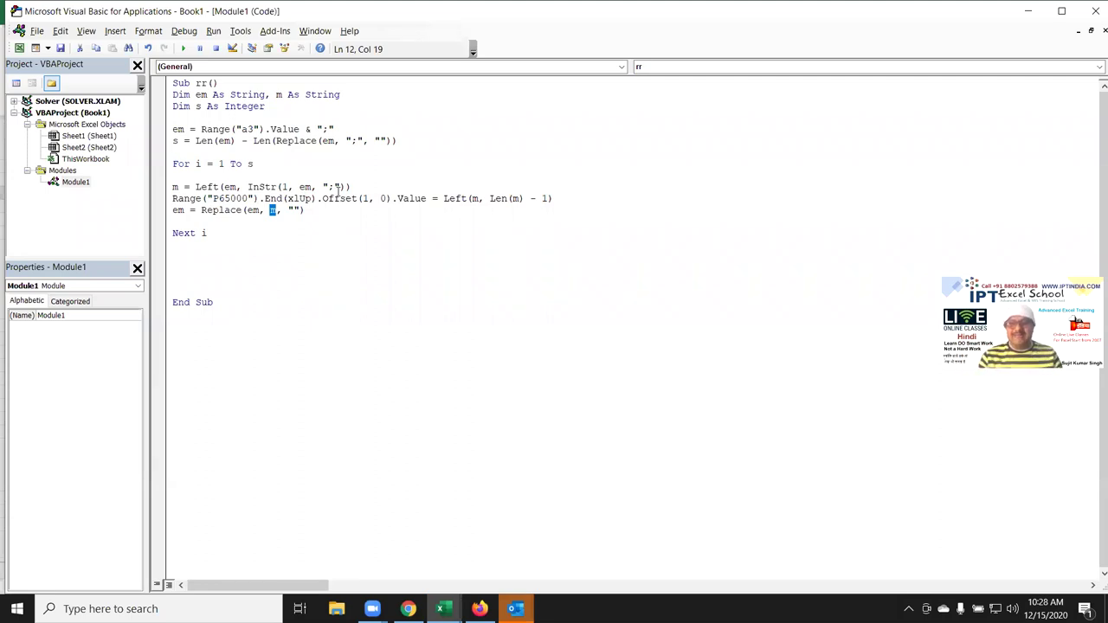
{"action": "key", "text": "Down"}
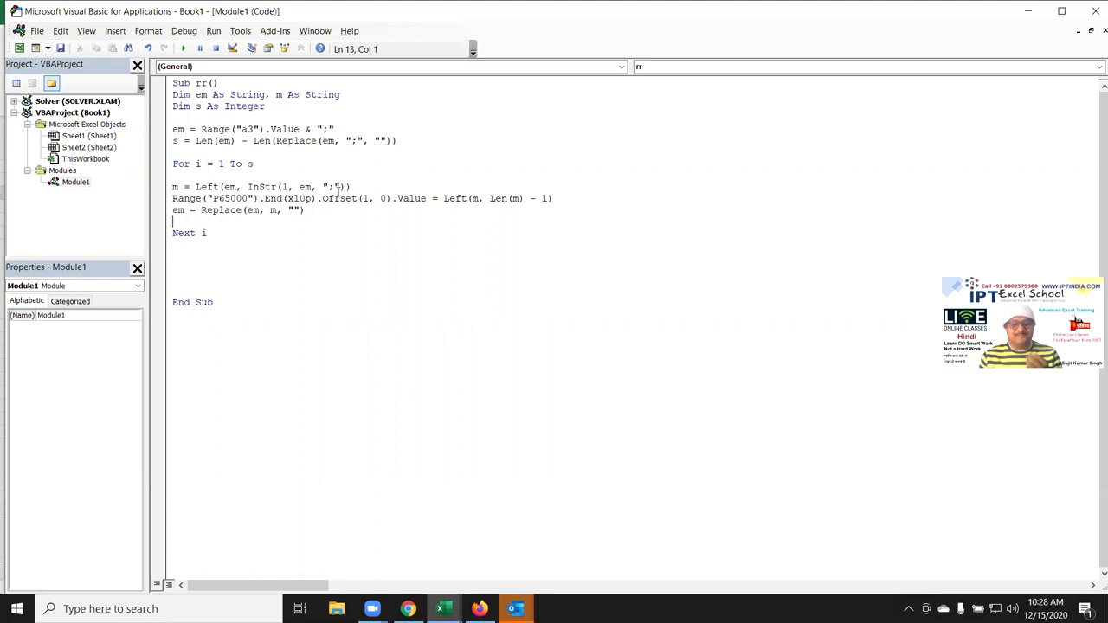
{"action": "key", "text": "Up"}
{"action": "key", "text": "Up"}
{"action": "key", "text": "Up"}
{"action": "key", "text": "ctrl+Right"}
{"action": "key", "text": "ctrl+Right"}
{"action": "key", "text": "ctrl+Right"}
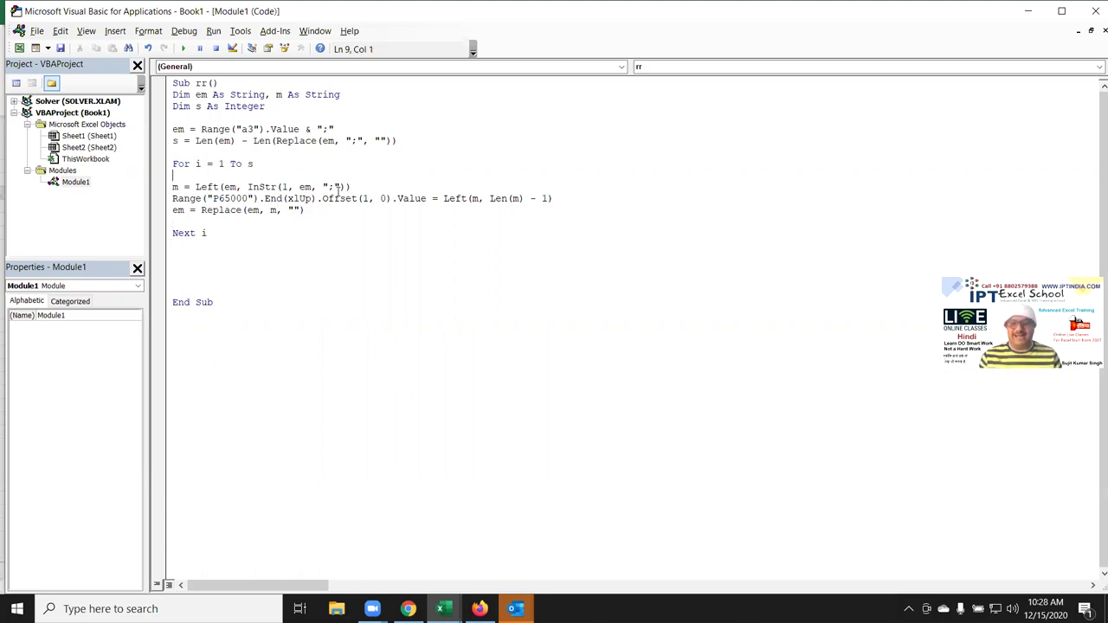
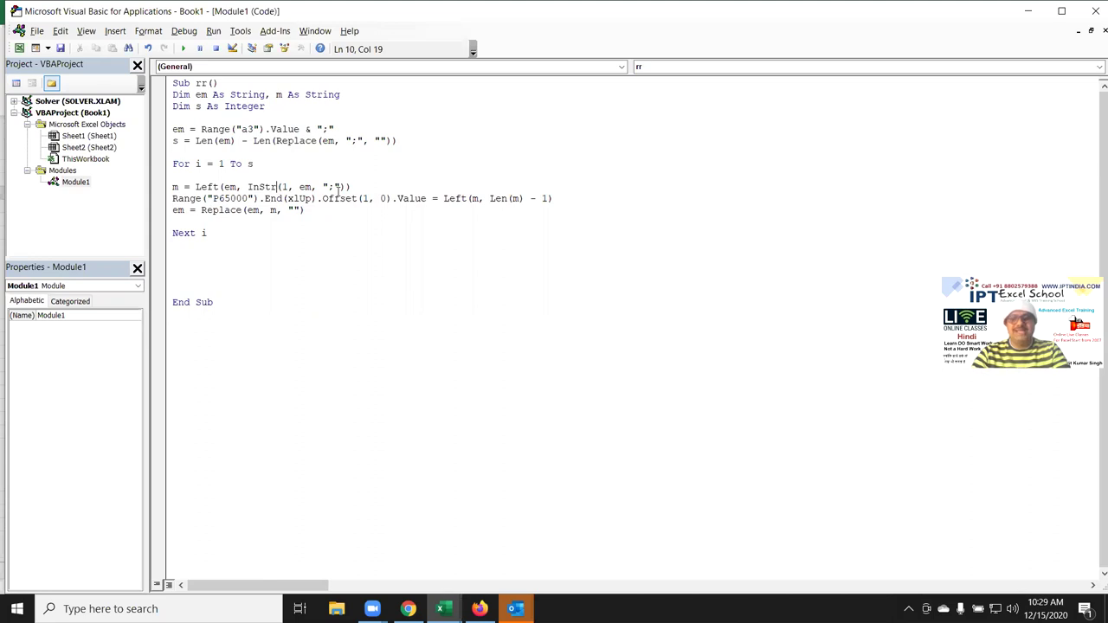
Inspect B3's FIND formula and compare it with the macro's InStr search
{"action": "key", "text": "alt+F11"}
{"action": "left_click", "coordinate": [123, 193]}
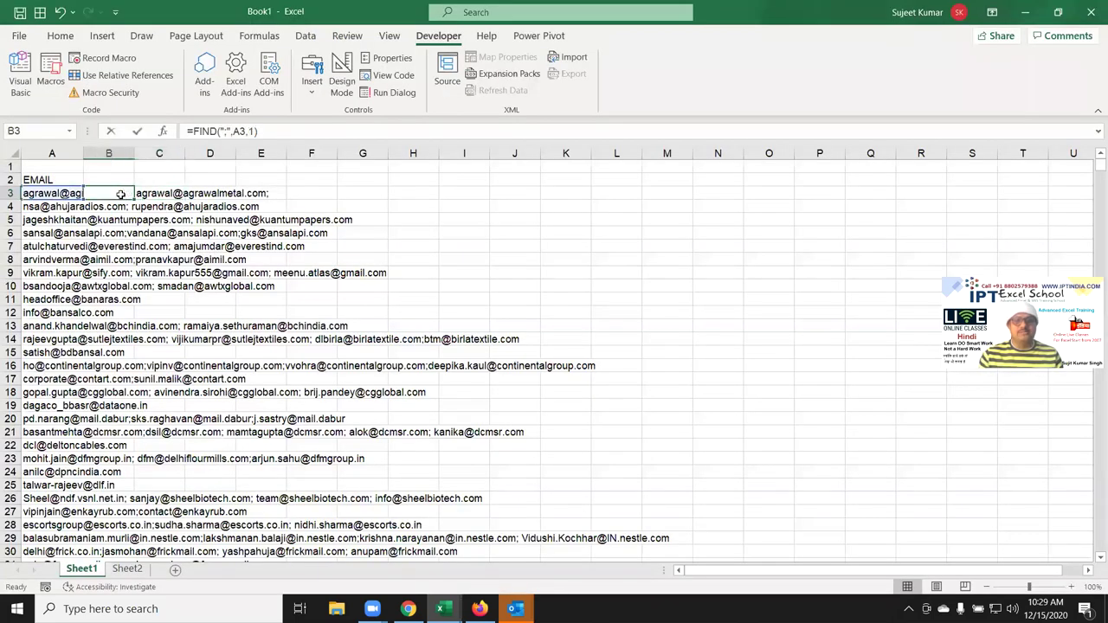
{"action": "double_click", "coordinate": [123, 193]}
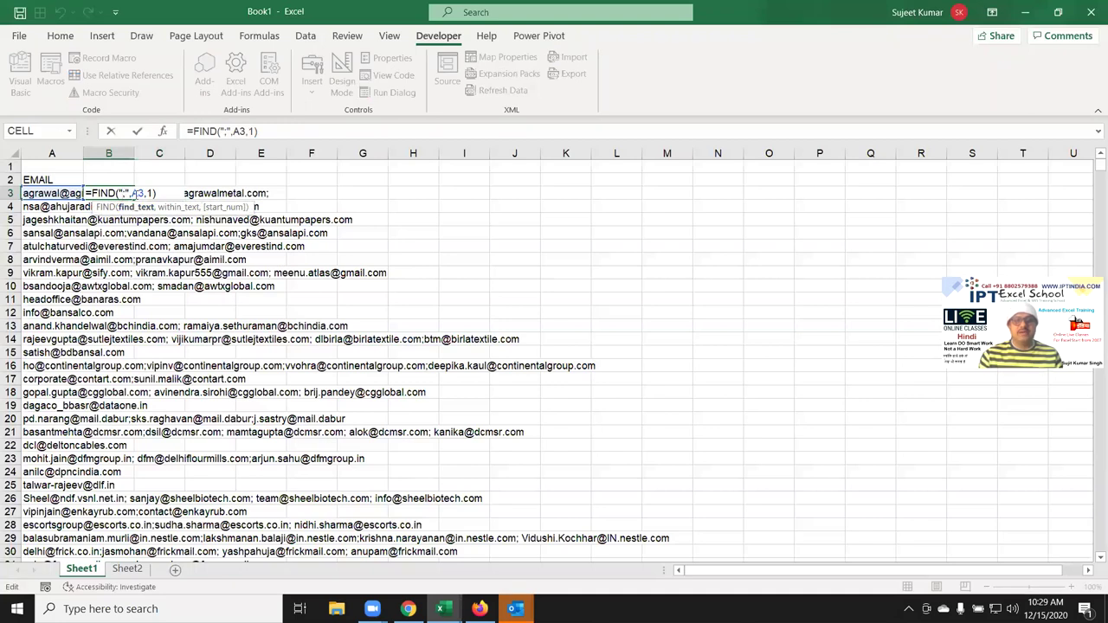
{"action": "key", "text": "Escape"}
{"action": "key", "text": "alt+F11"}
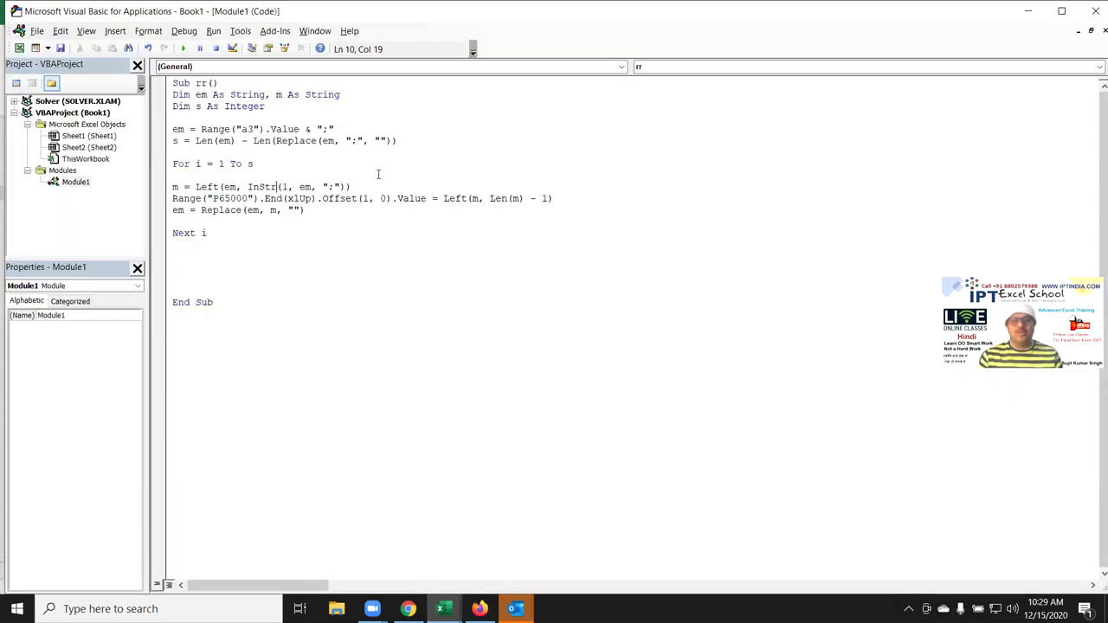
{"action": "left_click", "coordinate": [299, 187]}
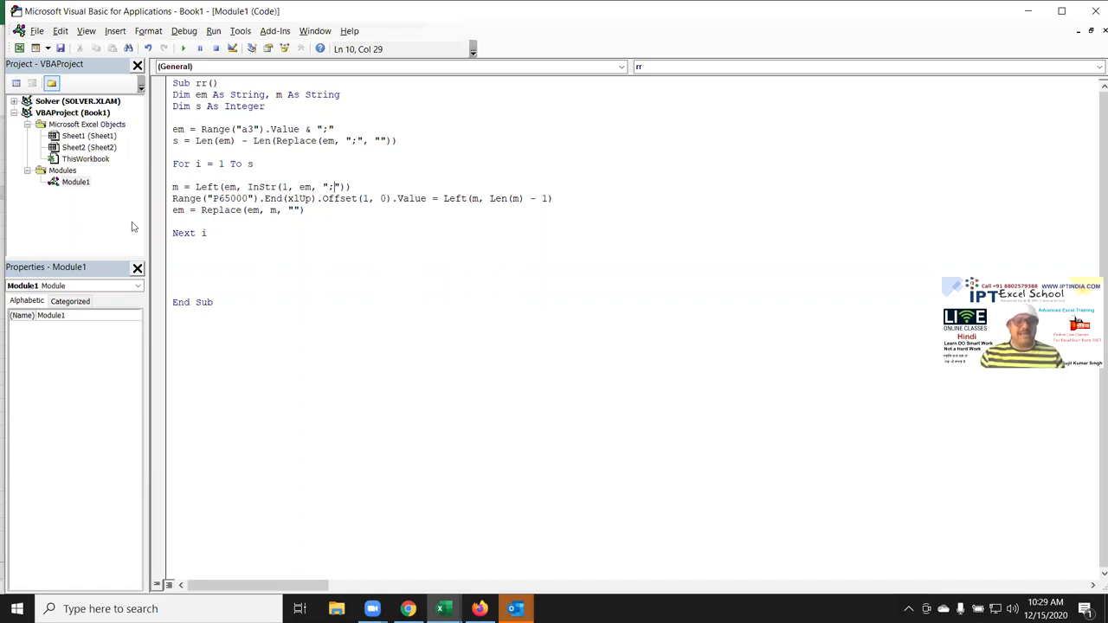
Delete the helper FIND value from B3 and return to the first email in A3
{"action": "key", "text": "alt+F11"}
{"action": "key", "text": "alt+F11"}
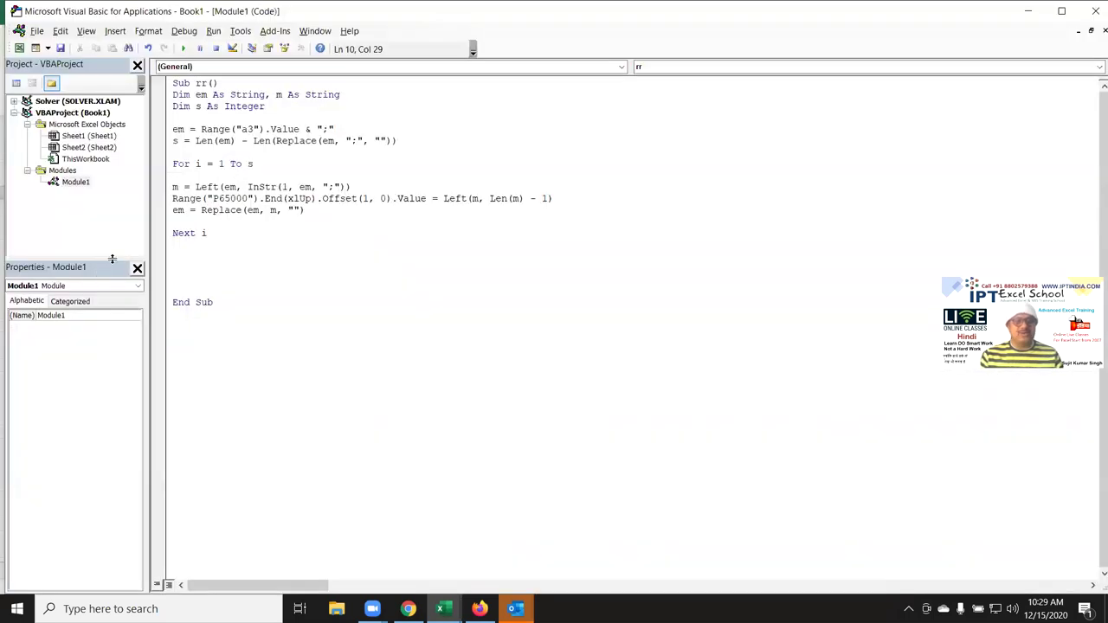
{"action": "key", "text": "alt+F11"}
{"action": "key", "text": "Delete"}
{"action": "key", "text": "Left"}
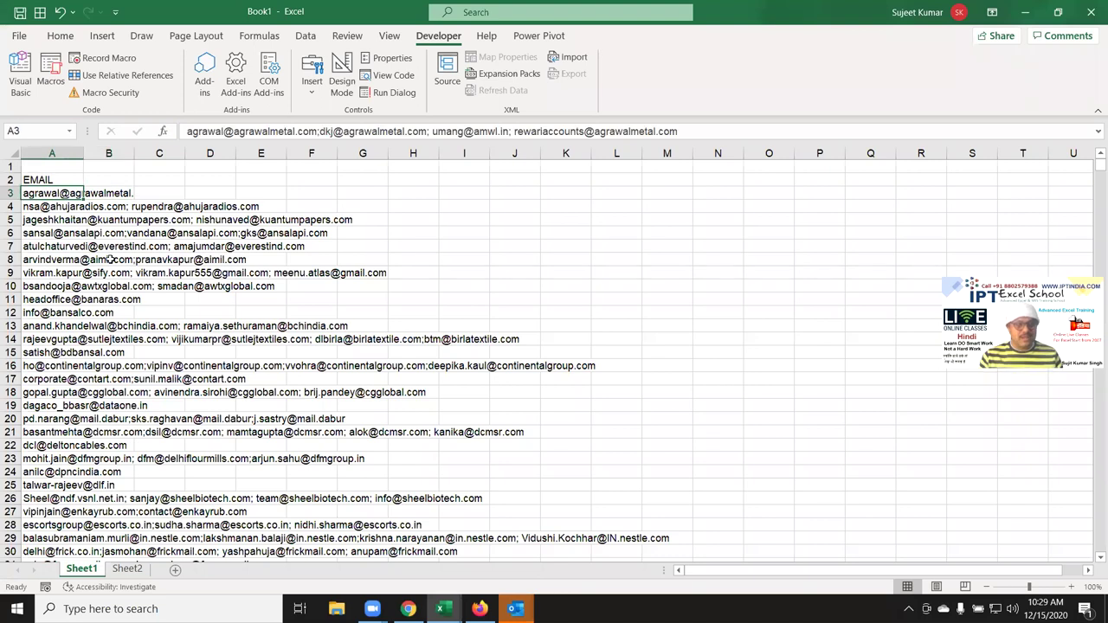
Delete the empty rows 51, 476 and 1129 from the email list
{"action": "key", "text": "ctrl+Down"}
{"action": "key", "text": "Down"}
{"action": "key", "text": "Down"}
{"action": "key", "text": "Down"}
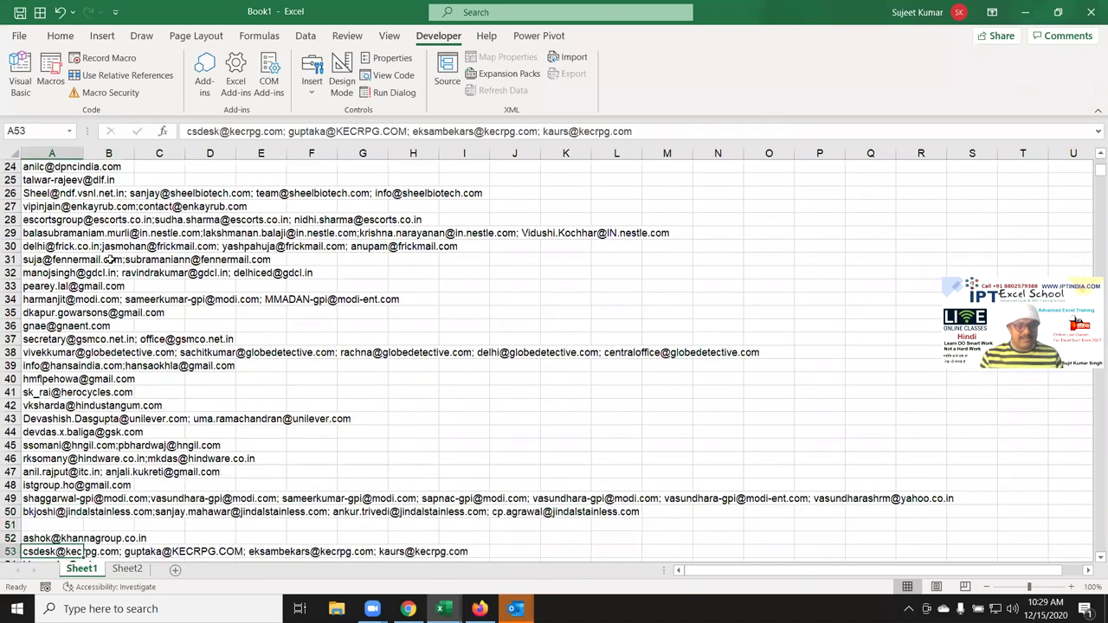
{"action": "key", "text": "Up"}
{"action": "key", "text": "Up"}
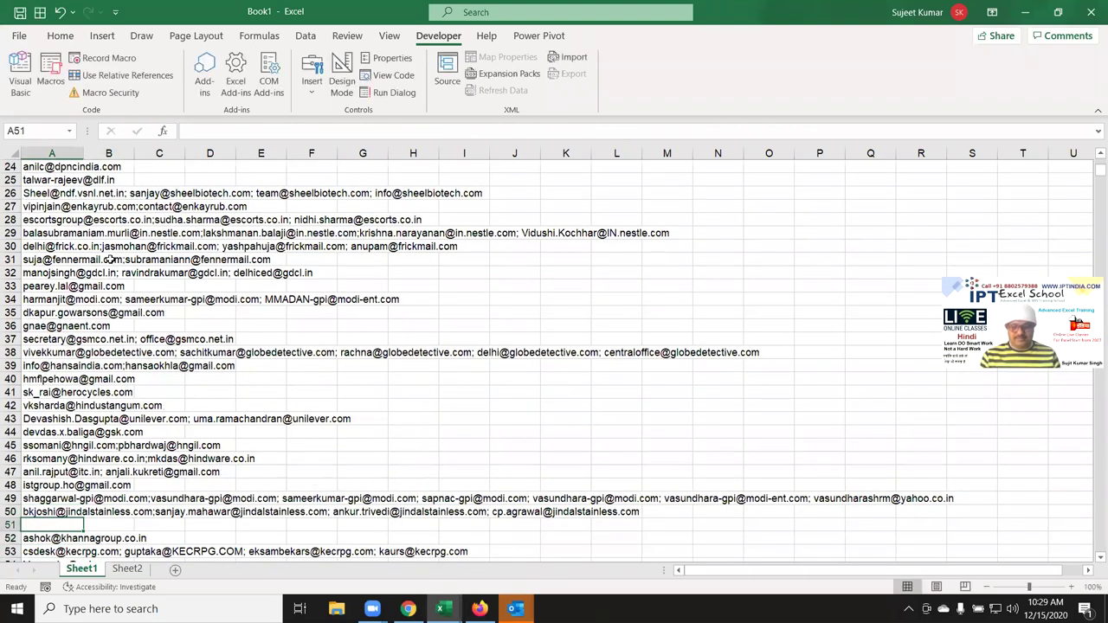
{"action": "key", "text": "shift+space"}
{"action": "key", "text": "ctrl+minus"}
{"action": "key", "text": "Down"}
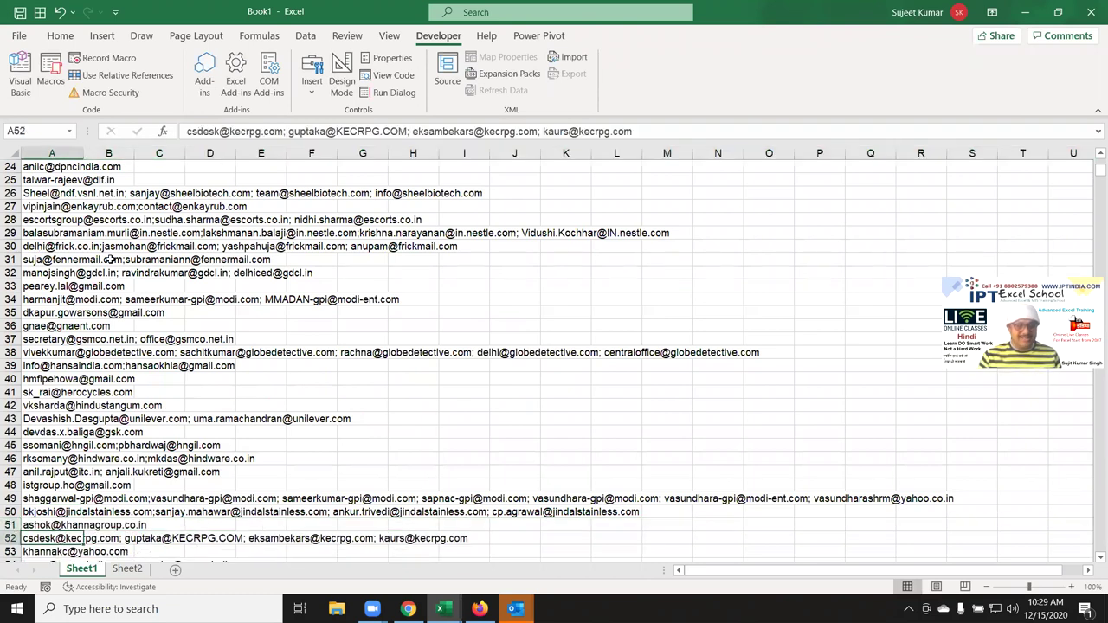
{"action": "key", "text": "ctrl+Down"}
{"action": "key", "text": "Down"}
{"action": "key", "text": "Down"}
{"action": "key", "text": "Down"}
{"action": "key", "text": "Up"}
{"action": "key", "text": "Up"}
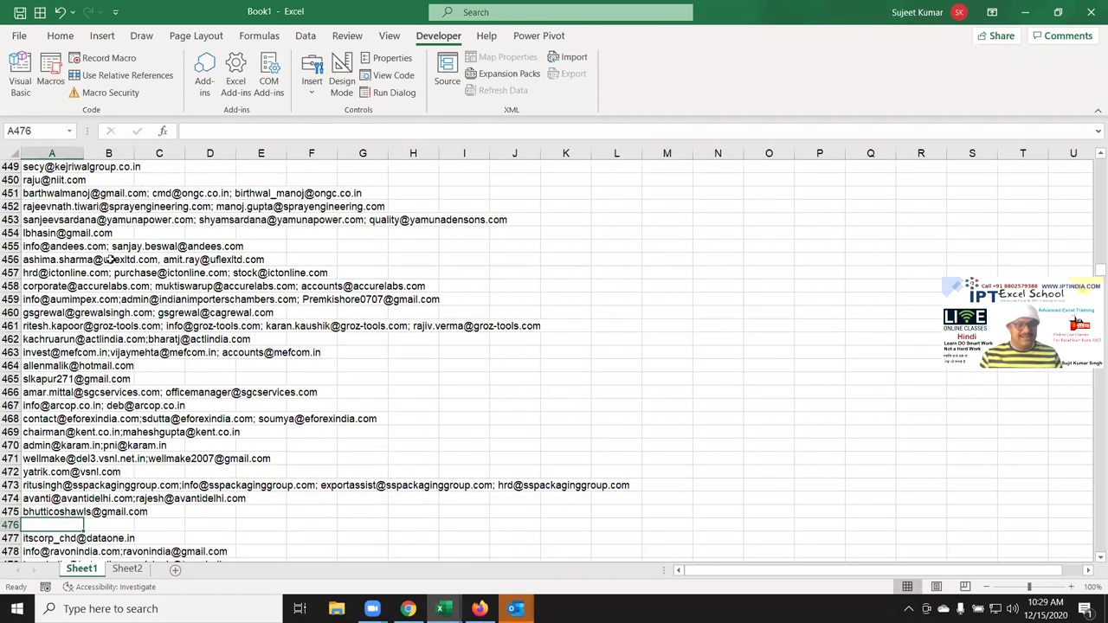
{"action": "key", "text": "shift+space"}
{"action": "key", "text": "ctrl+minus"}
{"action": "key", "text": "Down"}
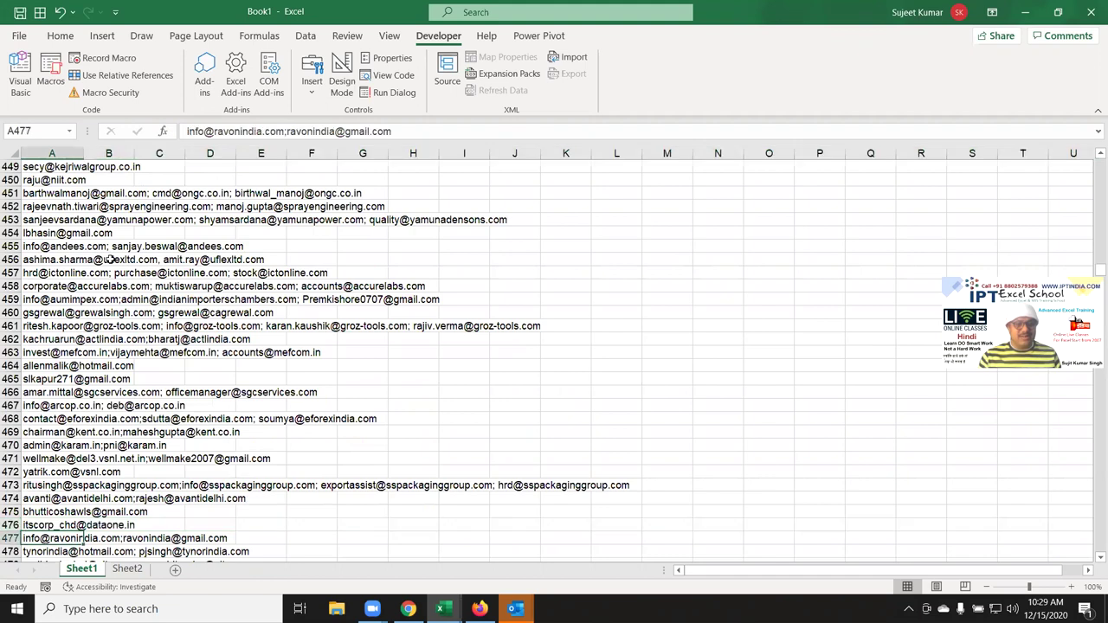
{"action": "key", "text": "ctrl+Down"}
{"action": "key", "text": "Down"}
{"action": "key", "text": "shift+space"}
{"action": "key", "text": "ctrl+minus"}
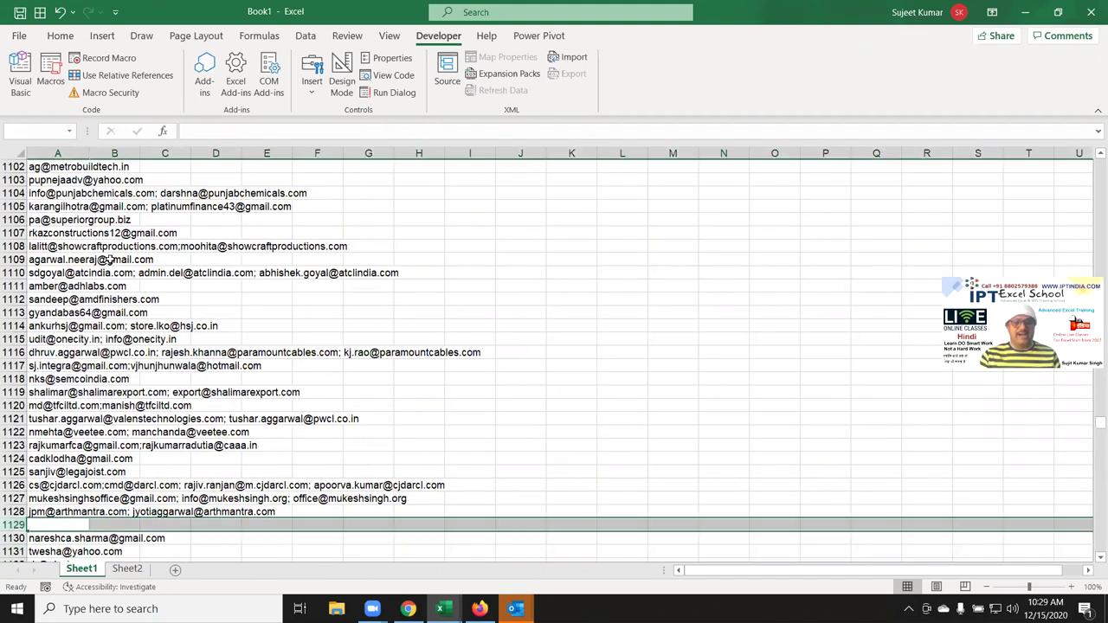
Delete the remaining empty rows 1132, 1181 and 1273 in column A
{"action": "key", "text": "ctrl+Down"}
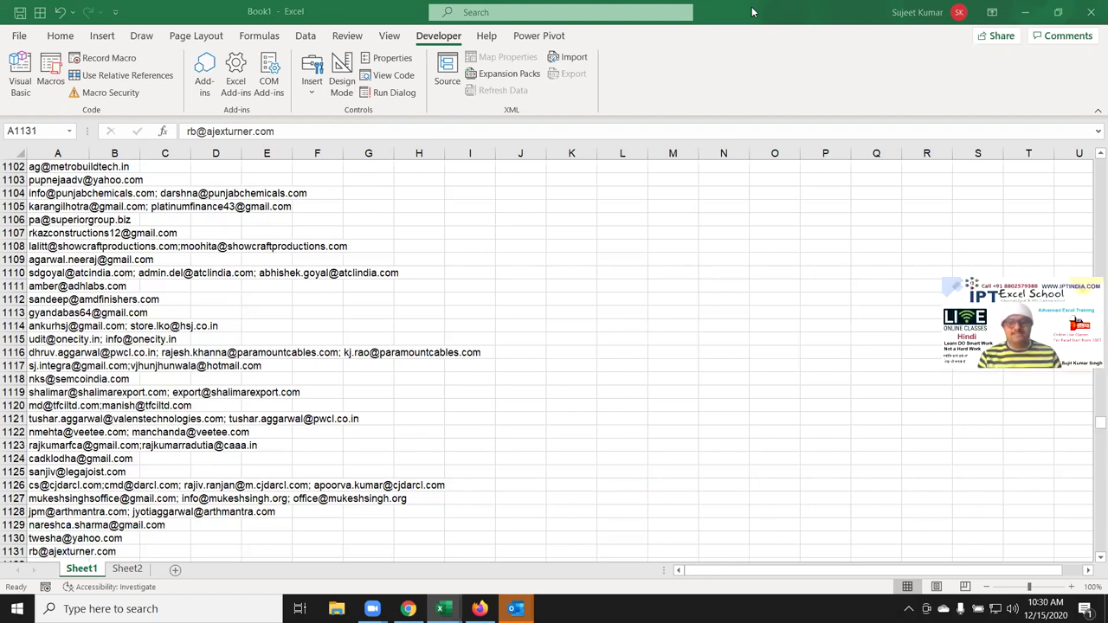
{"action": "key", "text": "Down"}
{"action": "key", "text": "Down"}
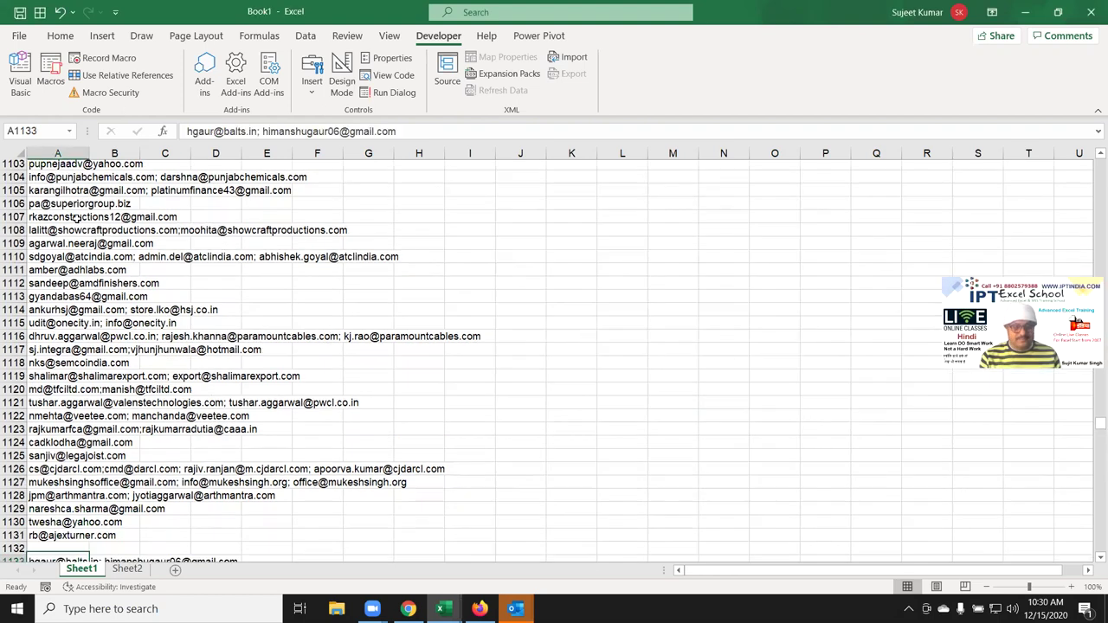
{"action": "key", "text": "Down"}
{"action": "key", "text": "Up"}
{"action": "key", "text": "Up"}
{"action": "key", "text": "shift+space"}
{"action": "key", "text": "ctrl+minus"}
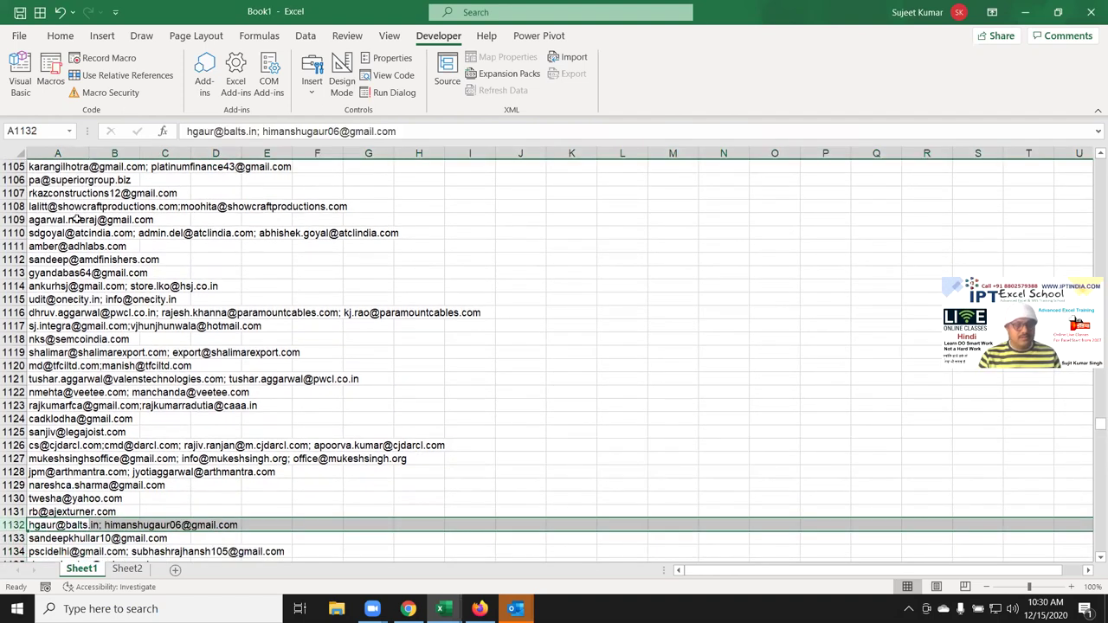
{"action": "key", "text": "ctrl+Down"}
{"action": "key", "text": "Down"}
{"action": "key", "text": "Down"}
{"action": "key", "text": "Up"}
{"action": "key", "text": "shift+space"}
{"action": "key", "text": "ctrl+minus"}
{"action": "key", "text": "Down"}
{"action": "key", "text": "ctrl+Down"}
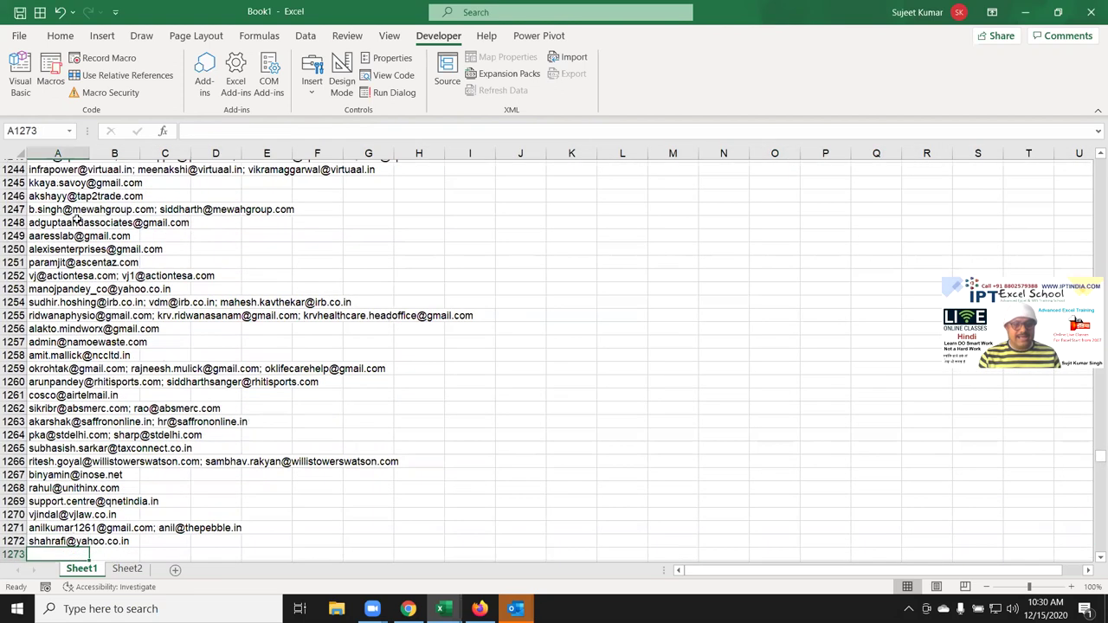
{"action": "key", "text": "Down"}
{"action": "key", "text": "shift+space"}
{"action": "key", "text": "ctrl+minus"}
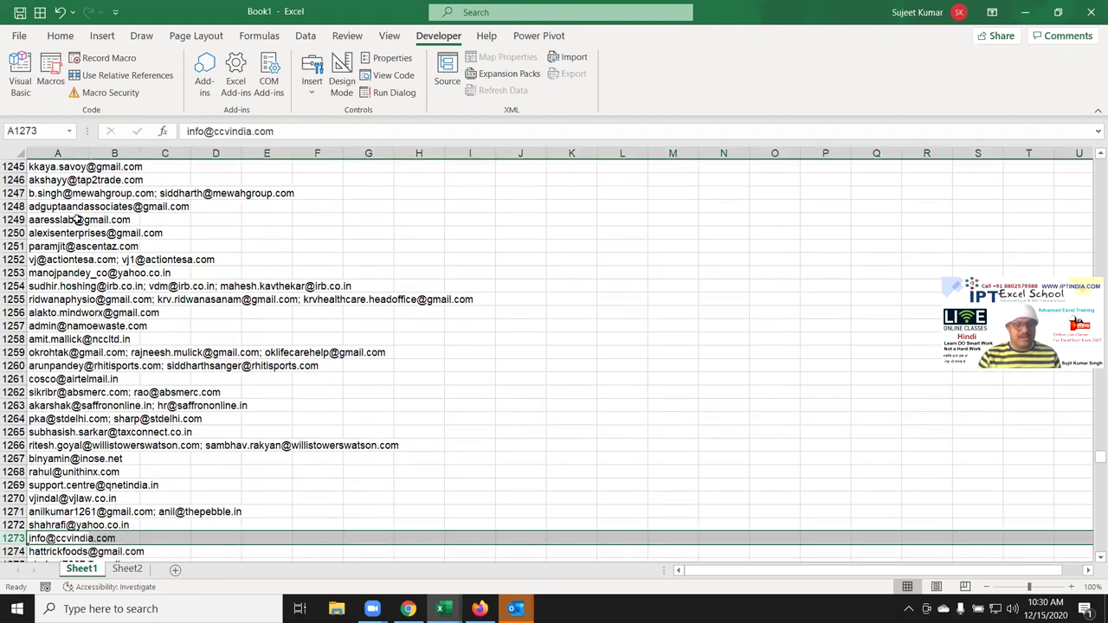
{"action": "key", "text": "Down"}
{"action": "key", "text": "ctrl+Down"}
{"action": "key", "text": "Down"}
{"action": "key", "text": "Down"}
{"action": "key", "text": "Down"}
{"action": "key", "text": "Down"}
Verify the emails now run unbroken from A3 to A1648, then head back to the code
{"action": "key", "text": "ctrl+Down"}
{"action": "key", "text": "ctrl+Up"}
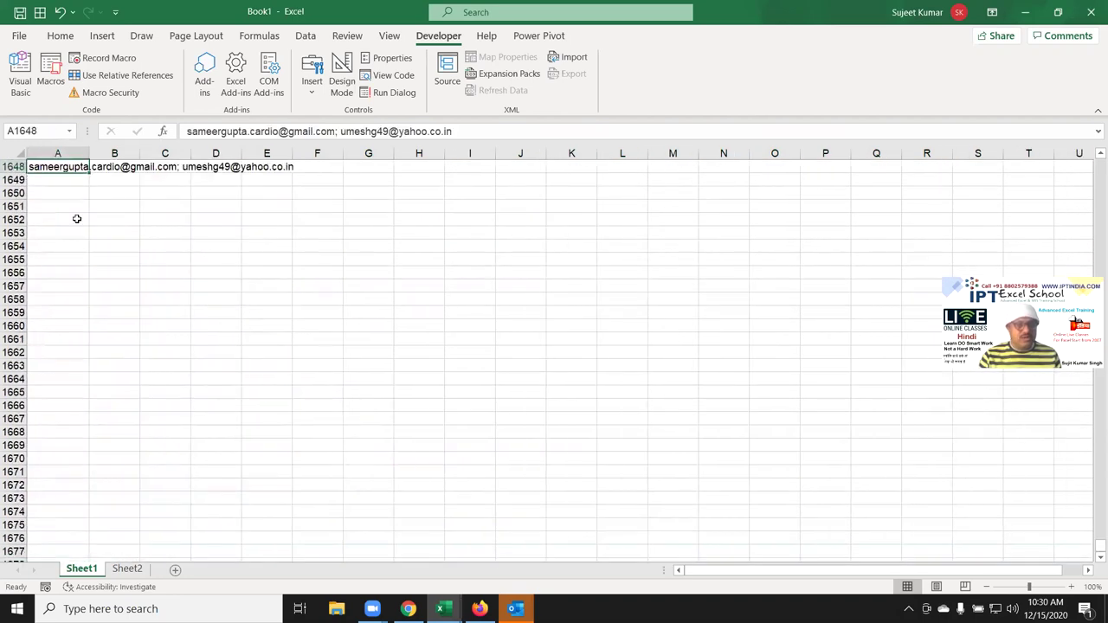
{"action": "key", "text": "ctrl+Home"}
{"action": "key", "text": "Down"}
{"action": "key", "text": "Down"}
{"action": "key", "text": "ctrl+Down"}
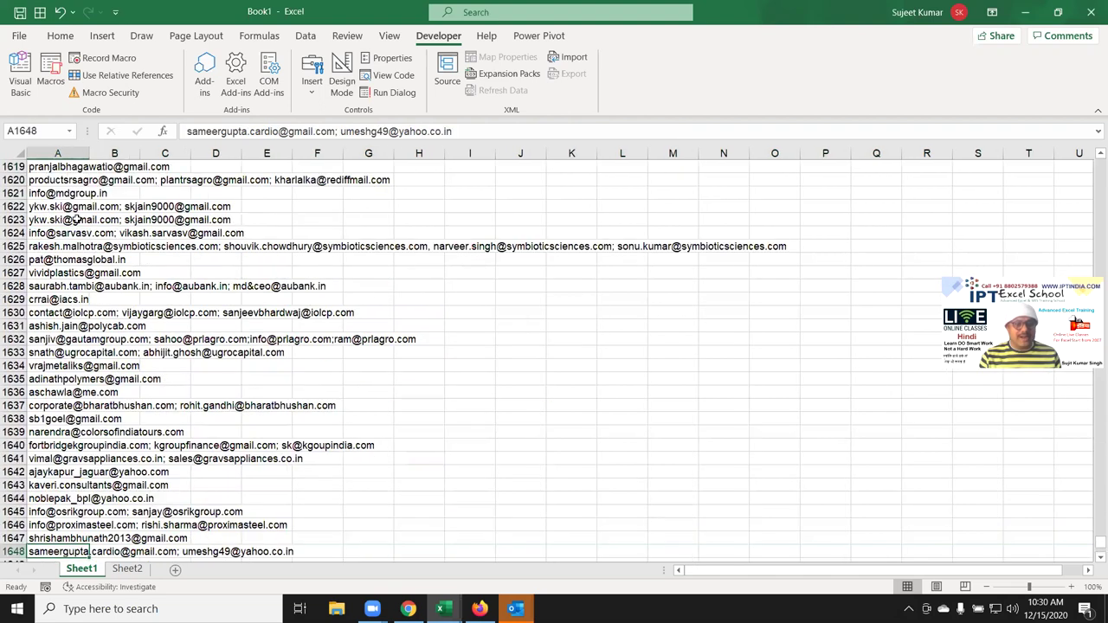
{"action": "key", "text": "ctrl+Up"}
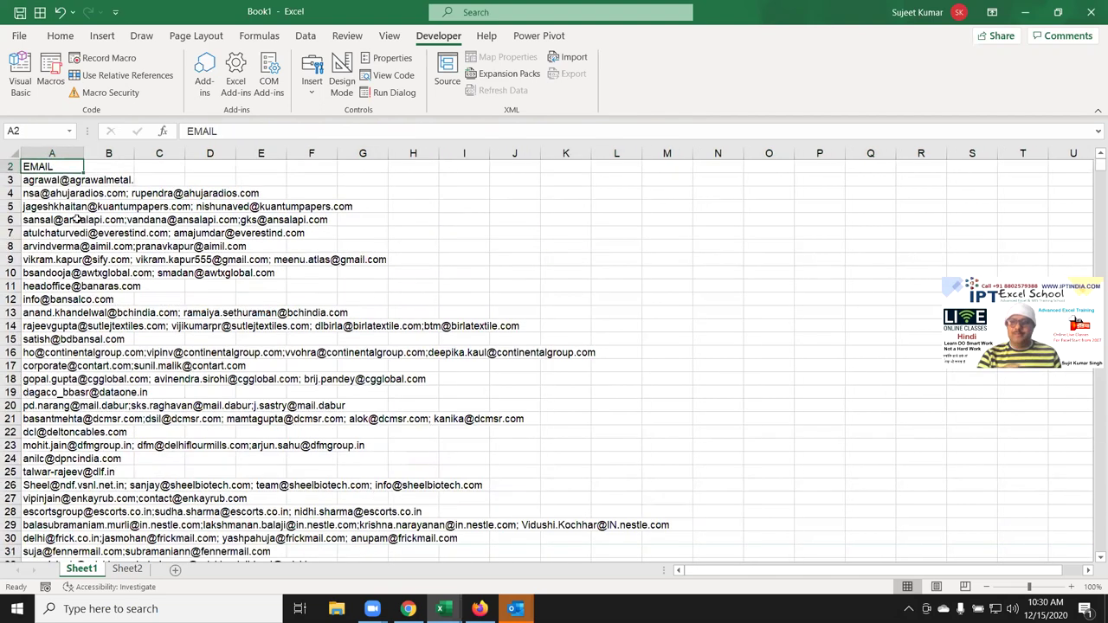
{"action": "key", "text": "Down"}
{"action": "key", "text": "Down"}
{"action": "key", "text": "Down"}
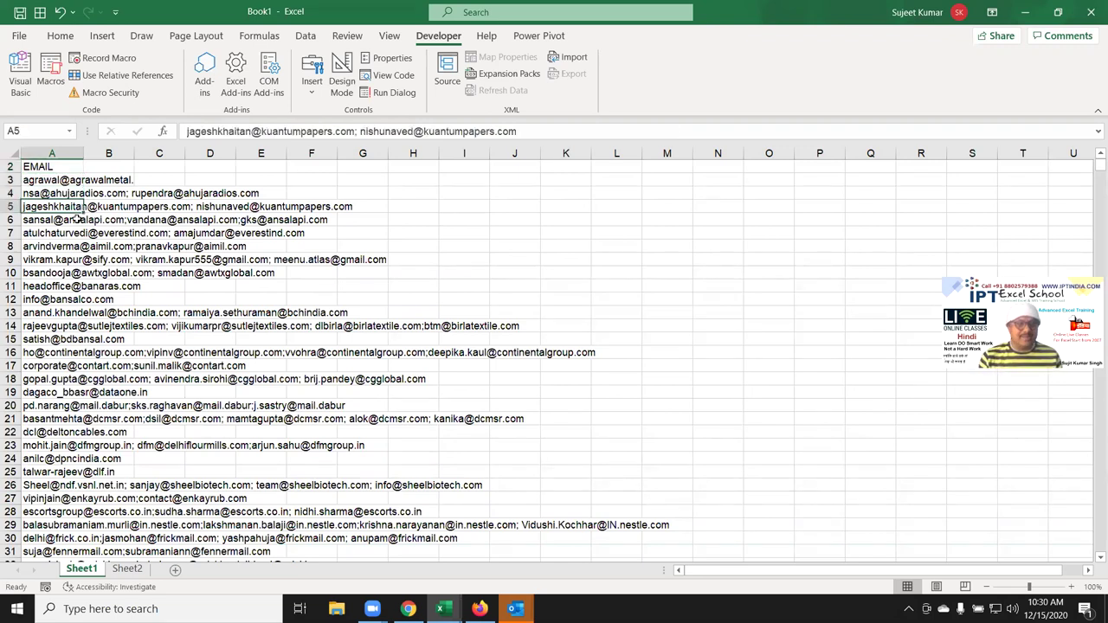
{"action": "key", "text": "ctrl+Down"}
{"action": "key", "text": "Down"}
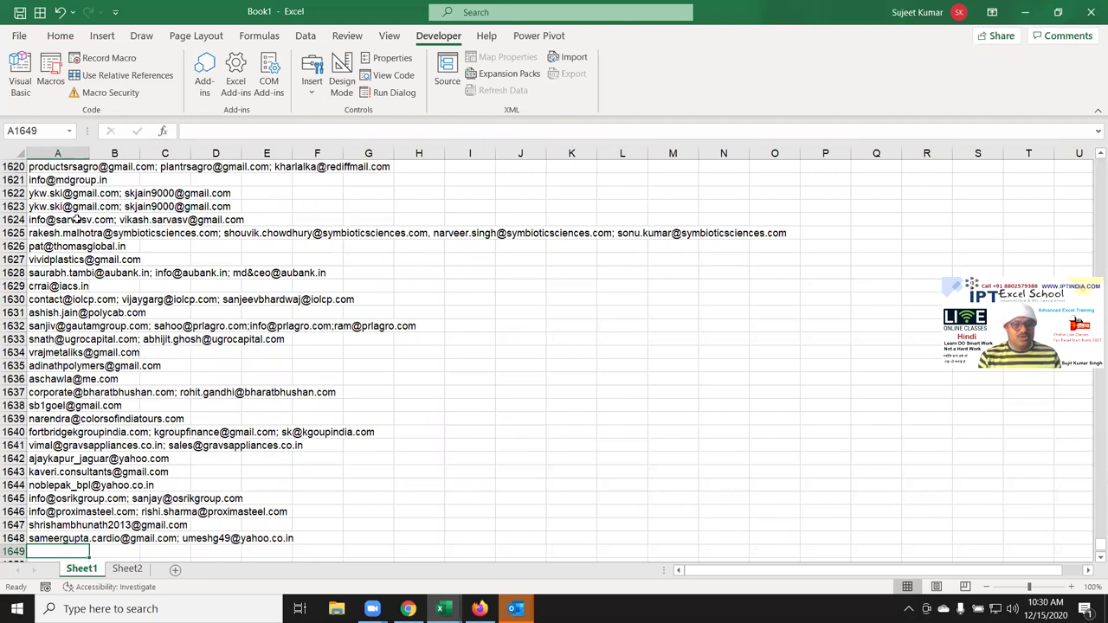
{"action": "key", "text": "Up"}
{"action": "key", "text": "ctrl+Up"}
{"action": "key", "text": "Down"}
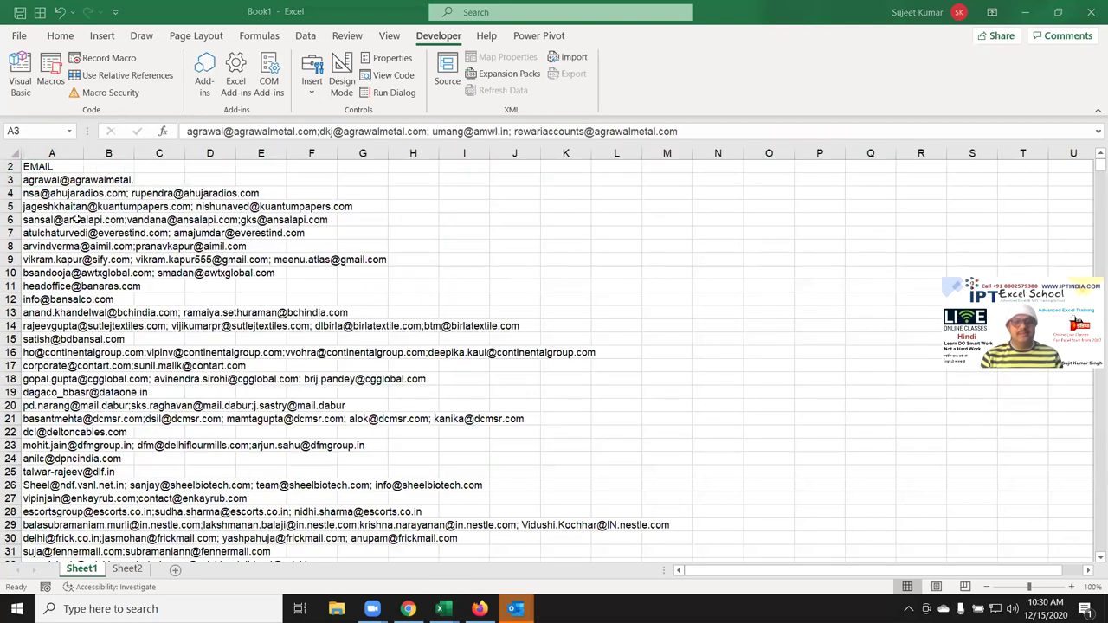
{"action": "key", "text": "alt+Tab"}
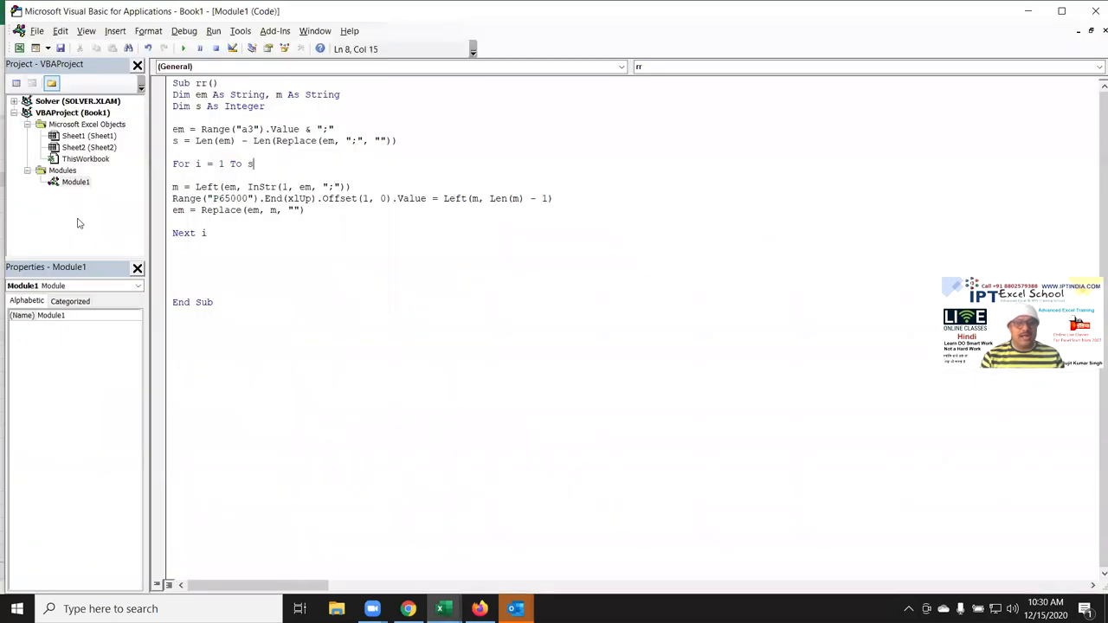
Add the loop line For J = 3 To Range("a65000").End(xlUp).Row above the email code
{"action": "key", "text": "Return"}
{"action": "key", "text": "Return"}
{"action": "left_click", "coordinate": [173, 164]}
{"action": "type", "text": "FOR J = 3 TO"}
{"action": "key", "text": "BackSpace"}
{"action": "key", "text": "BackSpace"}
{"action": "key", "text": "BackSpace"}
{"action": "key", "text": "BackSpace"}
{"action": "key", "text": "BackSpace"}
{"action": "key", "text": "BackSpace"}
{"action": "key", "text": "BackSpace"}
{"action": "key", "text": "BackSpace"}
{"action": "key", "text": "BackSpace"}
{"action": "key", "text": "BackSpace"}
{"action": "key", "text": "BackSpace"}
{"action": "key", "text": "BackSpace"}
{"action": "key", "text": "Up"}
{"action": "key", "text": "Up"}
{"action": "key", "text": "Up"}
{"action": "key", "text": "Return"}
{"action": "key", "text": "Return"}
{"action": "key", "text": "Up"}
{"action": "type", "text": "FOR J = 3 TO "}
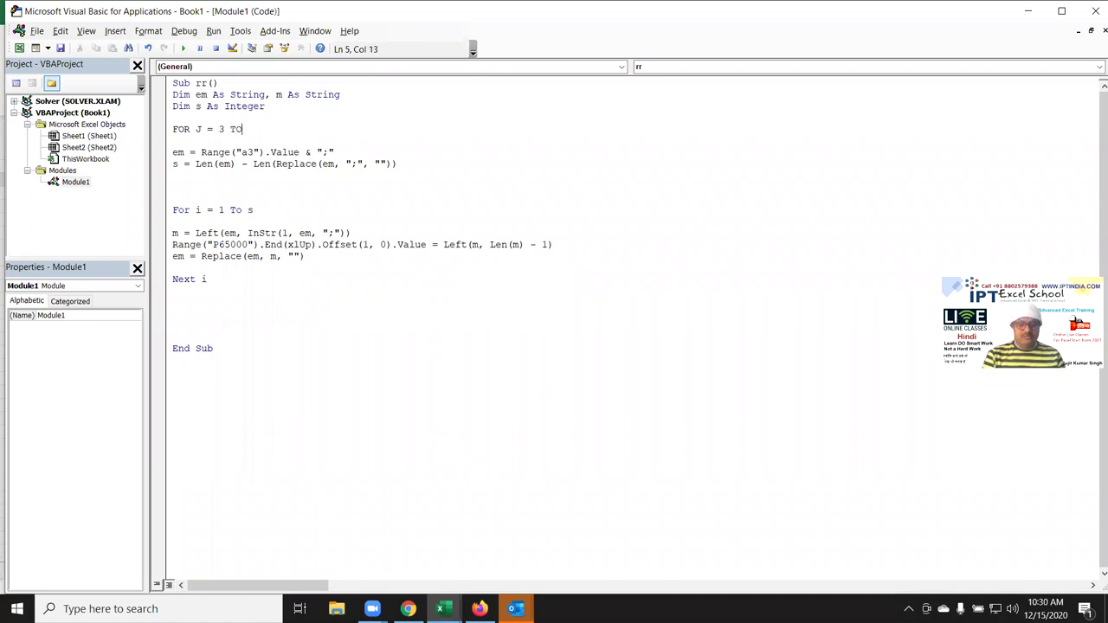
{"action": "type", "text": "1648"}
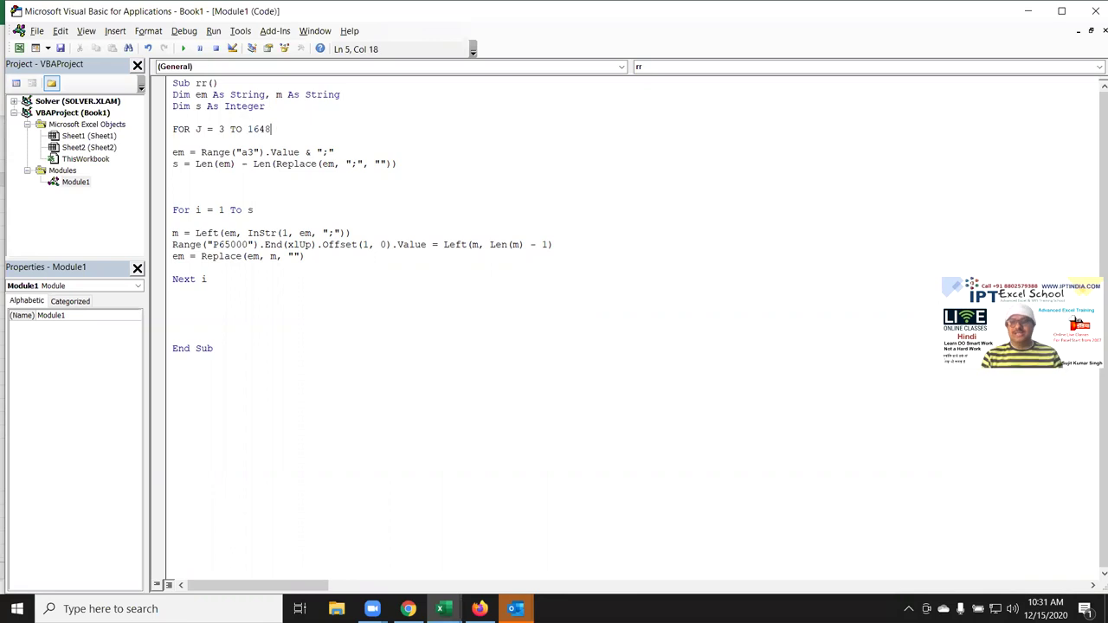
{"action": "key", "text": "BackSpace"}
{"action": "key", "text": "BackSpace"}
{"action": "key", "text": "BackSpace"}
{"action": "key", "text": "BackSpace"}
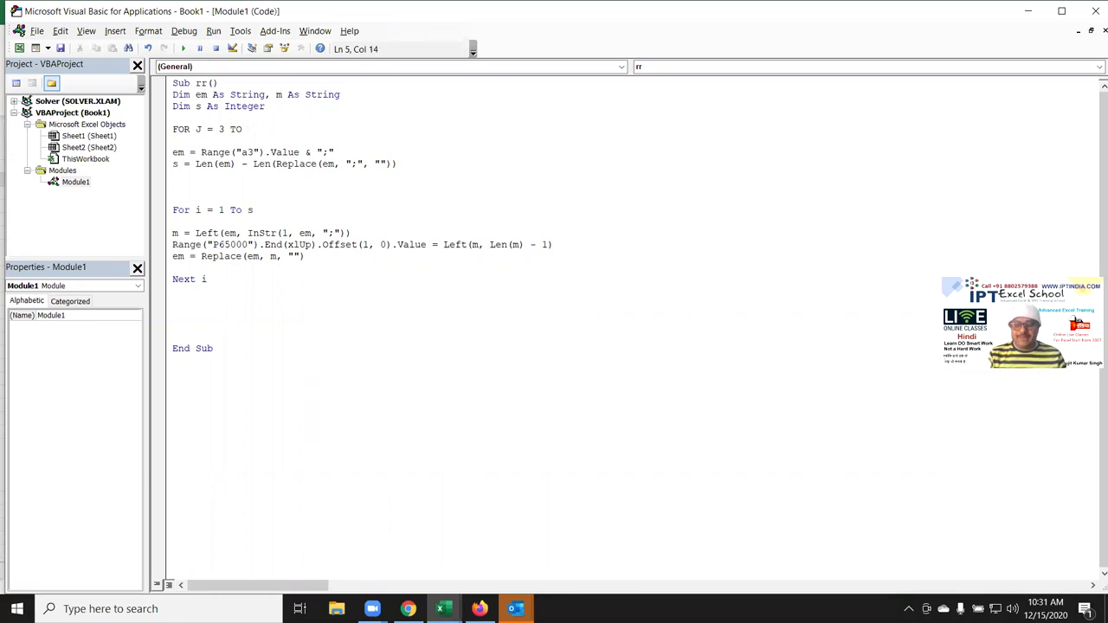
{"action": "type", "text": "RANGE"}
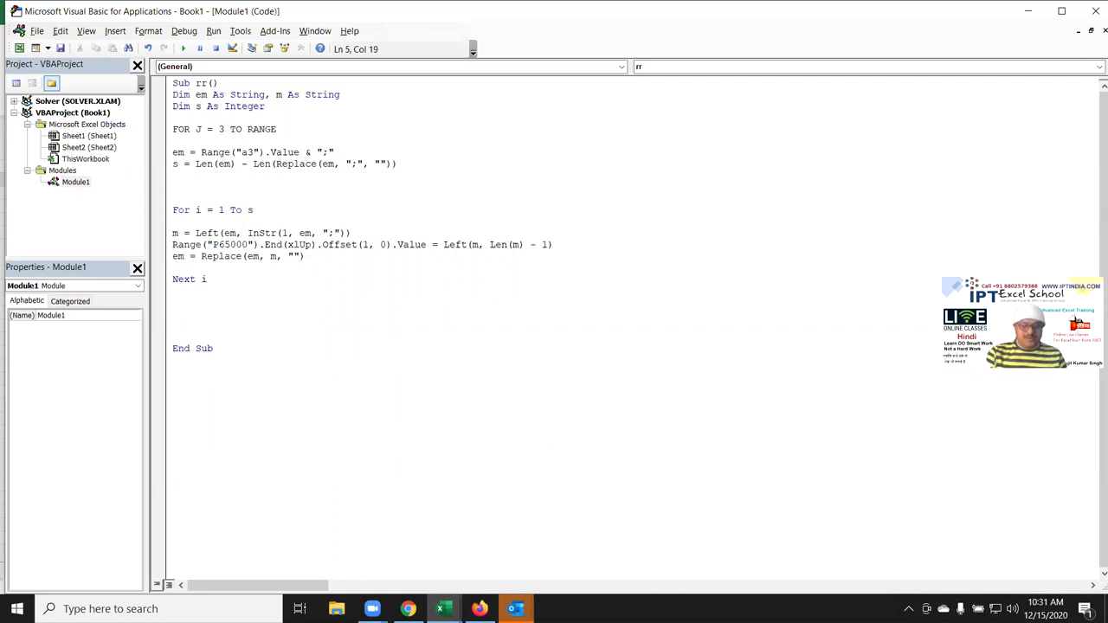
{"action": "type", "text": "(\"a"}
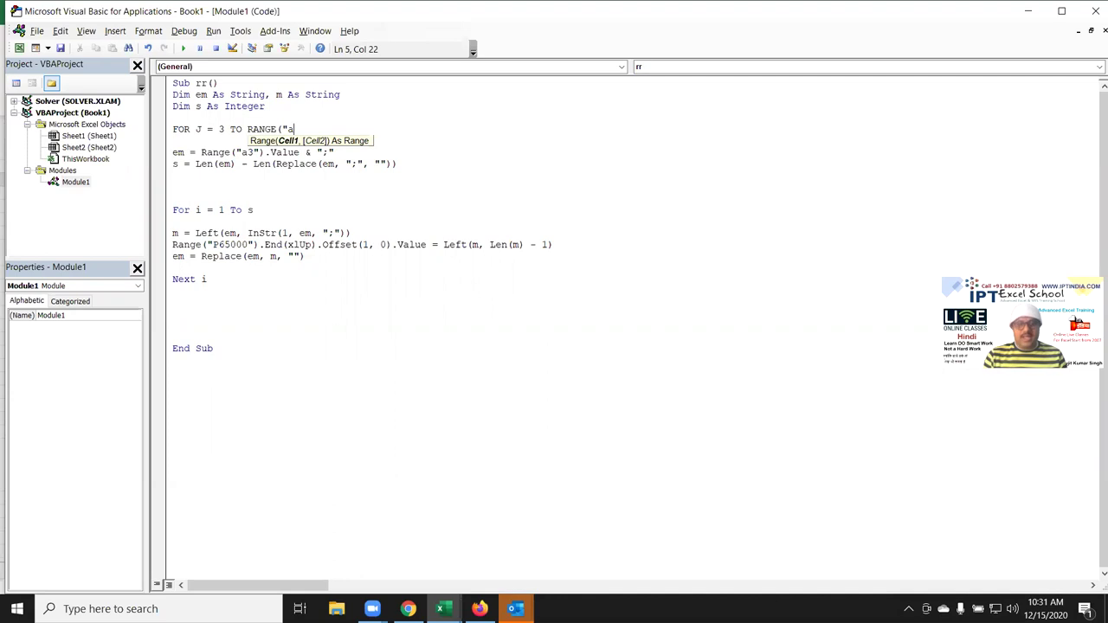
{"action": "type", "text": "65000\").End("}
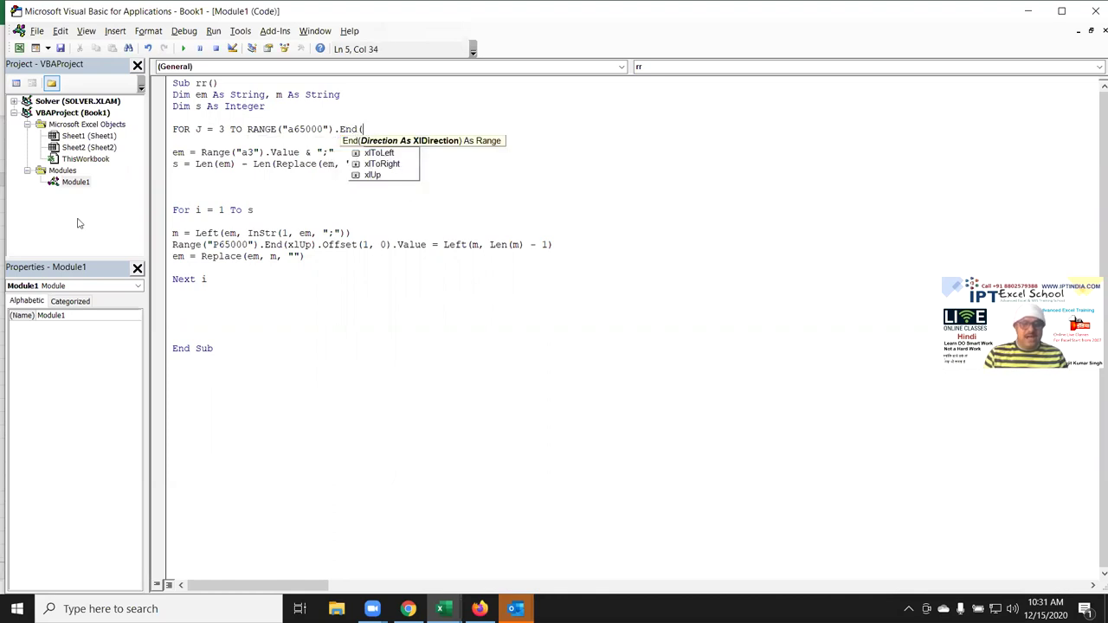
{"action": "type", "text": "xlUp)"}
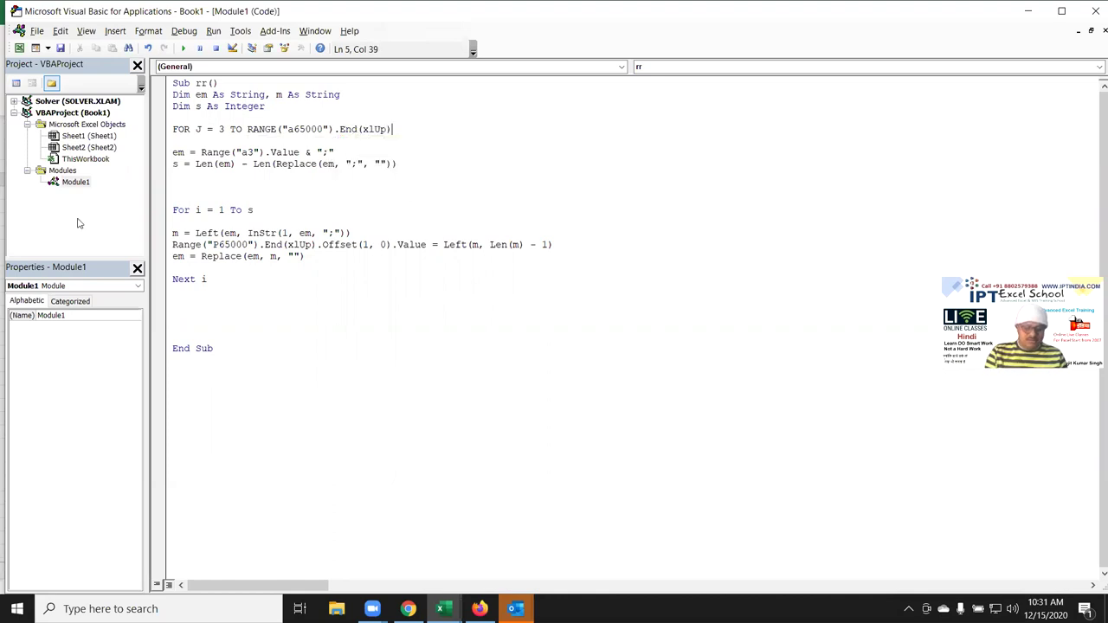
{"action": "type", "text": ".ROW"}
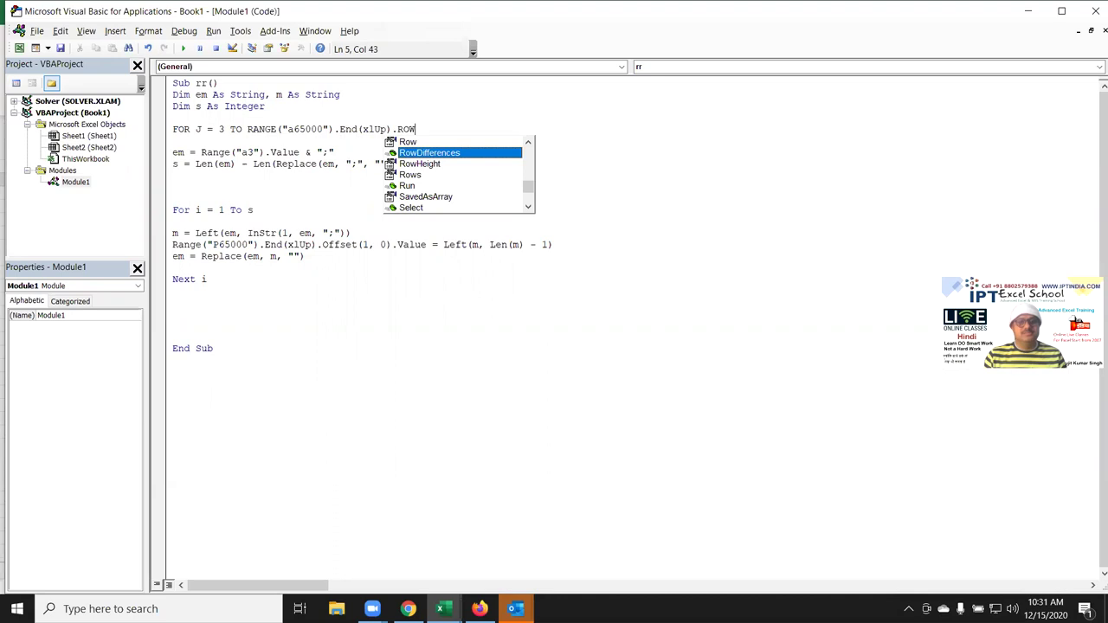
{"action": "key", "text": "Tab"}
{"action": "key", "text": "Return"}
Close the loop with Next J before End Sub and change Range("a3") to Range("a" & J)
{"action": "key", "text": "Down"}
{"action": "key", "text": "Down"}
{"action": "key", "text": "Down"}
{"action": "key", "text": "Down"}
{"action": "key", "text": "Down"}
{"action": "key", "text": "Down"}
{"action": "key", "text": "Down"}
{"action": "key", "text": "Down"}
{"action": "key", "text": "Down"}
{"action": "type", "text": "NEXT J"}
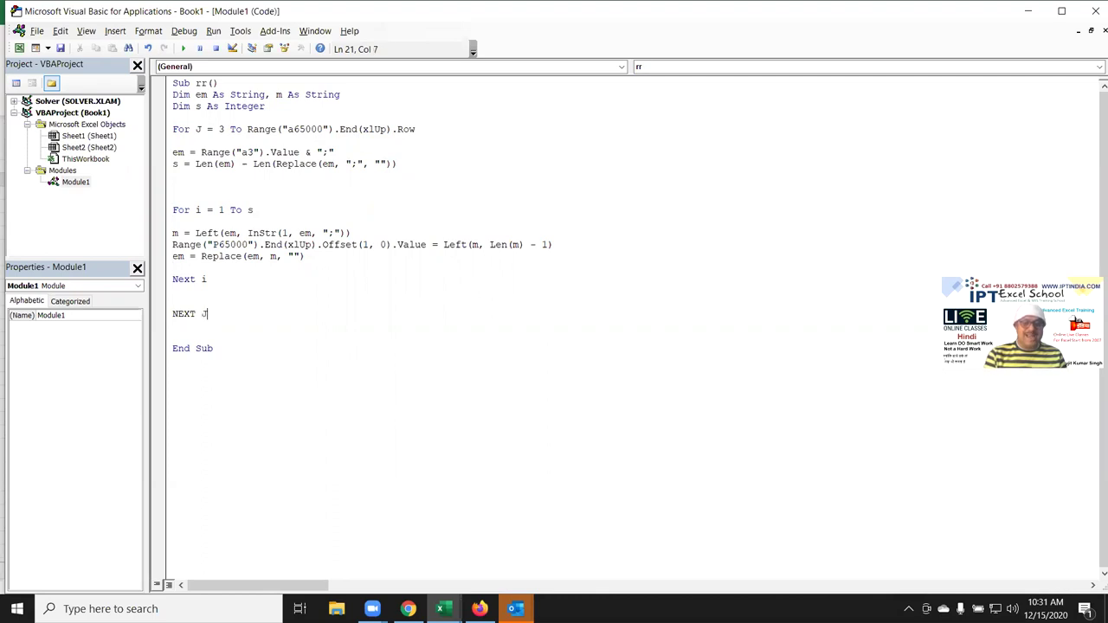
{"action": "key", "text": "Up"}
{"action": "key", "text": "Up"}
{"action": "key", "text": "Up"}
{"action": "key", "text": "Up"}
{"action": "key", "text": "Up"}
{"action": "left_click", "coordinate": [251, 153]}
{"action": "key", "text": "BackSpace"}
{"action": "type", "text": "\""}
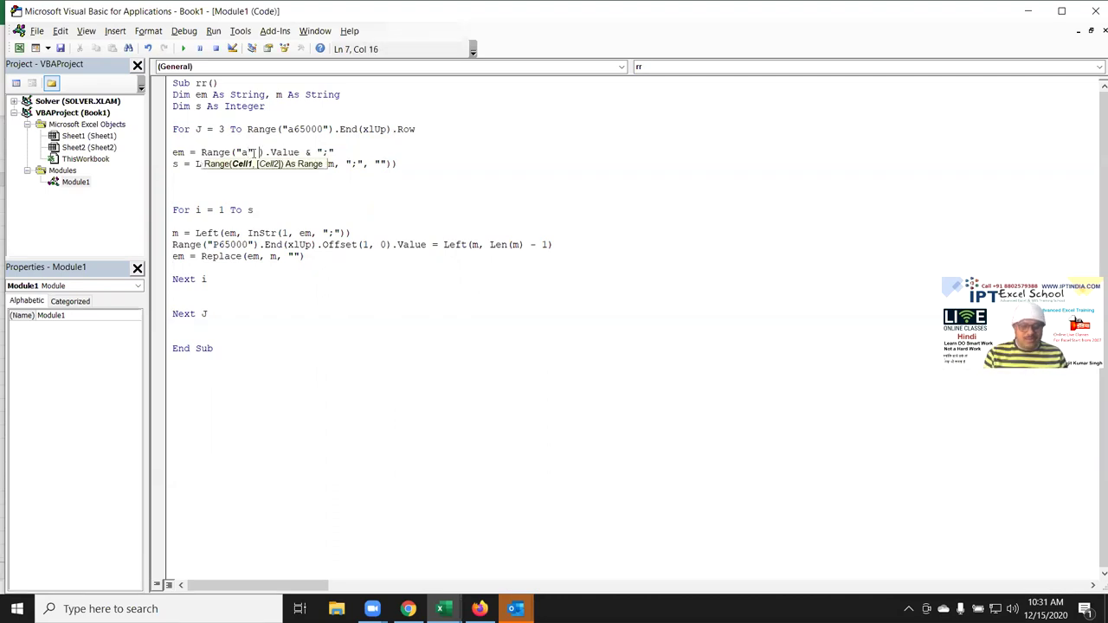
{"action": "type", "text": " & "}
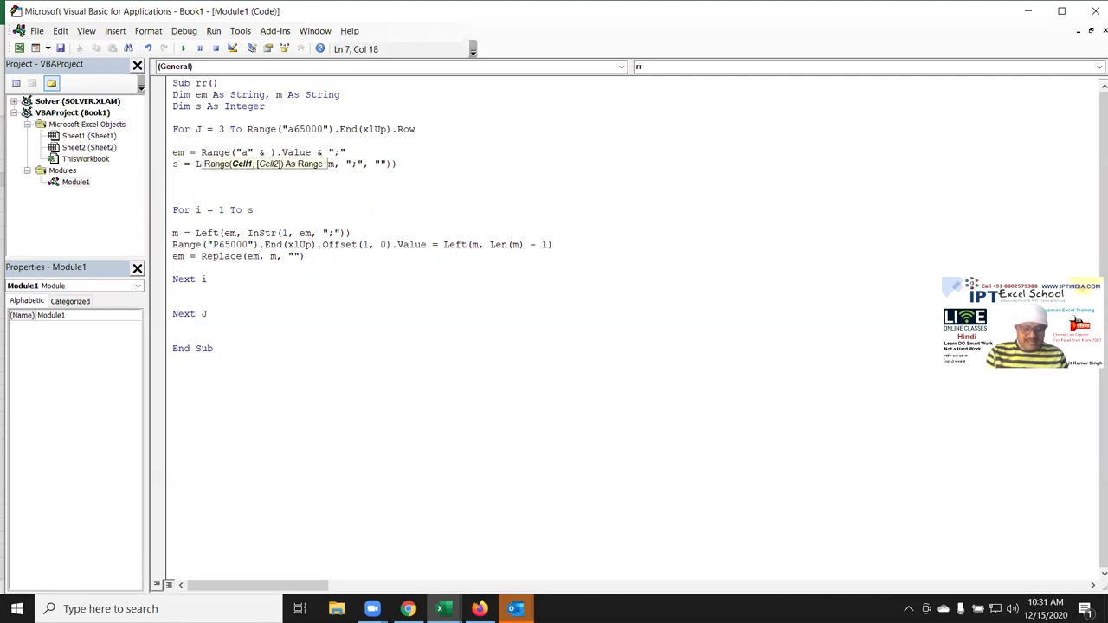
{"action": "type", "text": "J"}
{"action": "key", "text": "Down"}
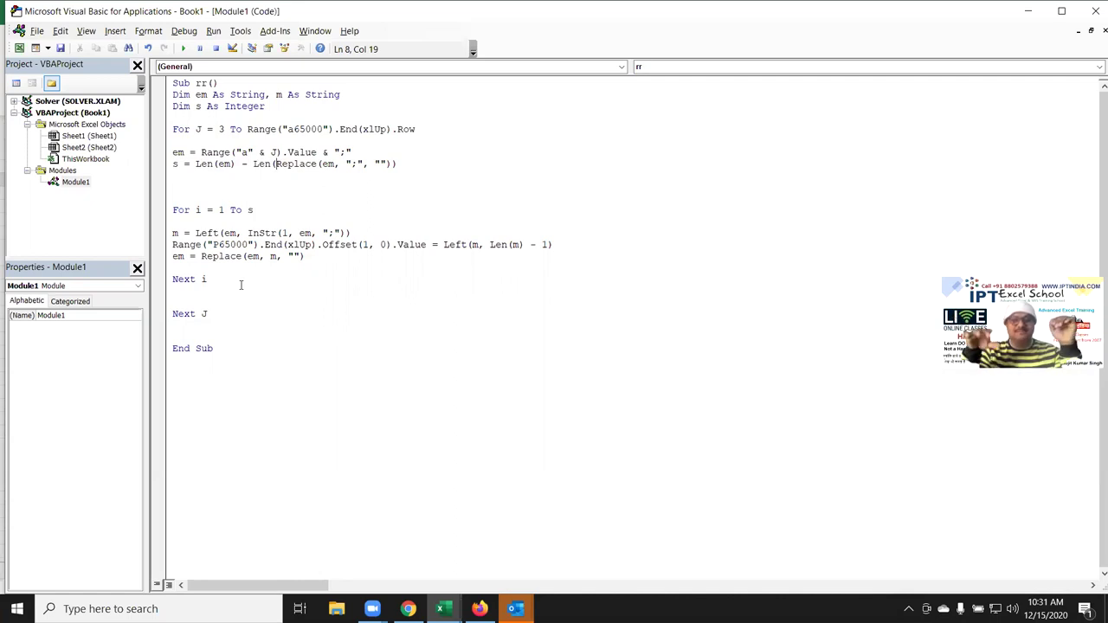
Run the rr macro, debug run-time error 5 and inspect the variable values
{"action": "key", "text": "alt+F11"}
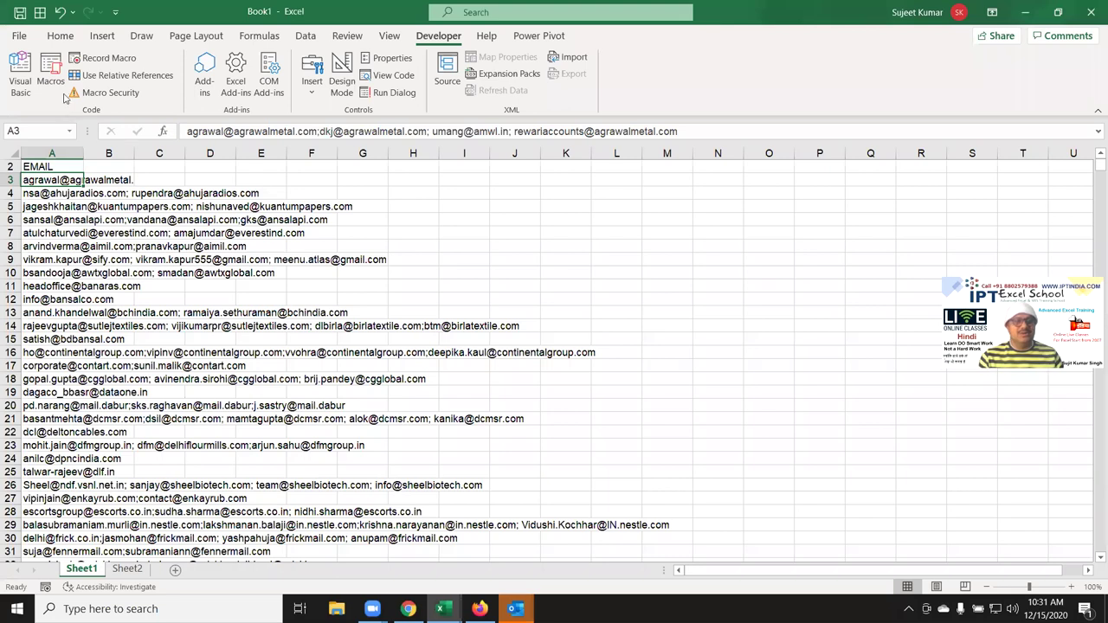
{"action": "left_click", "coordinate": [54, 91]}
{"action": "left_click", "coordinate": [853, 132]}
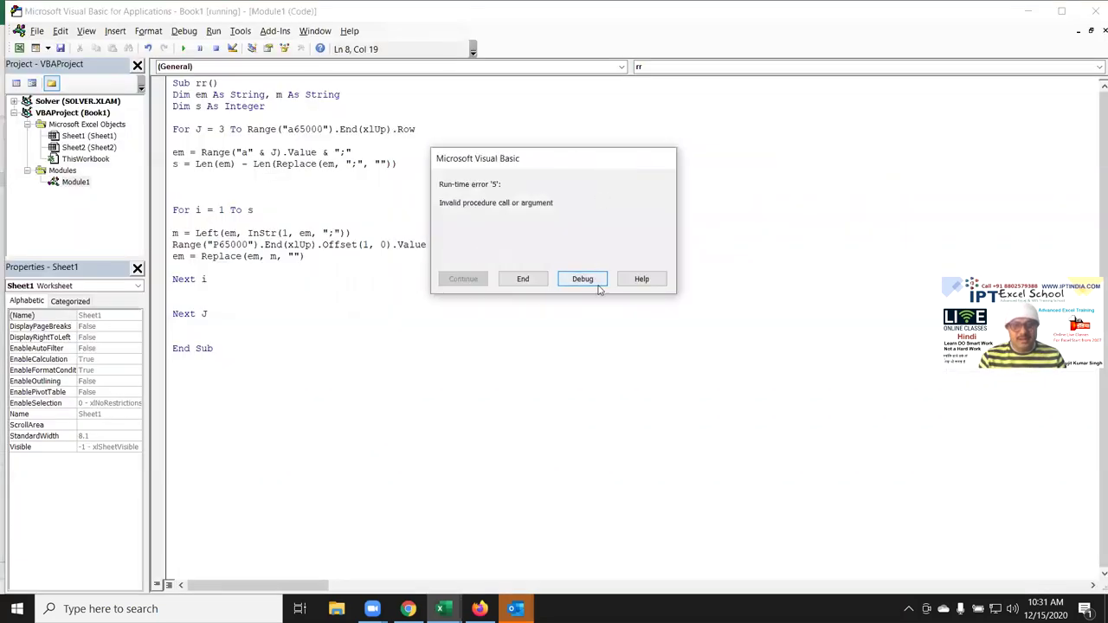
{"action": "left_click", "coordinate": [584, 280]}
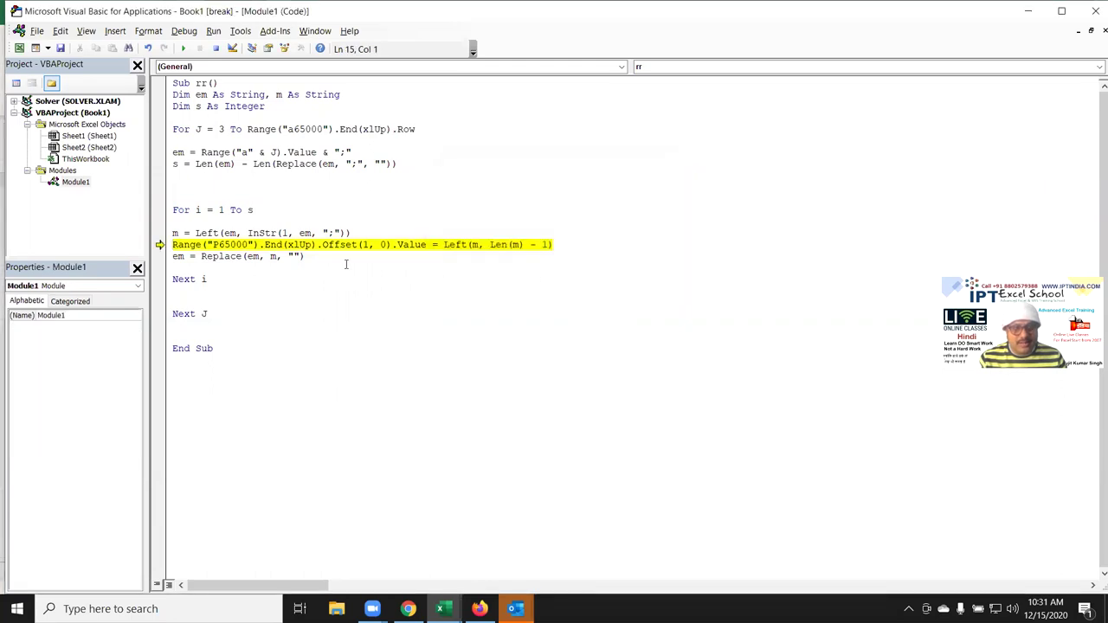
{"action": "mouse_move", "coordinate": [173, 234]}
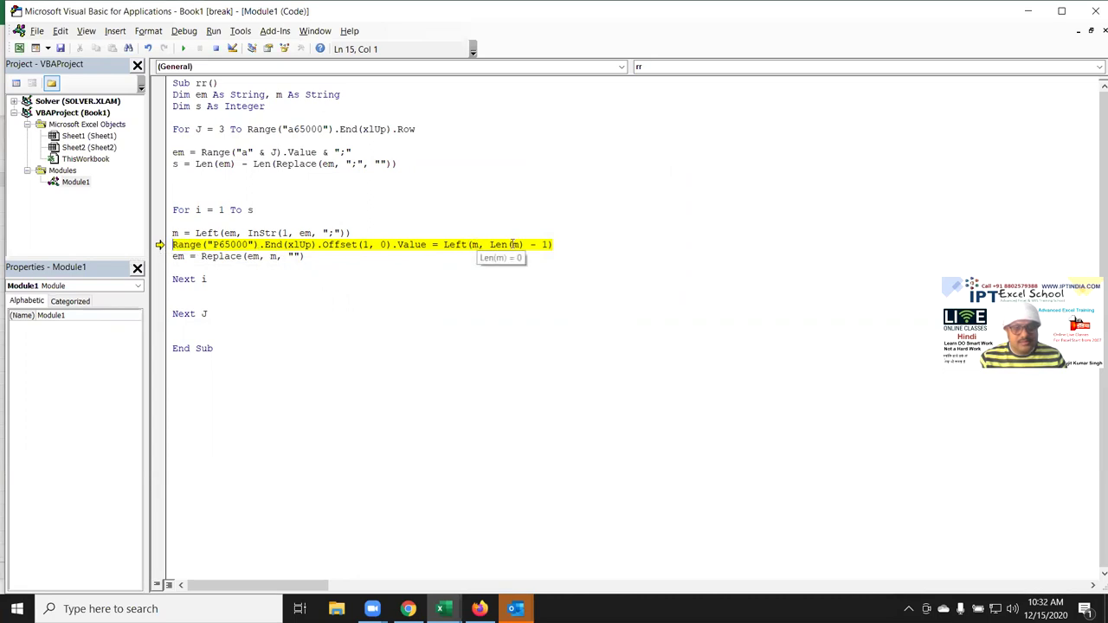
{"action": "mouse_move", "coordinate": [183, 153]}
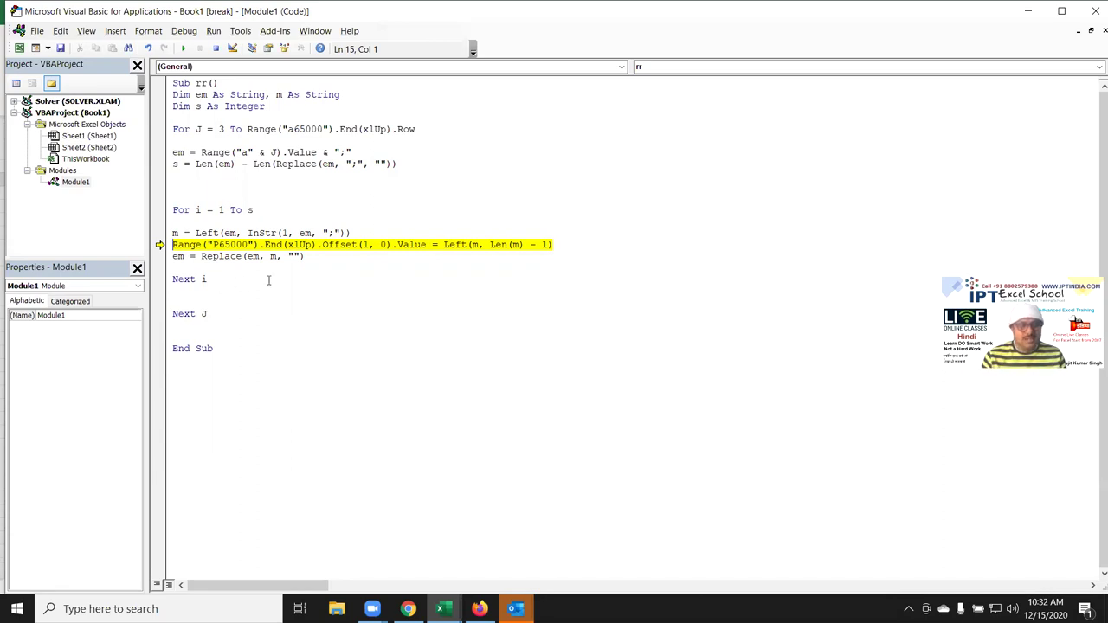
{"action": "mouse_move", "coordinate": [178, 258]}
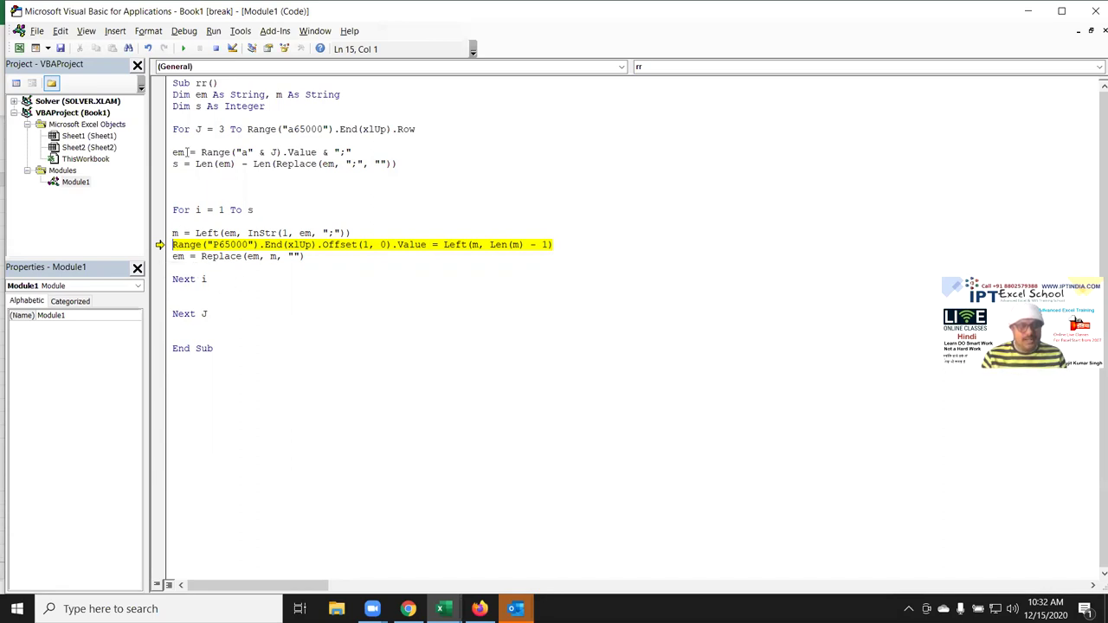
Scroll through column P to review the split emails written before the error
{"action": "key", "text": "alt+F11"}
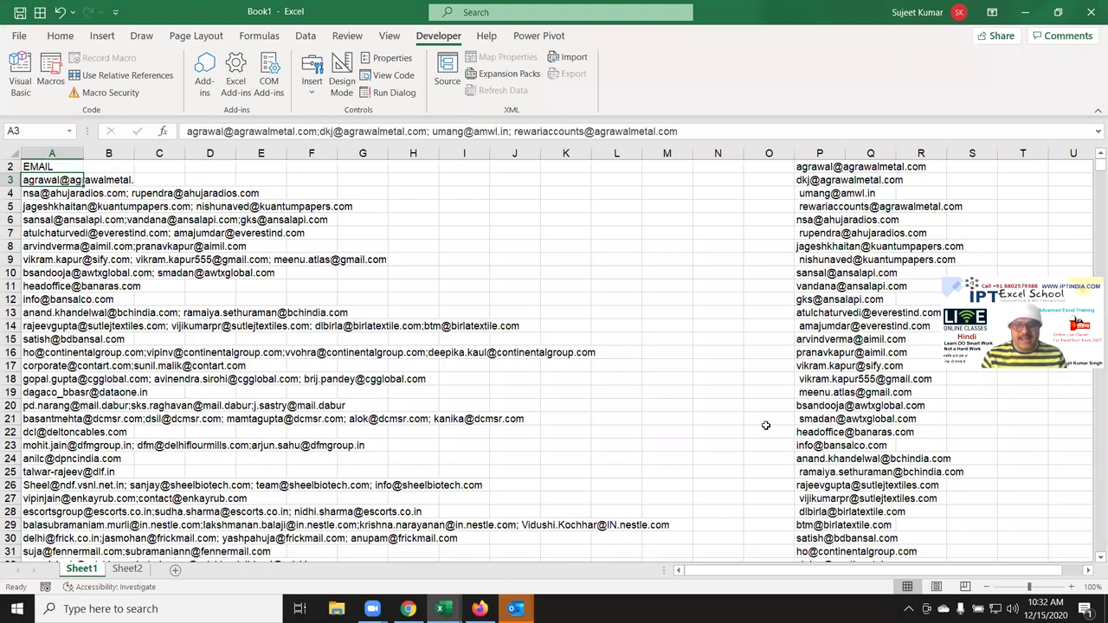
{"action": "scroll", "coordinate": [836, 512], "scroll_direction": "down", "scroll_amount": 10}
{"action": "scroll", "coordinate": [839, 516], "scroll_direction": "down", "scroll_amount": 9}
{"action": "scroll", "coordinate": [839, 515], "scroll_direction": "down", "scroll_amount": 9}
{"action": "scroll", "coordinate": [839, 515], "scroll_direction": "down", "scroll_amount": 6}
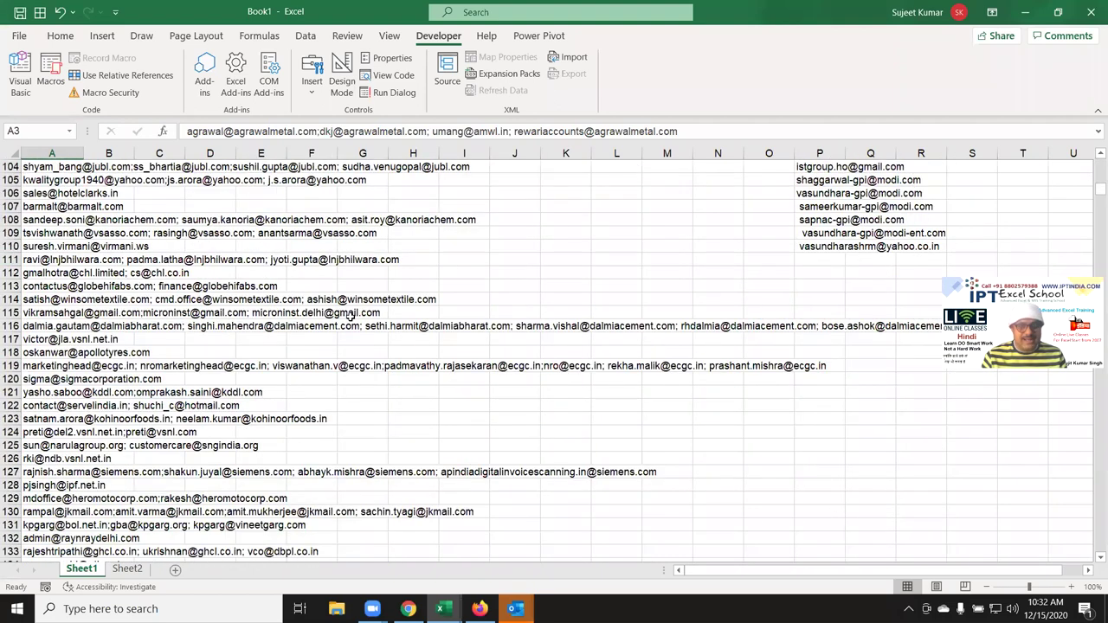
{"action": "scroll", "coordinate": [463, 311], "scroll_direction": "up", "scroll_amount": 14}
{"action": "scroll", "coordinate": [466, 310], "scroll_direction": "up", "scroll_amount": 9}
{"action": "scroll", "coordinate": [466, 310], "scroll_direction": "up", "scroll_amount": 9}
{"action": "scroll", "coordinate": [466, 310], "scroll_direction": "up", "scroll_amount": 3}
{"action": "key", "text": "alt+F11"}
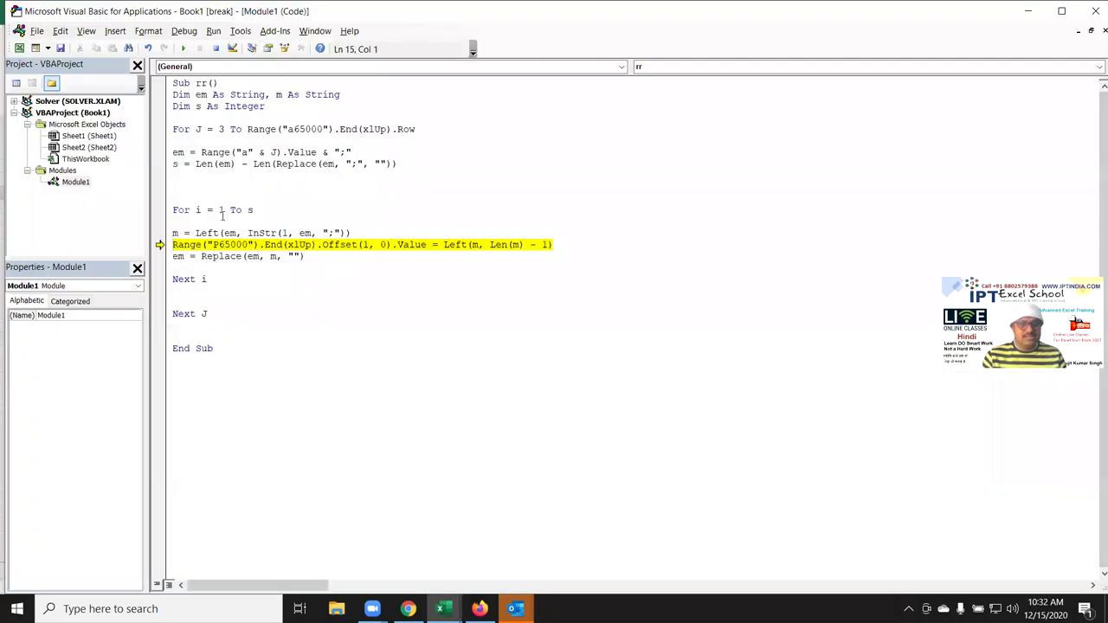
Insert an On Error Resume Next line just above the For J loop
{"action": "left_click", "coordinate": [185, 116]}
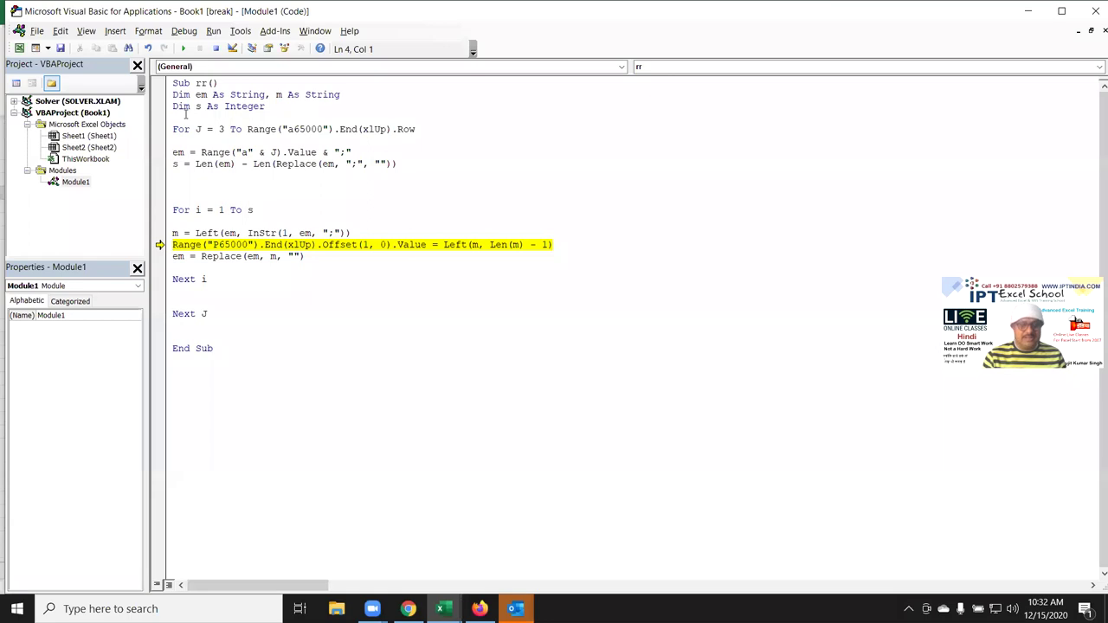
{"action": "key", "text": "Return"}
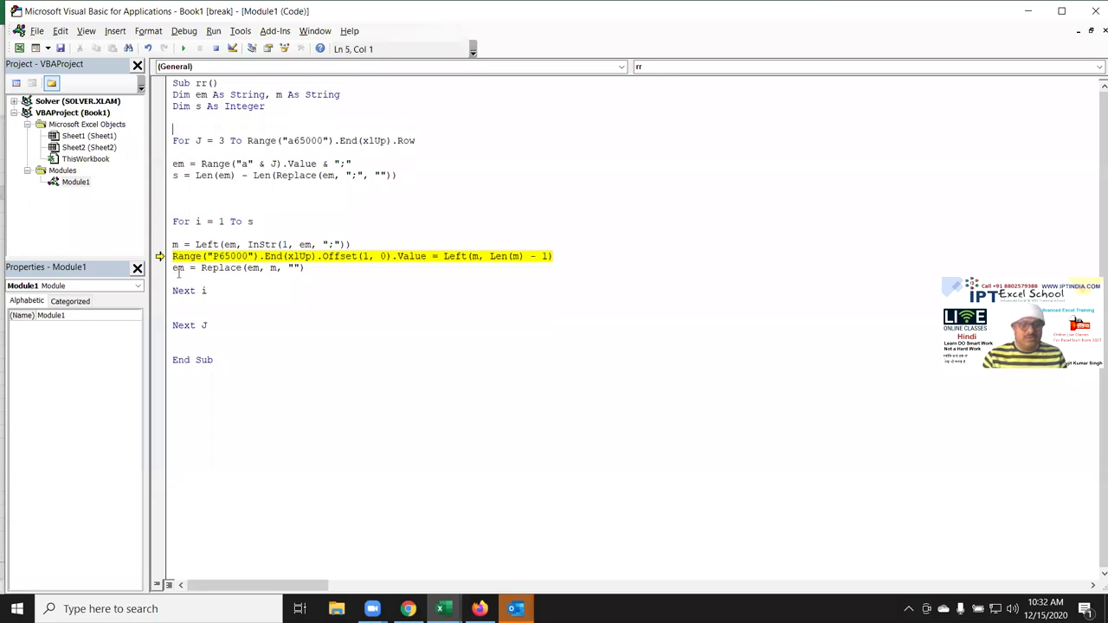
{"action": "mouse_move", "coordinate": [178, 271]}
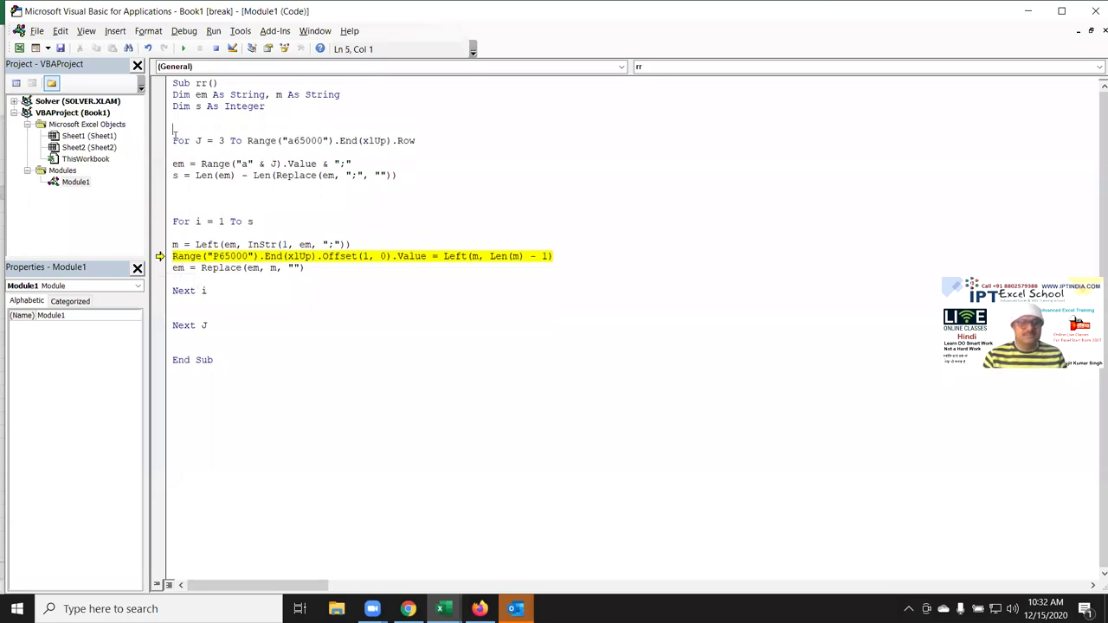
{"action": "type", "text": "ON ERROR "}
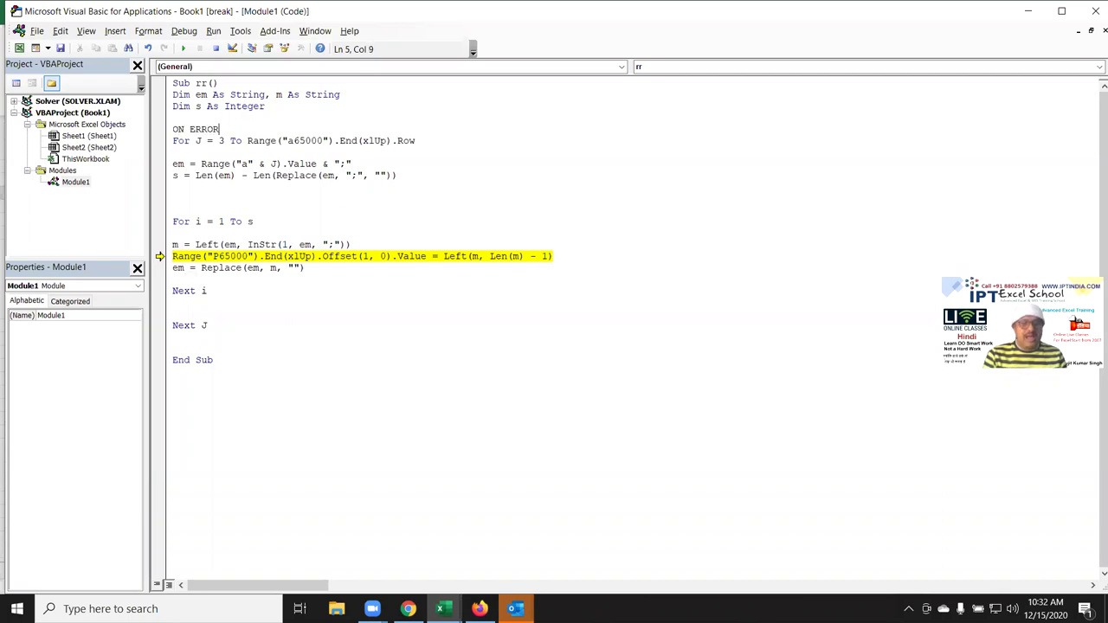
{"action": "type", "text": "RESUME NEX"}
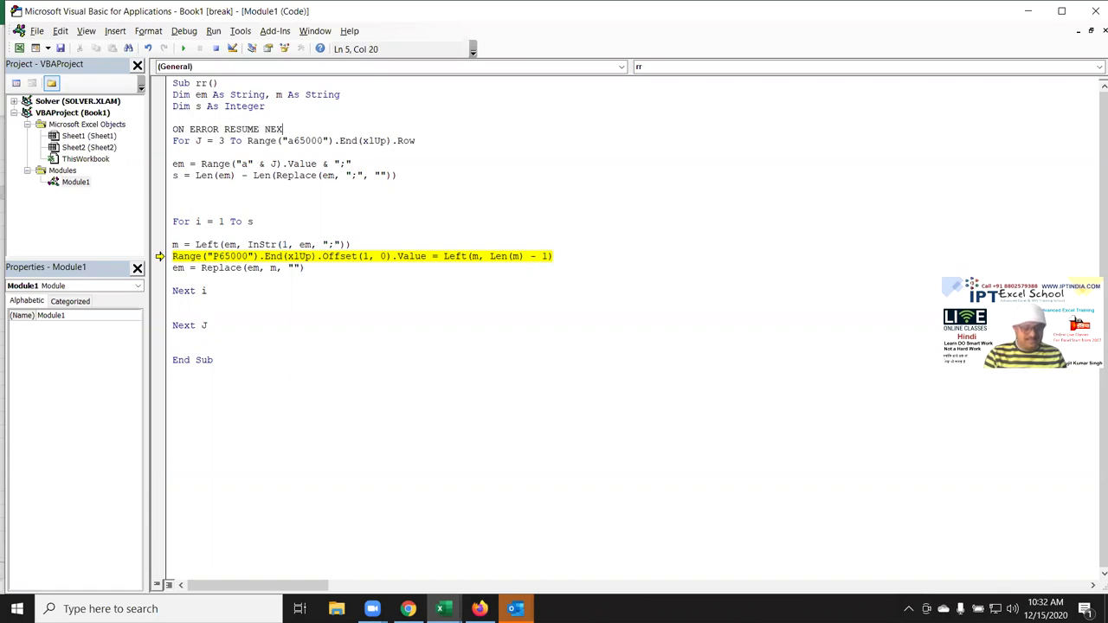
{"action": "type", "text": "T"}
{"action": "left_click", "coordinate": [189, 200]}
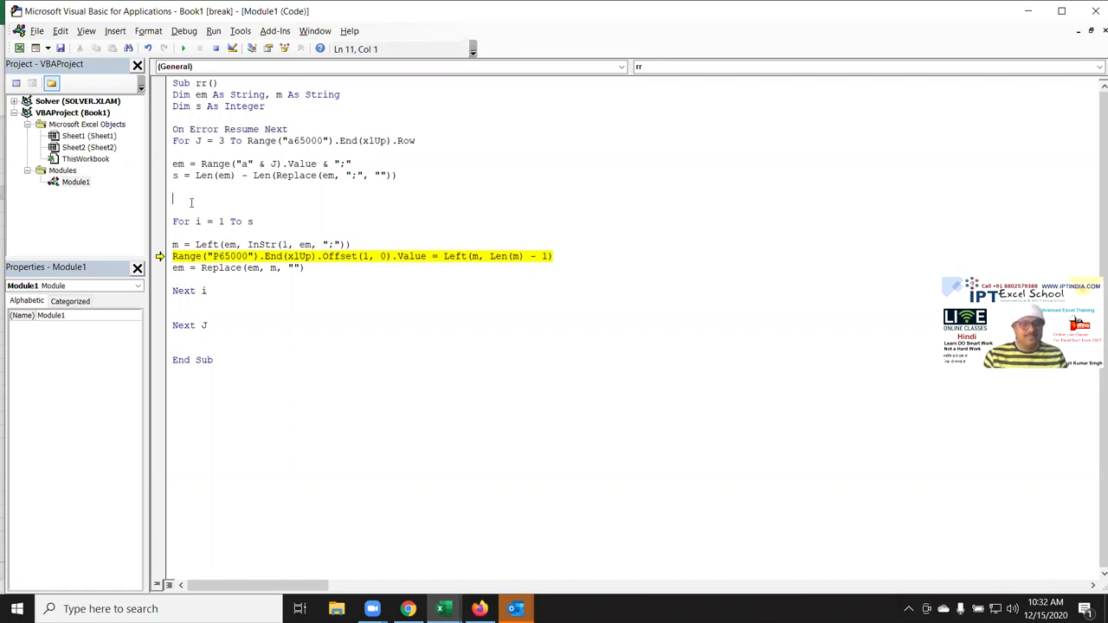
Reset the halted macro and clear the old results from P2 down column P
{"action": "left_click", "coordinate": [215, 49]}
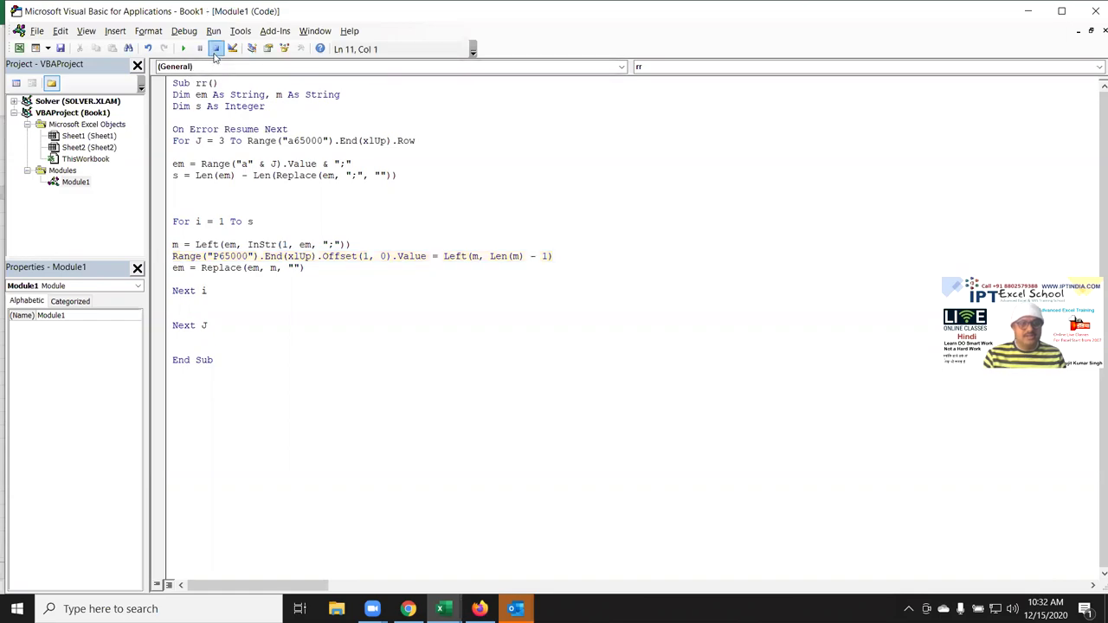
{"action": "key", "text": "alt+F11"}
{"action": "left_click", "coordinate": [837, 178]}
{"action": "key", "text": "ctrl+shift+Down"}
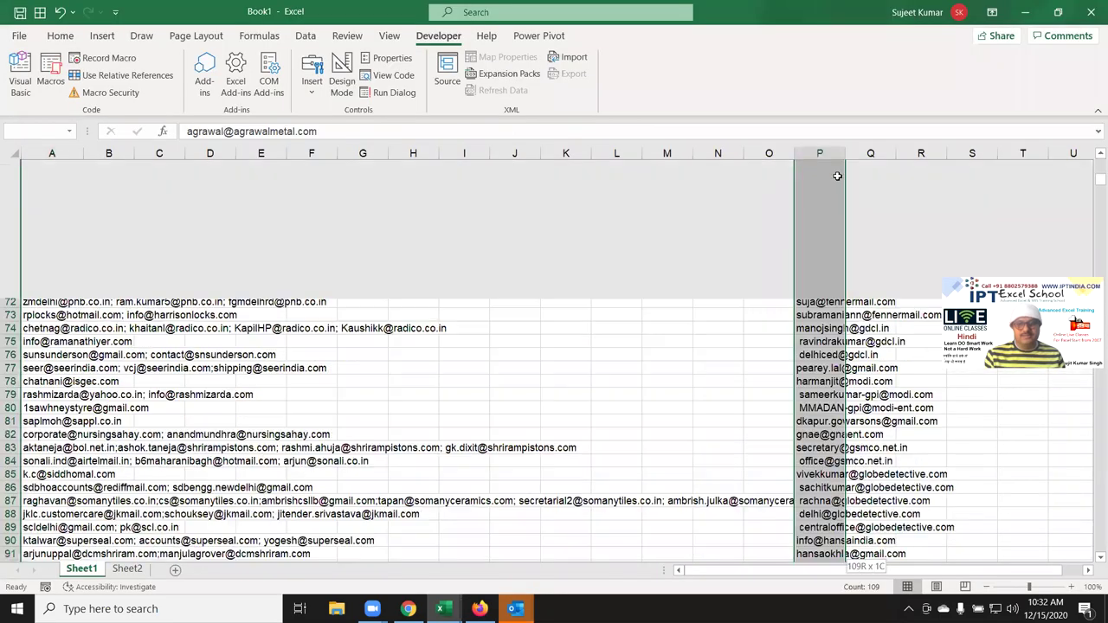
{"action": "key", "text": "Delete"}
{"action": "left_click", "coordinate": [836, 178]}
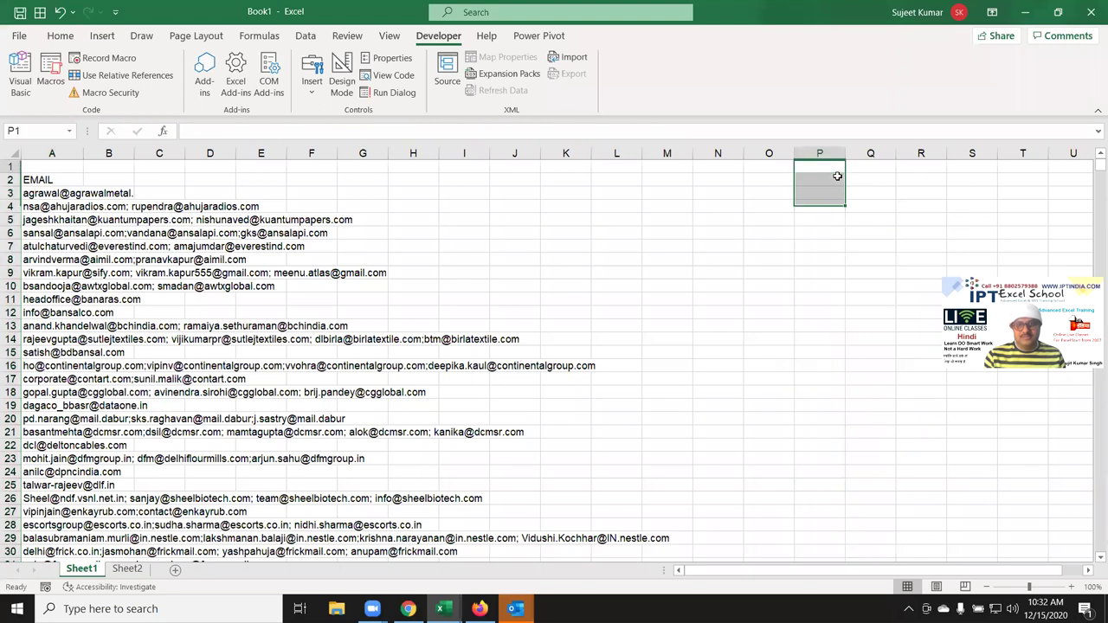
Rerun the rr macro from the code window
{"action": "key", "text": "alt+F11"}
{"action": "left_click", "coordinate": [207, 141]}
{"action": "left_click", "coordinate": [183, 49]}
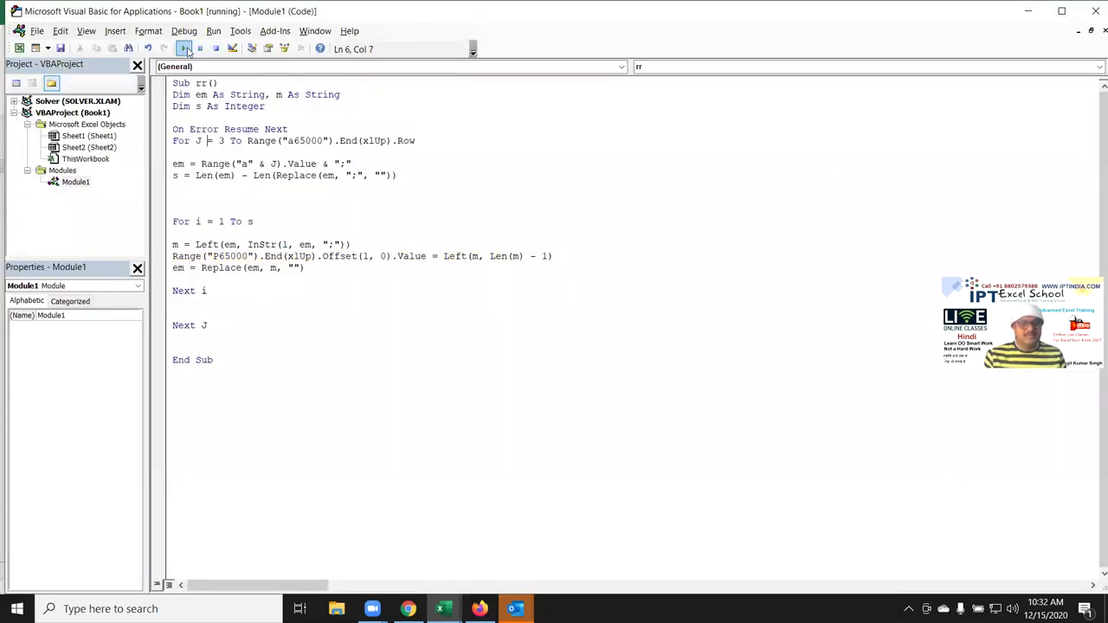
Check that column P lists split addresses down to row 3103, then show the desktop
{"action": "key", "text": "alt+F11"}
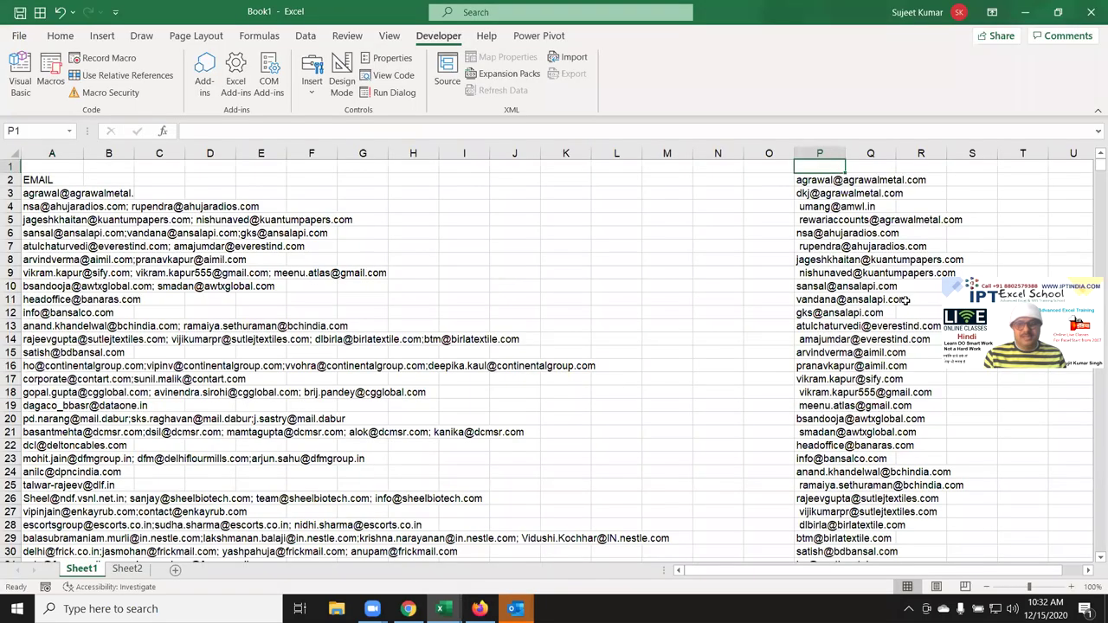
{"action": "scroll", "coordinate": [905, 300], "scroll_direction": "down", "scroll_amount": 5}
{"action": "left_click", "coordinate": [825, 310]}
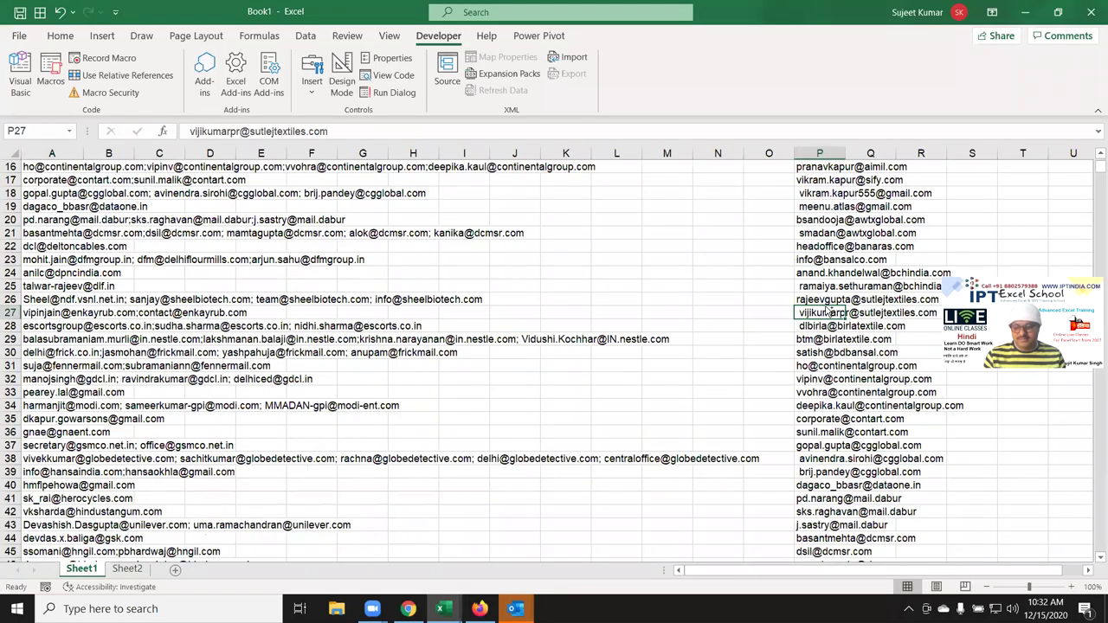
{"action": "key", "text": "ctrl+Down"}
{"action": "key", "text": "Down"}
{"action": "key", "text": "Down"}
{"action": "key", "text": "Up"}
{"action": "key", "text": "Up"}
{"action": "key", "text": "Up"}
{"action": "key", "text": "ctrl+Up"}
{"action": "key", "text": "ctrl+Up"}
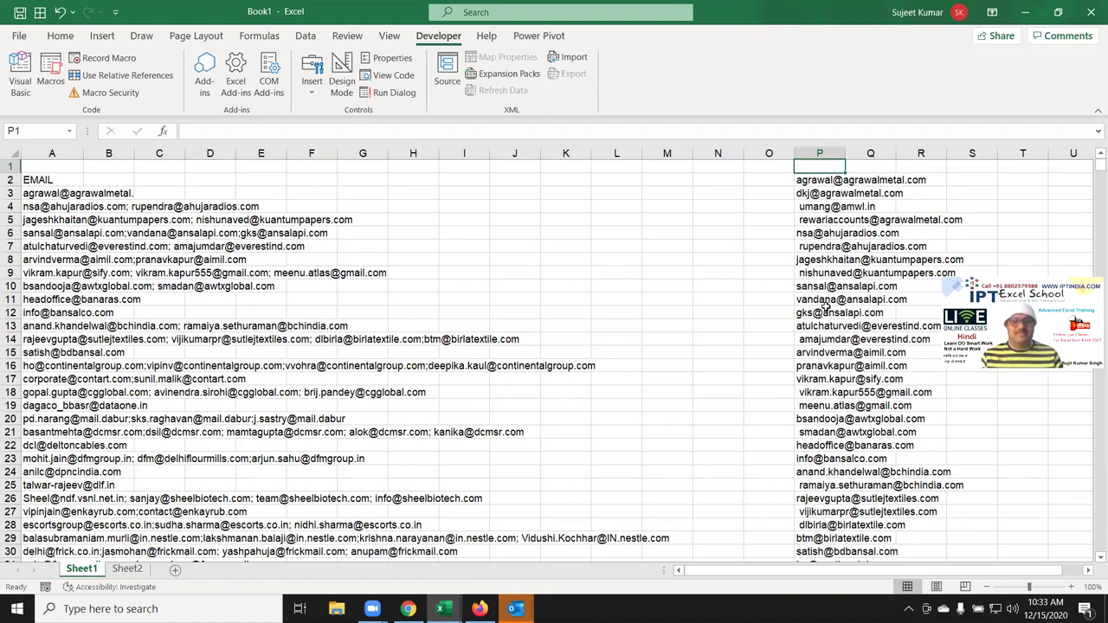
{"action": "key", "text": "super+d"}
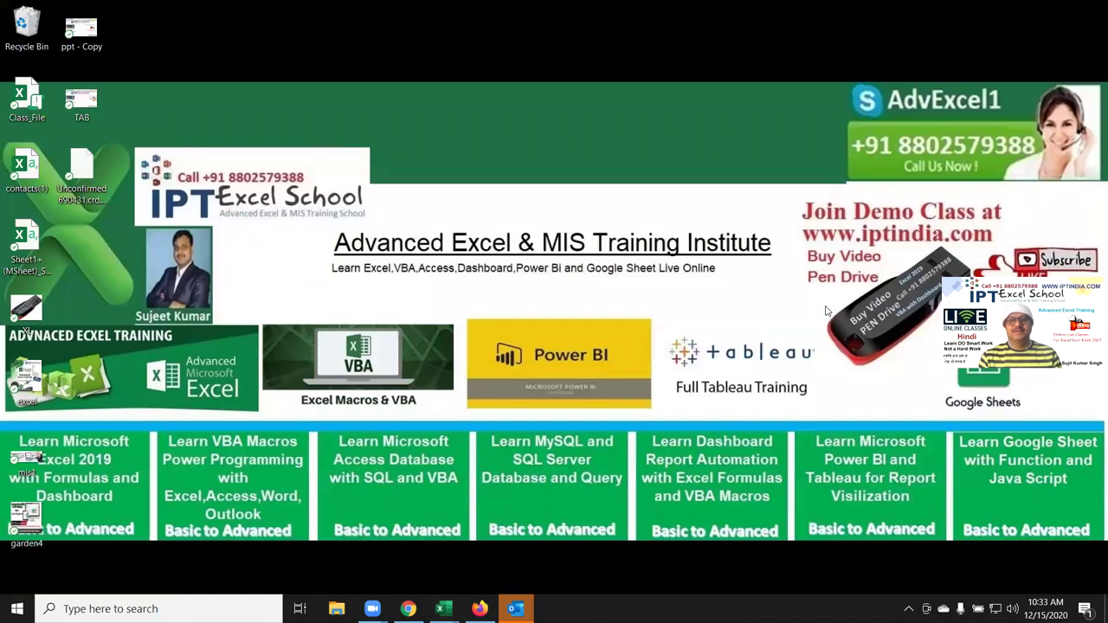